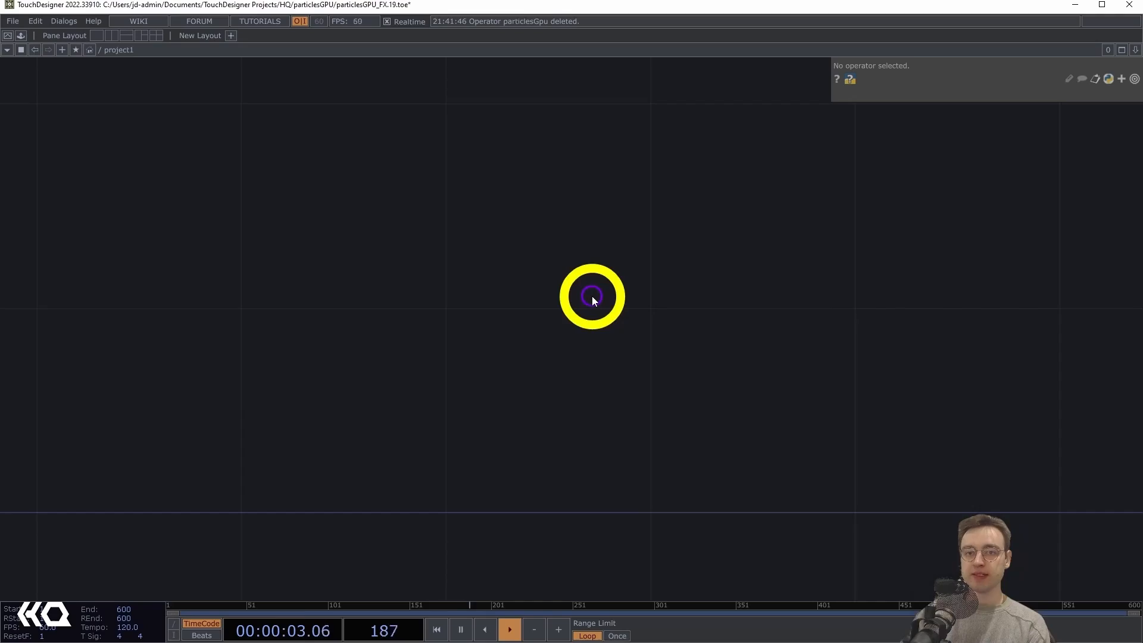
Add the particlesGpu component from the Palette's Tools category to the empty project1 network, and close the Palette
{"action": "key", "text": "h"}
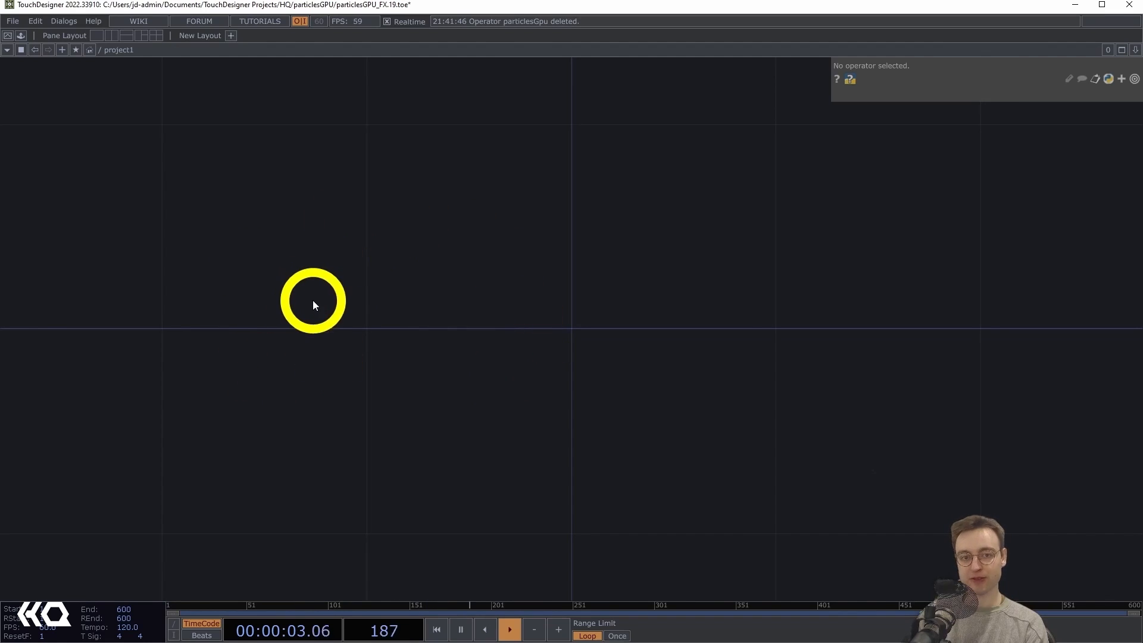
{"action": "key", "text": "ctrl+b"}
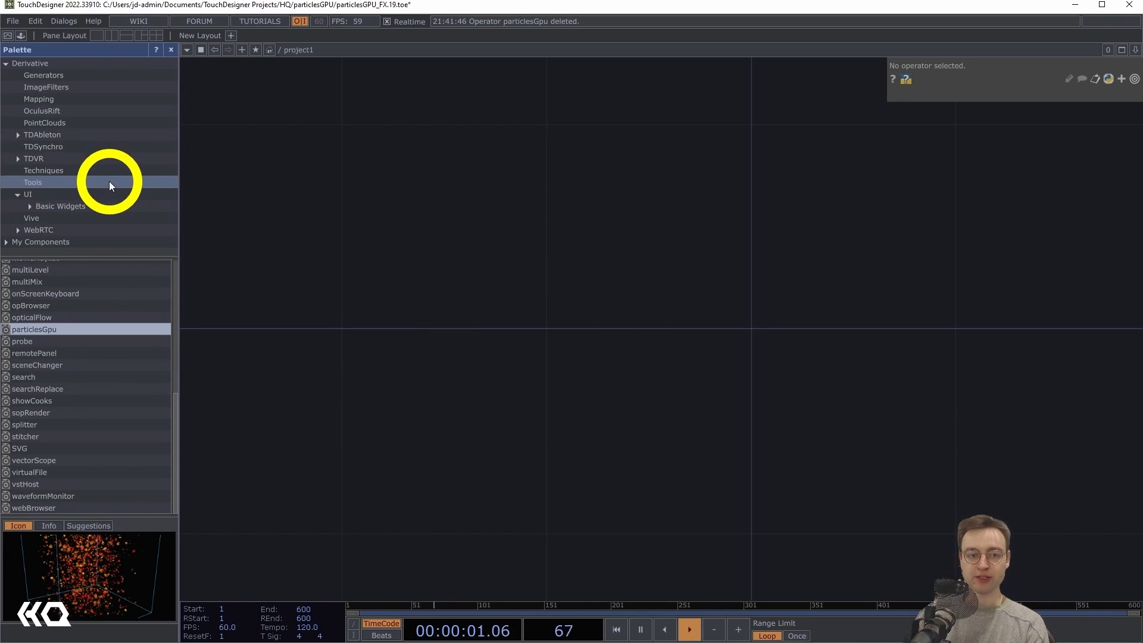
{"action": "left_click_drag", "start_coordinate": [27, 337], "coordinate": [887, 285]}
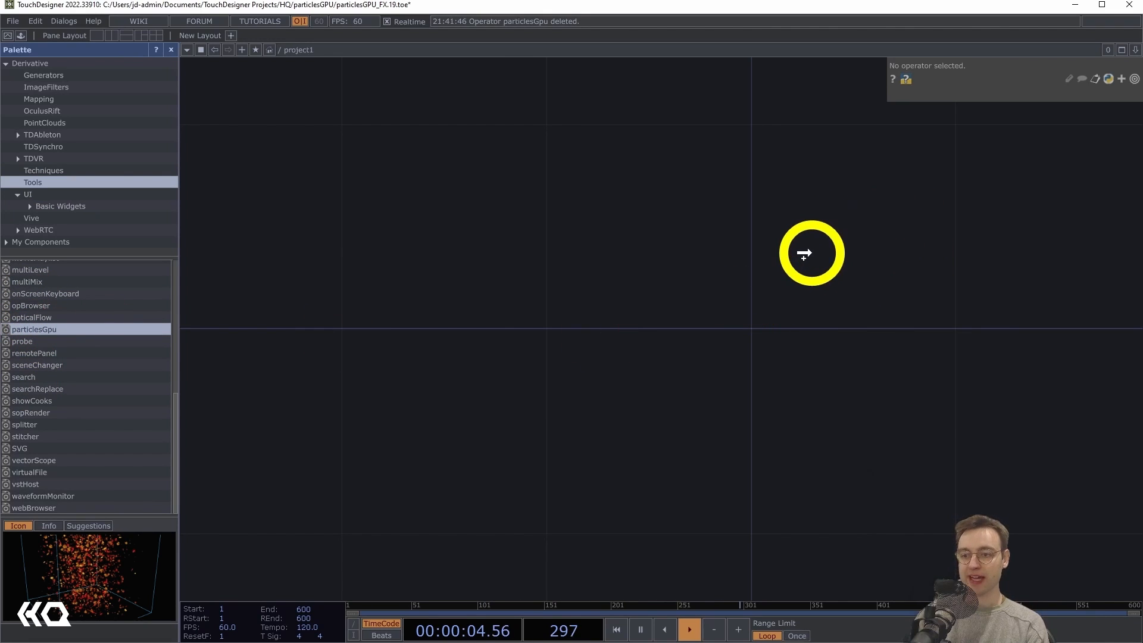
{"action": "left_click_drag", "start_coordinate": [811, 253], "coordinate": [819, 249]}
{"action": "left_click_drag", "start_coordinate": [738, 321], "coordinate": [523, 376]}
{"action": "scroll", "coordinate": [601, 421], "scroll_direction": "down", "scroll_amount": 3}
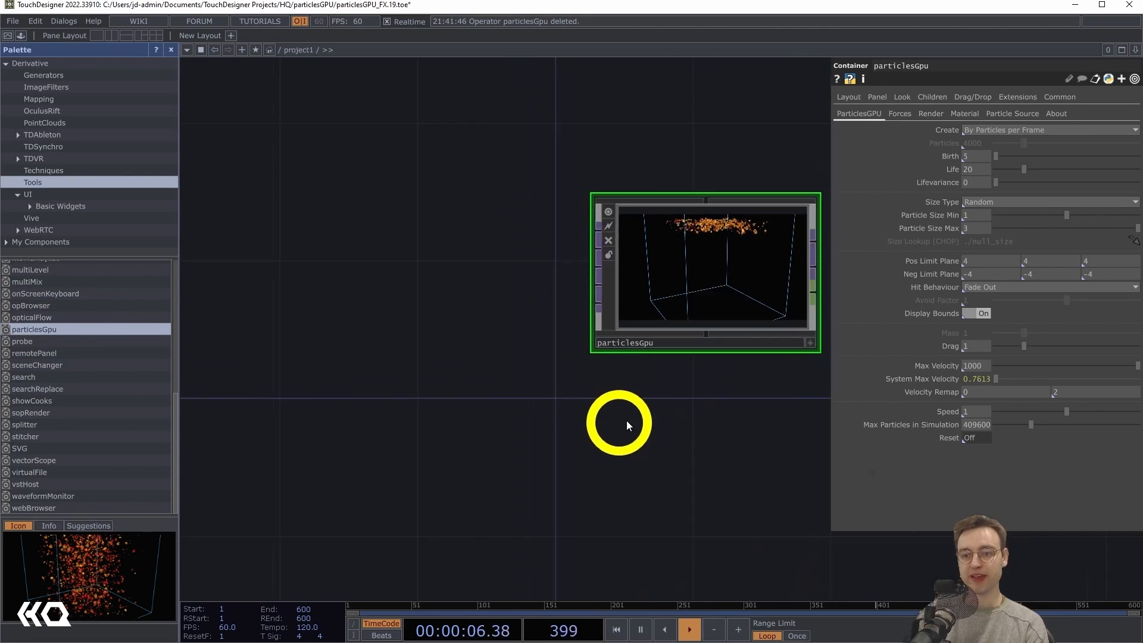
{"action": "scroll", "coordinate": [629, 420], "scroll_direction": "down", "scroll_amount": 1}
{"action": "left_click_drag", "start_coordinate": [634, 416], "coordinate": [472, 408]}
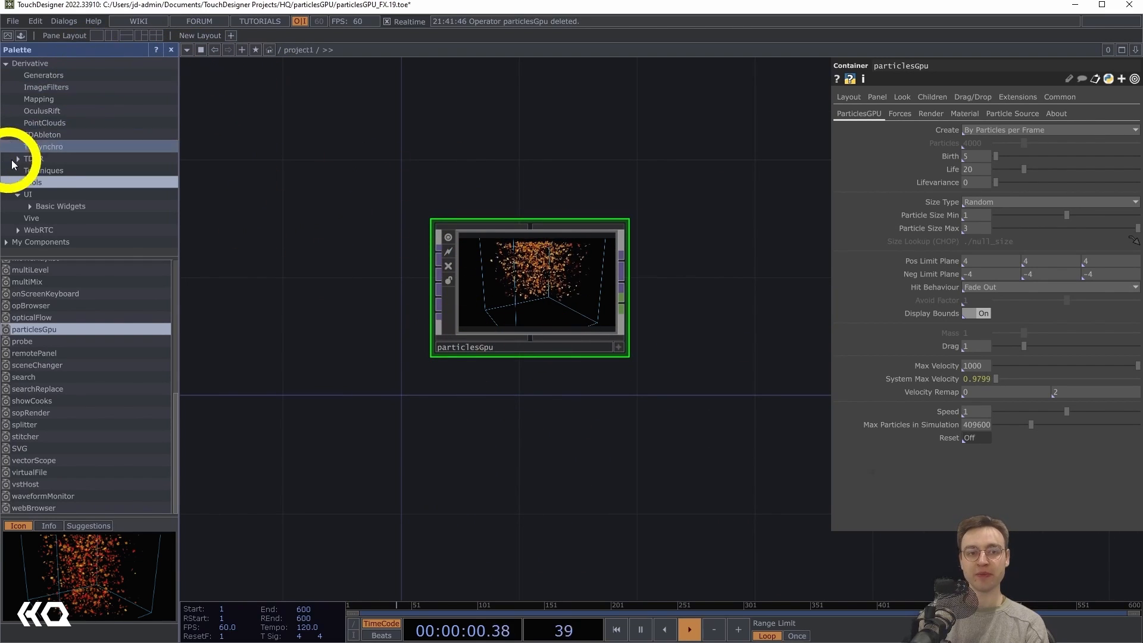
{"action": "left_click", "coordinate": [171, 49]}
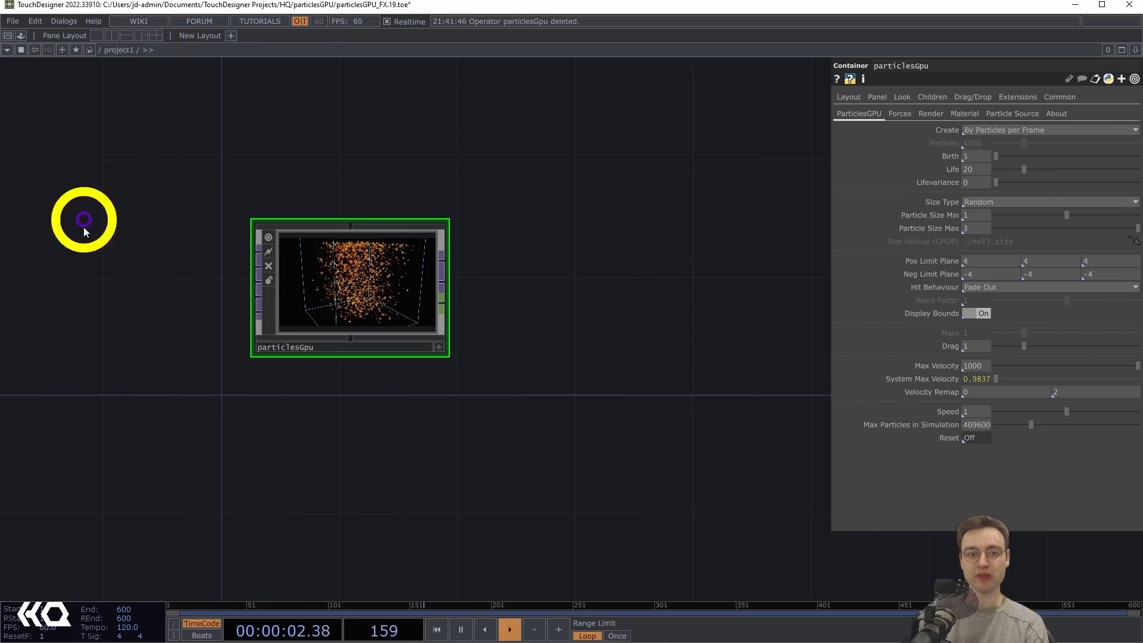
Examine the particlesGpu component's preview and its Forces, Render, Material, Particle Source and About parameters, including the available material and texture types
{"action": "left_click_drag", "start_coordinate": [84, 222], "coordinate": [158, 245]}
{"action": "scroll", "coordinate": [247, 232], "scroll_direction": "up", "scroll_amount": 5}
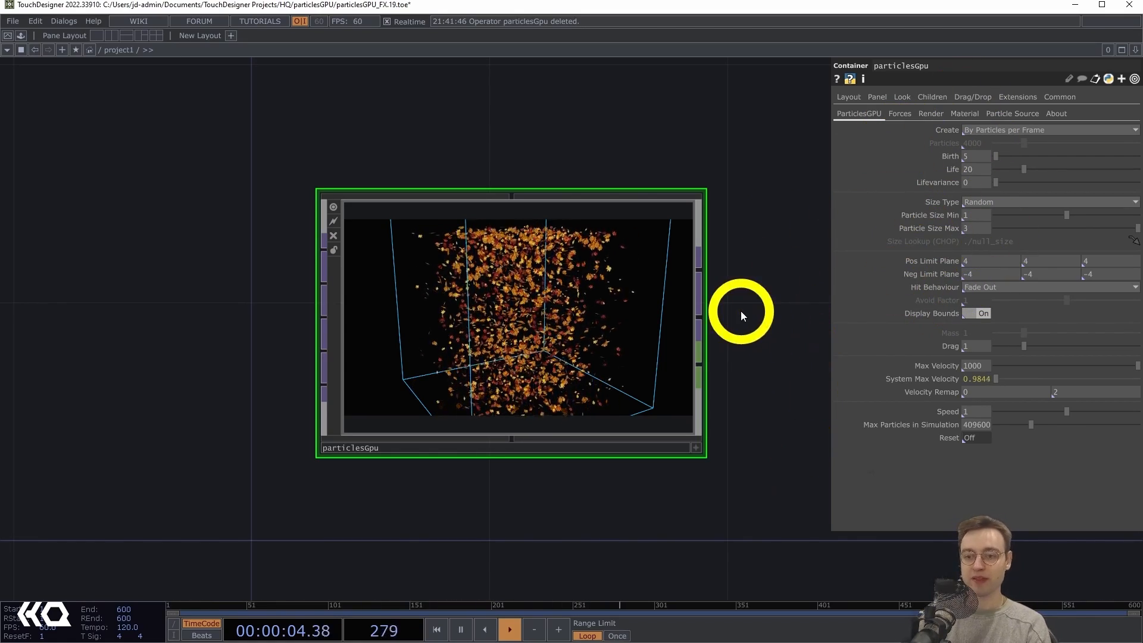
{"action": "left_click_drag", "start_coordinate": [762, 355], "coordinate": [733, 362]}
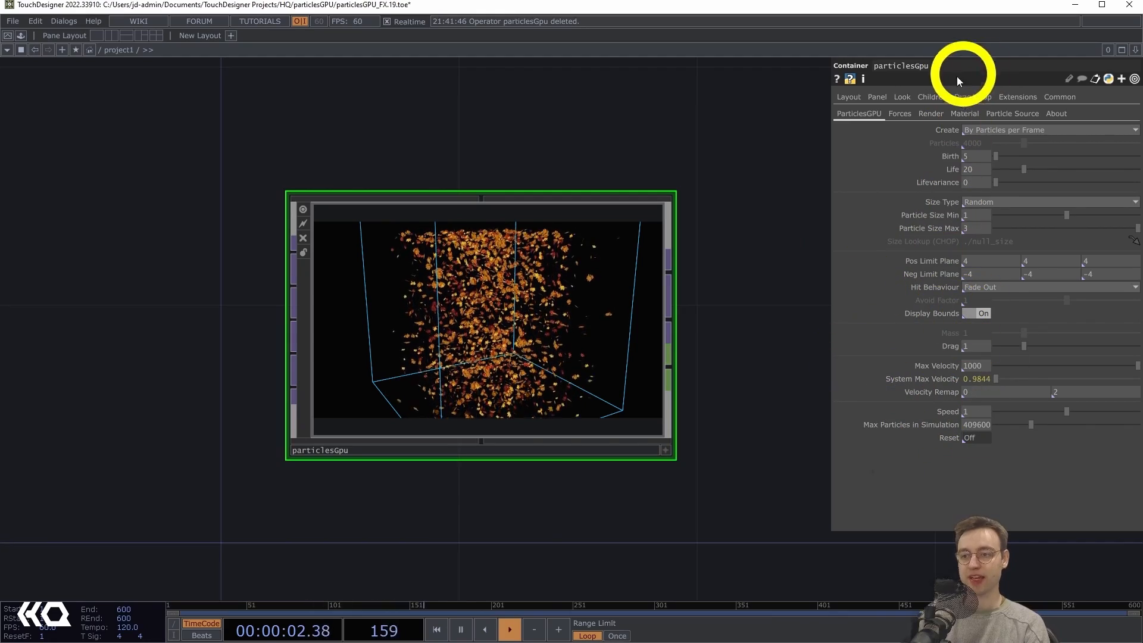
{"action": "left_click", "coordinate": [900, 114]}
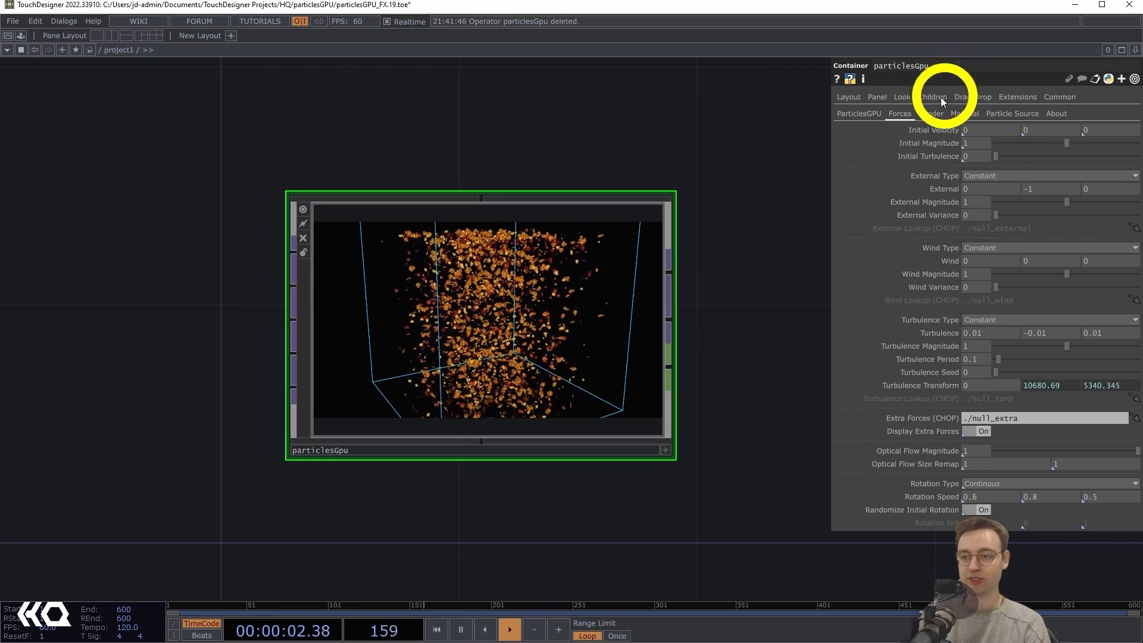
{"action": "left_click", "coordinate": [929, 113]}
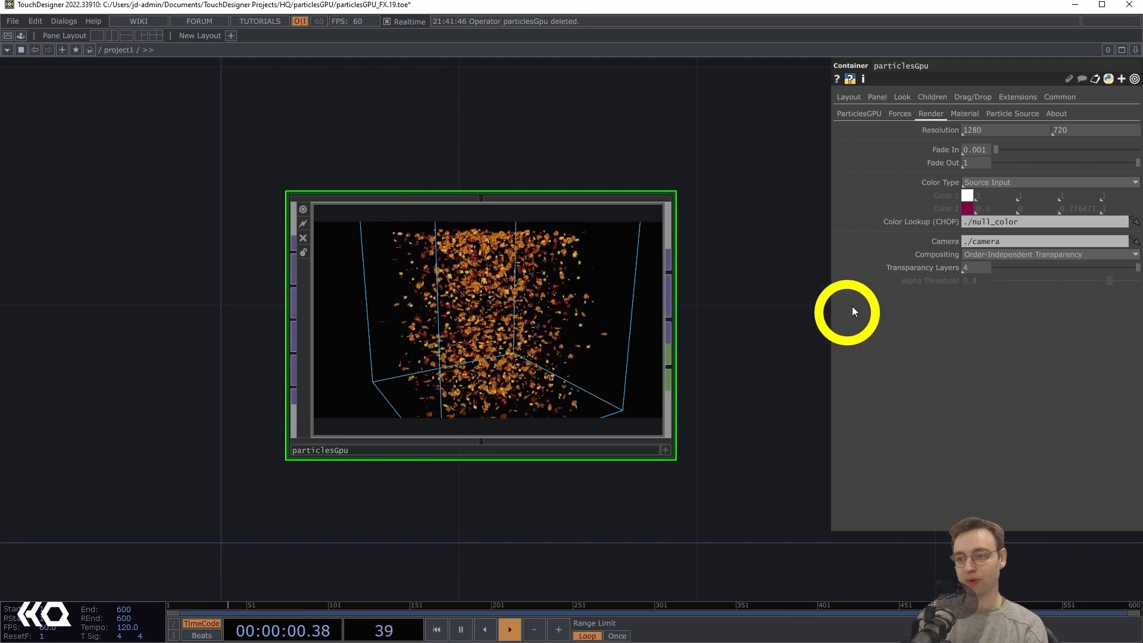
{"action": "left_click", "coordinate": [968, 114]}
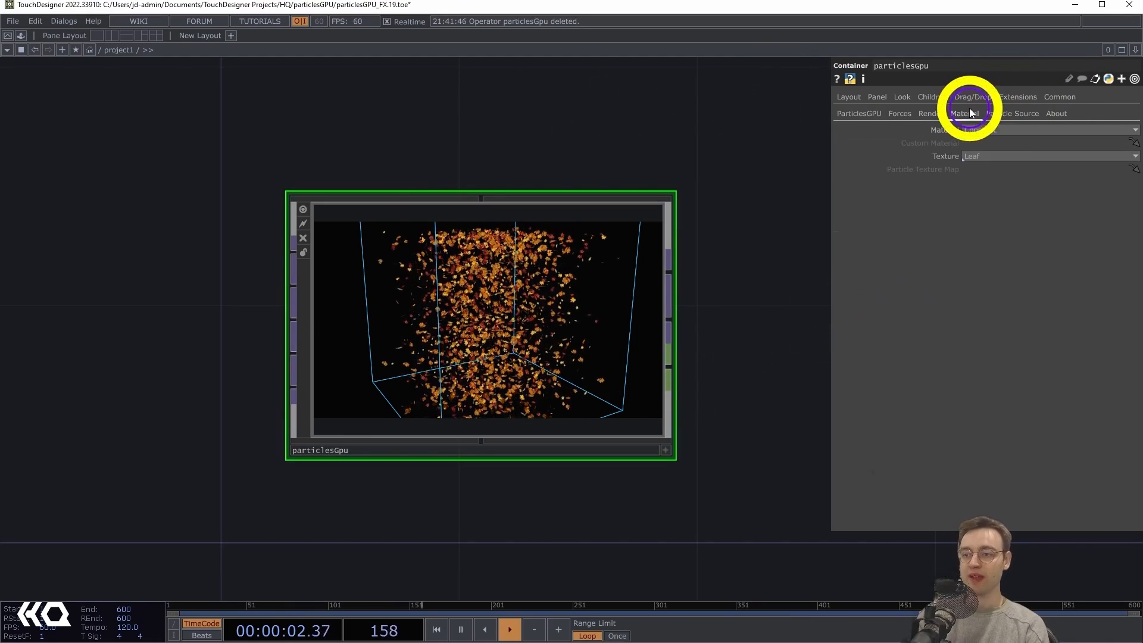
{"action": "left_click", "coordinate": [969, 129]}
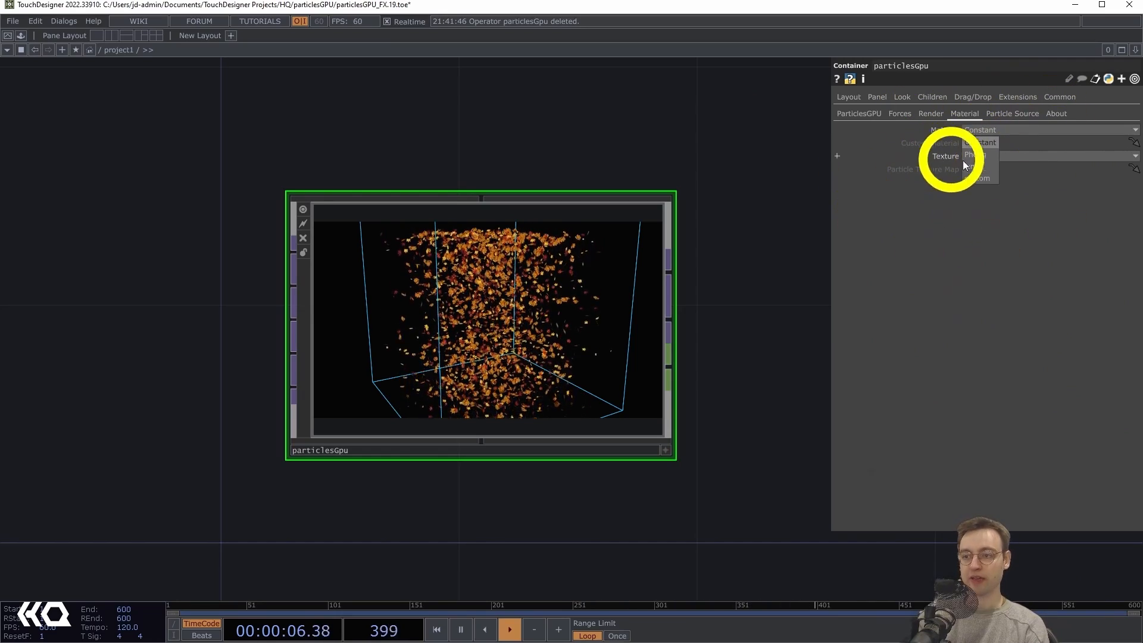
{"action": "left_click", "coordinate": [1066, 215]}
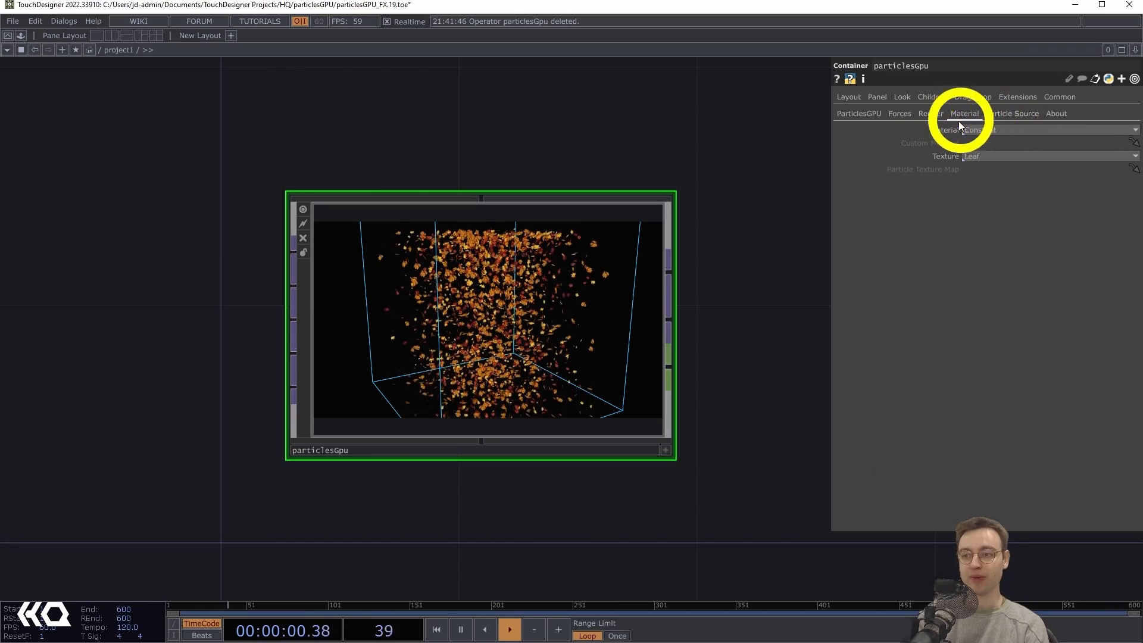
{"action": "left_click", "coordinate": [999, 129]}
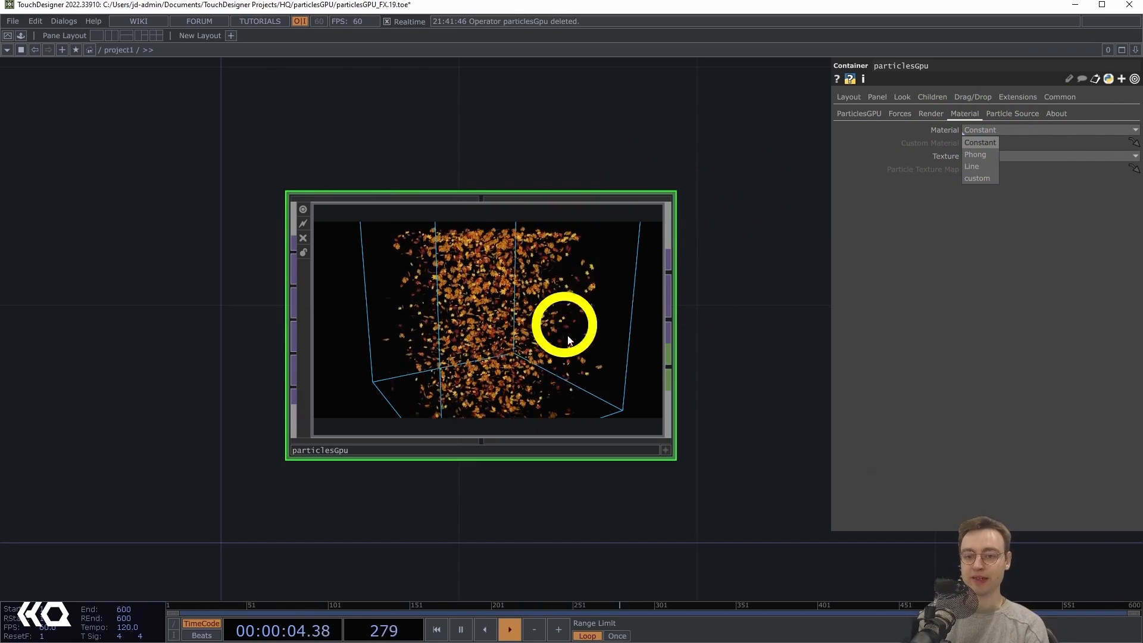
{"action": "left_click", "coordinate": [742, 324]}
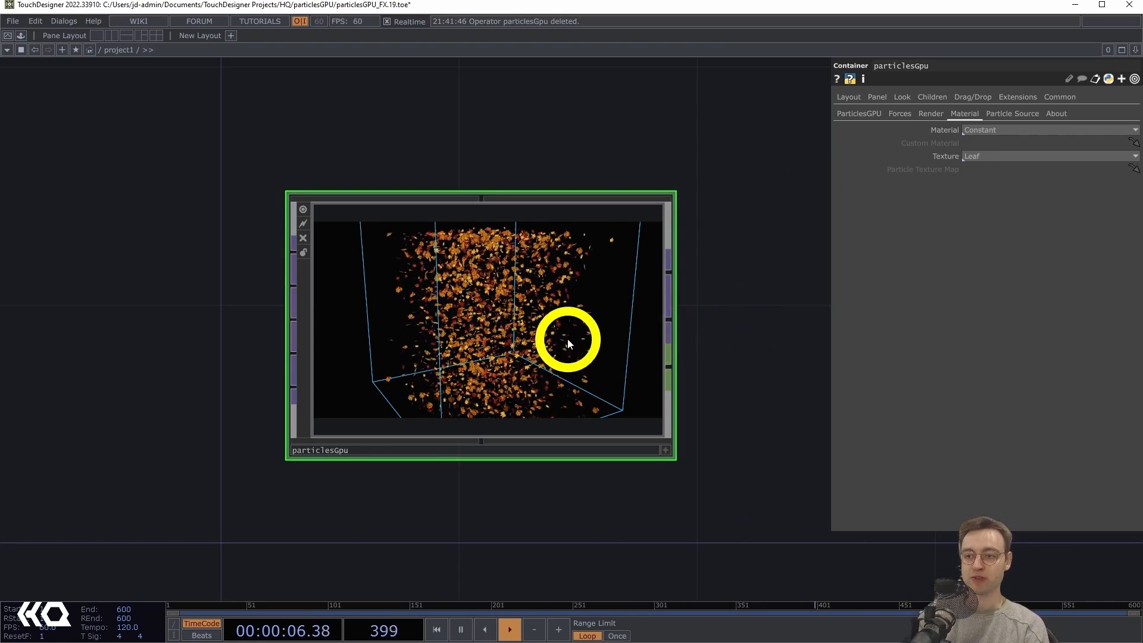
{"action": "left_click", "coordinate": [991, 156]}
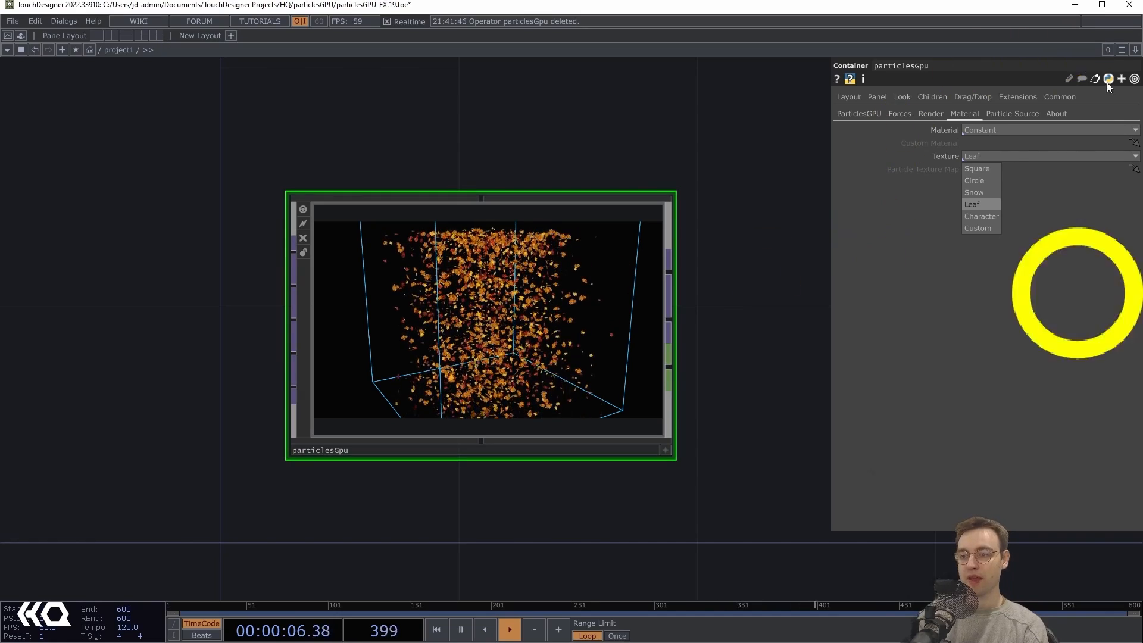
{"action": "left_click", "coordinate": [1007, 131]}
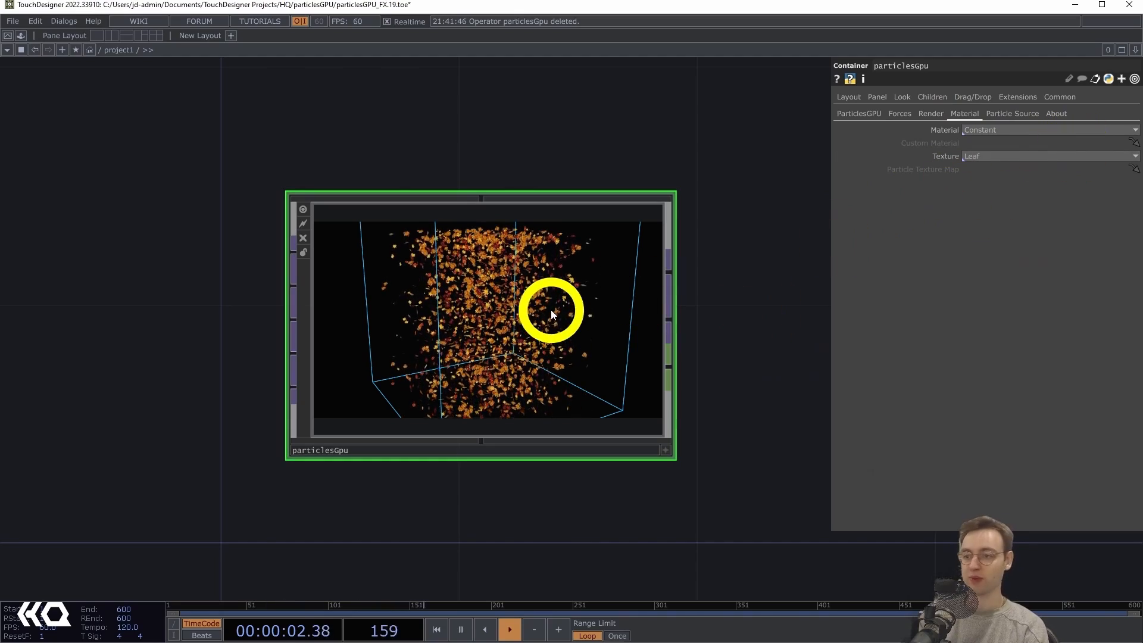
{"action": "left_click", "coordinate": [1015, 113]}
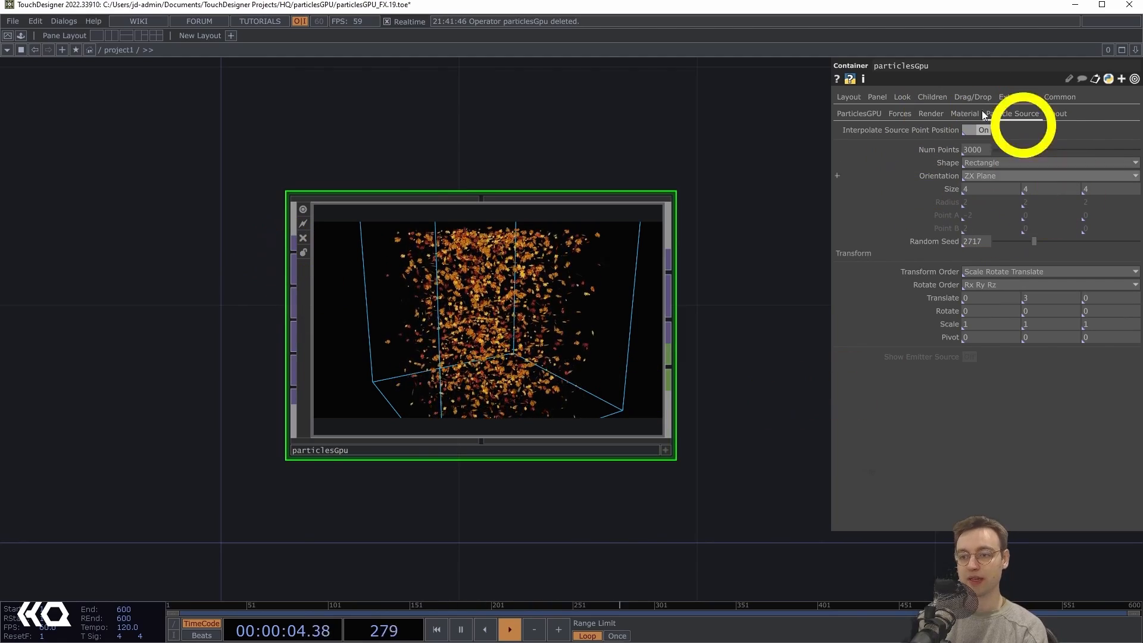
{"action": "mouse_move", "coordinate": [922, 329]}
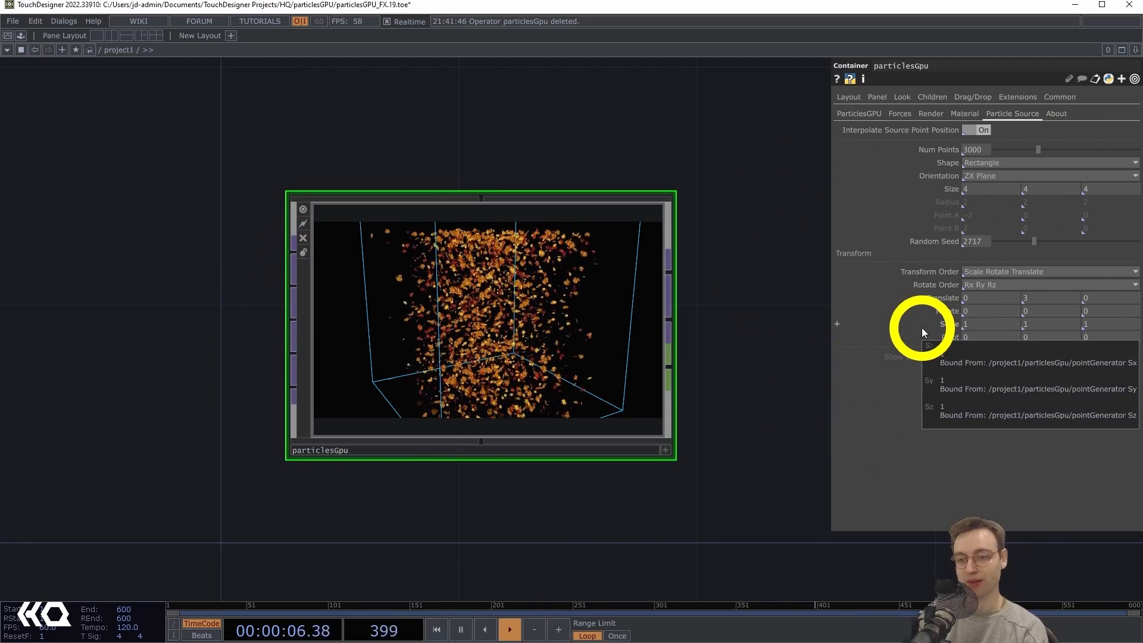
{"action": "left_click", "coordinate": [1058, 112]}
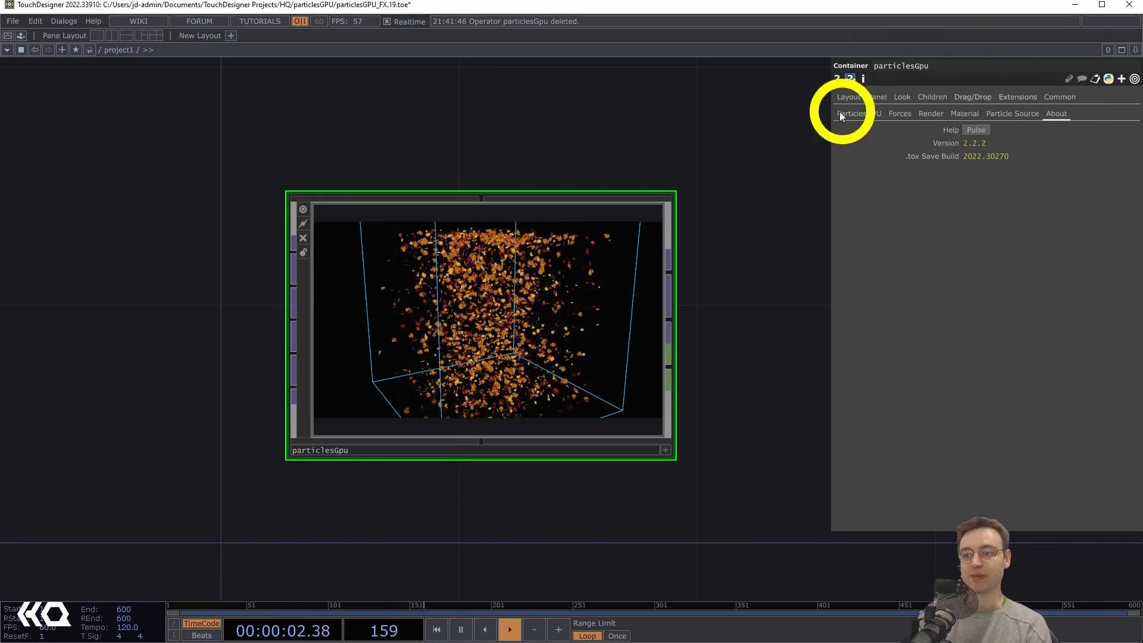
{"action": "left_click", "coordinate": [869, 114]}
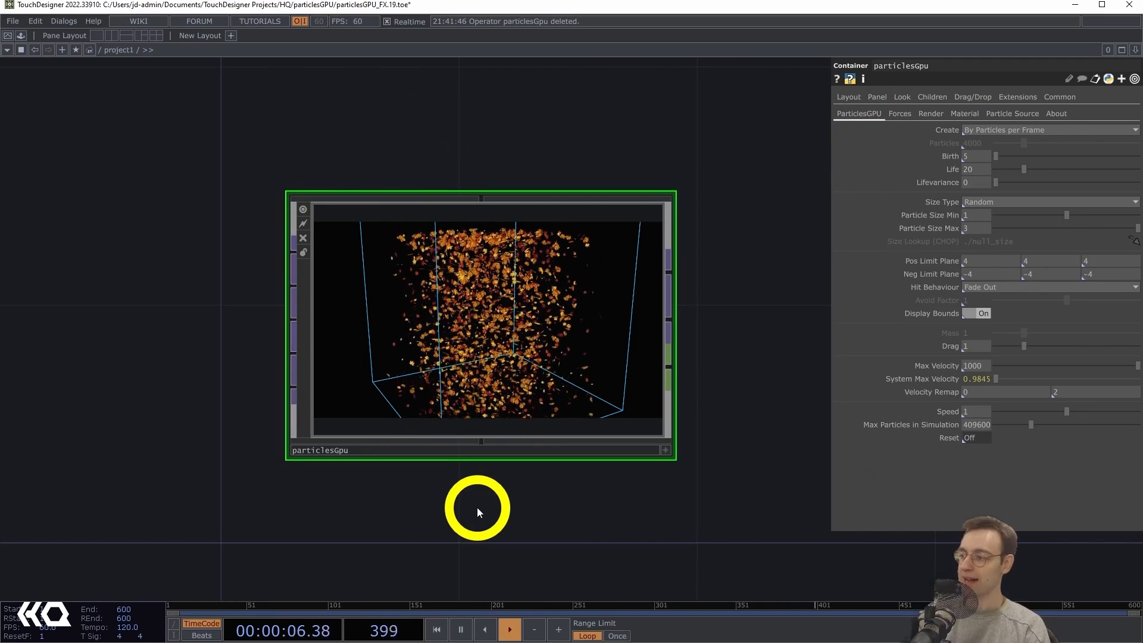
{"action": "left_click_drag", "start_coordinate": [450, 506], "coordinate": [581, 509]}
{"action": "scroll", "coordinate": [494, 523], "scroll_direction": "down", "scroll_amount": 6}
{"action": "left_click_drag", "start_coordinate": [481, 527], "coordinate": [519, 492]}
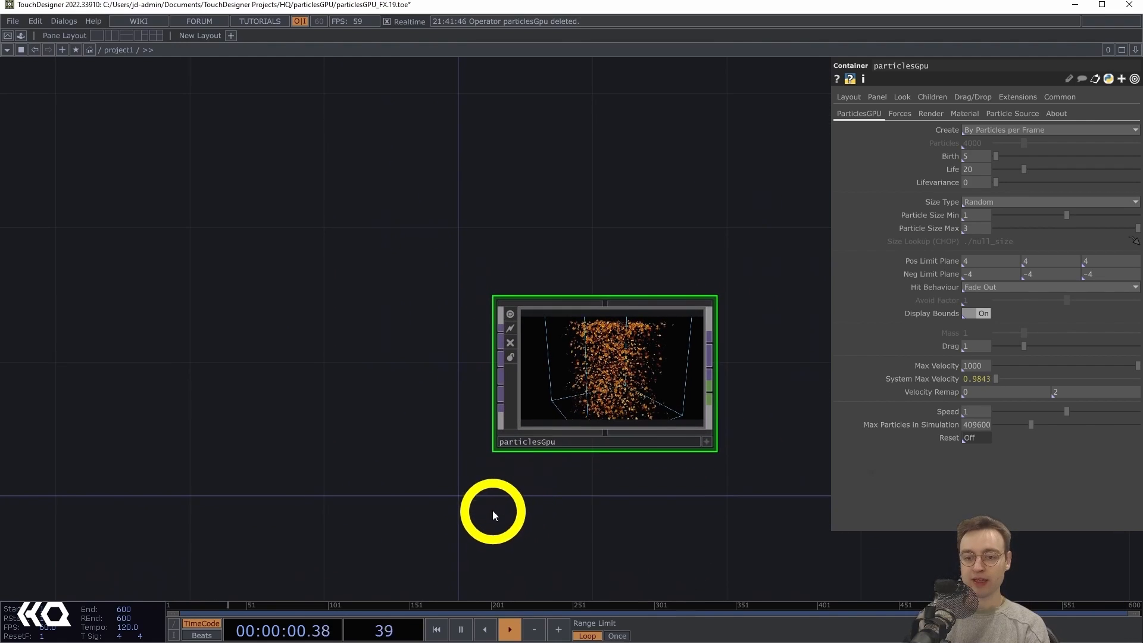
{"action": "scroll", "coordinate": [493, 510], "scroll_direction": "up", "scroll_amount": 2}
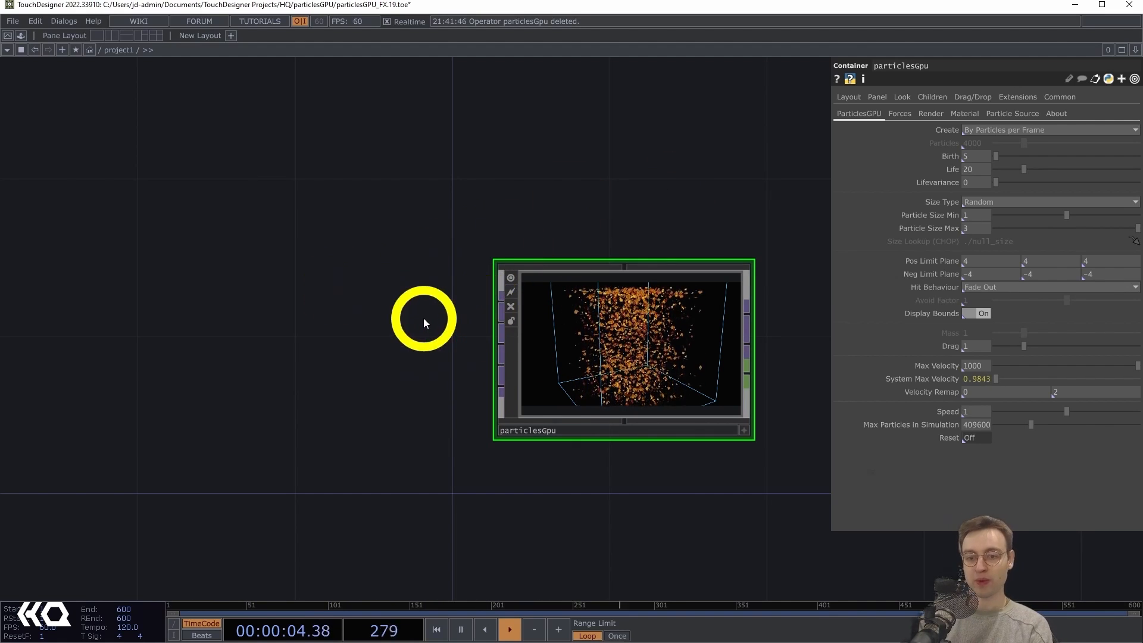
{"action": "scroll", "coordinate": [436, 322], "scroll_direction": "up", "scroll_amount": 2}
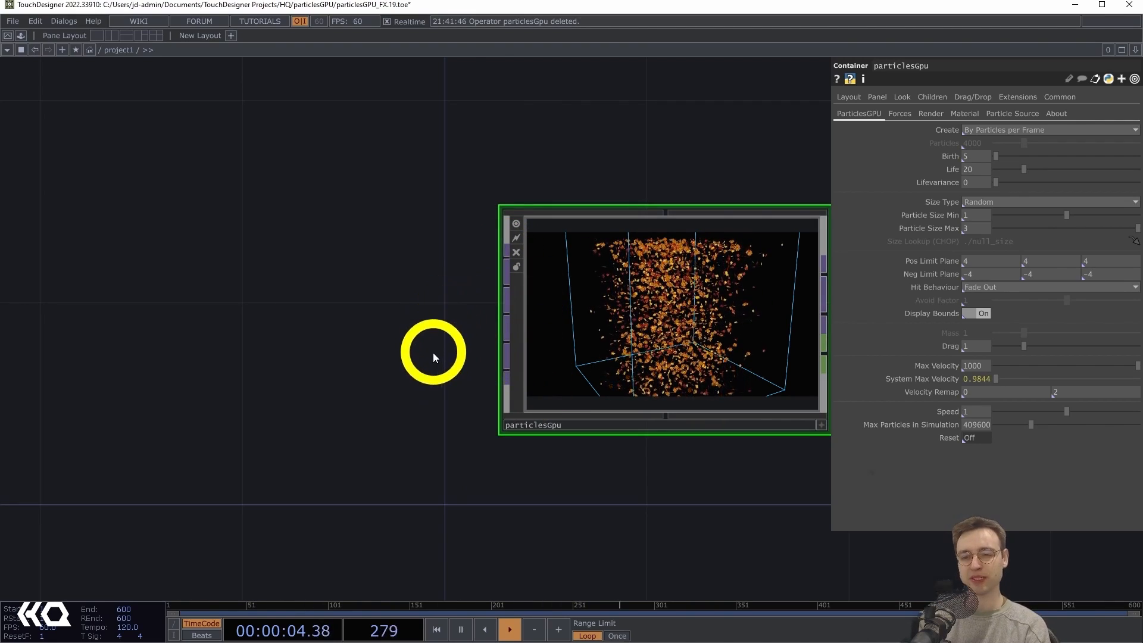
{"action": "left_click_drag", "start_coordinate": [421, 341], "coordinate": [386, 337]}
{"action": "scroll", "coordinate": [393, 341], "scroll_direction": "down", "scroll_amount": 2}
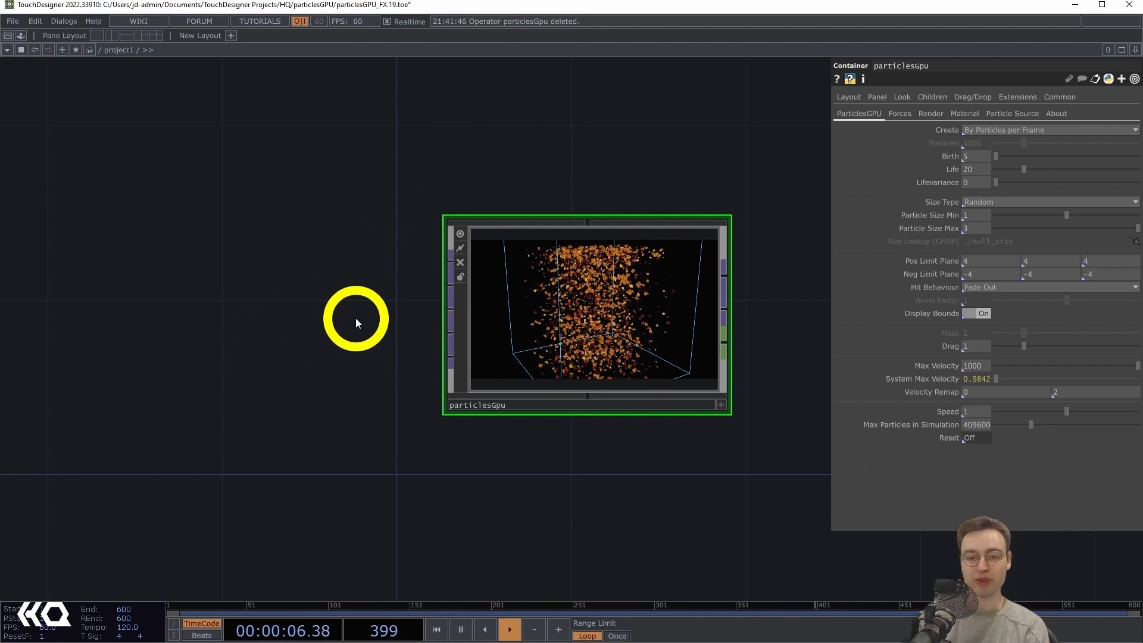
{"action": "left_click_drag", "start_coordinate": [335, 315], "coordinate": [351, 311]}
{"action": "scroll", "coordinate": [323, 324], "scroll_direction": "down", "scroll_amount": 2}
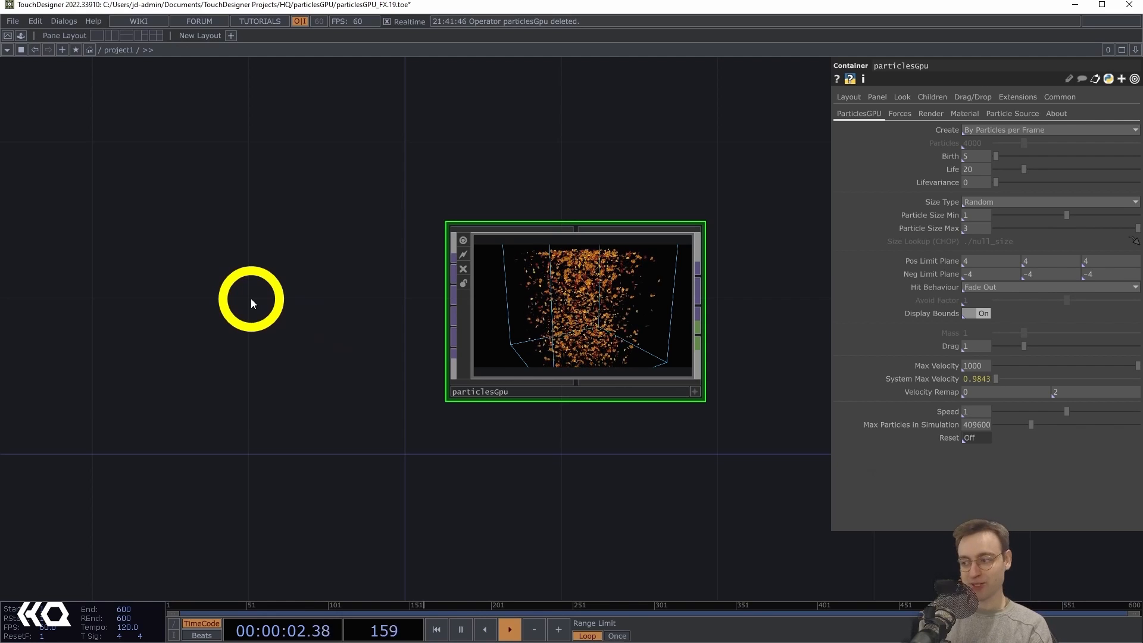
Add a Circle SOP to the network and position it well to the left of the particlesGpu component
{"action": "left_click_drag", "start_coordinate": [231, 339], "coordinate": [455, 335]}
{"action": "scroll", "coordinate": [352, 335], "scroll_direction": "down", "scroll_amount": 3}
{"action": "left_click_drag", "start_coordinate": [277, 324], "coordinate": [302, 322]}
{"action": "key", "text": "Tab"}
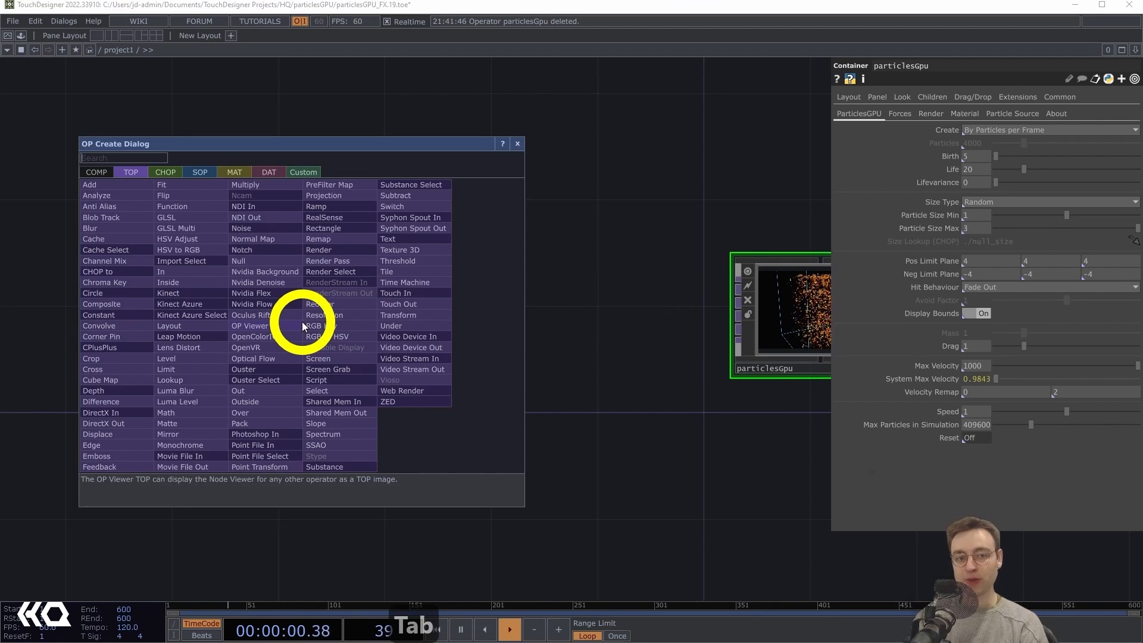
{"action": "left_click", "coordinate": [196, 172]}
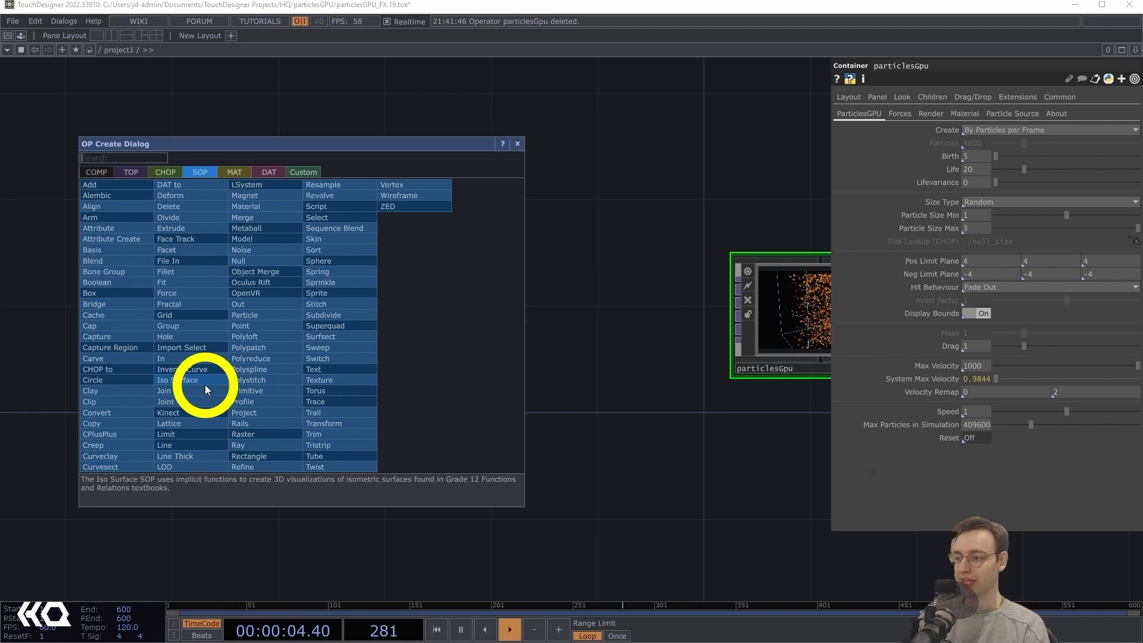
{"action": "type", "text": "circle"}
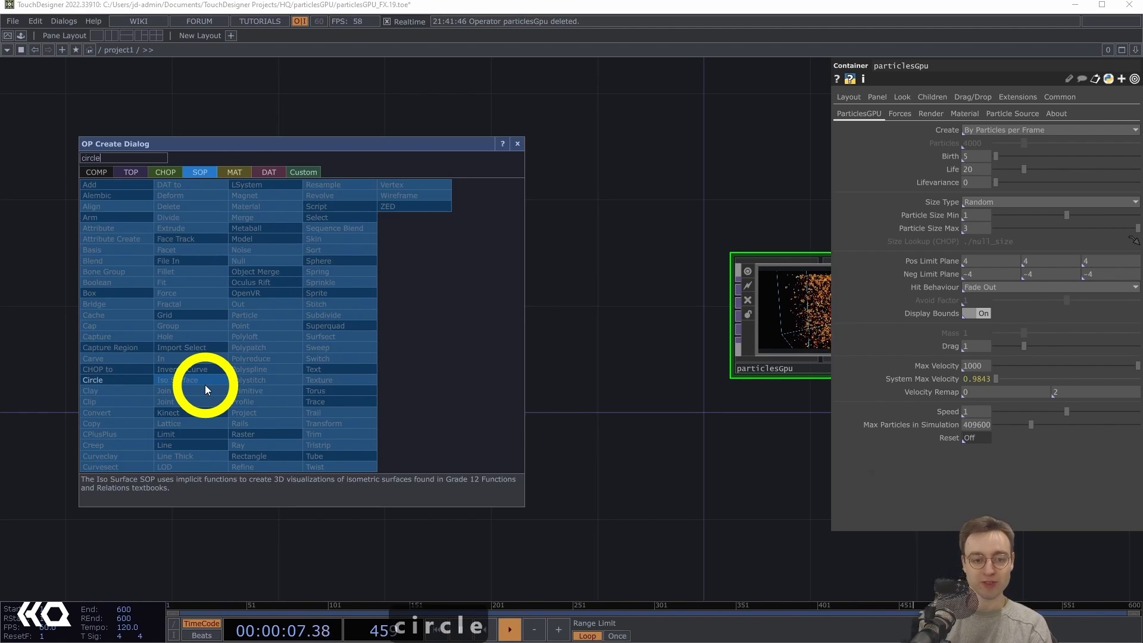
{"action": "left_click", "coordinate": [120, 379]}
{"action": "left_click", "coordinate": [144, 312]}
{"action": "left_click_drag", "start_coordinate": [141, 434], "coordinate": [392, 401]}
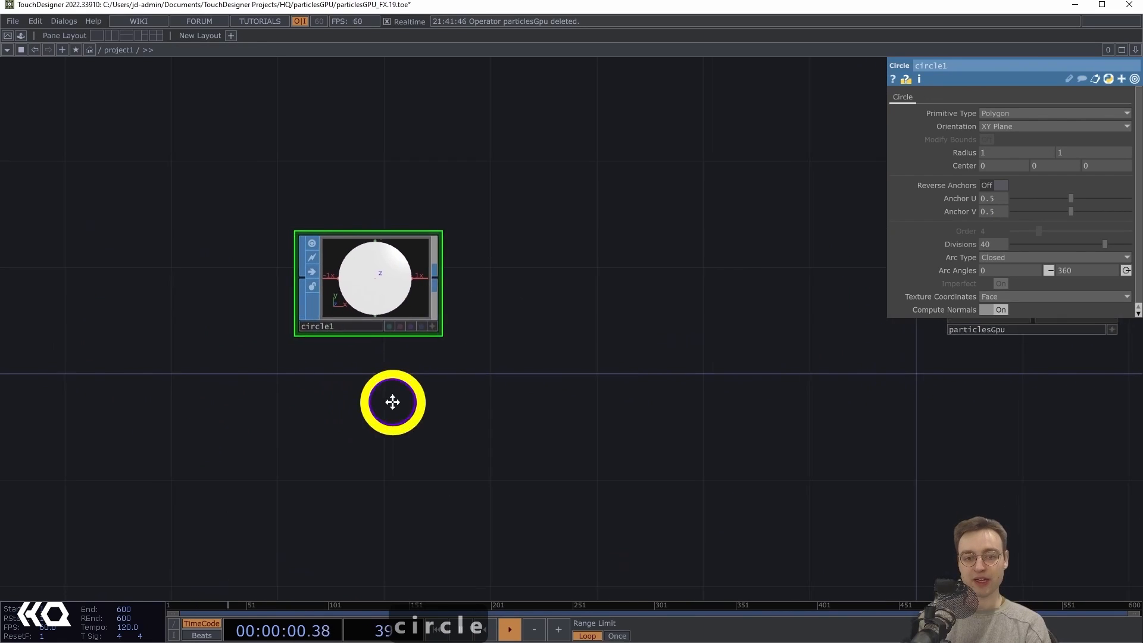
{"action": "left_click_drag", "start_coordinate": [416, 284], "coordinate": [322, 285]}
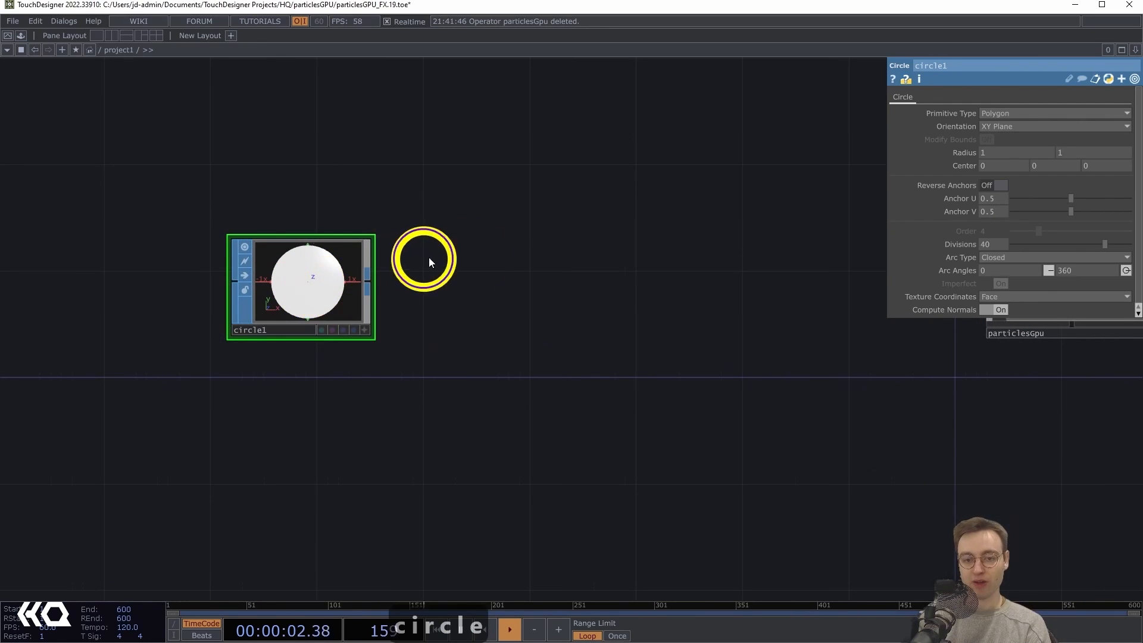
{"action": "left_click_drag", "start_coordinate": [427, 260], "coordinate": [566, 250]}
{"action": "left_click_drag", "start_coordinate": [463, 263], "coordinate": [346, 265]}
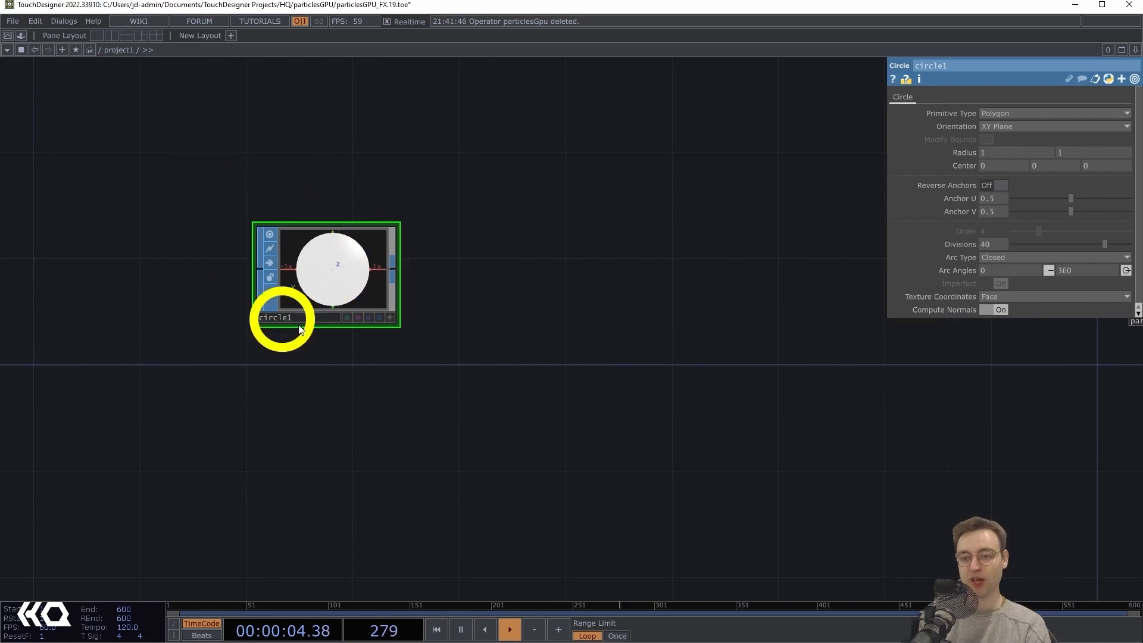
Set the circle's orientation to ZX Plane and activate its node viewer to view the disc at an angle
{"action": "left_click", "coordinate": [998, 127]}
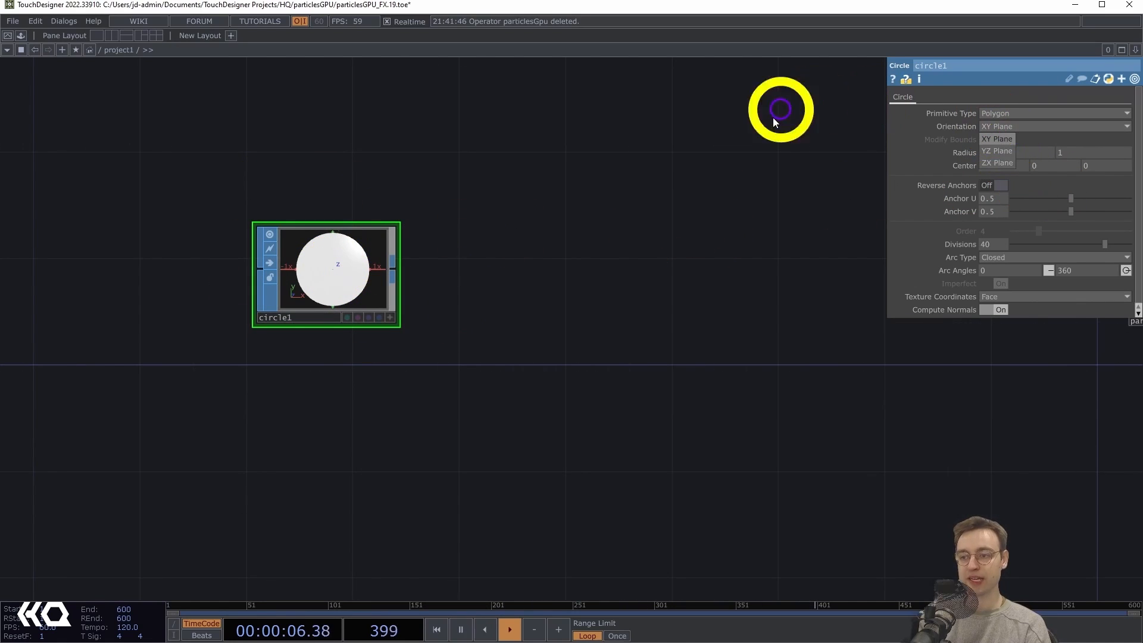
{"action": "left_click", "coordinate": [1001, 163]}
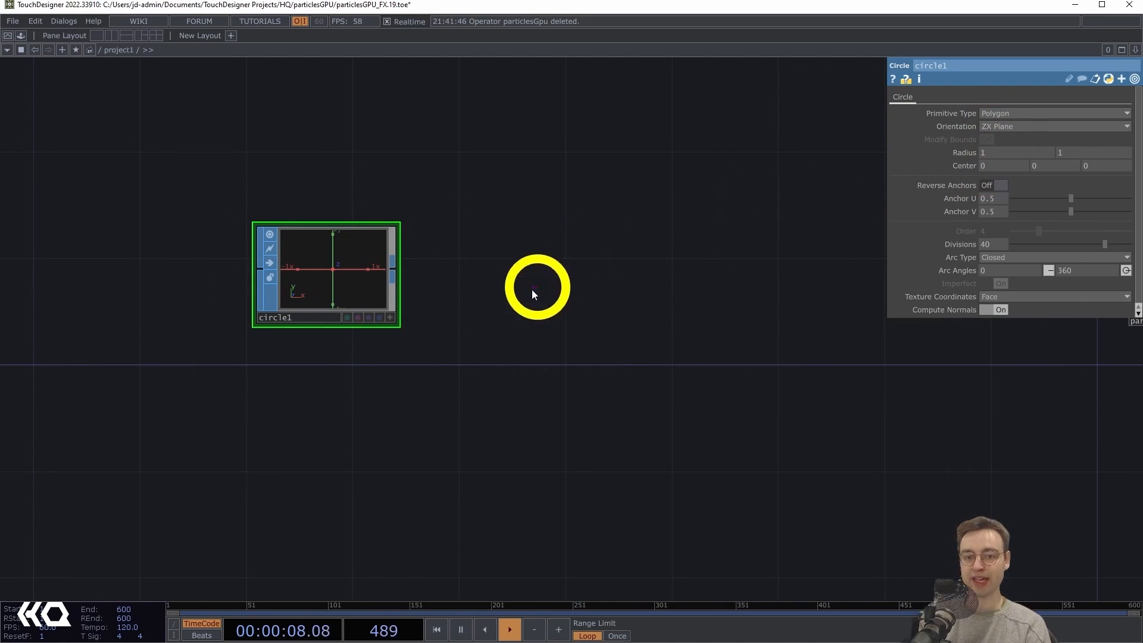
{"action": "left_click", "coordinate": [390, 318]}
{"action": "left_click_drag", "start_coordinate": [386, 303], "coordinate": [356, 271]}
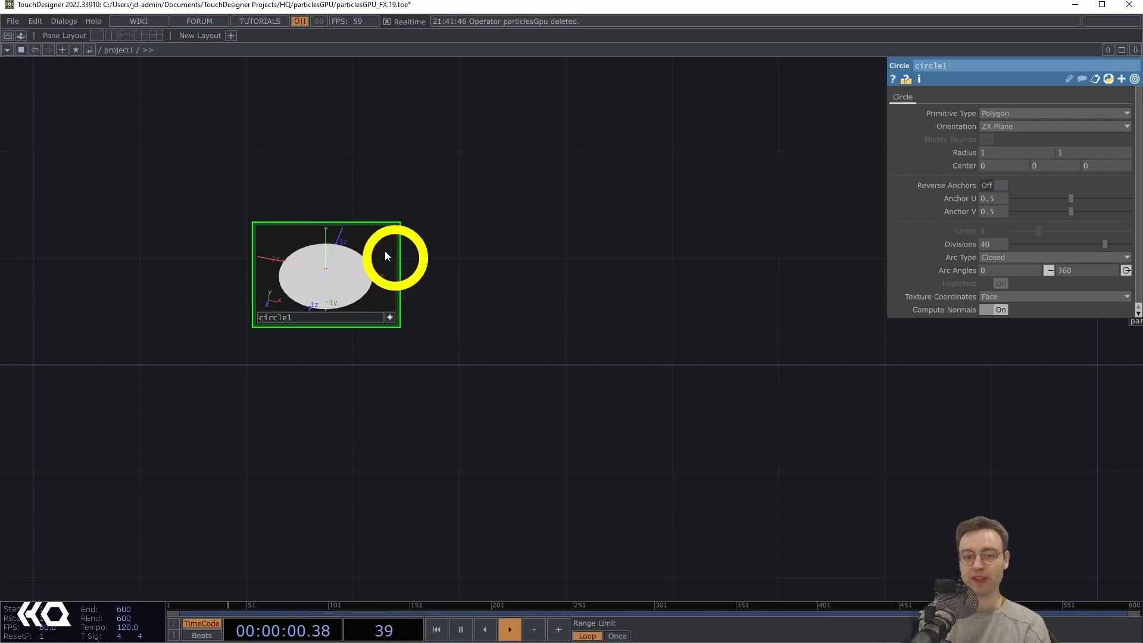
Set the circle's radius to 5 on both axes and its center Y to -3, and tilt its node viewer to check the placement
{"action": "left_click", "coordinate": [391, 320]}
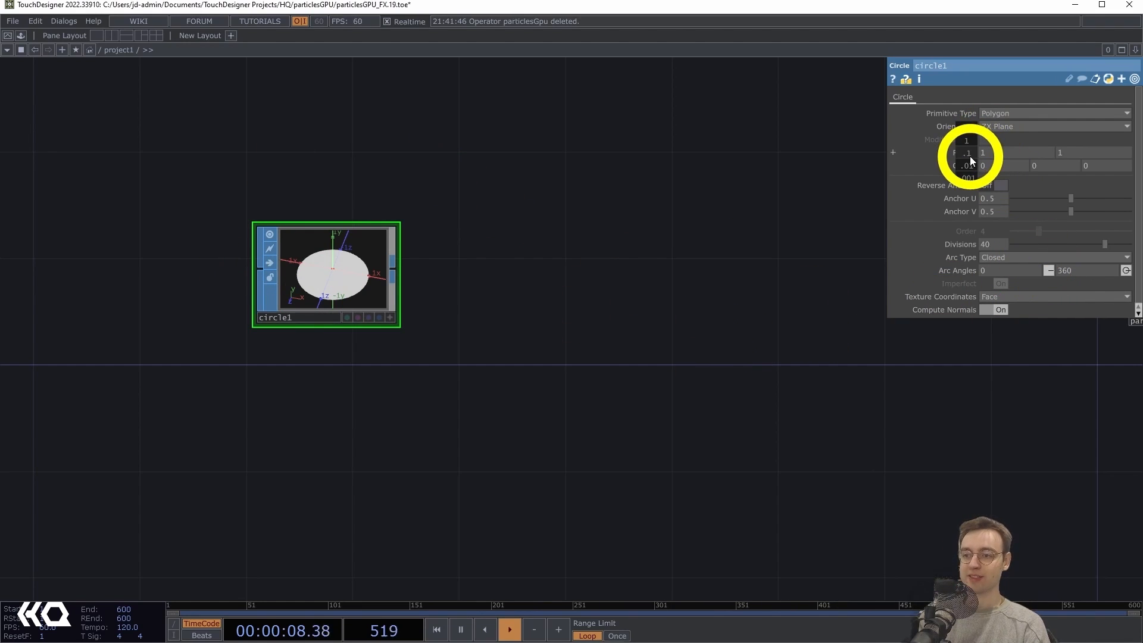
{"action": "middle_click_drag", "start_coordinate": [970, 155], "coordinate": [1033, 154]}
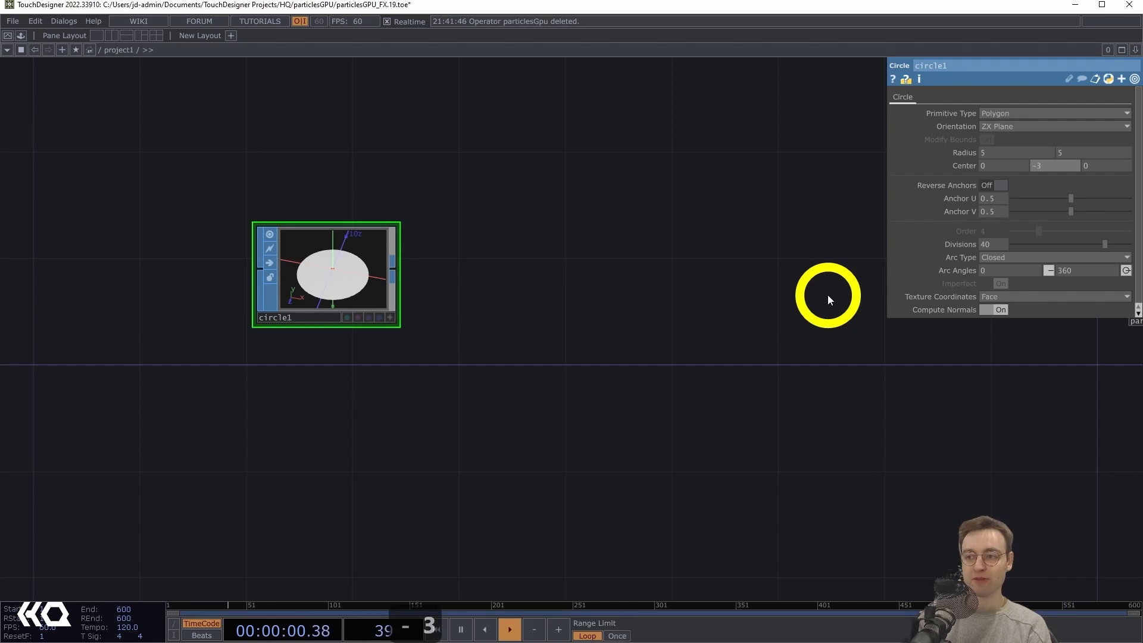
{"action": "key", "text": "Return"}
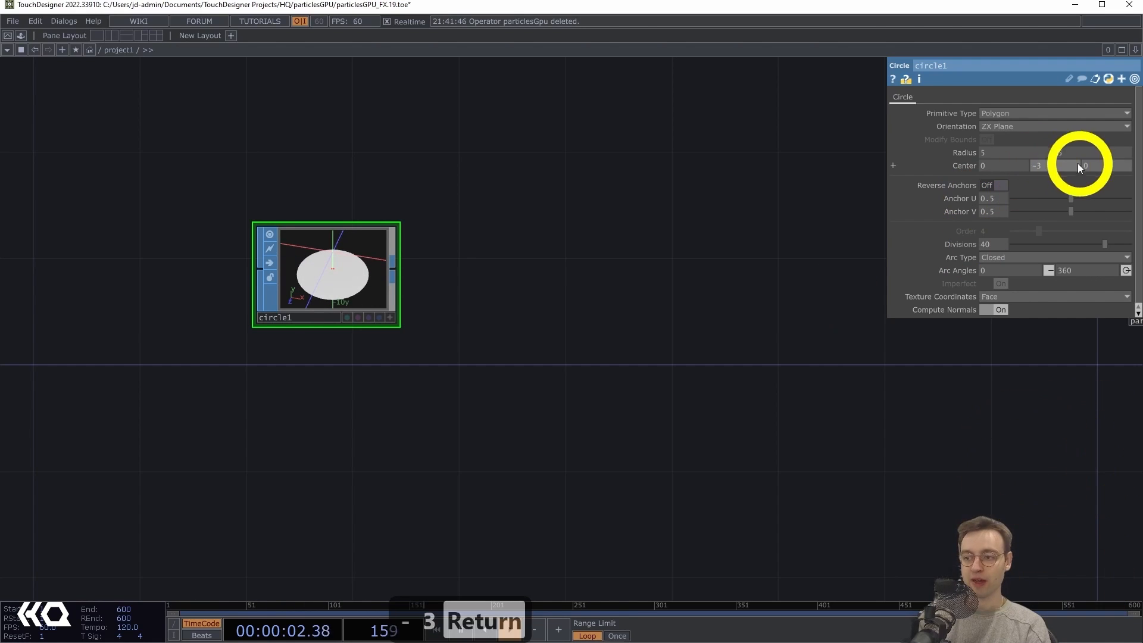
{"action": "left_click", "coordinate": [390, 317]}
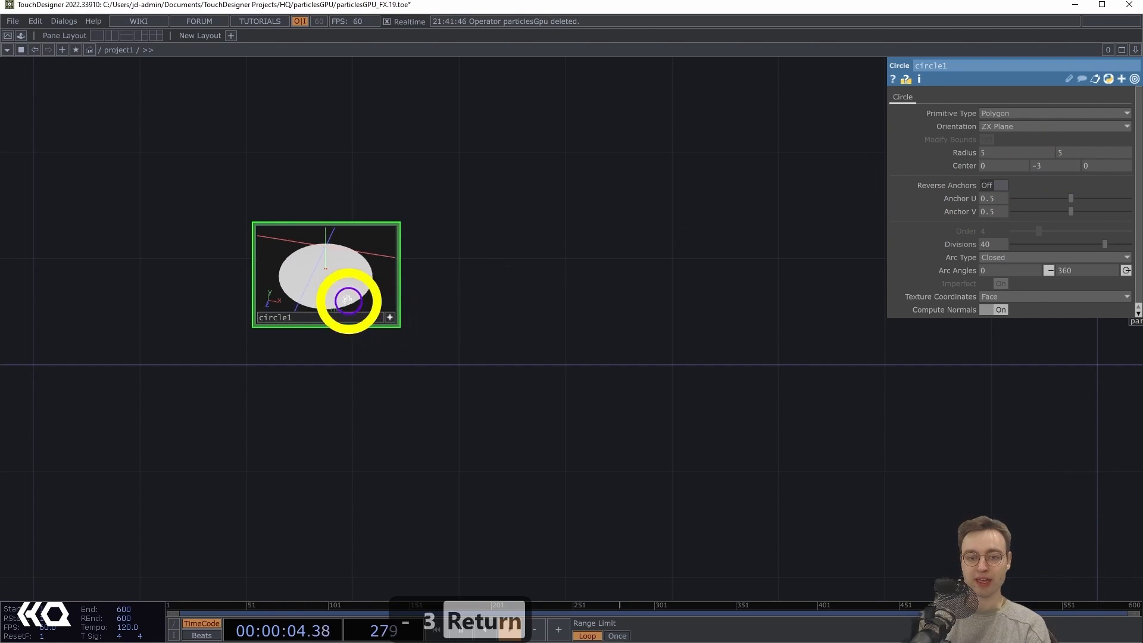
{"action": "mouse_move", "coordinate": [349, 301]}
{"action": "left_mouse_down"}
{"action": "mouse_move", "coordinate": [342, 270]}
{"action": "mouse_move", "coordinate": [335, 286]}
{"action": "left_mouse_up"}
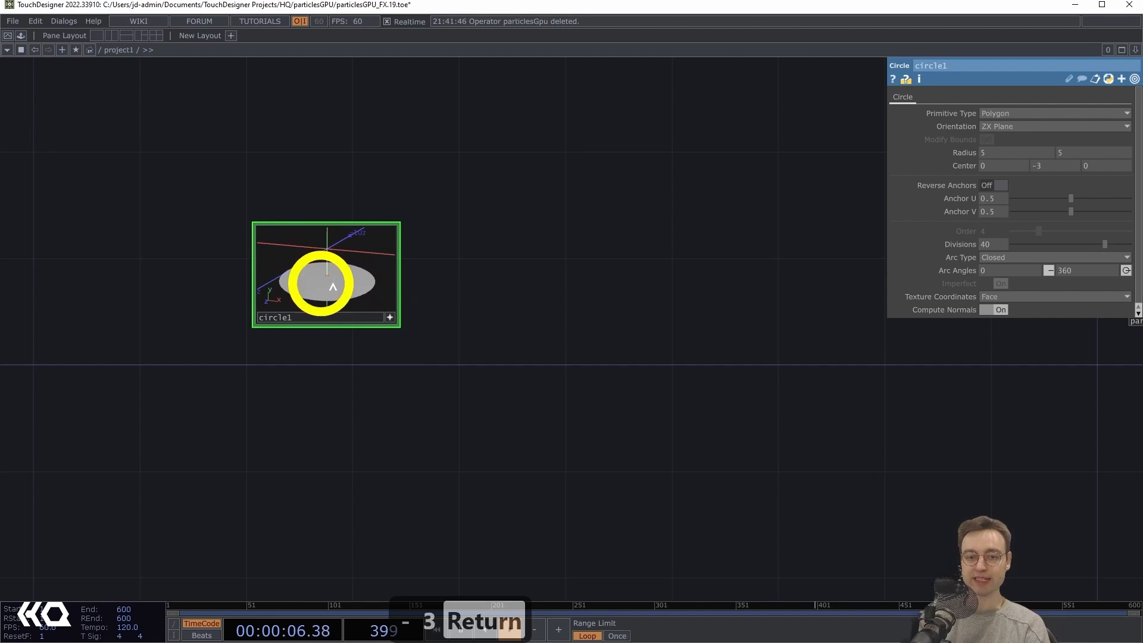
Set the circle's divisions to 44 and its arc type to Open Arc
{"action": "left_click_drag", "start_coordinate": [843, 276], "coordinate": [773, 277]}
{"action": "mouse_move", "coordinate": [699, 263]}
{"action": "left_mouse_down"}
{"action": "mouse_move", "coordinate": [717, 265]}
{"action": "mouse_move", "coordinate": [708, 279]}
{"action": "left_mouse_up"}
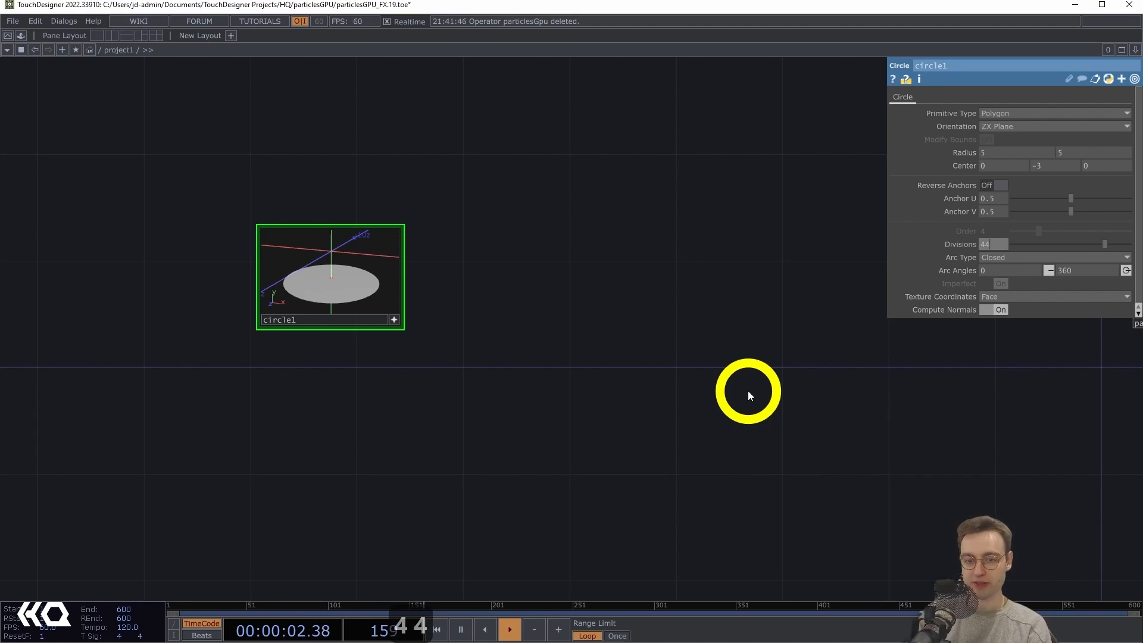
{"action": "key", "text": "Return"}
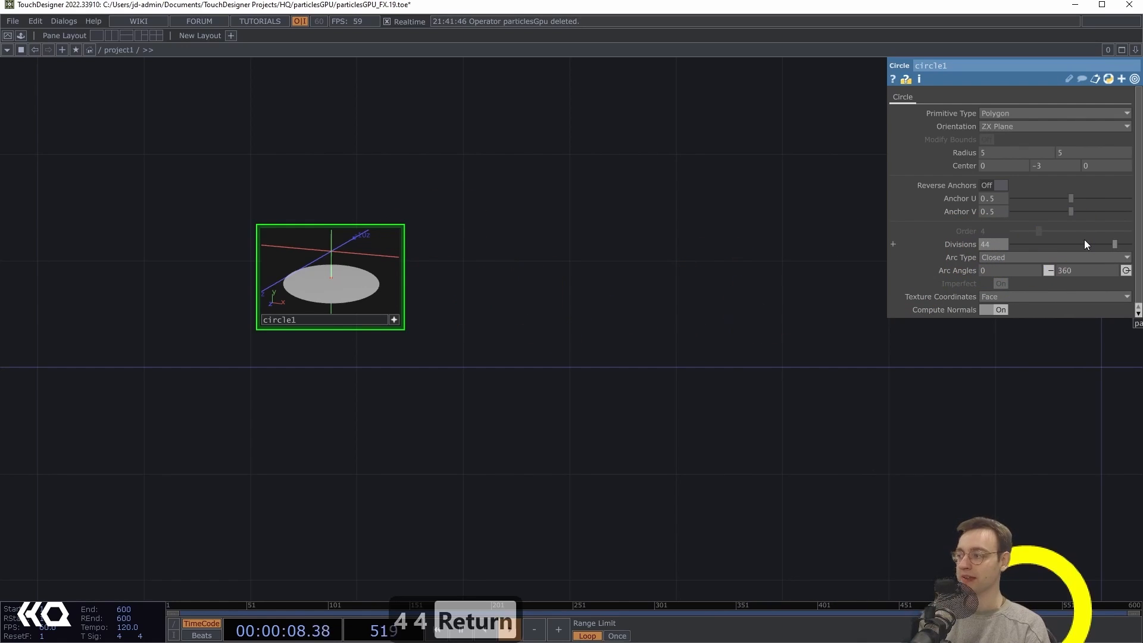
{"action": "left_click", "coordinate": [1003, 257]}
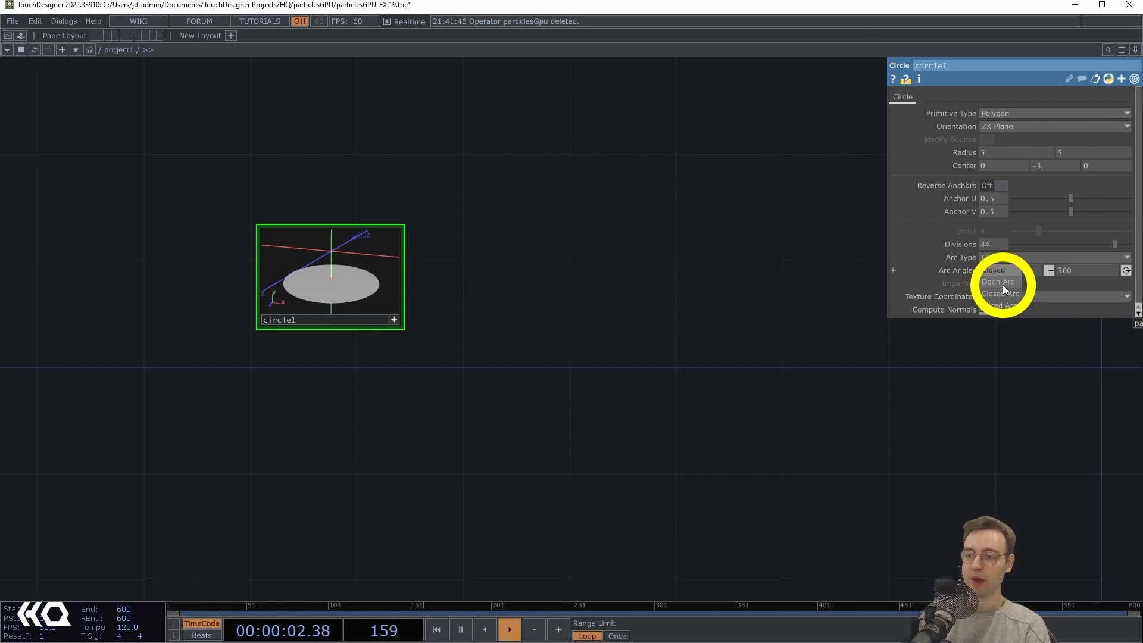
{"action": "left_click", "coordinate": [1003, 284]}
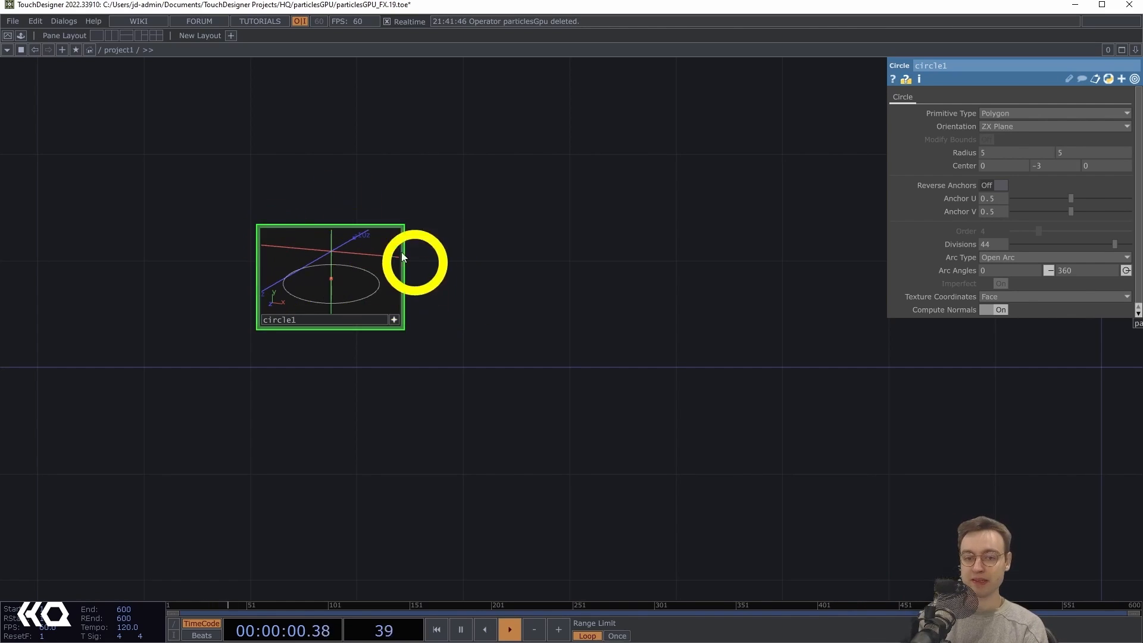
Add a Copy SOP fed by the circle's output and align it directly beside the Circle SOP
{"action": "left_click_drag", "start_coordinate": [464, 299], "coordinate": [466, 298]}
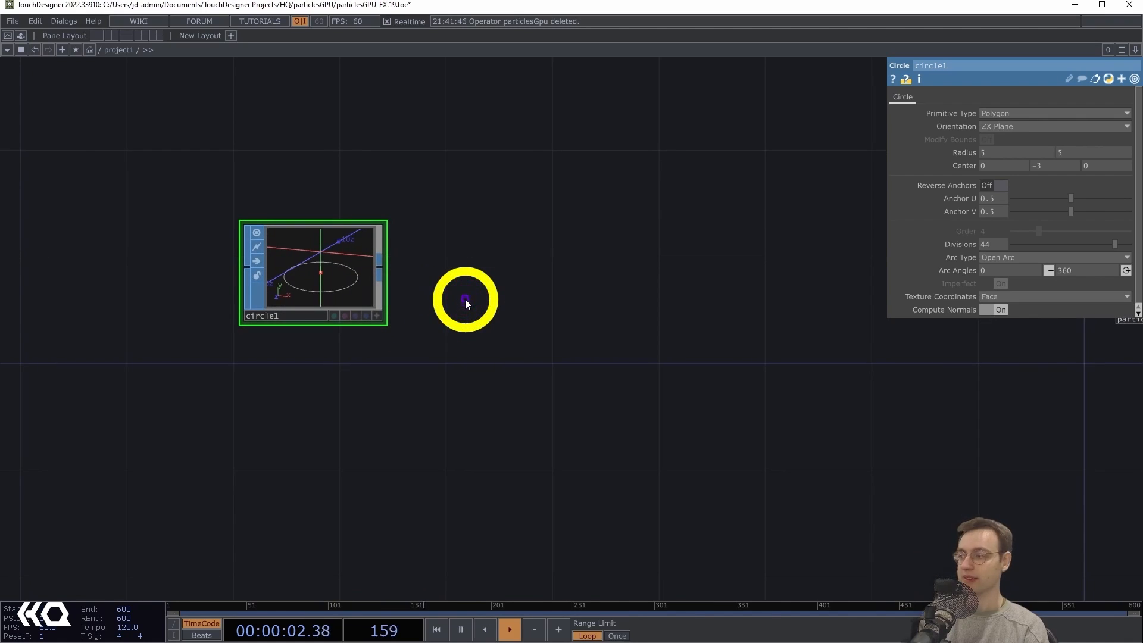
{"action": "right_click", "coordinate": [384, 263]}
{"action": "type", "text": "copy"}
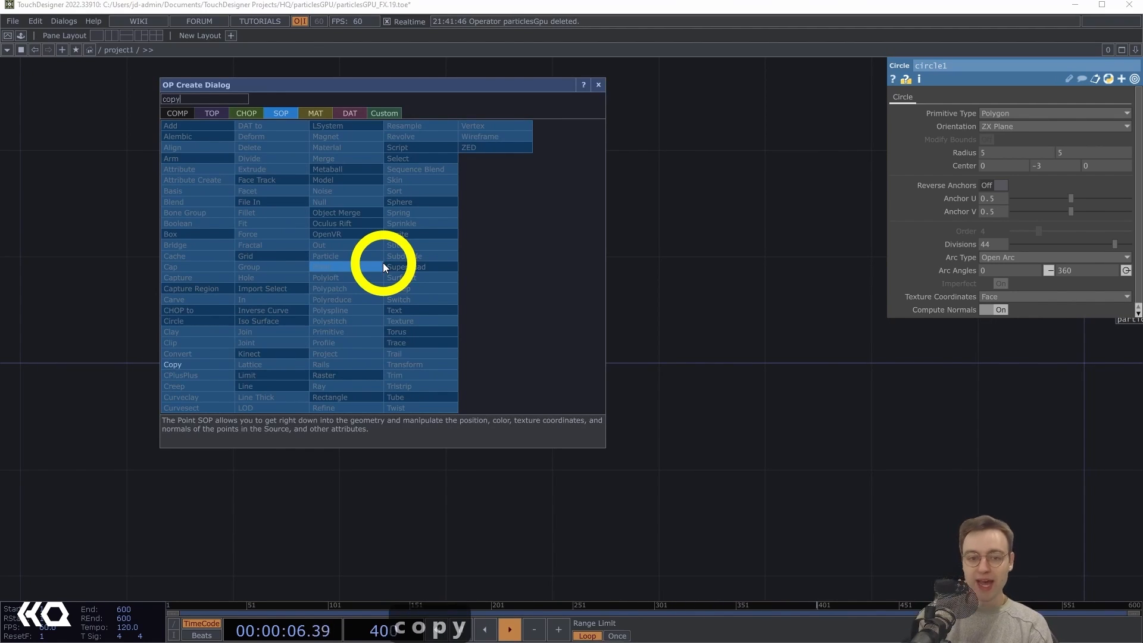
{"action": "left_click", "coordinate": [191, 365]}
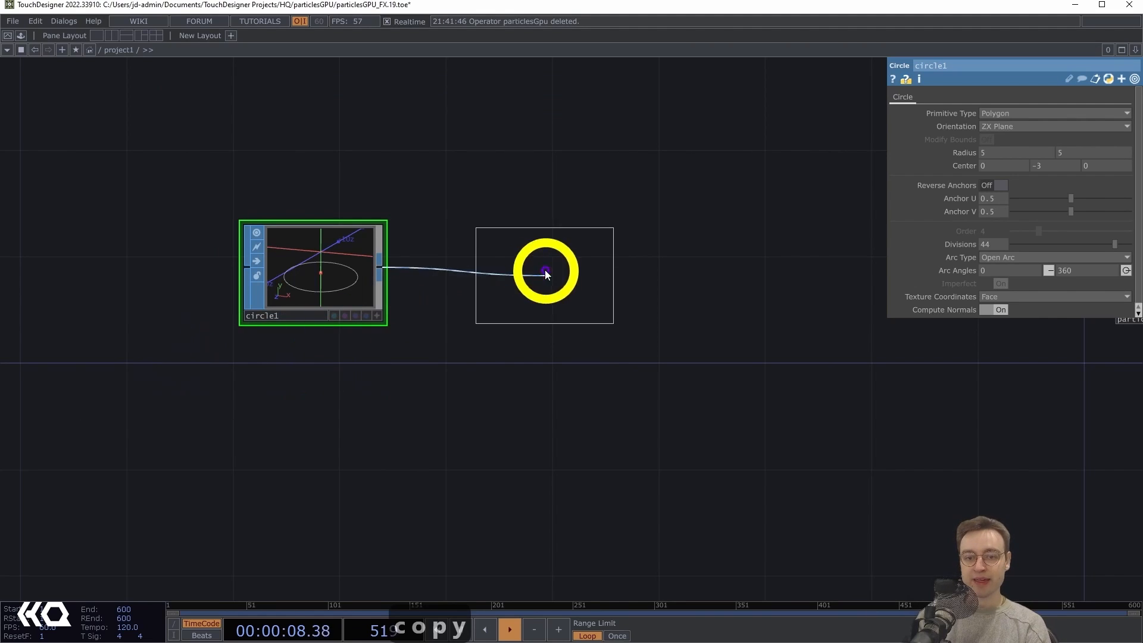
{"action": "left_click", "coordinate": [480, 278]}
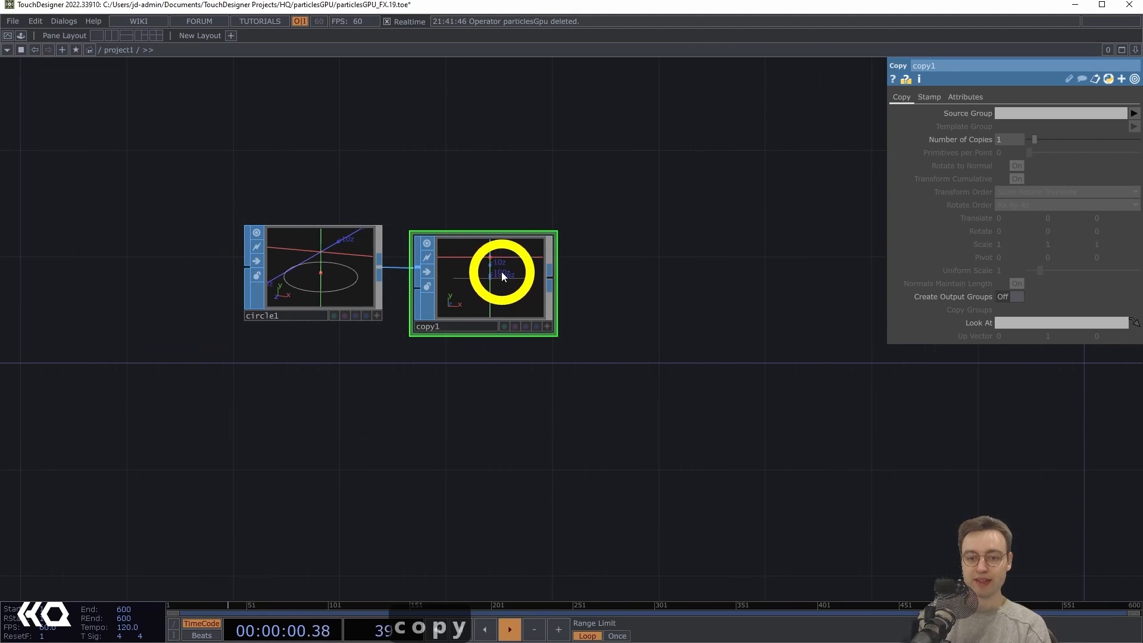
{"action": "left_click_drag", "start_coordinate": [543, 310], "coordinate": [526, 252]}
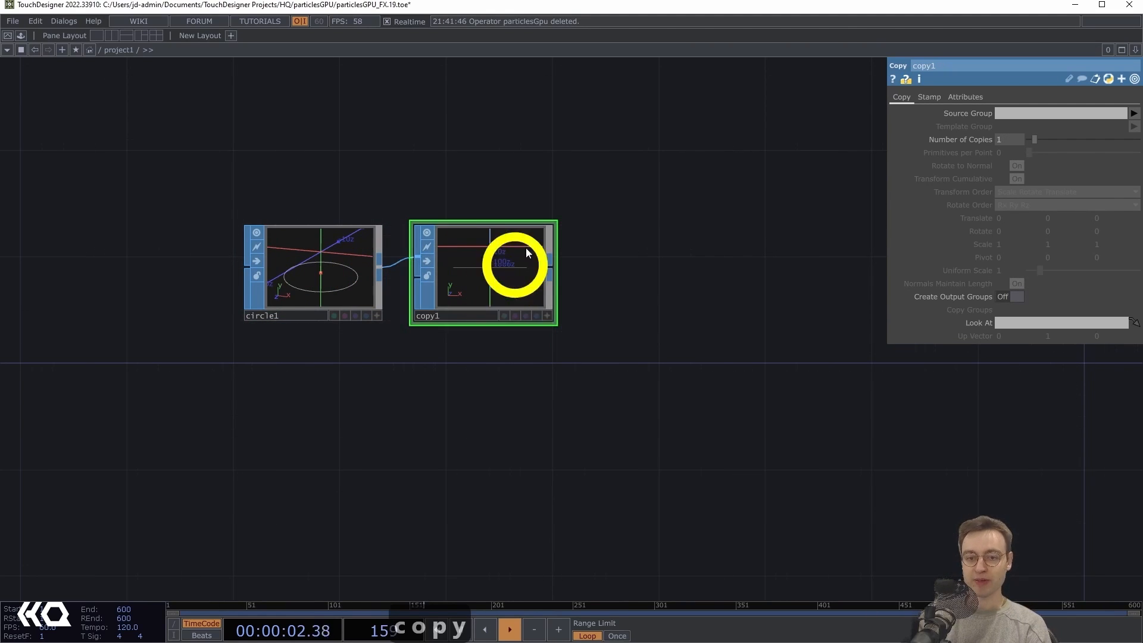
Set the Copy SOP's number of copies to 5
{"action": "left_click_drag", "start_coordinate": [723, 249], "coordinate": [705, 247]}
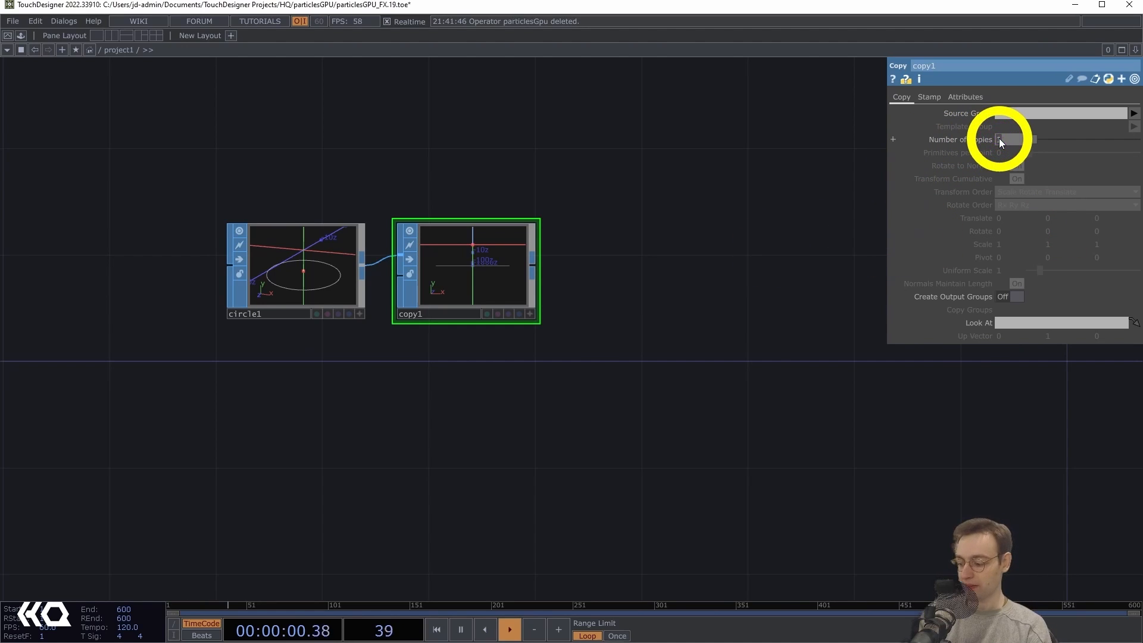
{"action": "type", "text": "54"}
{"action": "key", "text": "BackSpace"}
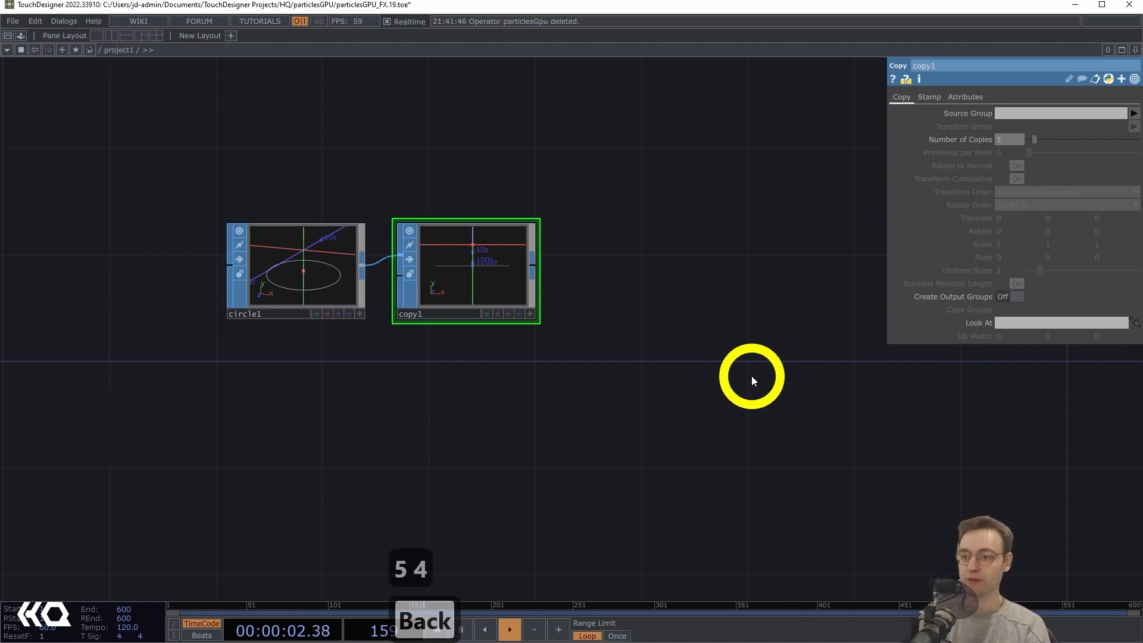
{"action": "key", "text": "Return"}
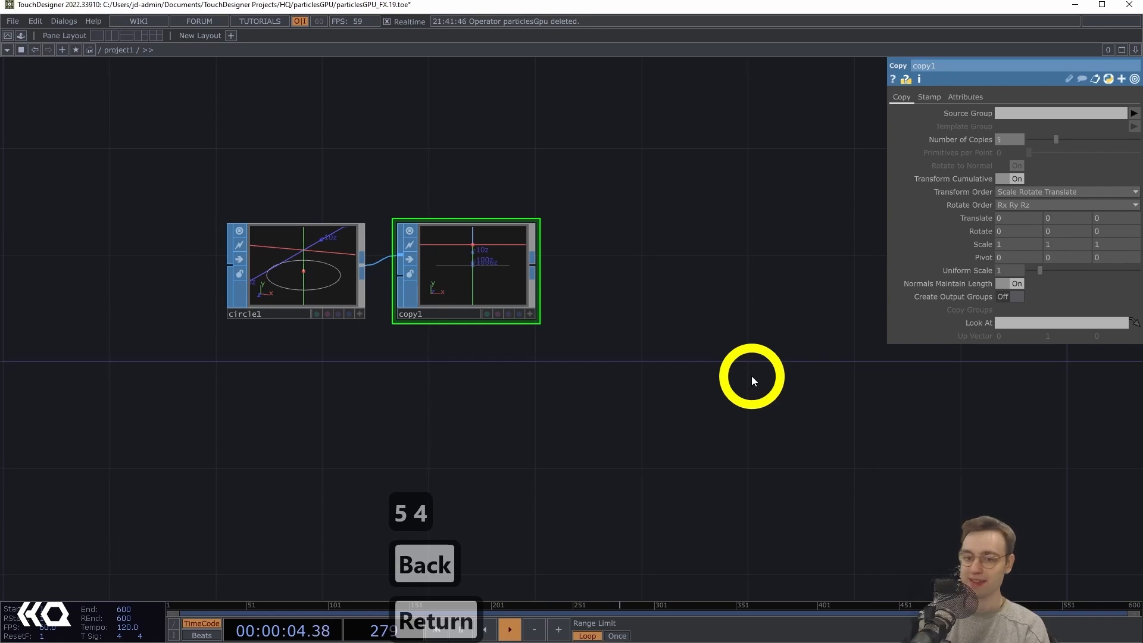
Set the Copy SOP's Y translate to 1.5 and orbit its node viewer to see the stacked rings at an angle
{"action": "scroll", "coordinate": [433, 341], "scroll_direction": "up", "scroll_amount": 2}
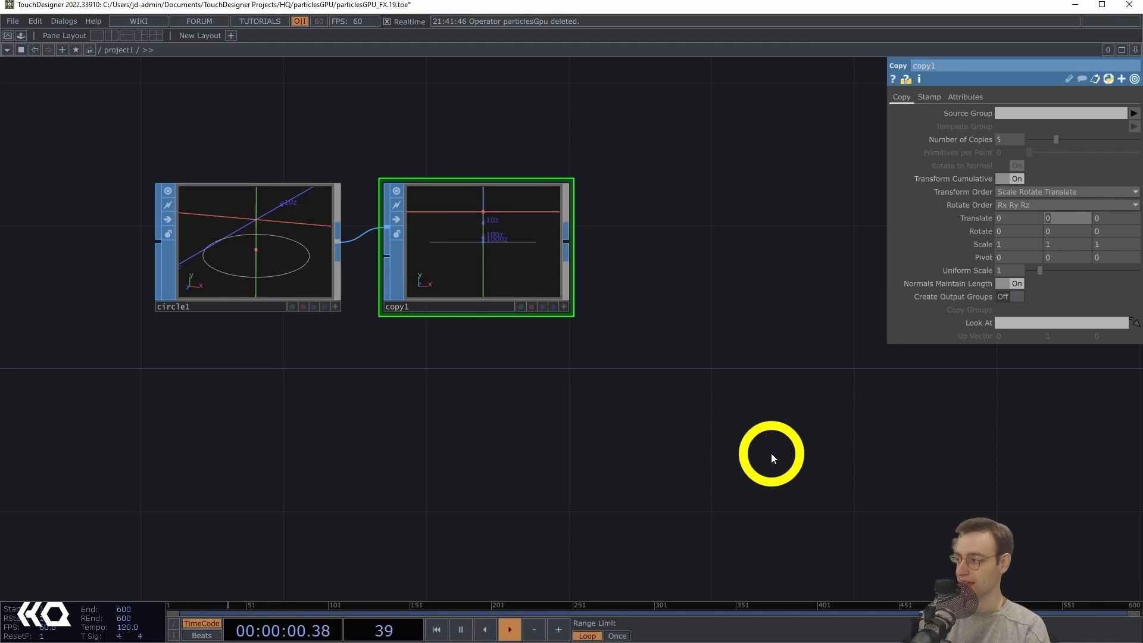
{"action": "key", "text": "Return"}
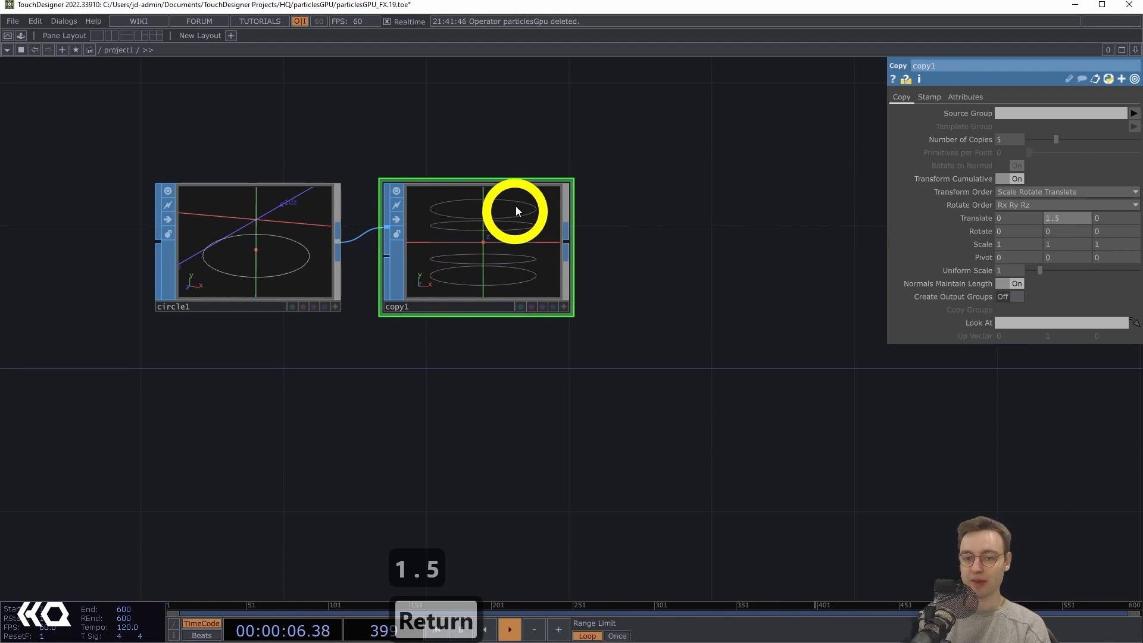
{"action": "left_click", "coordinate": [563, 306]}
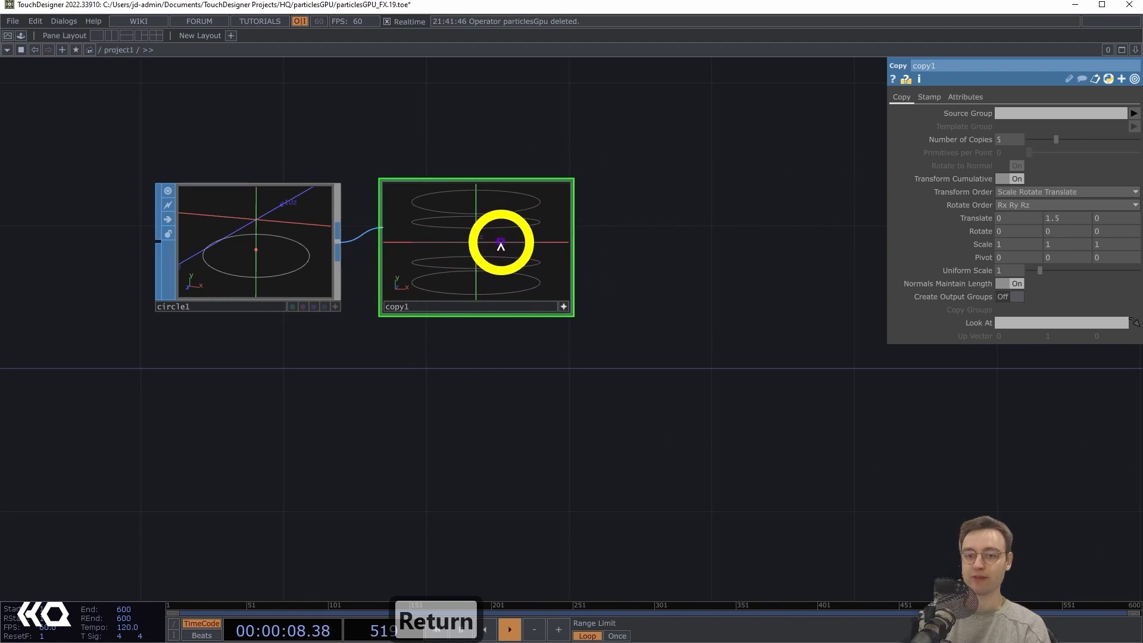
{"action": "left_click_drag", "start_coordinate": [500, 245], "coordinate": [478, 253]}
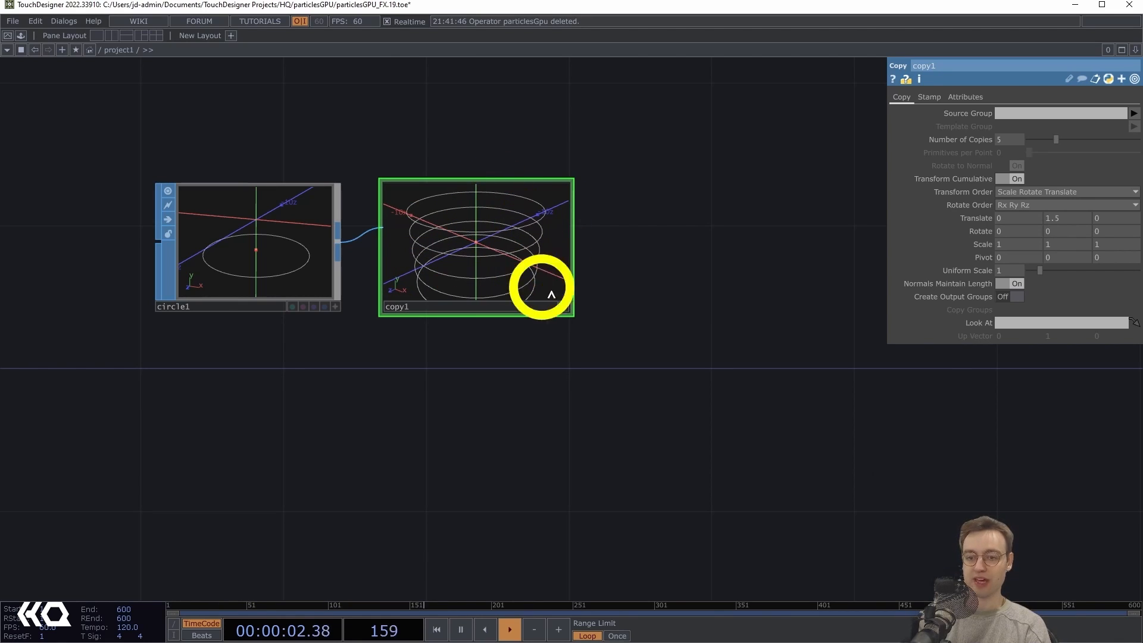
{"action": "left_click", "coordinate": [565, 307]}
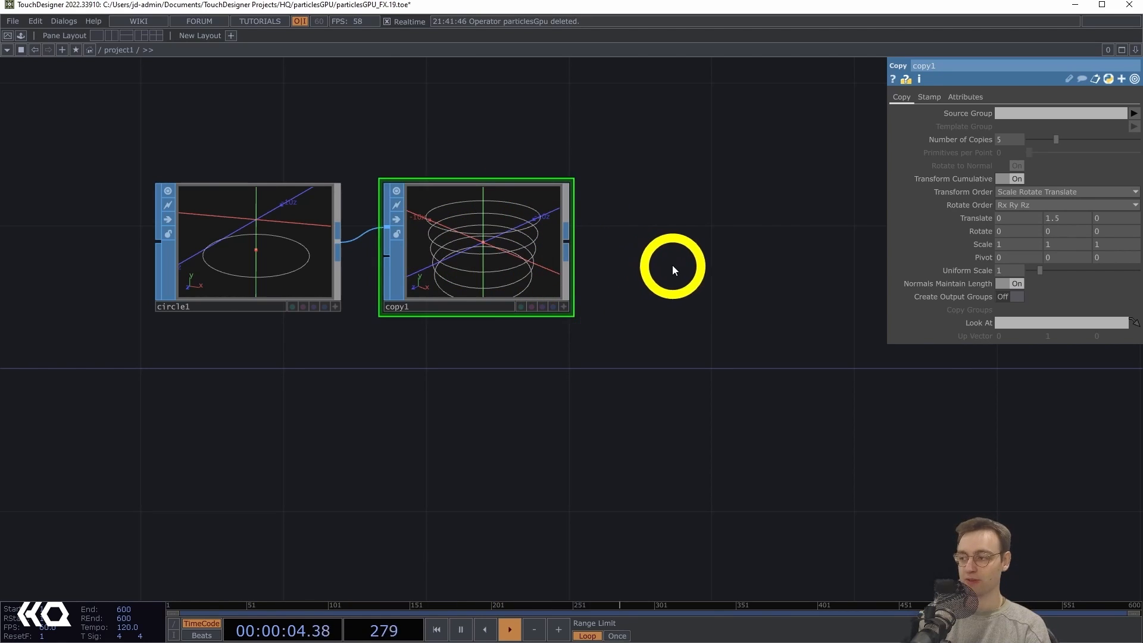
Add a Null SOP connected after the Copy SOP and place it beside that node
{"action": "left_click_drag", "start_coordinate": [671, 262], "coordinate": [513, 240]}
{"action": "scroll", "coordinate": [446, 255], "scroll_direction": "down", "scroll_amount": 4}
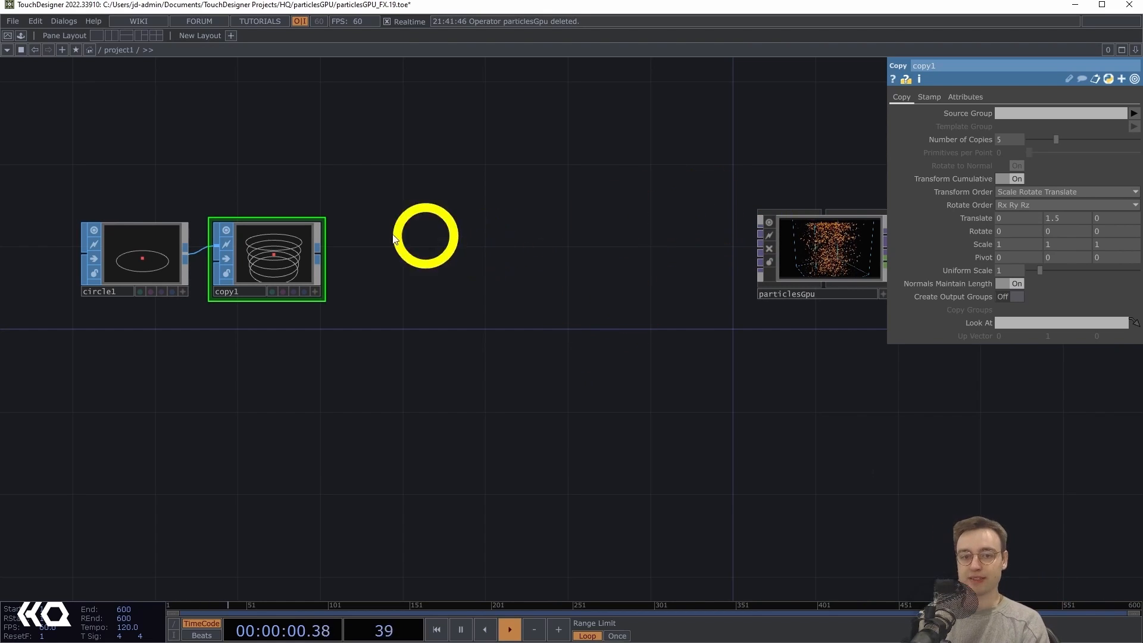
{"action": "left_click_drag", "start_coordinate": [482, 236], "coordinate": [566, 228]}
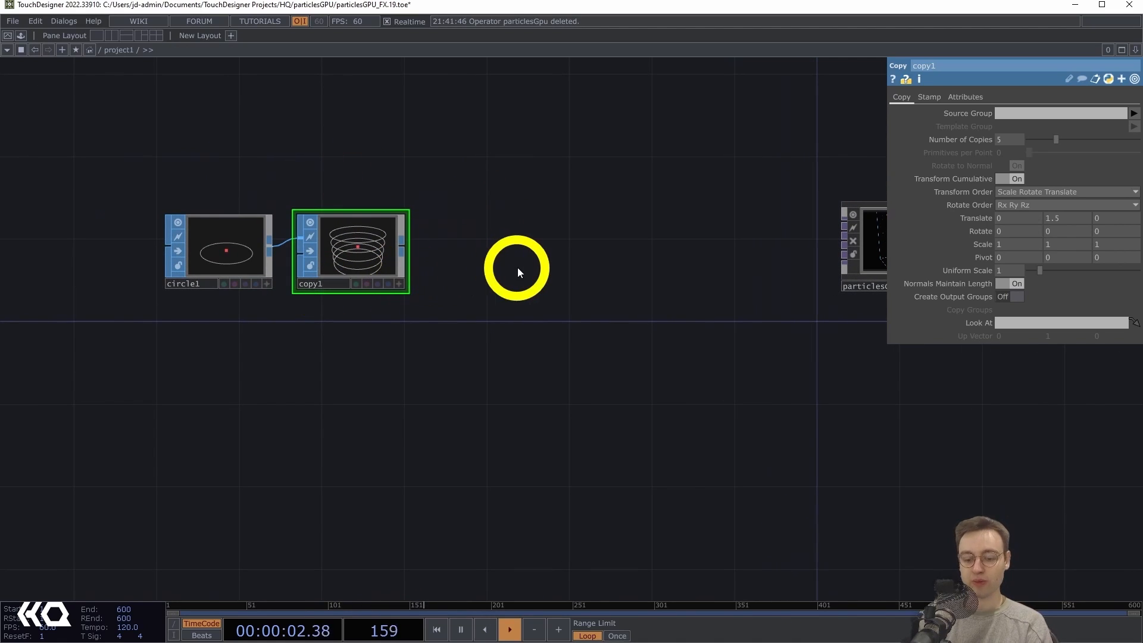
{"action": "key", "text": "alt+n"}
{"action": "left_click", "coordinate": [484, 245]}
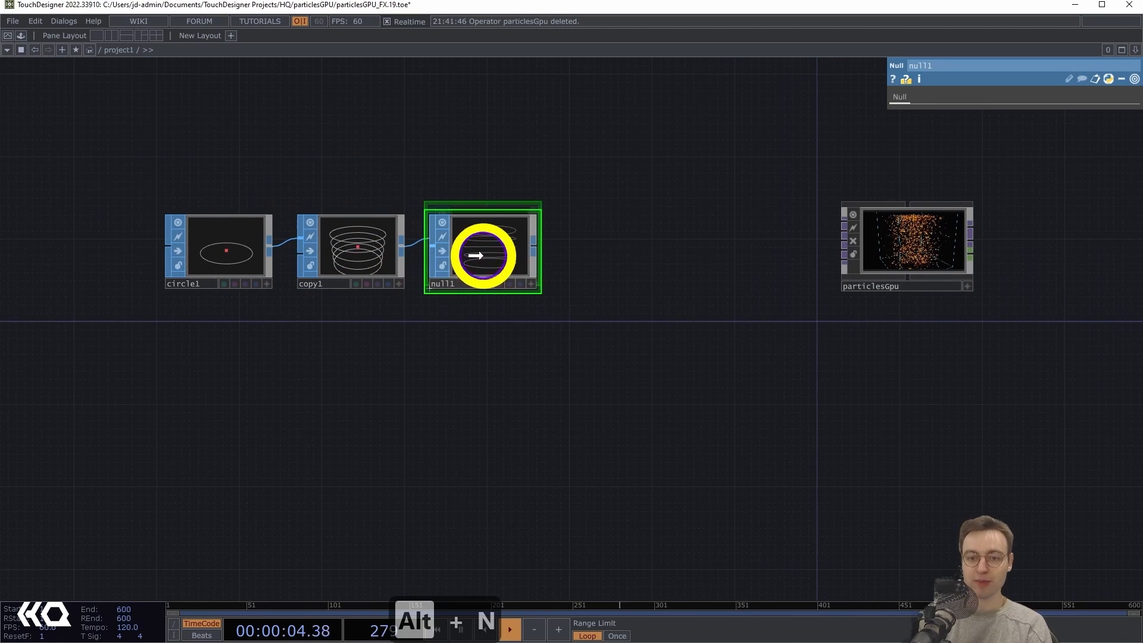
Select the Circle, Copy and Null SOPs together and move them farther away from the particlesGpu component
{"action": "left_click_drag", "start_coordinate": [534, 333], "coordinate": [670, 332]}
{"action": "right_click_drag", "start_coordinate": [727, 324], "coordinate": [271, 191]}
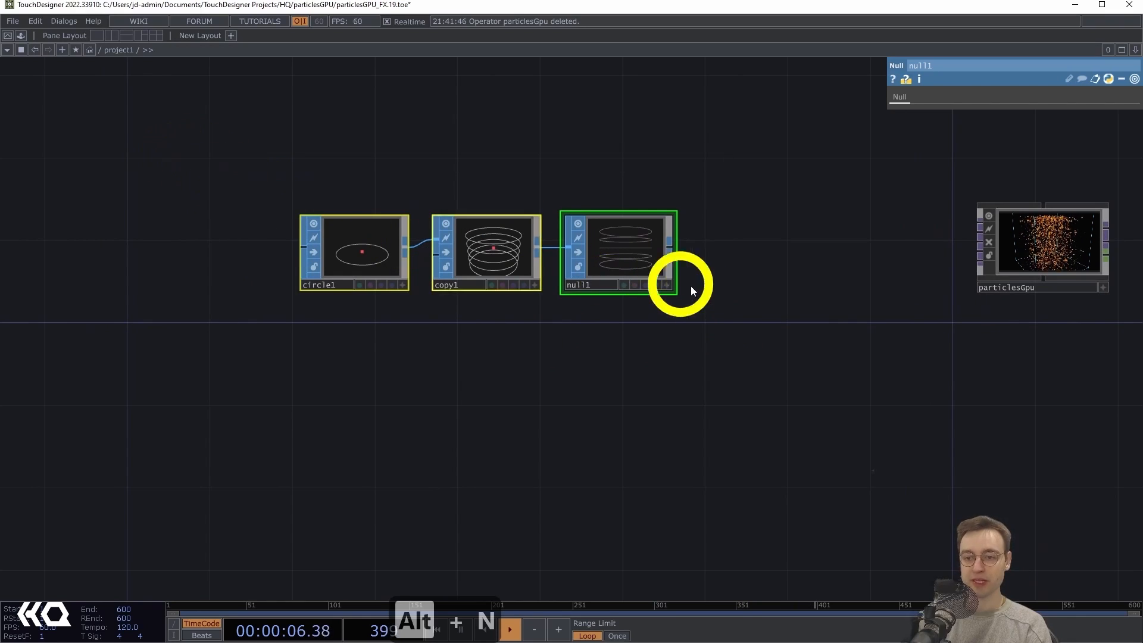
{"action": "left_click_drag", "start_coordinate": [632, 265], "coordinate": [434, 265]}
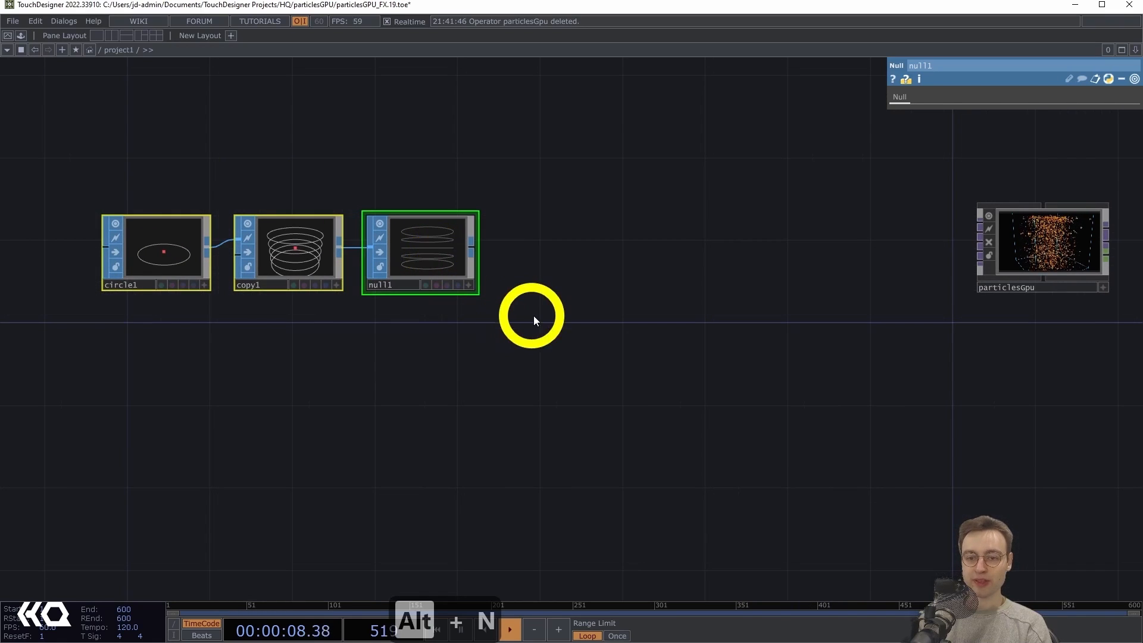
Add a SOP to CHOP from the Null SOP's output and place it beside the Null SOP
{"action": "left_click", "coordinate": [539, 187]}
{"action": "left_click", "coordinate": [470, 250]}
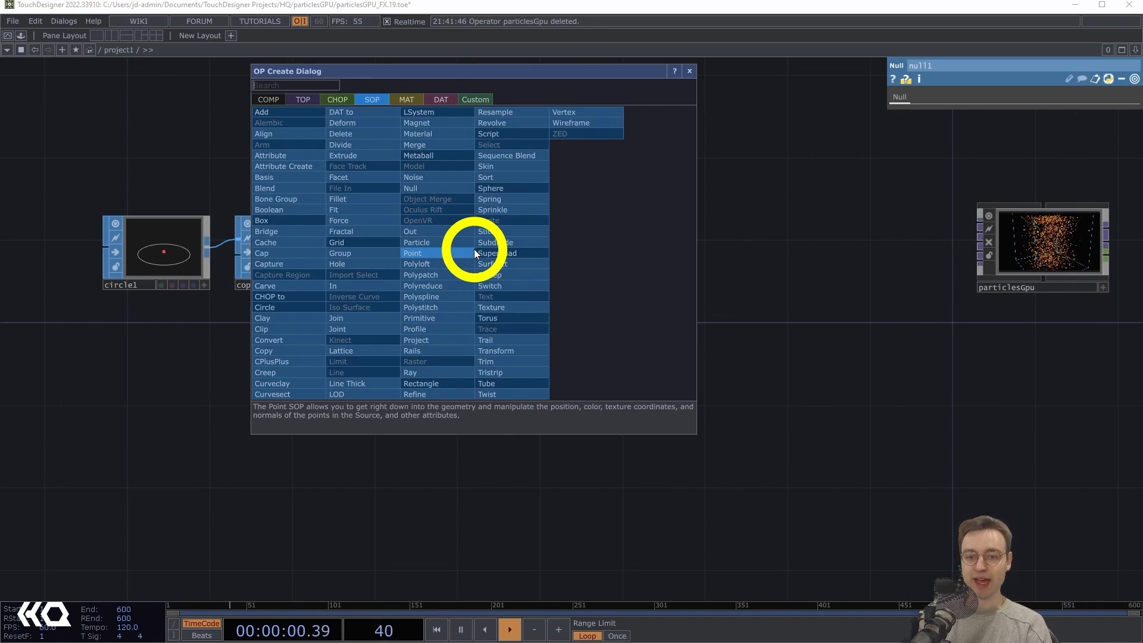
{"action": "left_click", "coordinate": [334, 98]}
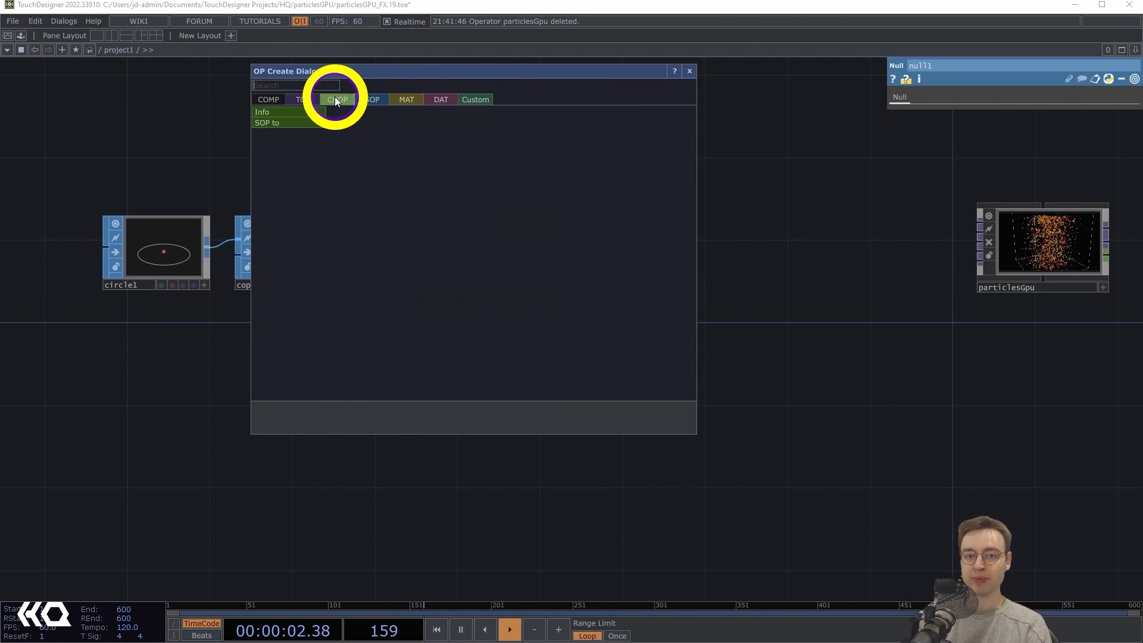
{"action": "left_click", "coordinate": [275, 123]}
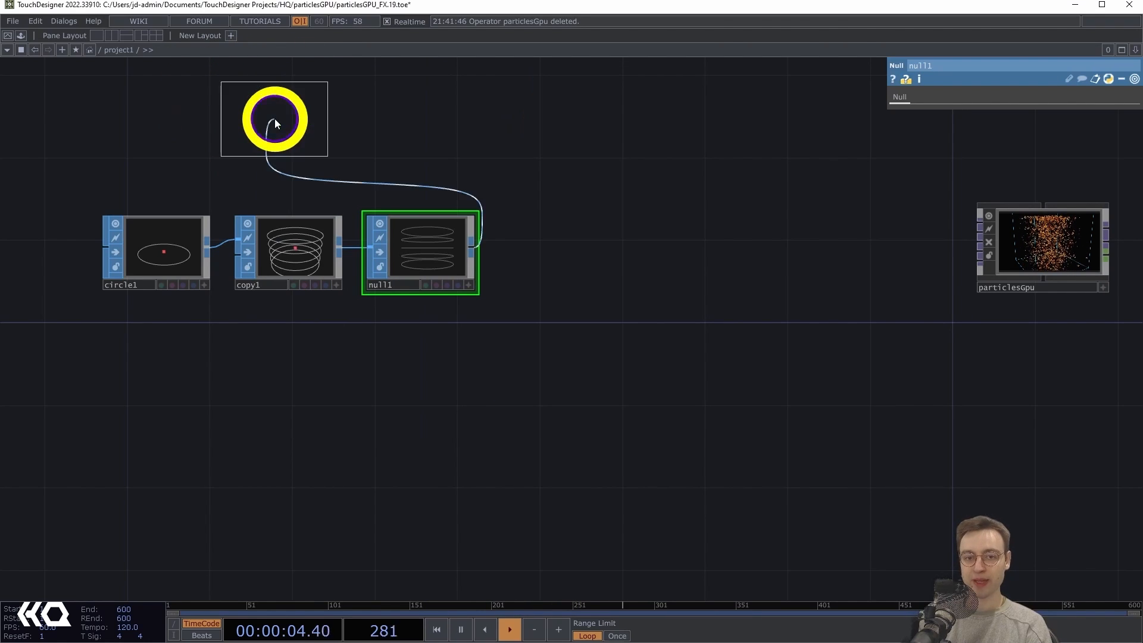
{"action": "left_click", "coordinate": [548, 250]}
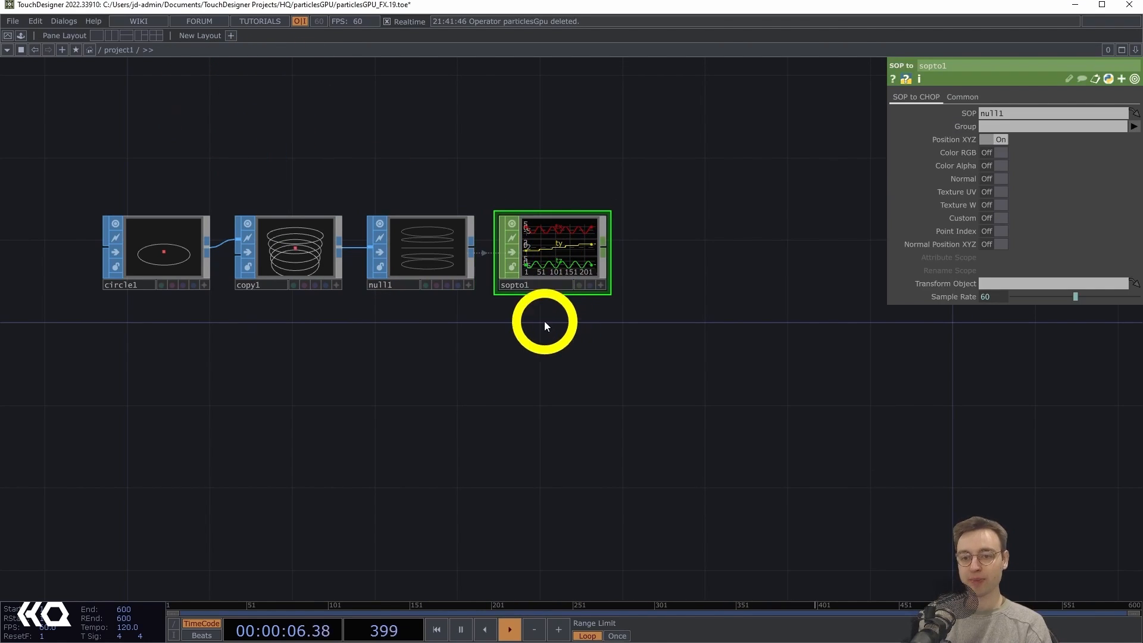
Add a Null CHOP connected after the SOP to CHOP and align it in the same row
{"action": "left_click_drag", "start_coordinate": [544, 320], "coordinate": [476, 337]}
{"action": "scroll", "coordinate": [533, 341], "scroll_direction": "down", "scroll_amount": 1}
{"action": "key", "text": "alt+n"}
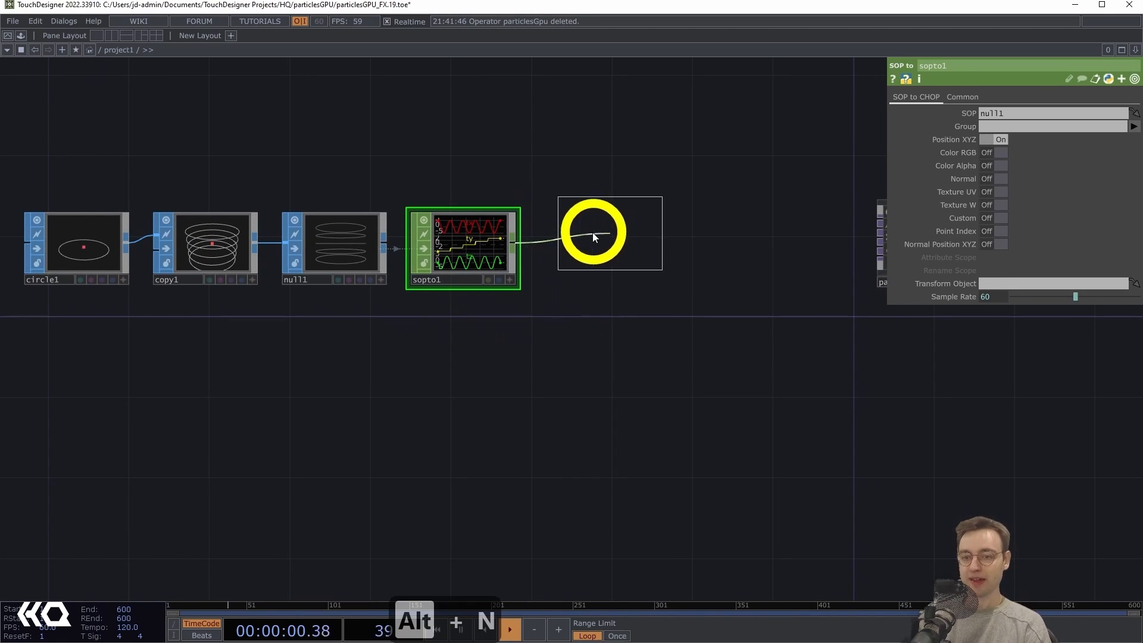
{"action": "left_click", "coordinate": [594, 256]}
{"action": "left_click_drag", "start_coordinate": [592, 250], "coordinate": [584, 249]}
Add a CHOP to TOP from the Null CHOP's output and place it beside that node in the same row
{"action": "left_click_drag", "start_coordinate": [751, 351], "coordinate": [719, 352]}
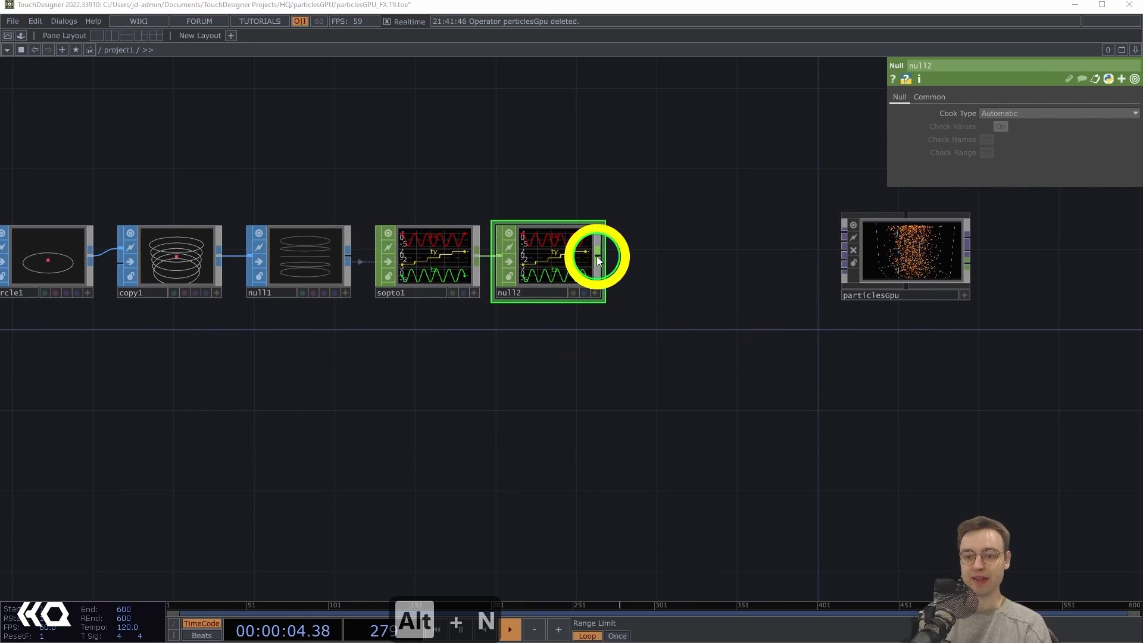
{"action": "right_click", "coordinate": [598, 257]}
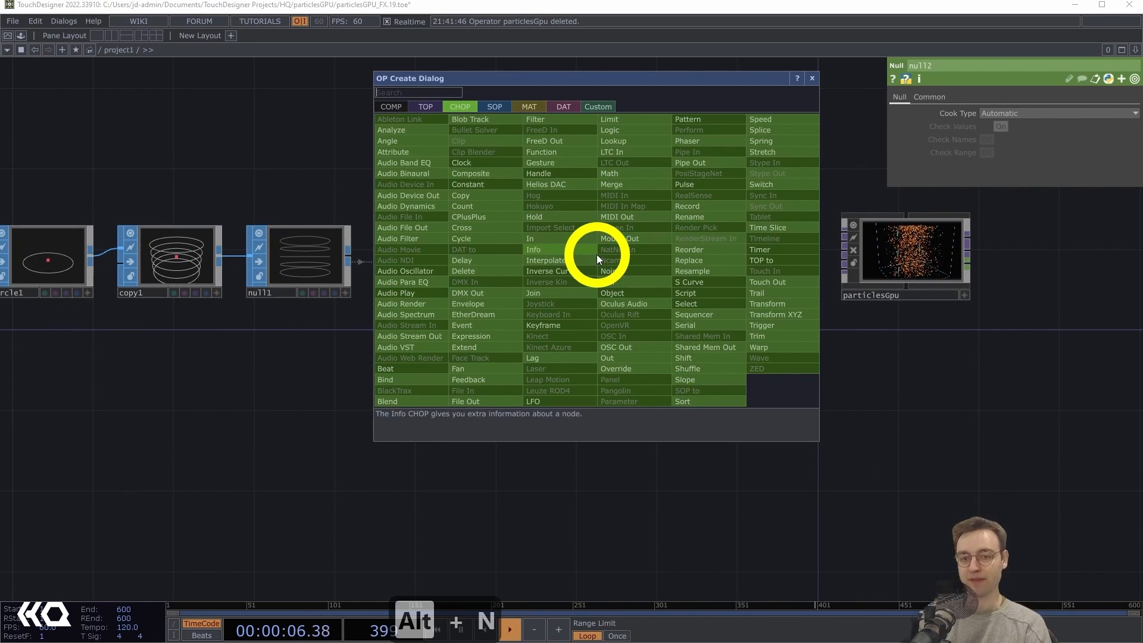
{"action": "left_click", "coordinate": [426, 106]}
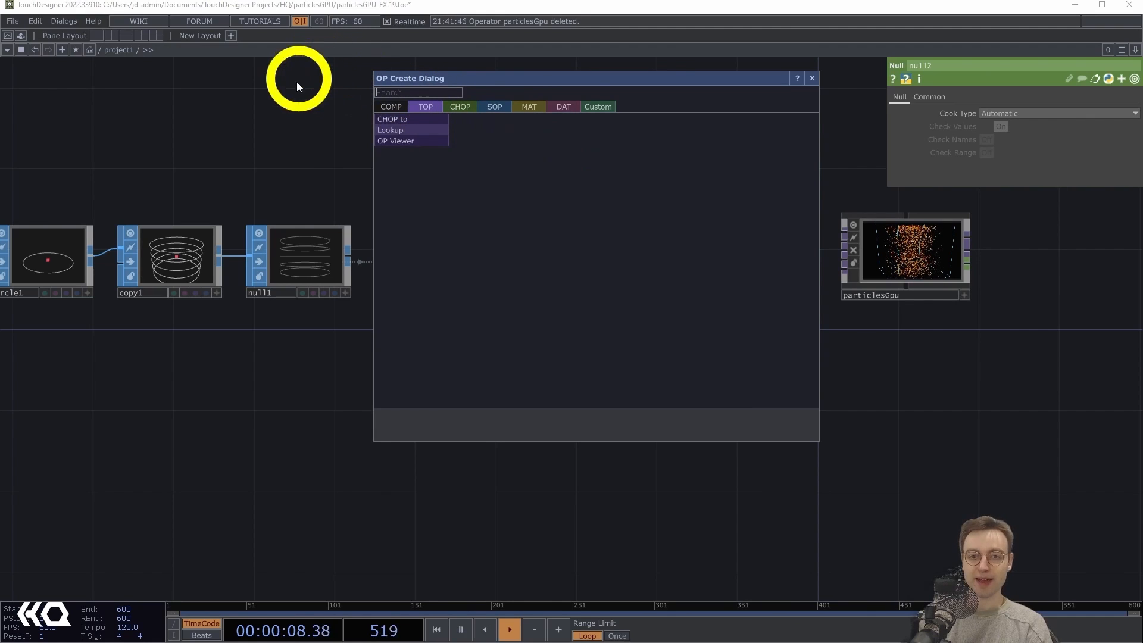
{"action": "left_click", "coordinate": [402, 119]}
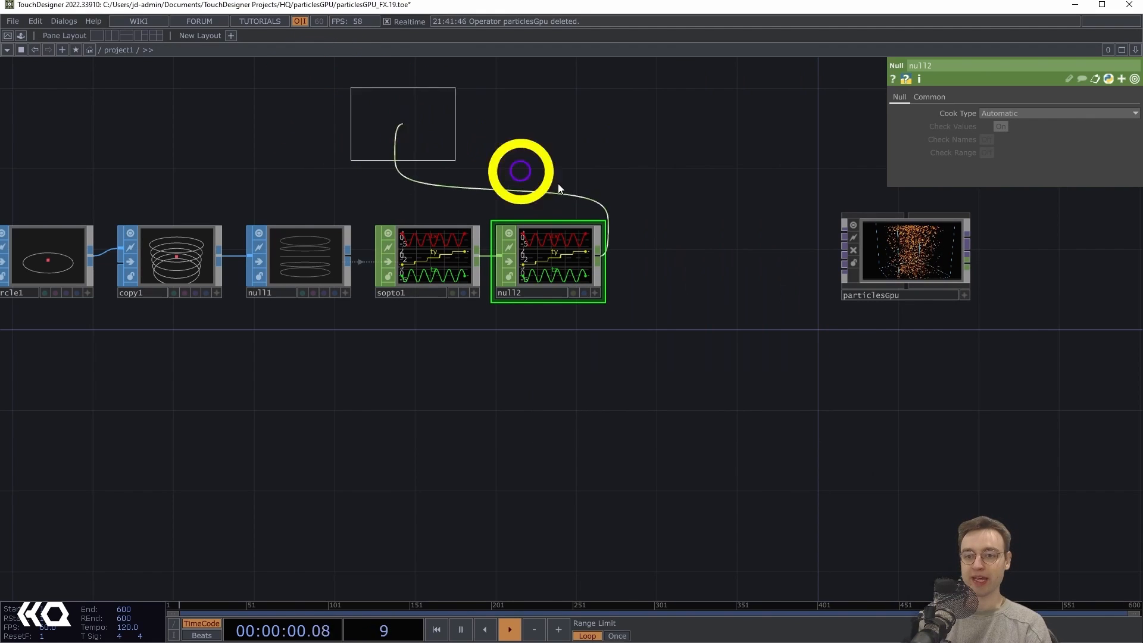
{"action": "left_click", "coordinate": [675, 262]}
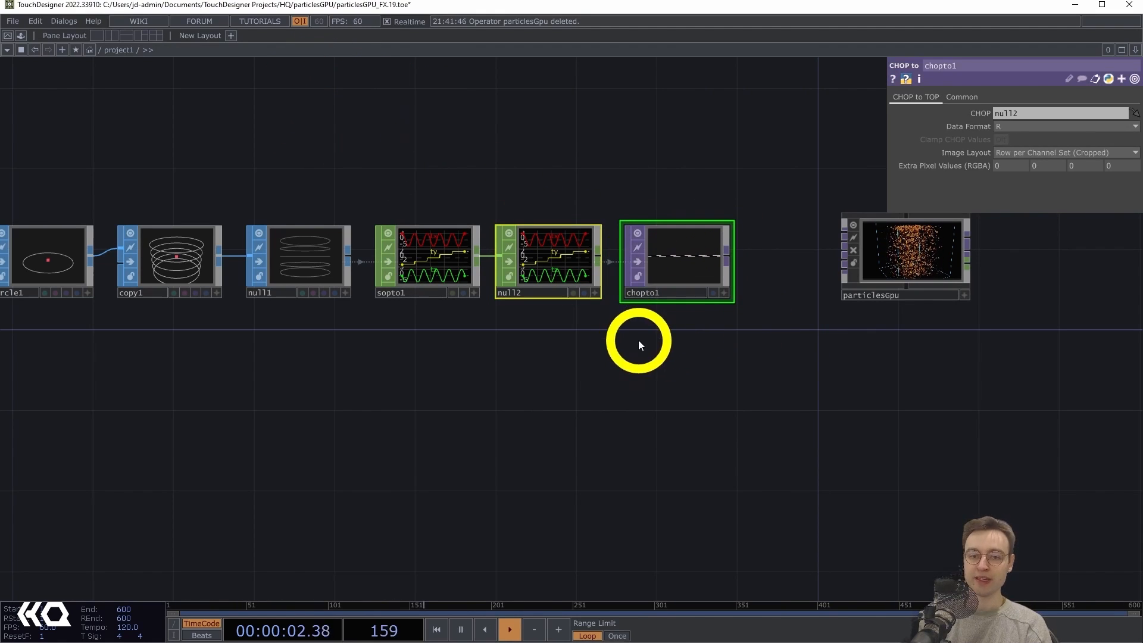
Set the CHOP to TOP's data format to RGB
{"action": "left_click_drag", "start_coordinate": [638, 340], "coordinate": [643, 344]}
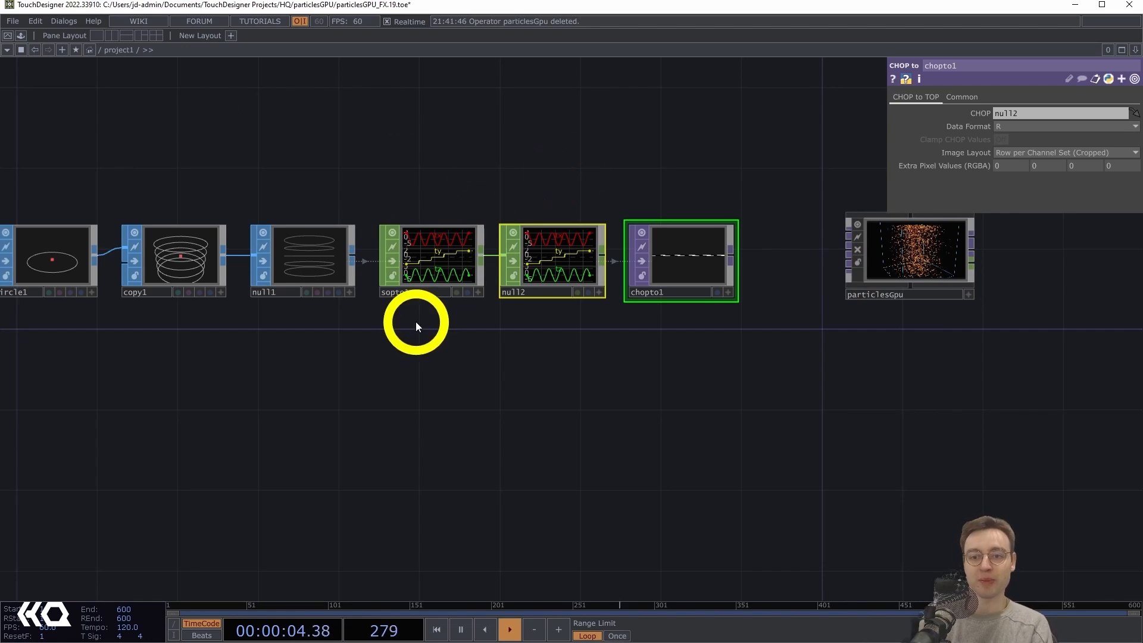
{"action": "left_click_drag", "start_coordinate": [424, 337], "coordinate": [430, 336]}
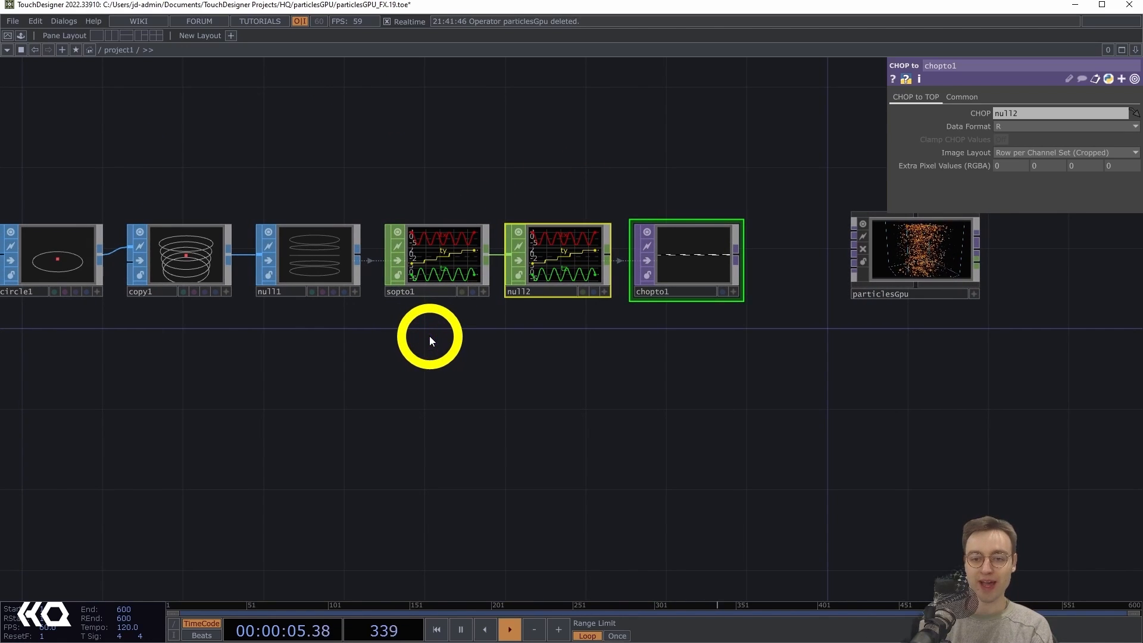
{"action": "left_click", "coordinate": [480, 339]}
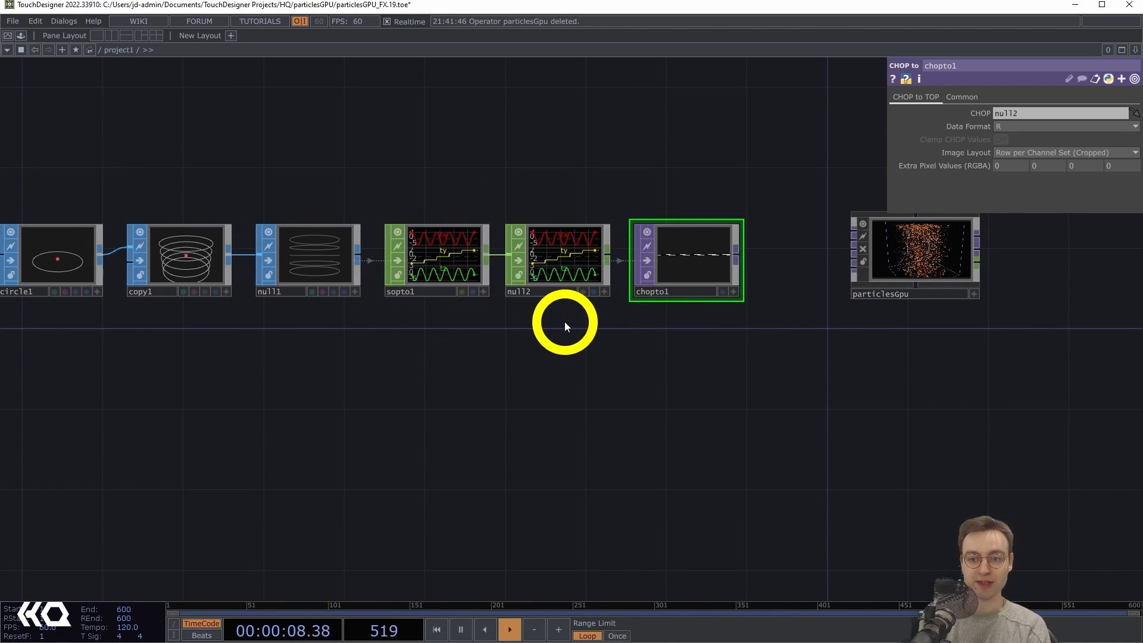
{"action": "left_click_drag", "start_coordinate": [638, 320], "coordinate": [614, 371]}
{"action": "scroll", "coordinate": [660, 317], "scroll_direction": "up", "scroll_amount": 4}
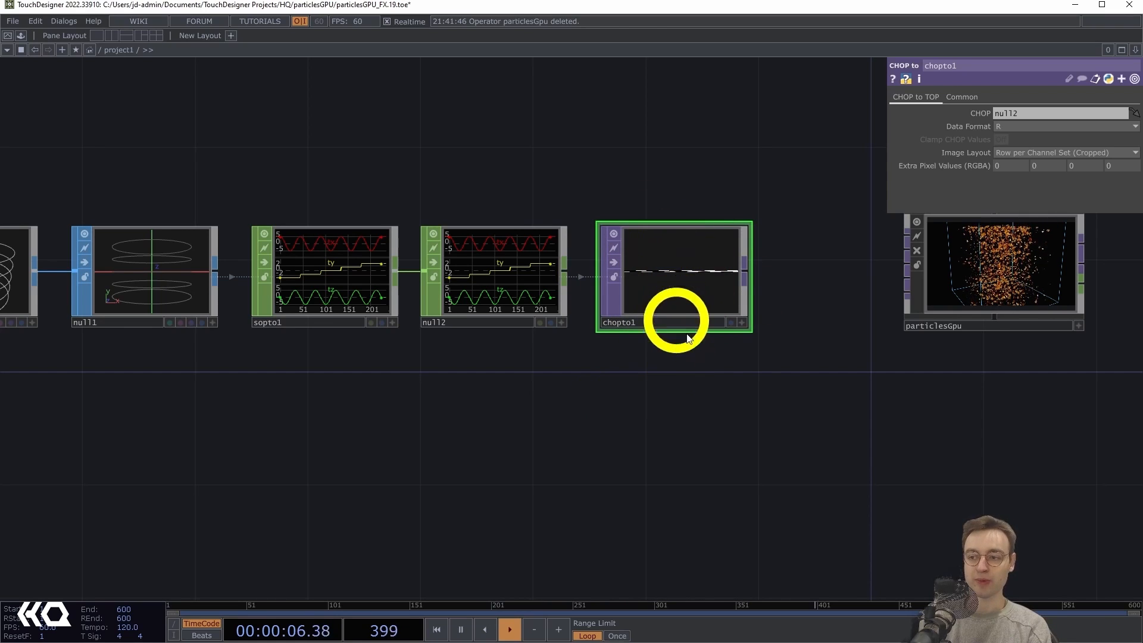
{"action": "left_click_drag", "start_coordinate": [774, 383], "coordinate": [703, 384]}
{"action": "scroll", "coordinate": [527, 350], "scroll_direction": "up", "scroll_amount": 2}
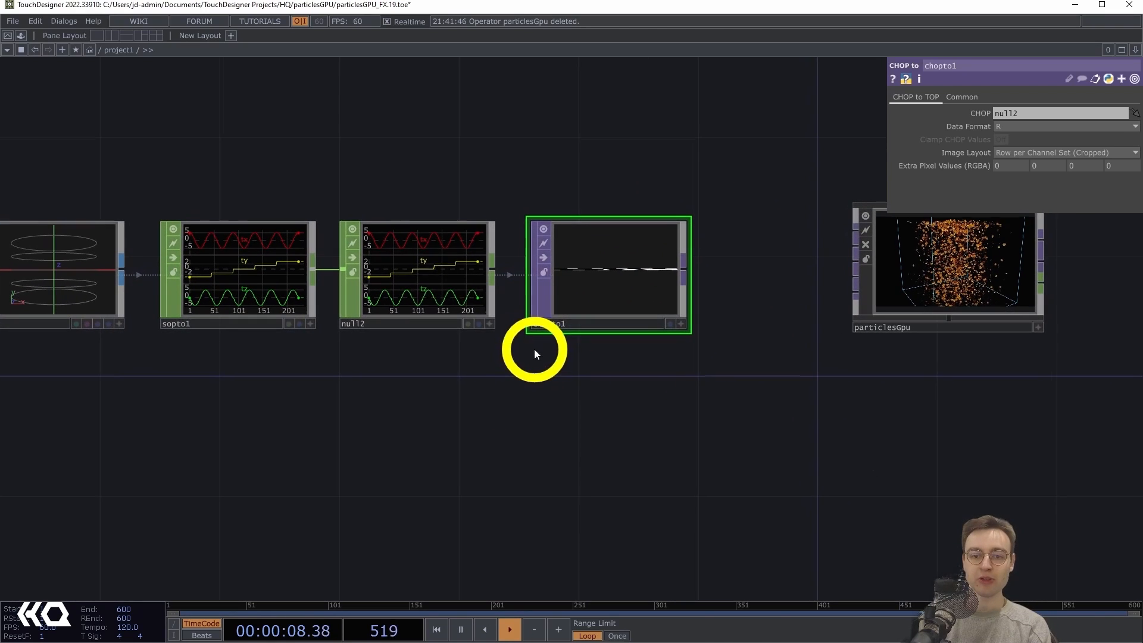
{"action": "left_click_drag", "start_coordinate": [421, 331], "coordinate": [471, 357]}
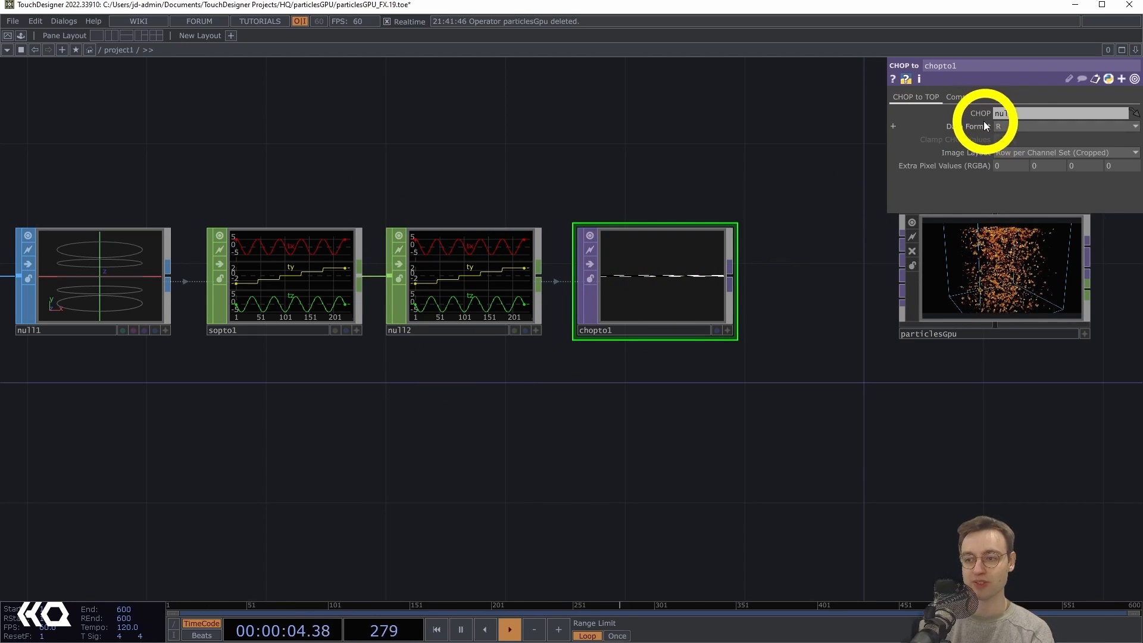
{"action": "left_click", "coordinate": [1034, 125]}
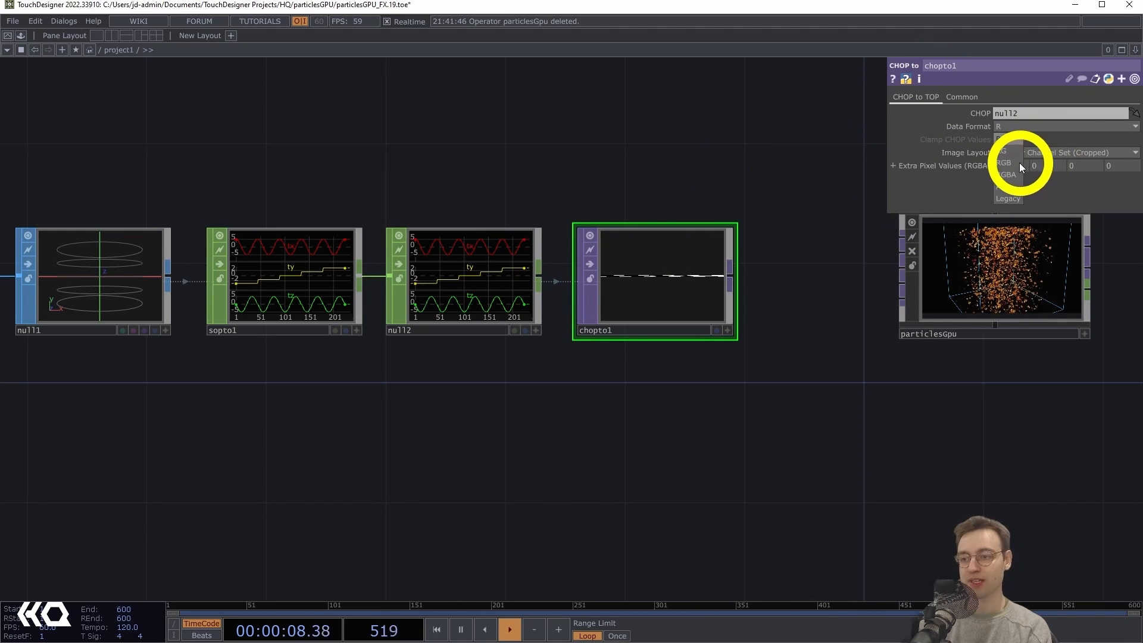
{"action": "left_click", "coordinate": [1003, 162]}
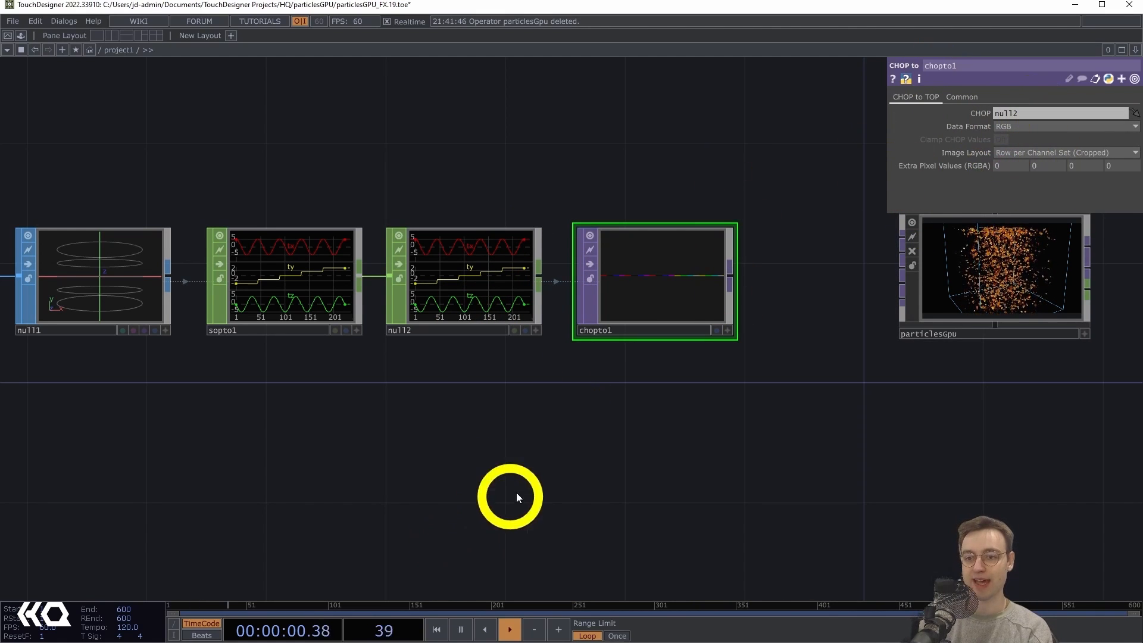
Set the CHOP to TOP's image layout to Fit to Square (Combine Sets)
{"action": "scroll", "coordinate": [595, 465], "scroll_direction": "up", "scroll_amount": 3}
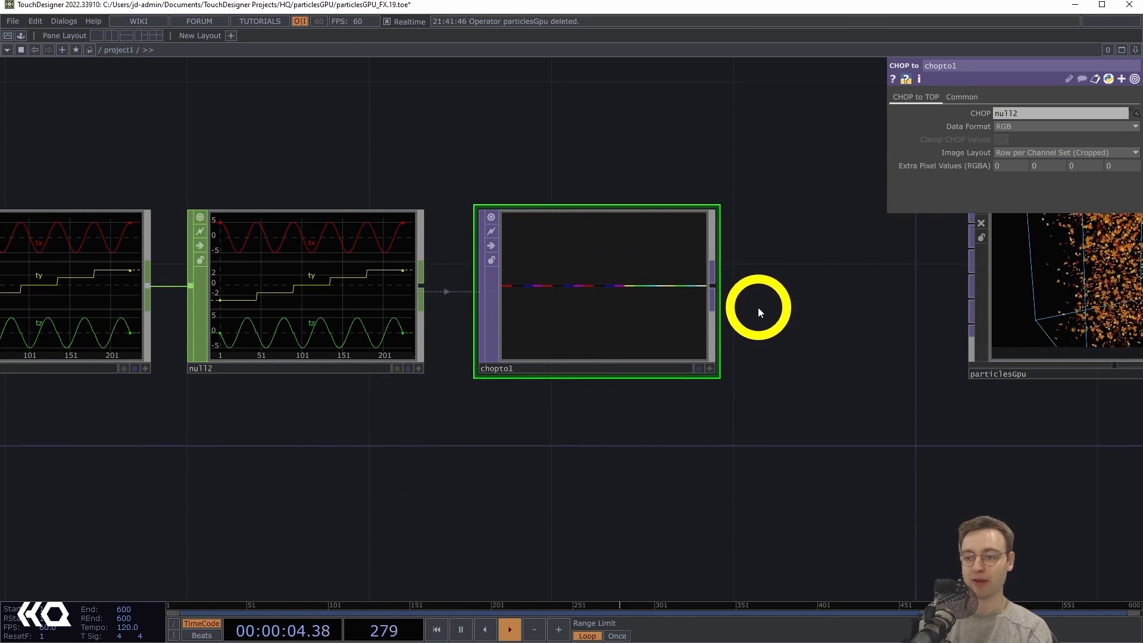
{"action": "scroll", "coordinate": [768, 307], "scroll_direction": "down", "scroll_amount": 1}
{"action": "left_click_drag", "start_coordinate": [816, 306], "coordinate": [711, 249]}
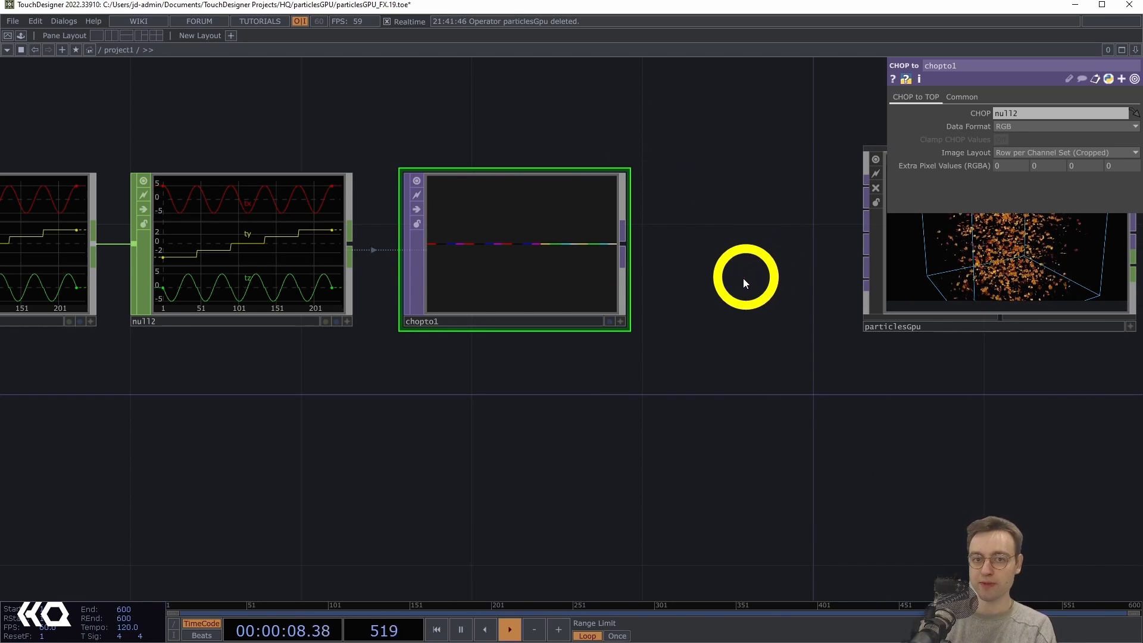
{"action": "scroll", "coordinate": [702, 287], "scroll_direction": "down", "scroll_amount": 2}
{"action": "left_click_drag", "start_coordinate": [758, 268], "coordinate": [747, 270]}
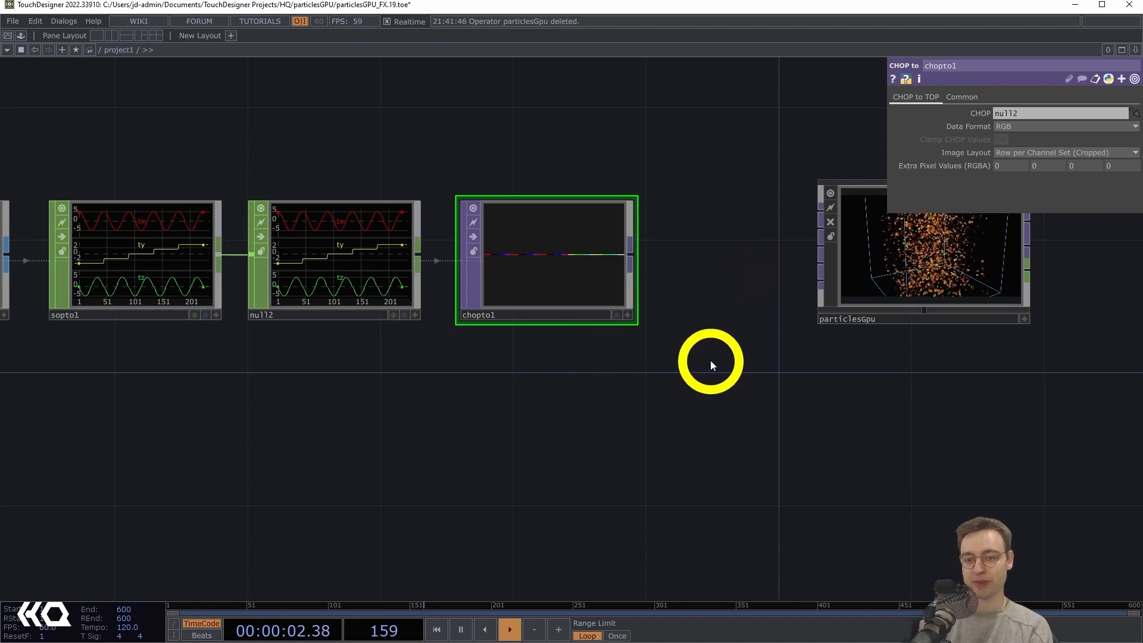
{"action": "left_click_drag", "start_coordinate": [709, 337], "coordinate": [694, 332]}
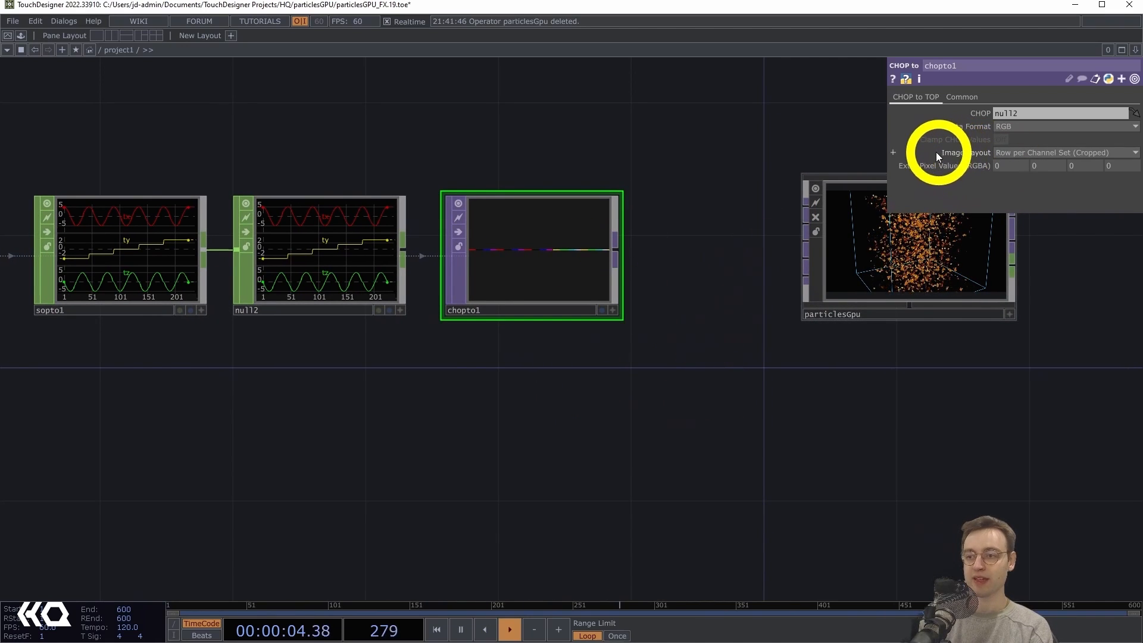
{"action": "left_click", "coordinate": [1030, 153]}
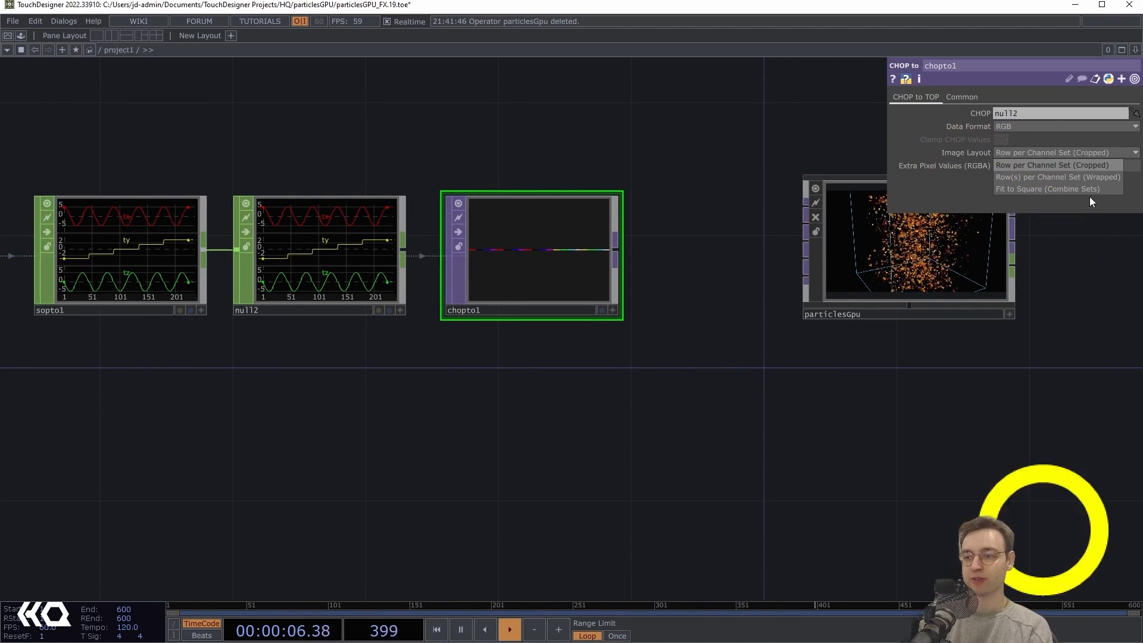
{"action": "left_click", "coordinate": [1040, 187]}
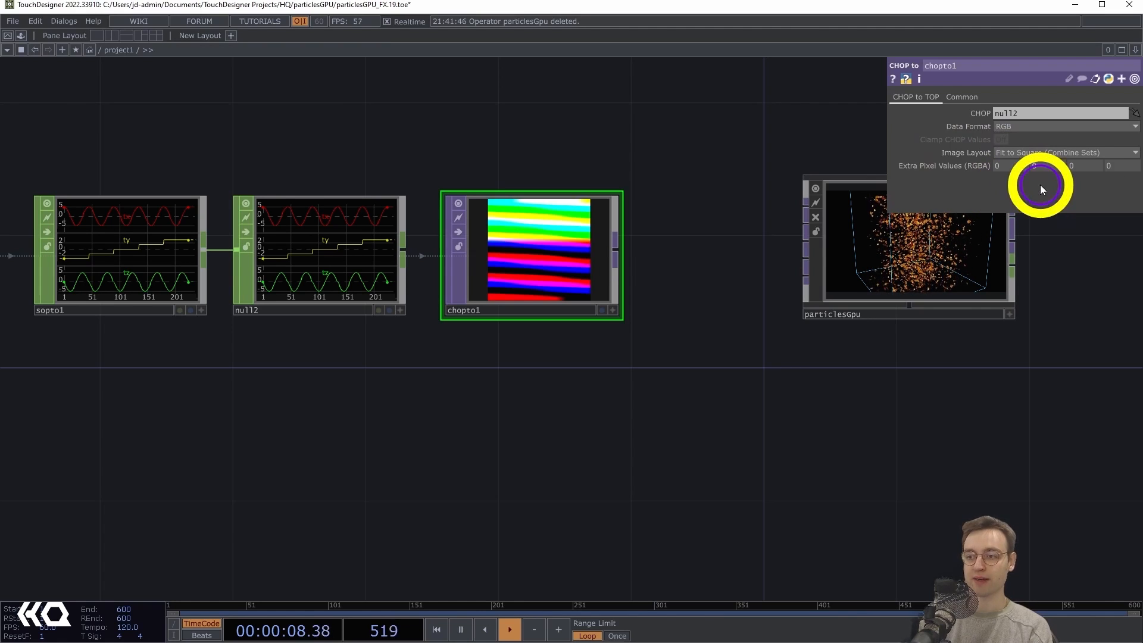
Set the CHOP to TOP's viewer smoothness to Nearest Pixel in its common parameters
{"action": "scroll", "coordinate": [545, 387], "scroll_direction": "down", "scroll_amount": 1}
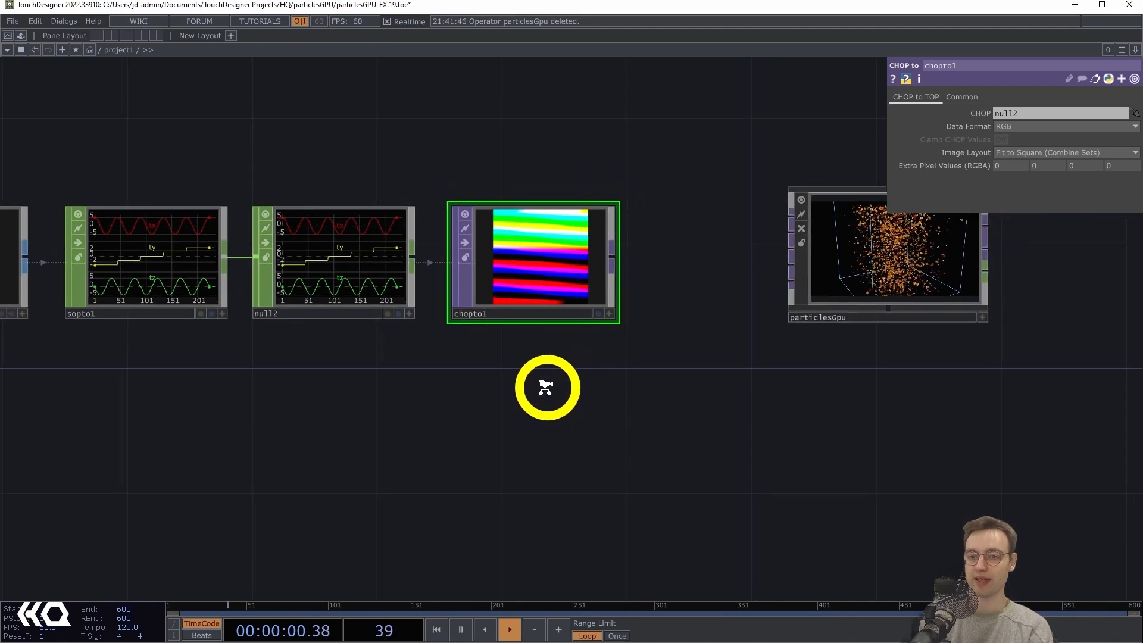
{"action": "scroll", "coordinate": [536, 381], "scroll_direction": "down", "scroll_amount": 2}
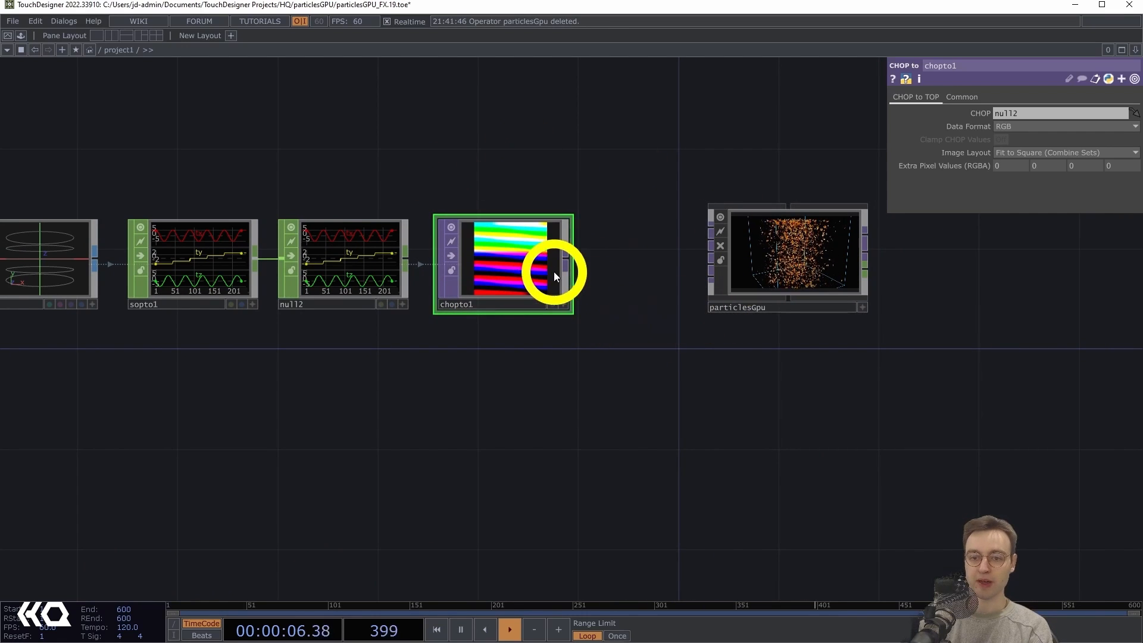
{"action": "left_click", "coordinate": [976, 97]}
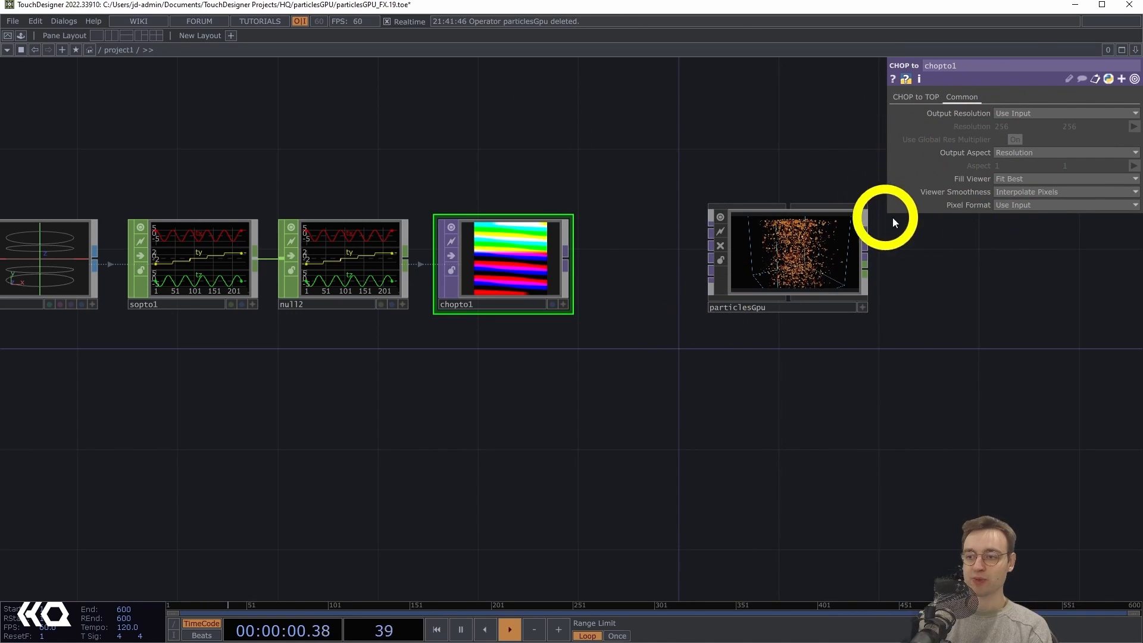
{"action": "left_click", "coordinate": [1029, 190]}
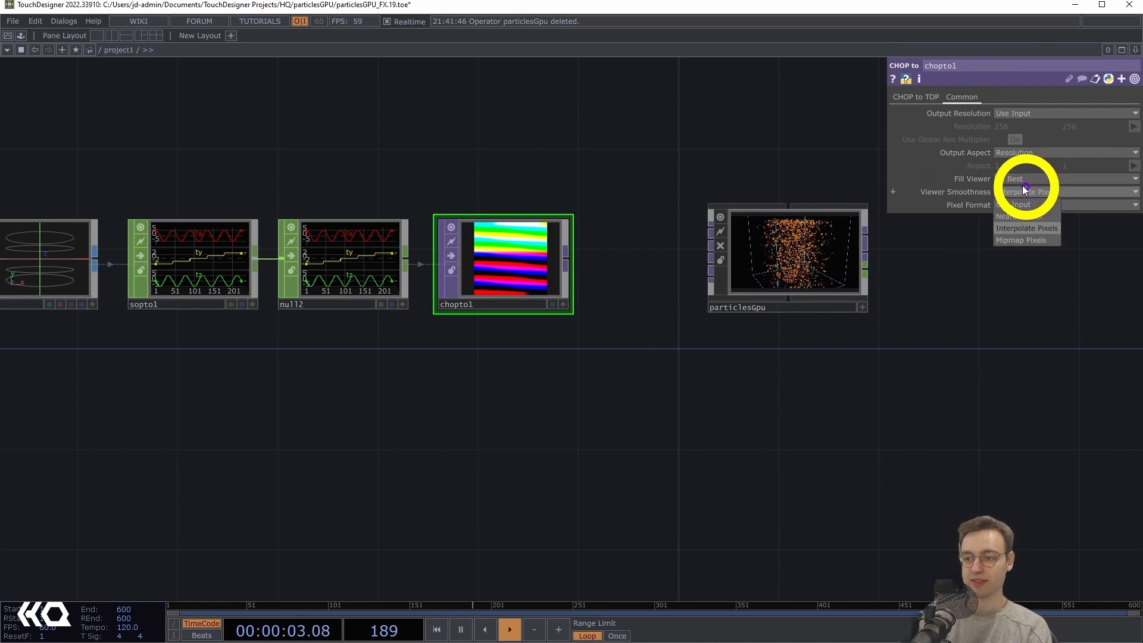
{"action": "left_click", "coordinate": [1009, 219]}
{"action": "scroll", "coordinate": [598, 311], "scroll_direction": "up", "scroll_amount": 3}
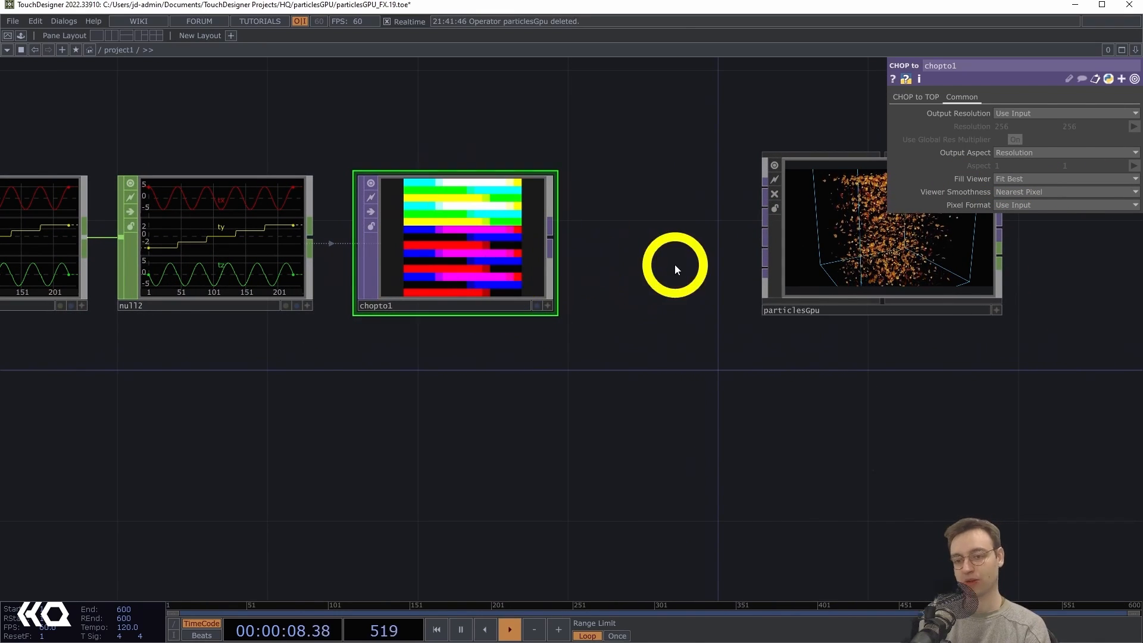
Move the particlesGpu component farther from the CHOP to TOP and wire that TOP's output into the component's first input
{"action": "left_click_drag", "start_coordinate": [673, 265], "coordinate": [563, 271]}
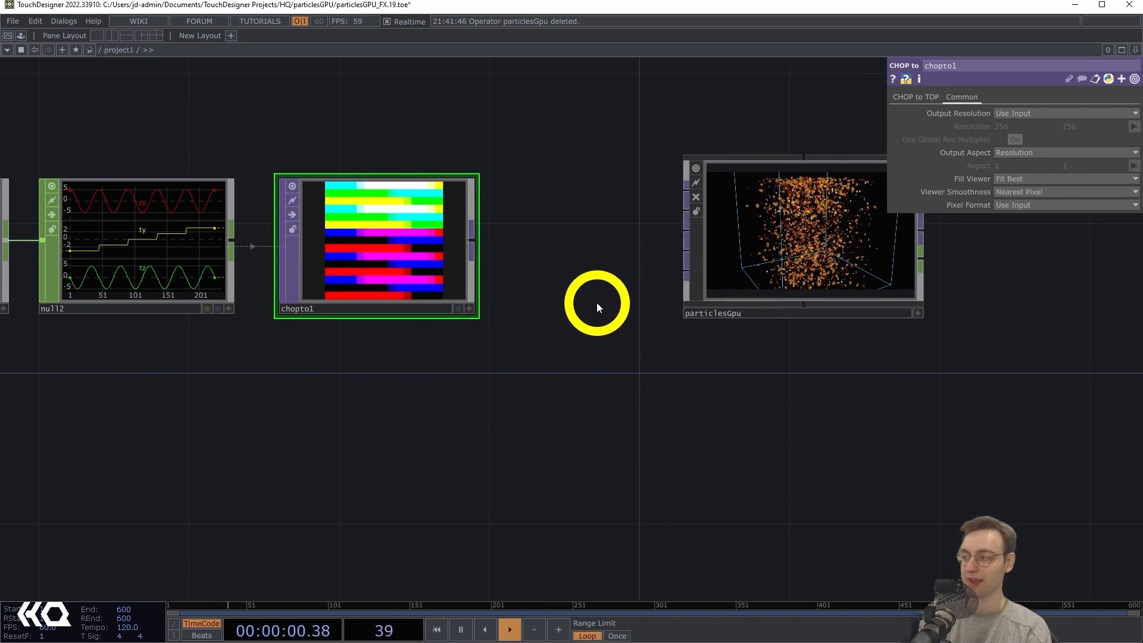
{"action": "scroll", "coordinate": [586, 312], "scroll_direction": "down", "scroll_amount": 2}
{"action": "left_click_drag", "start_coordinate": [576, 321], "coordinate": [495, 290]}
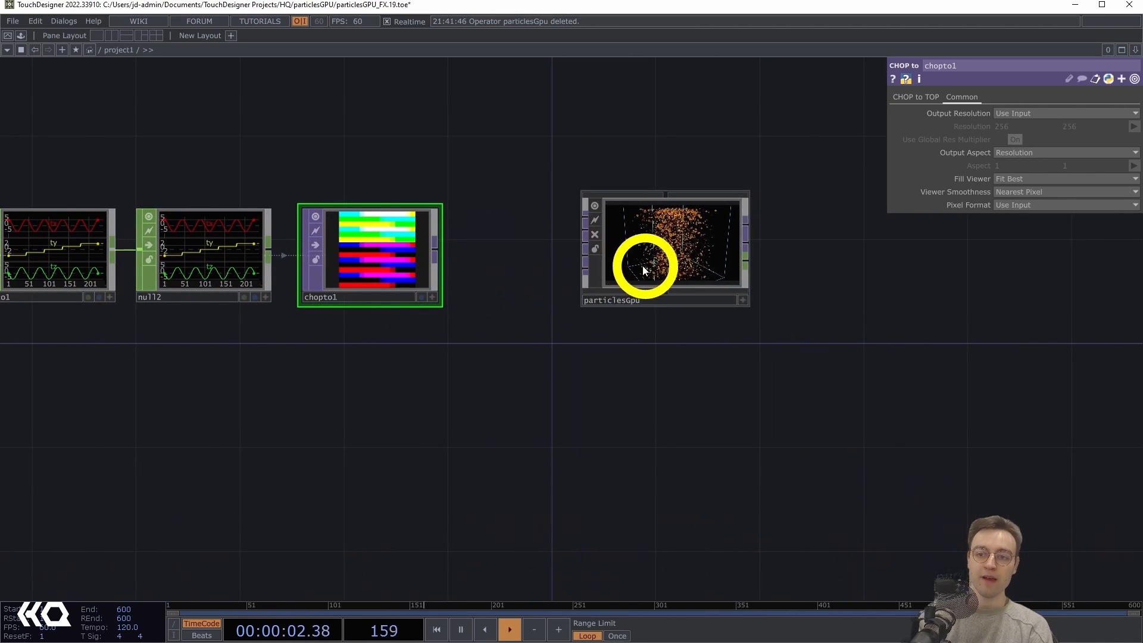
{"action": "left_click_drag", "start_coordinate": [643, 265], "coordinate": [887, 267]}
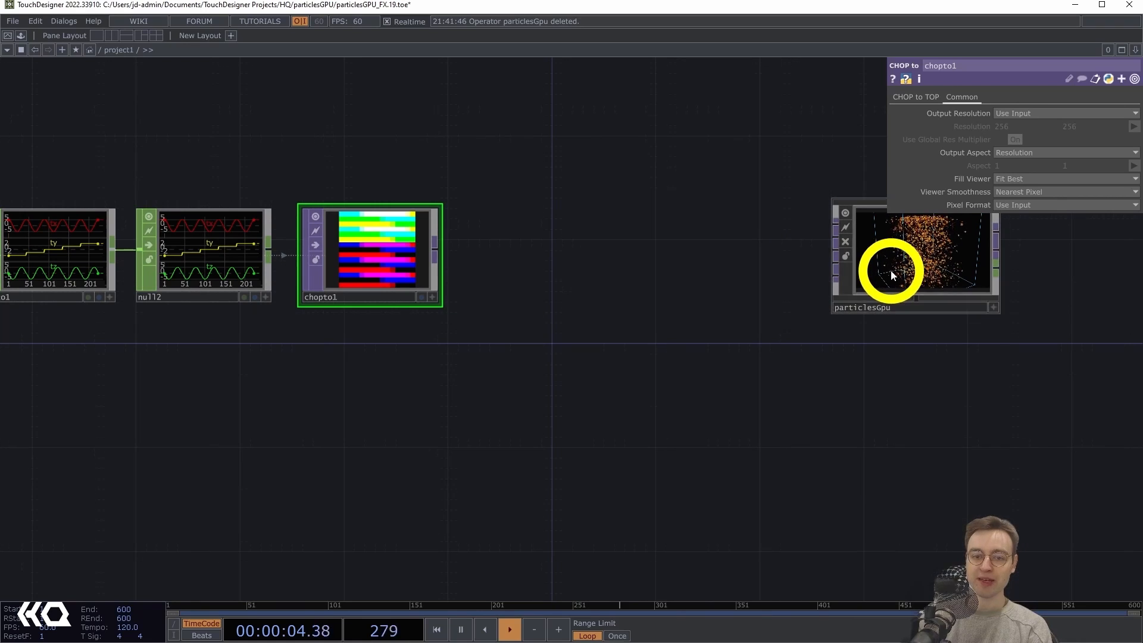
{"action": "left_click_drag", "start_coordinate": [436, 256], "coordinate": [834, 222]}
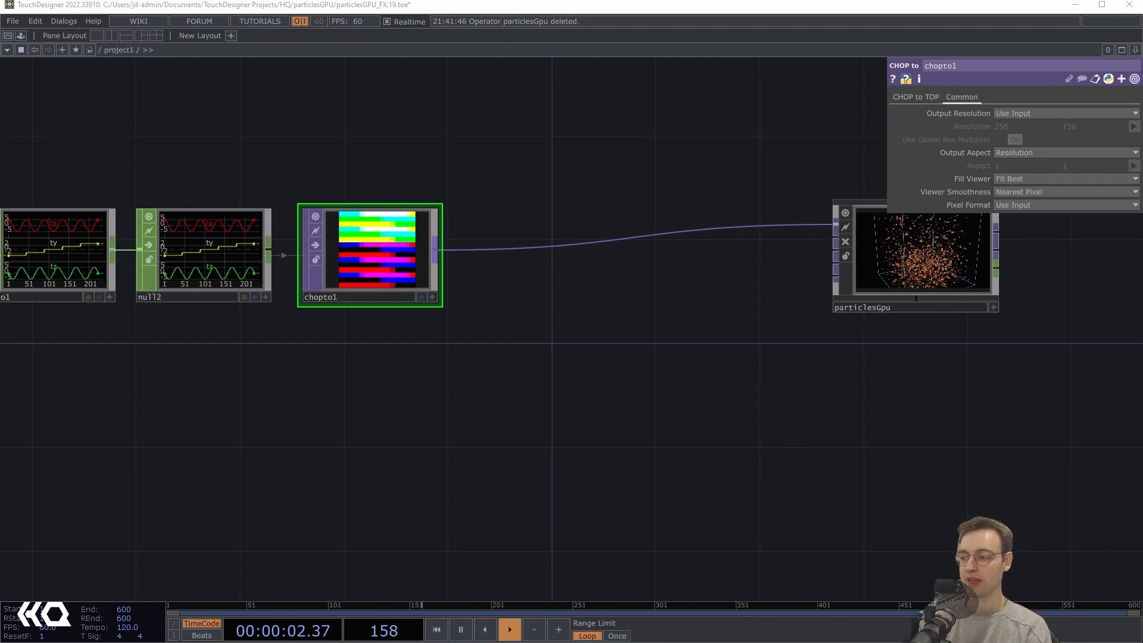
Examine up close how the particles are emitted in the particlesGpu viewer
{"action": "left_click_drag", "start_coordinate": [1012, 423], "coordinate": [859, 419]}
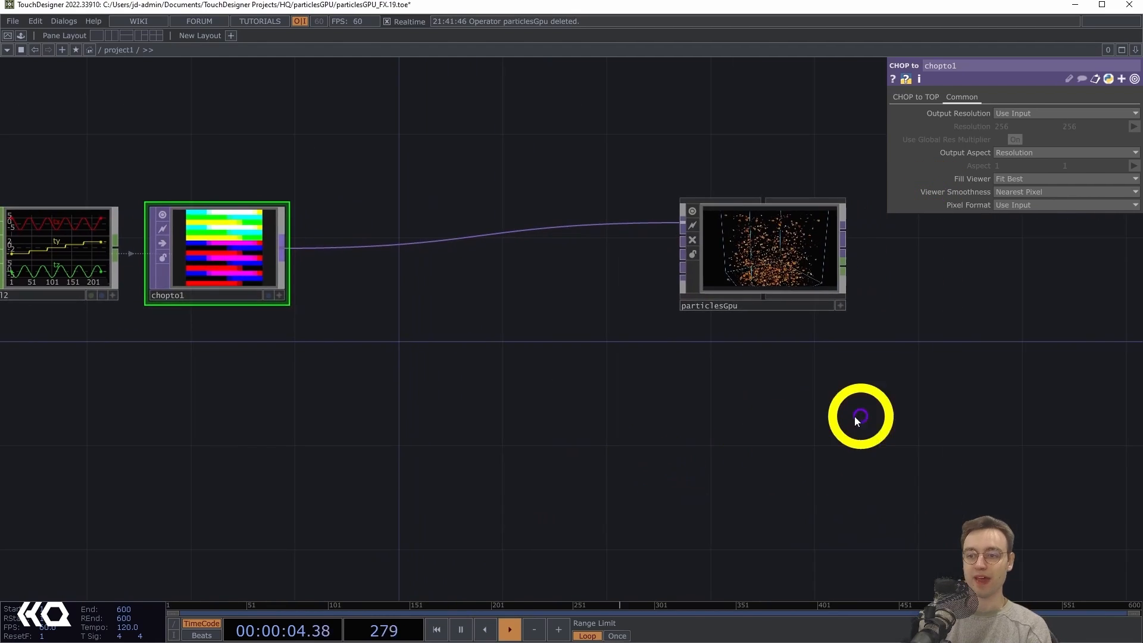
{"action": "middle_click_drag", "start_coordinate": [835, 350], "coordinate": [821, 449]}
{"action": "left_click_drag", "start_coordinate": [804, 448], "coordinate": [755, 551]}
{"action": "middle_click_drag", "start_coordinate": [801, 440], "coordinate": [827, 438]}
{"action": "left_click_drag", "start_coordinate": [824, 440], "coordinate": [801, 514]}
{"action": "middle_click_drag", "start_coordinate": [867, 467], "coordinate": [976, 408]}
{"action": "left_click_drag", "start_coordinate": [980, 405], "coordinate": [904, 434]}
{"action": "middle_click_drag", "start_coordinate": [925, 417], "coordinate": [819, 410]}
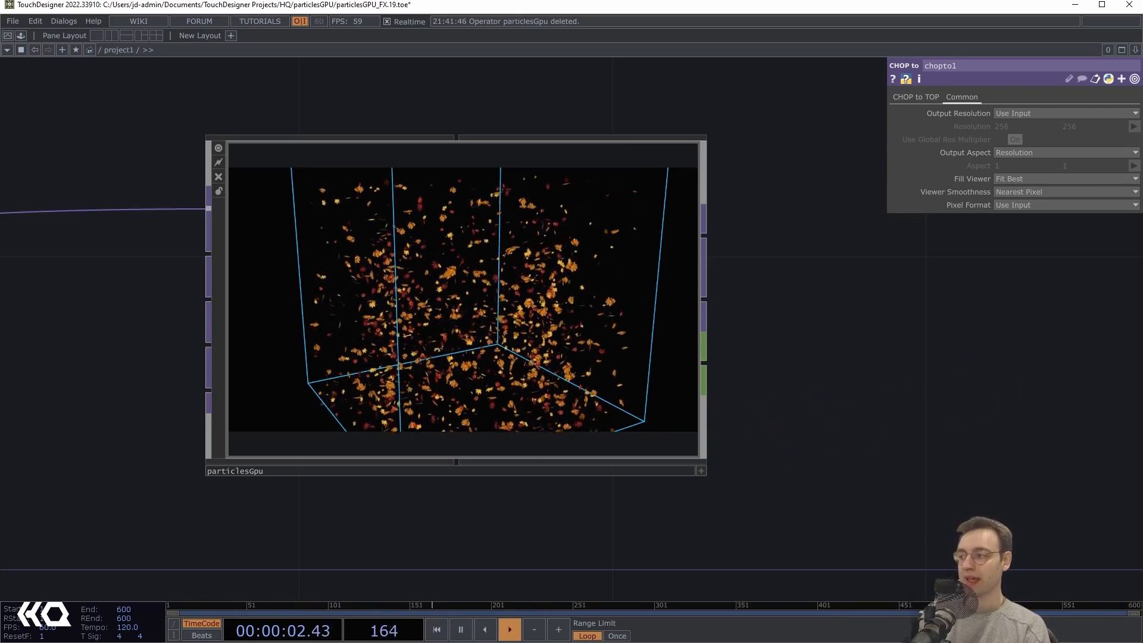
Set the particlesGpu component's material to custom
{"action": "left_click", "coordinate": [610, 320]}
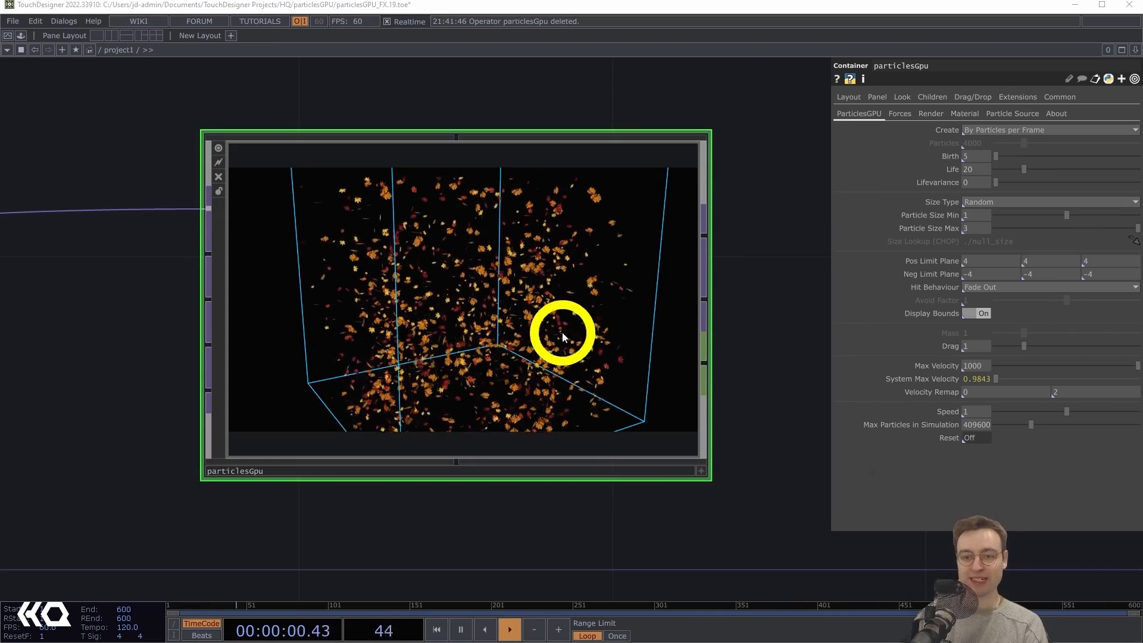
{"action": "left_click_drag", "start_coordinate": [803, 287], "coordinate": [798, 287]}
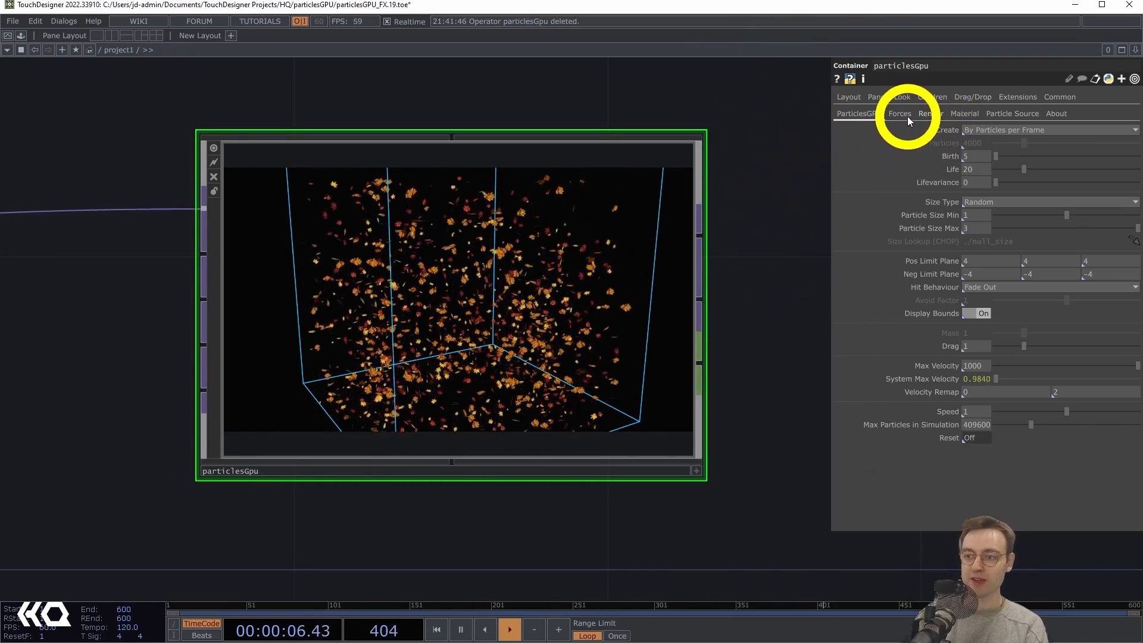
{"action": "left_click", "coordinate": [964, 113]}
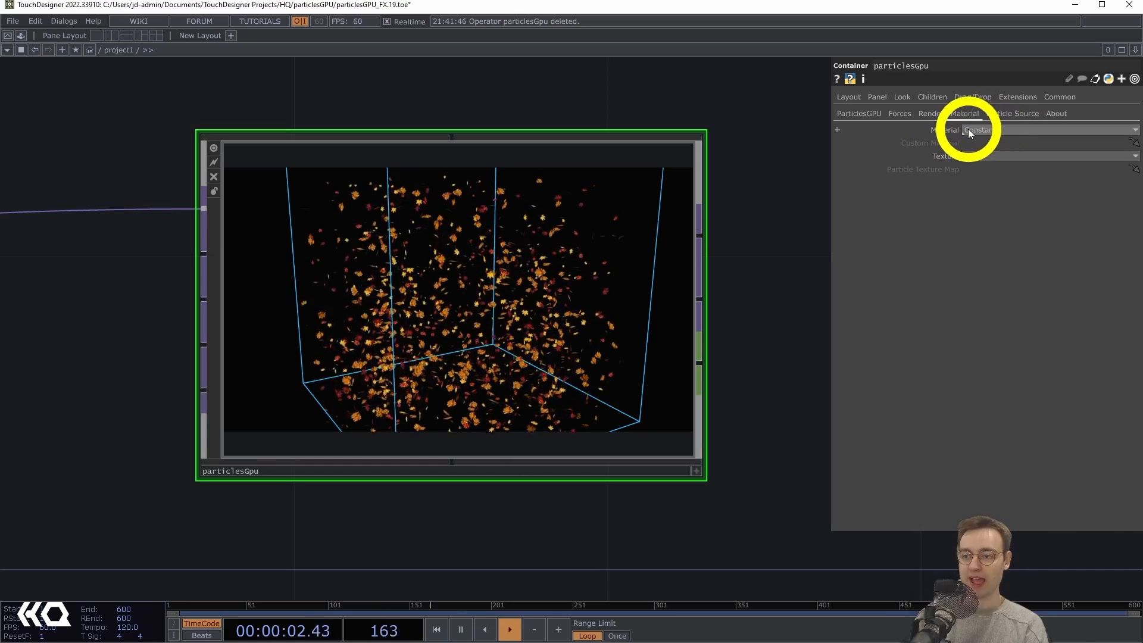
{"action": "left_click", "coordinate": [988, 128]}
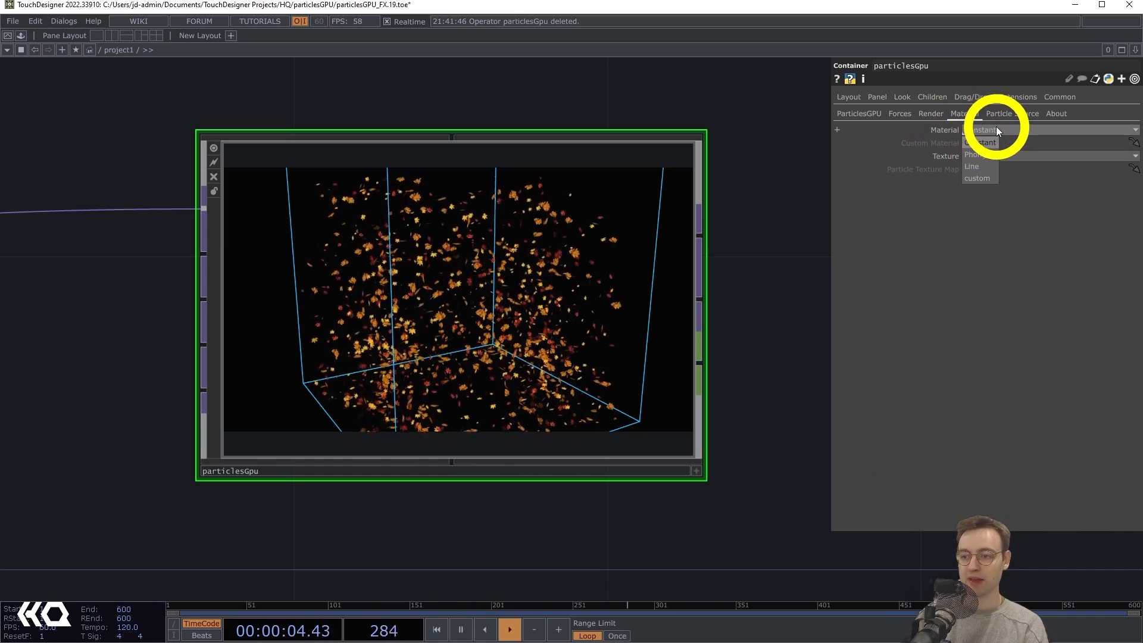
{"action": "left_click", "coordinate": [980, 178]}
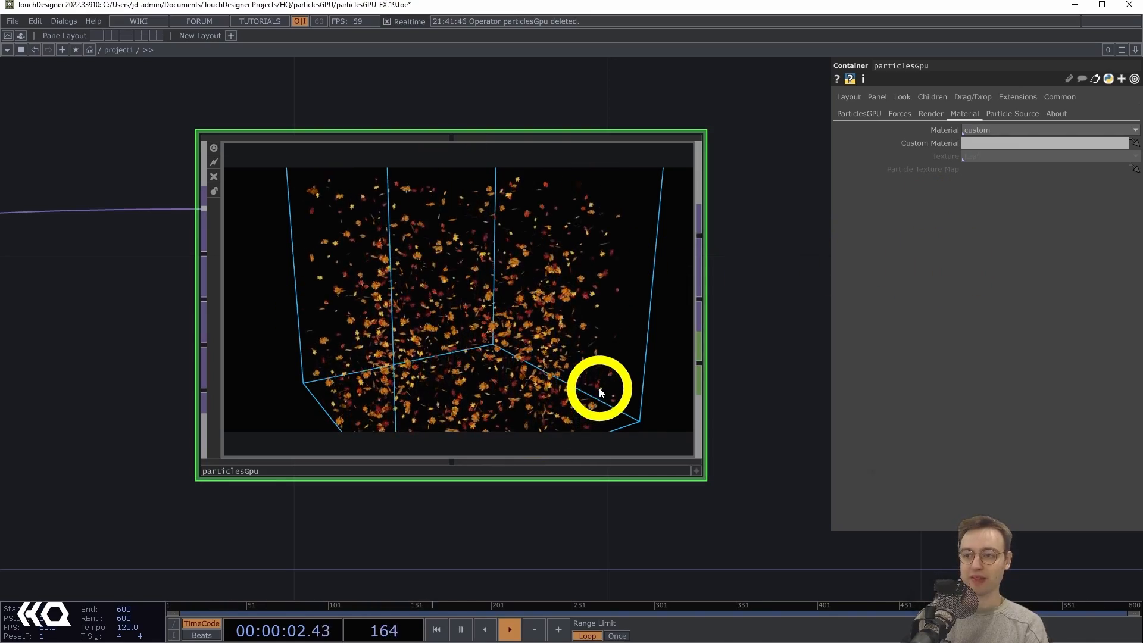
Add a Constant MAT to the network below the particlesGpu component
{"action": "scroll", "coordinate": [566, 508], "scroll_direction": "down", "scroll_amount": 5}
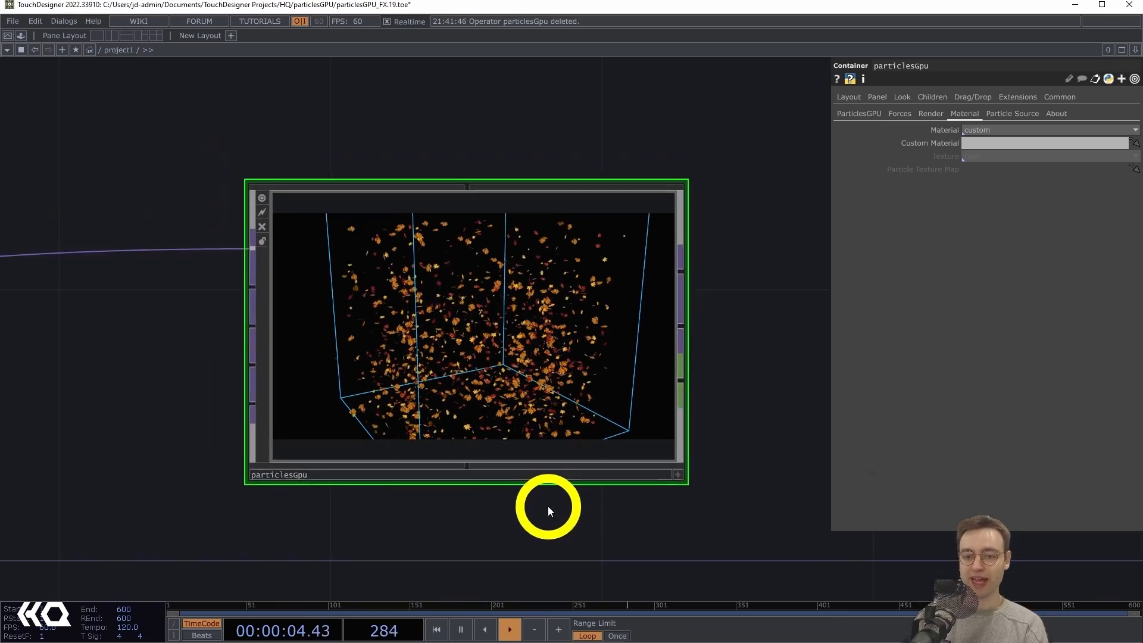
{"action": "scroll", "coordinate": [499, 520], "scroll_direction": "down", "scroll_amount": 1}
{"action": "left_click_drag", "start_coordinate": [547, 517], "coordinate": [651, 509]}
{"action": "scroll", "coordinate": [572, 512], "scroll_direction": "down", "scroll_amount": 4}
{"action": "left_click_drag", "start_coordinate": [545, 520], "coordinate": [533, 478]}
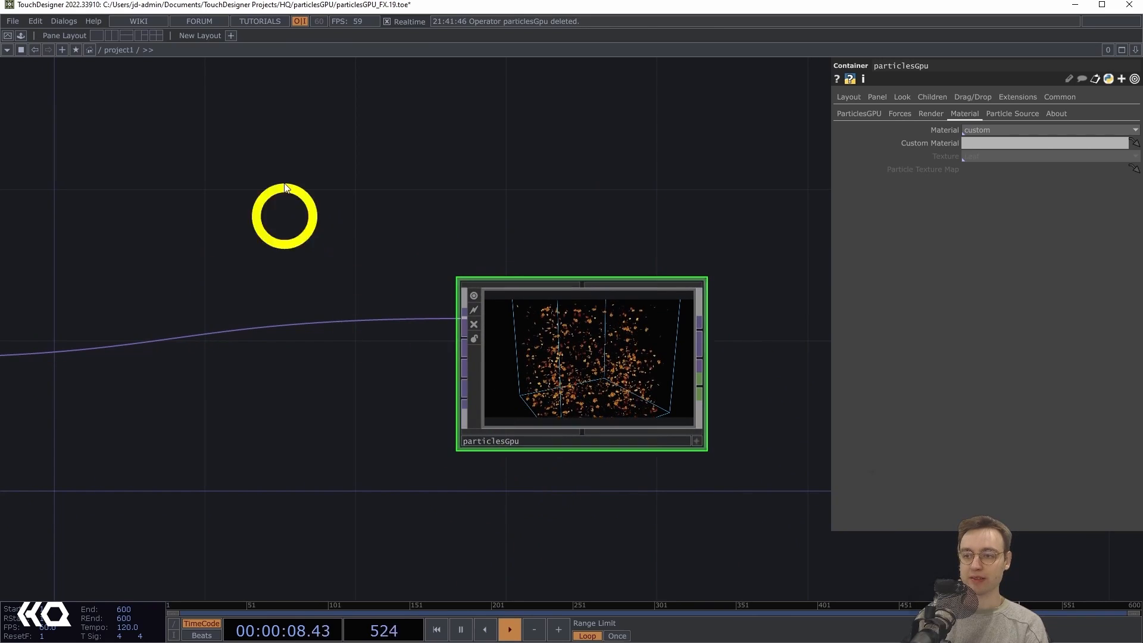
{"action": "double_click", "coordinate": [330, 202]}
{"action": "left_click", "coordinate": [259, 53]}
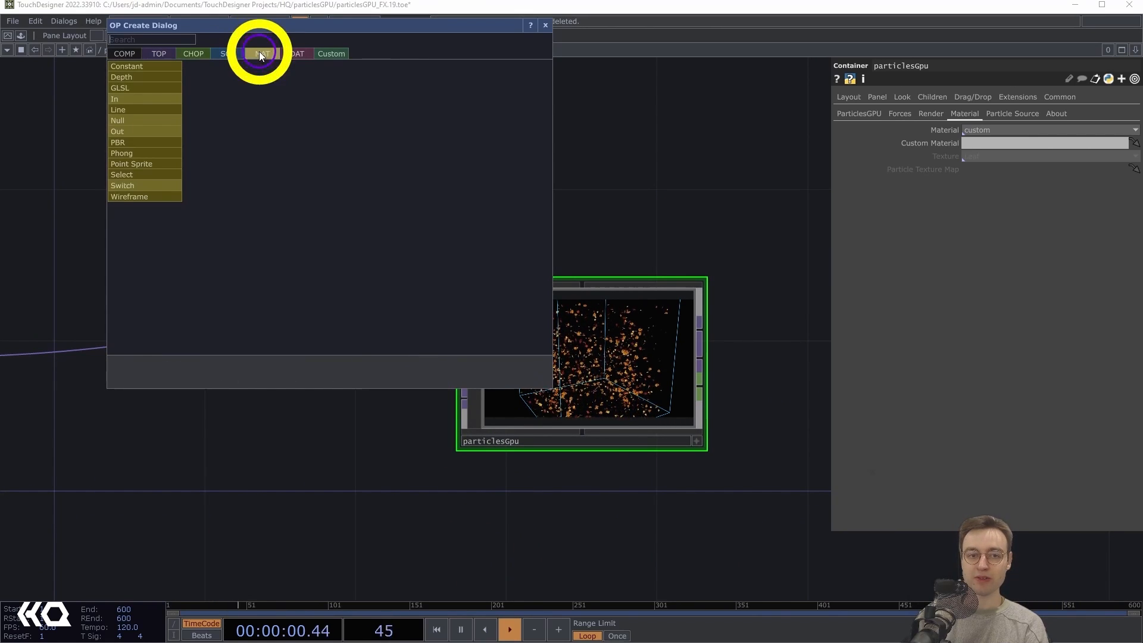
{"action": "left_click", "coordinate": [136, 42]}
{"action": "left_click", "coordinate": [138, 64]}
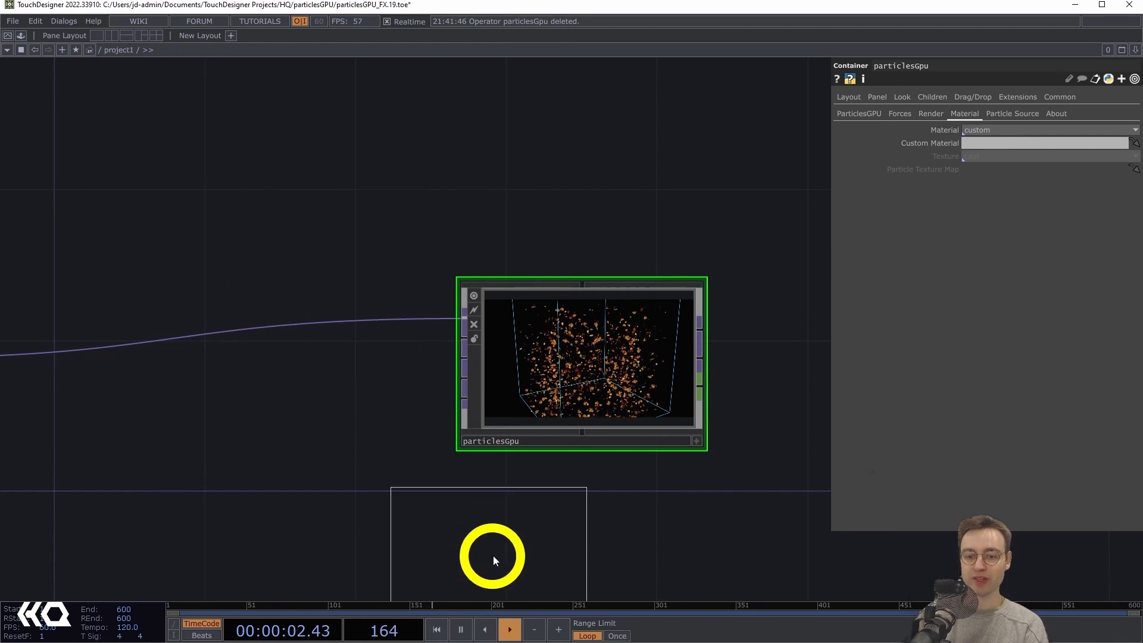
{"action": "left_click", "coordinate": [386, 513]}
Align the Constant MAT beneath the particlesGpu component and assign it as that component's custom material
{"action": "scroll", "coordinate": [273, 508], "scroll_direction": "down", "scroll_amount": 5}
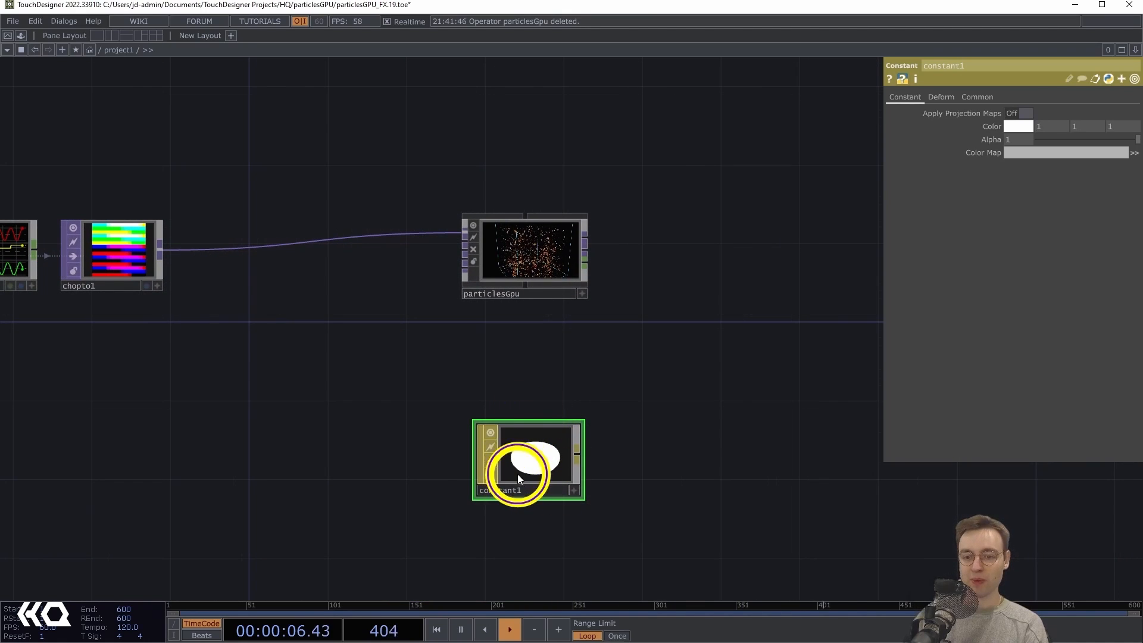
{"action": "left_click_drag", "start_coordinate": [518, 476], "coordinate": [516, 481]}
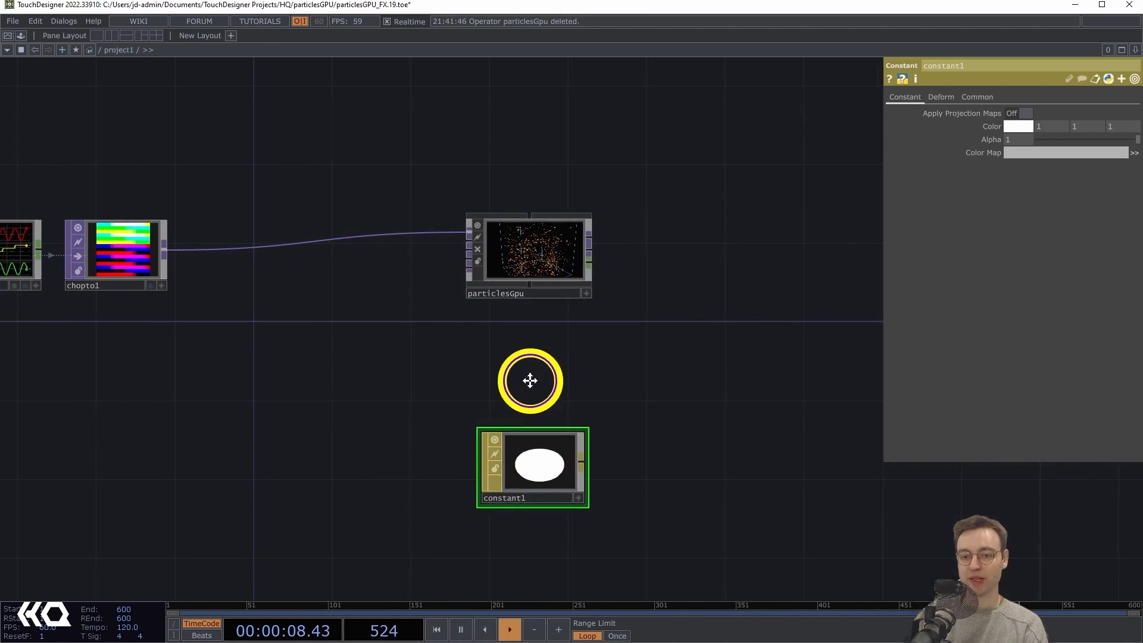
{"action": "left_click_drag", "start_coordinate": [529, 380], "coordinate": [574, 382]}
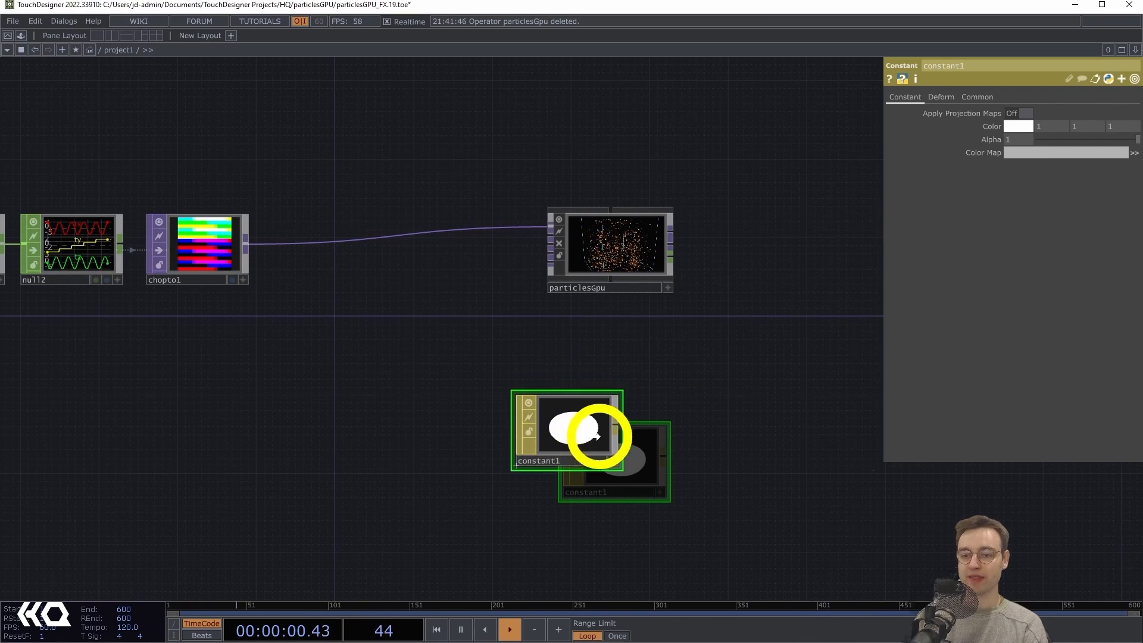
{"action": "left_click", "coordinate": [632, 252]}
{"action": "left_click_drag", "start_coordinate": [632, 461], "coordinate": [850, 281]}
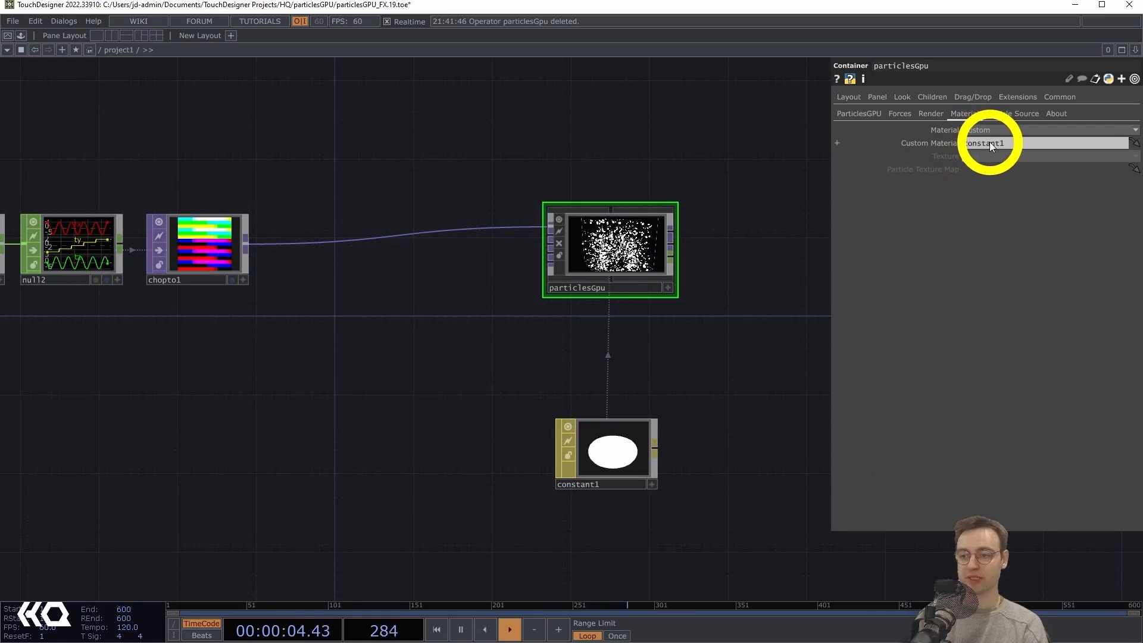
Examine up close how the particles render with the constant material in the particlesGpu viewer
{"action": "left_click_drag", "start_coordinate": [744, 291], "coordinate": [741, 292]}
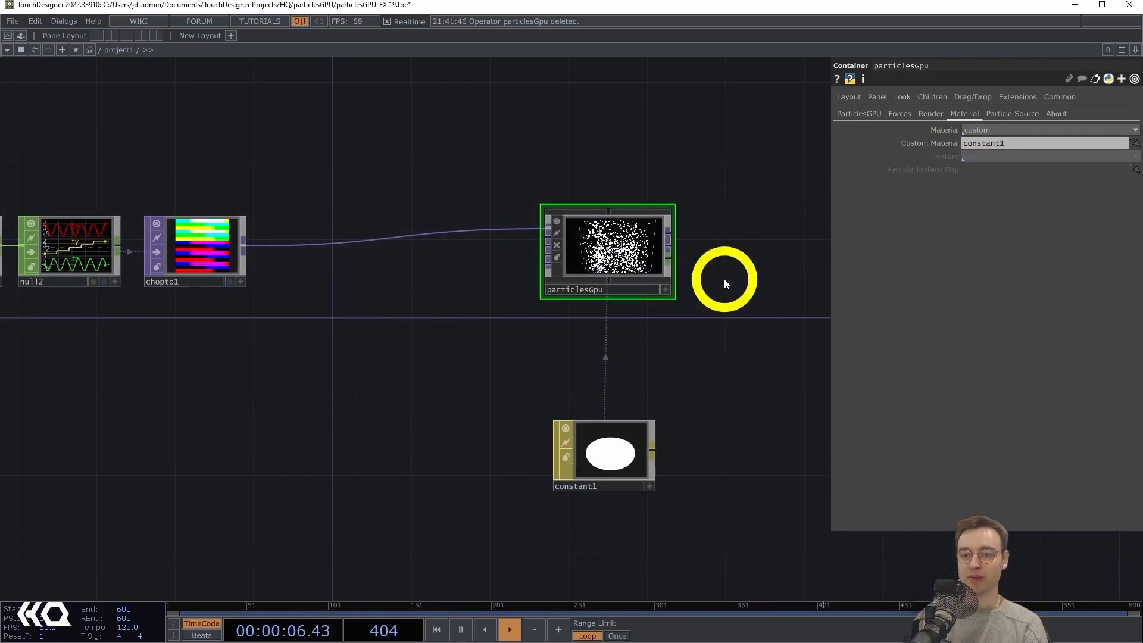
{"action": "scroll", "coordinate": [724, 279], "scroll_direction": "up", "scroll_amount": 5}
{"action": "scroll", "coordinate": [589, 476], "scroll_direction": "up", "scroll_amount": 3}
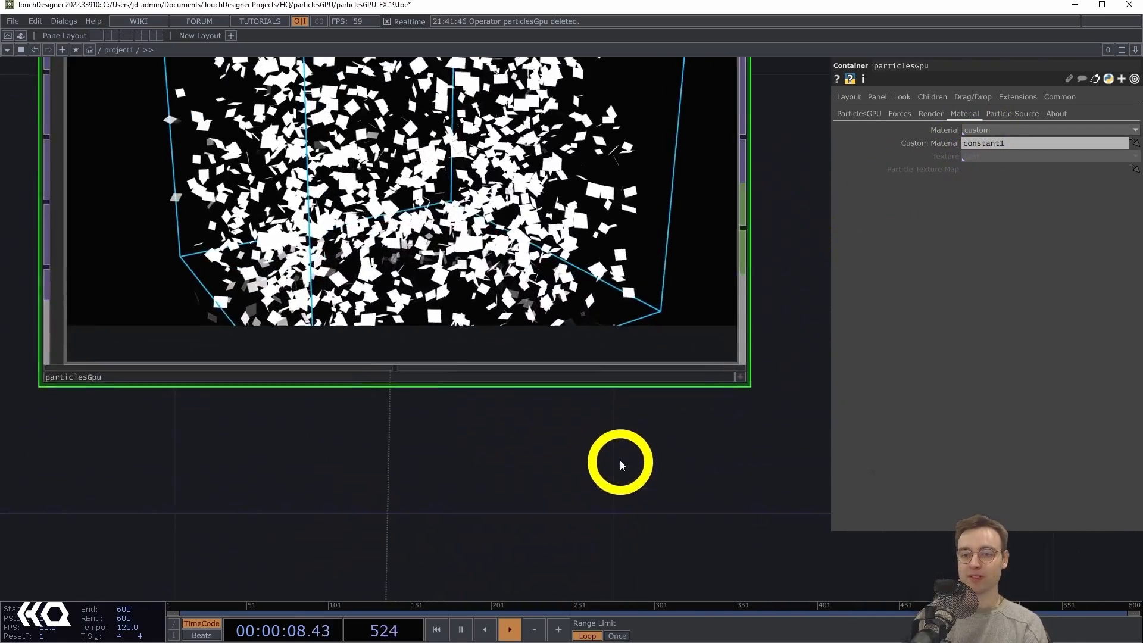
{"action": "left_click_drag", "start_coordinate": [642, 461], "coordinate": [740, 570]}
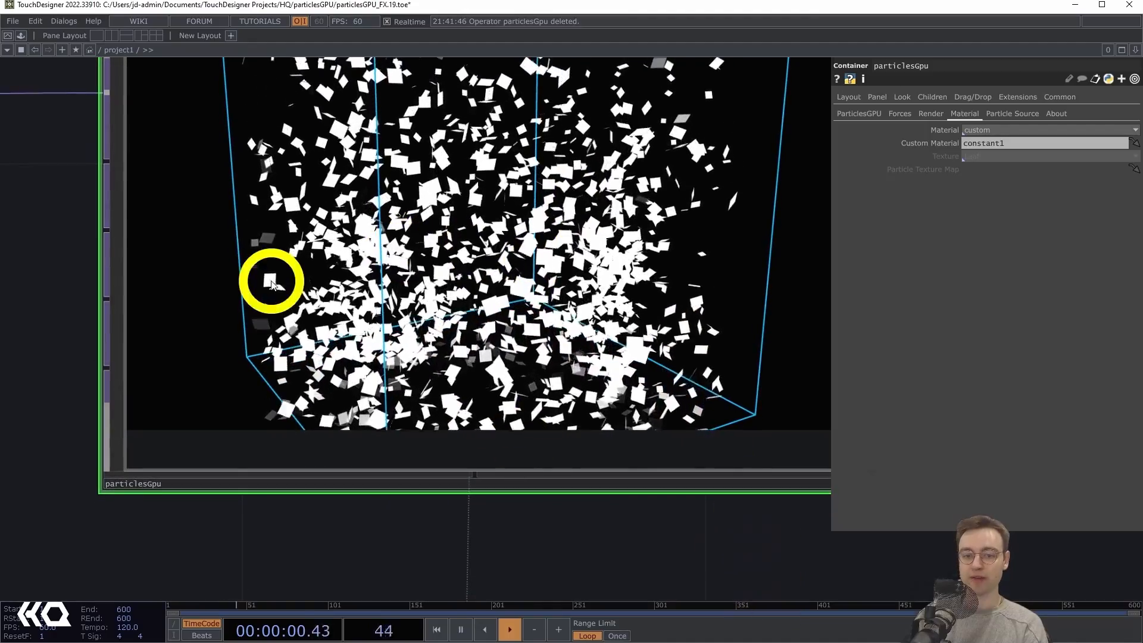
{"action": "left_click_drag", "start_coordinate": [44, 166], "coordinate": [131, 306]}
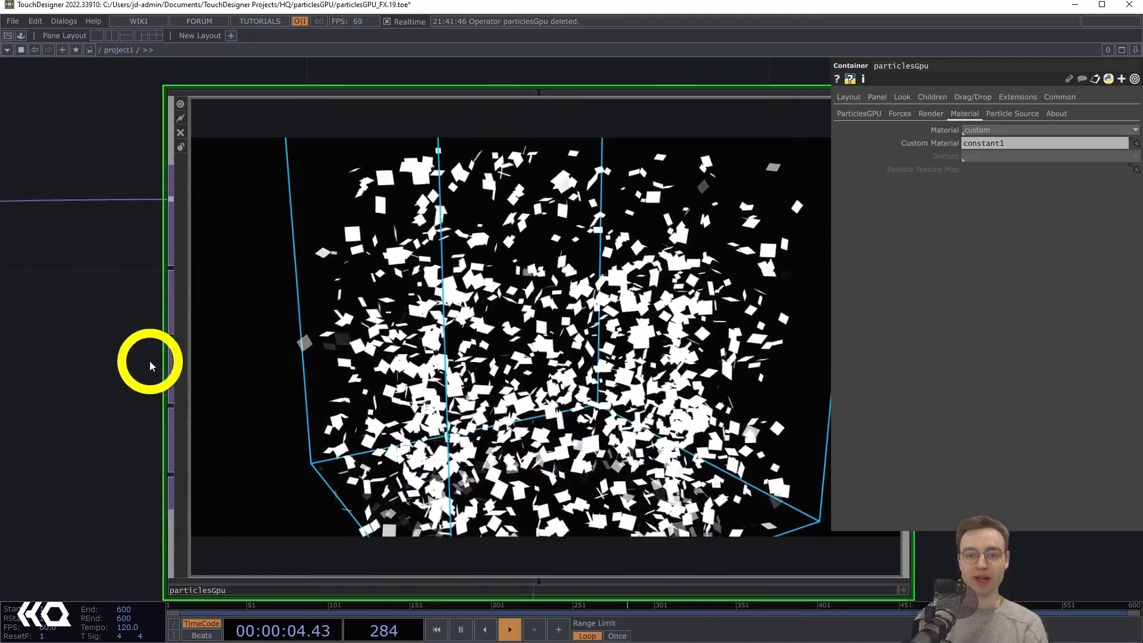
{"action": "scroll", "coordinate": [114, 365], "scroll_direction": "down", "scroll_amount": 1}
{"action": "mouse_move", "coordinate": [150, 374]}
{"action": "left_mouse_down"}
{"action": "mouse_move", "coordinate": [223, 399]}
{"action": "mouse_move", "coordinate": [169, 380]}
{"action": "left_mouse_up"}
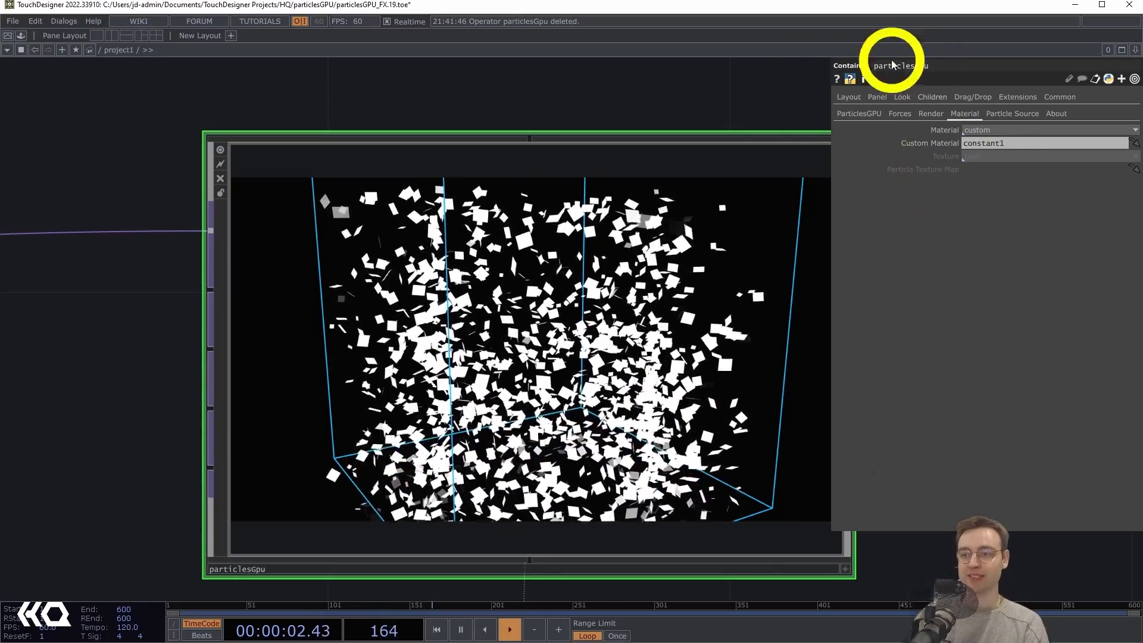
Set the Y value of the particlesGpu component's external force to 0
{"action": "left_click", "coordinate": [900, 114]}
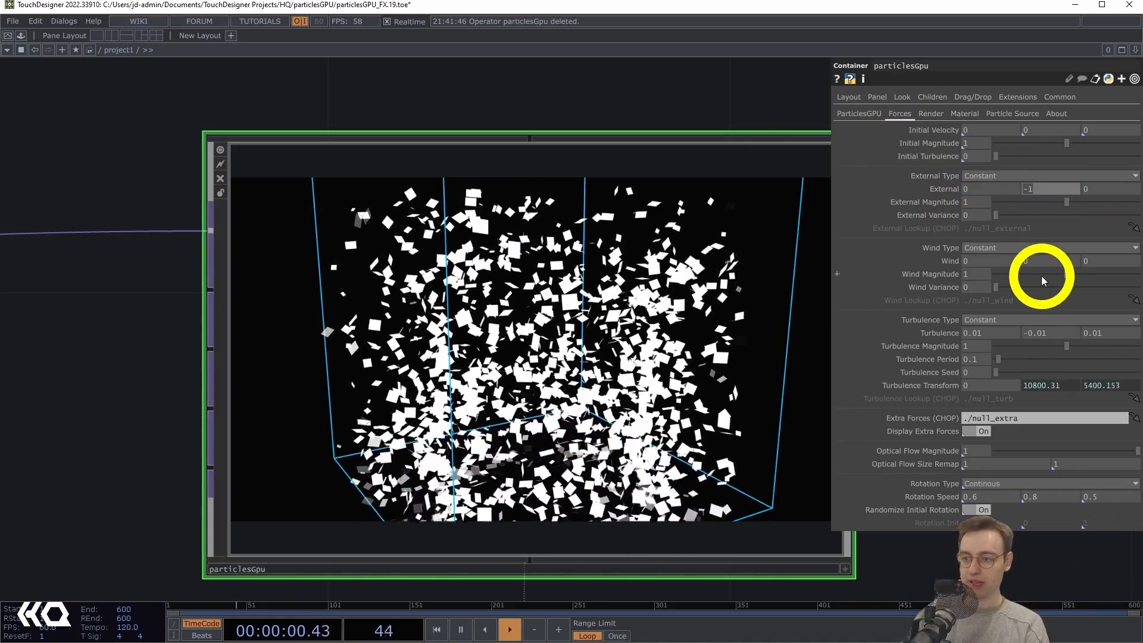
{"action": "type", "text": "0"}
{"action": "key", "text": "Return"}
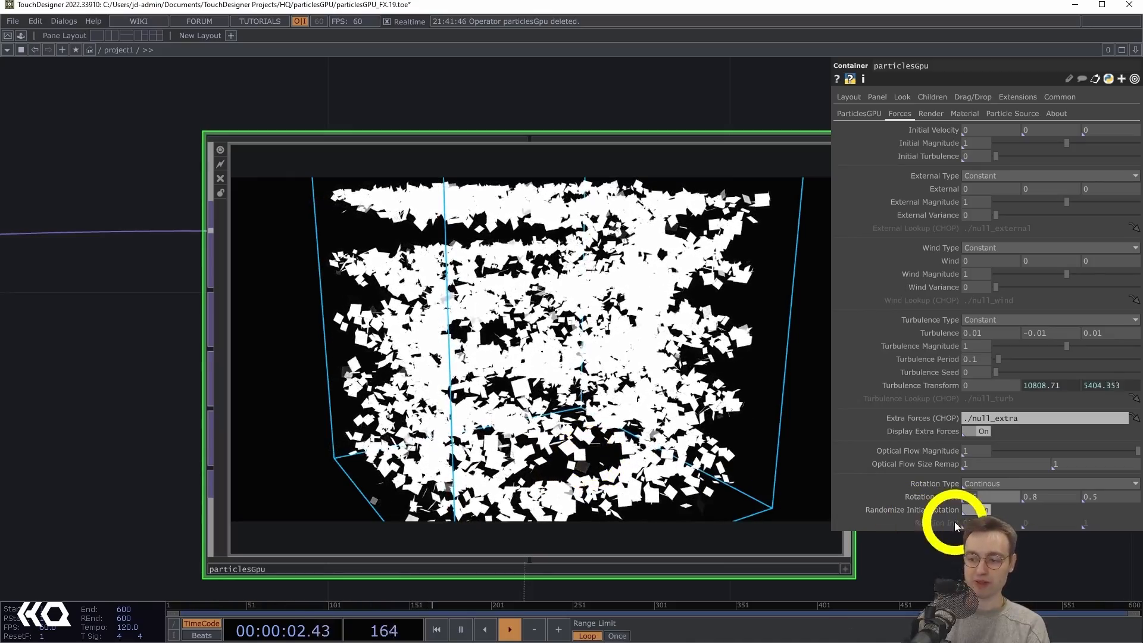
Set all three rotation speed values of the particles to 0
{"action": "type", "text": "0"}
{"action": "key", "text": "Tab"}
{"action": "type", "text": "0"}
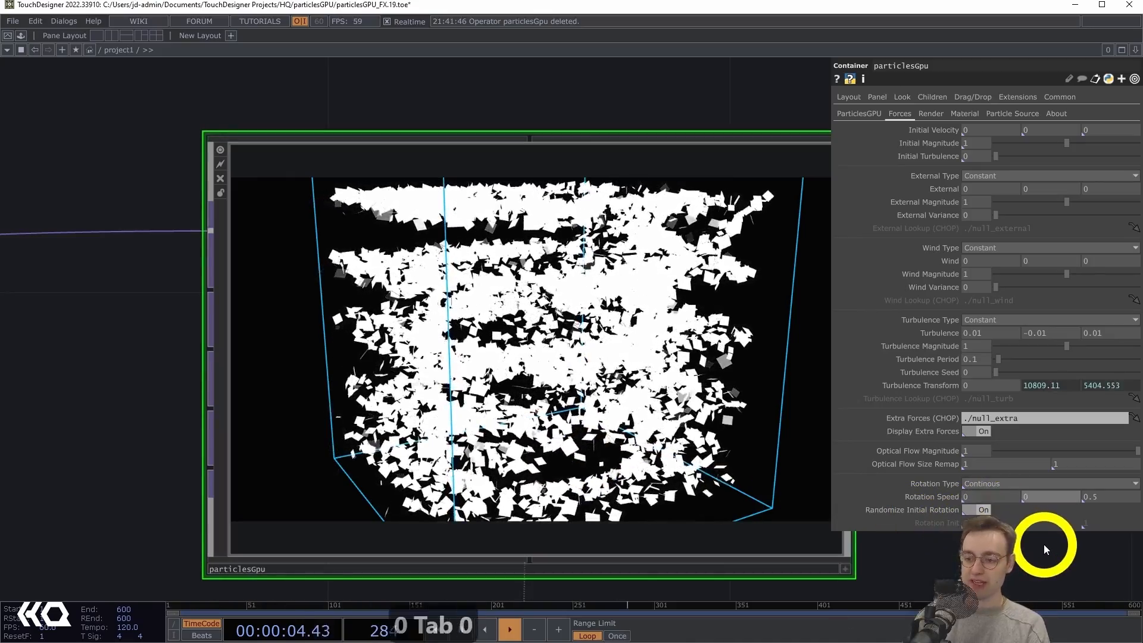
{"action": "key", "text": "Tab"}
{"action": "type", "text": "0"}
{"action": "left_click", "coordinate": [1026, 556]}
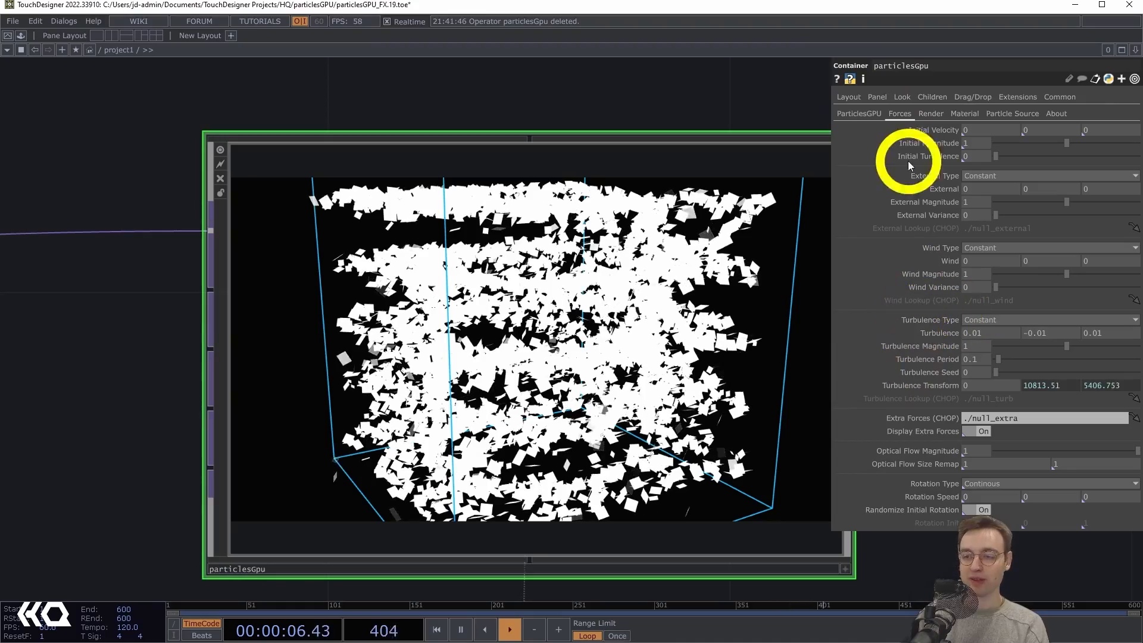
Set the particles' life to 4 and reset the simulation
{"action": "left_click", "coordinate": [866, 116]}
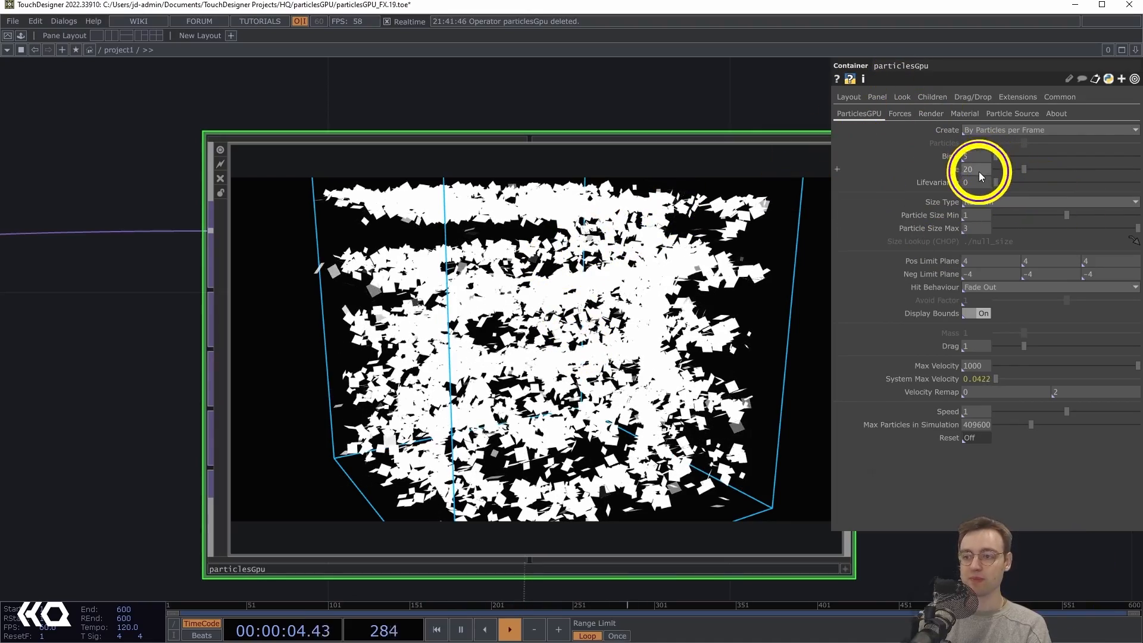
{"action": "left_click_drag", "start_coordinate": [979, 172], "coordinate": [948, 172]}
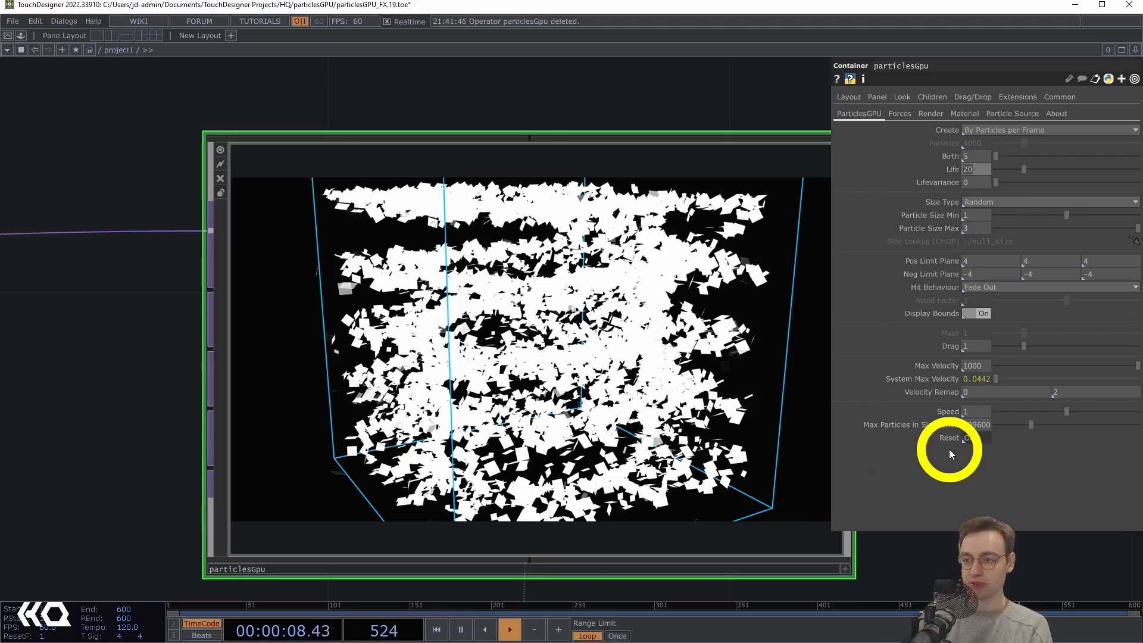
{"action": "type", "text": "4"}
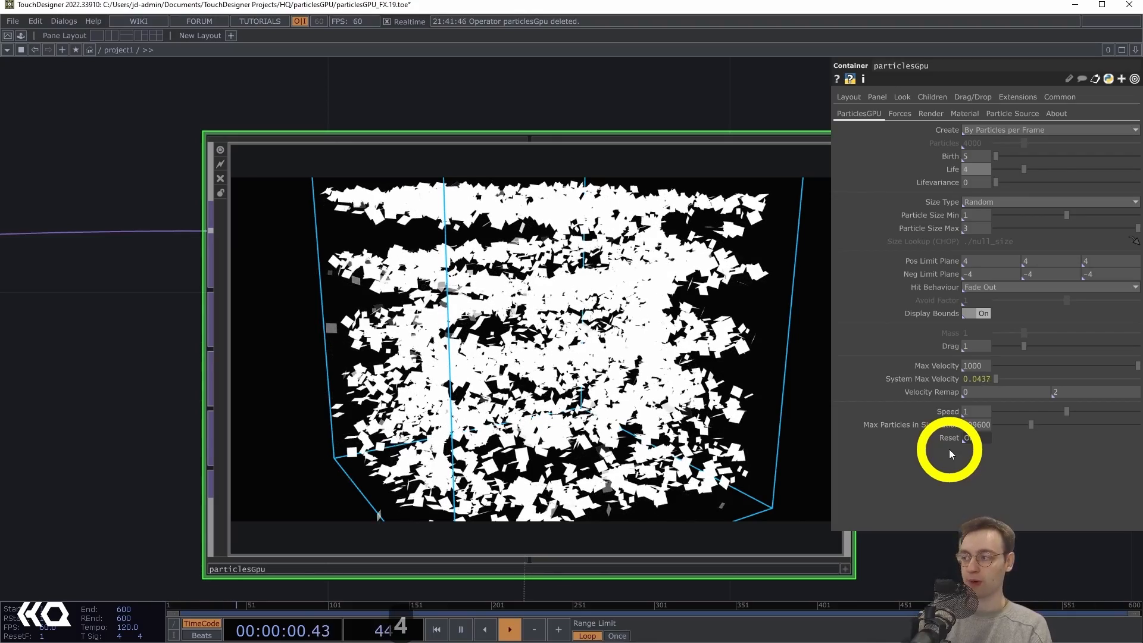
{"action": "key", "text": "Return"}
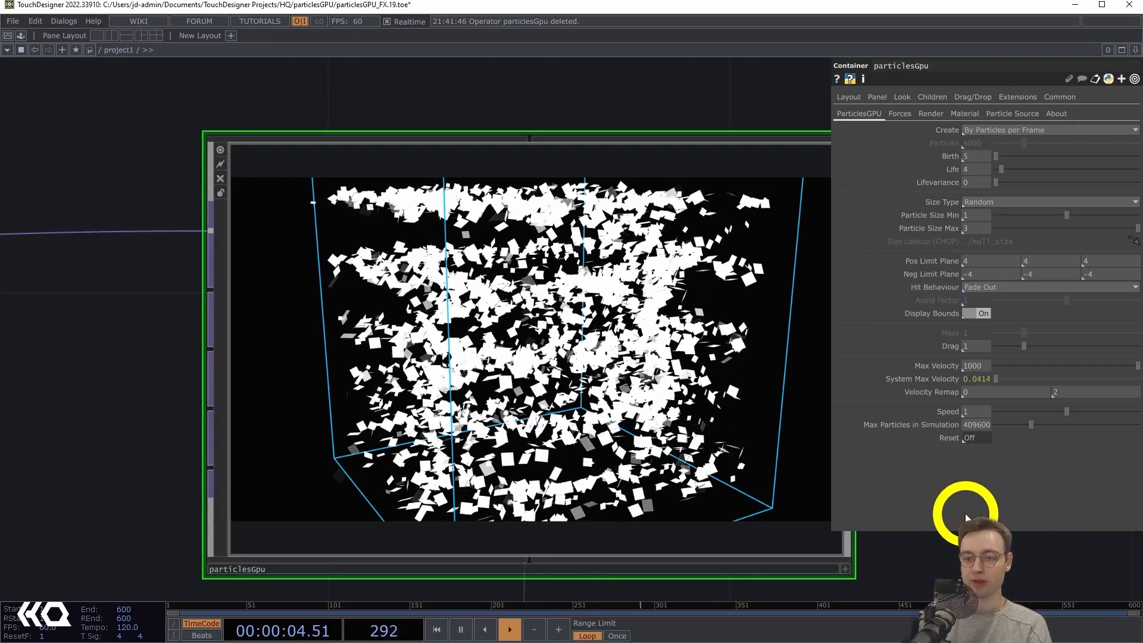
{"action": "left_click", "coordinate": [971, 438]}
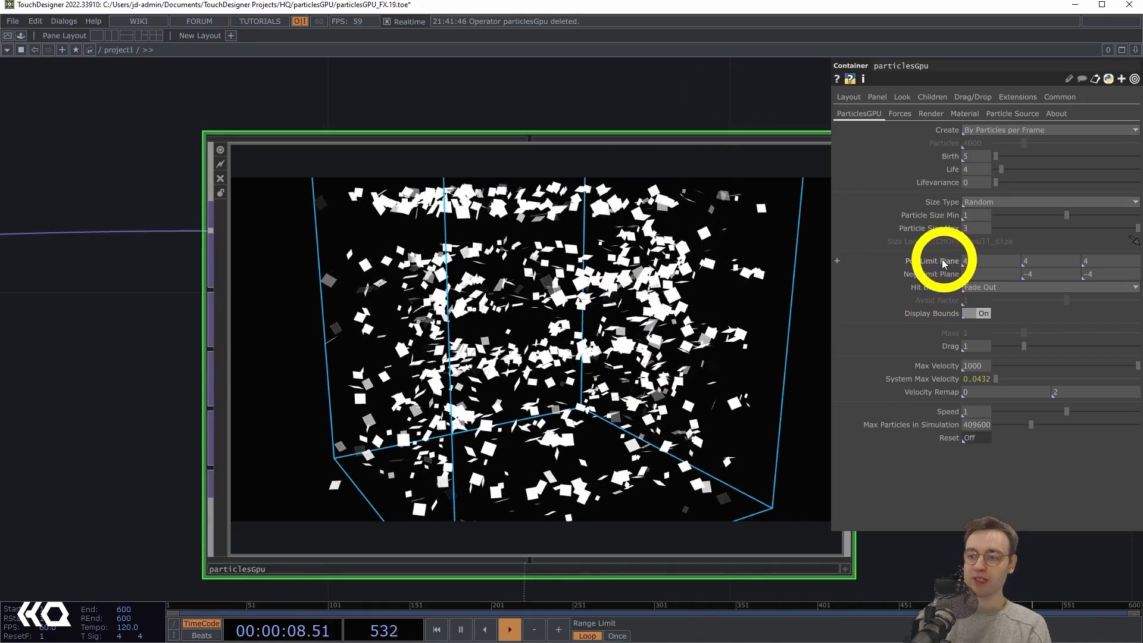
Enlarge the particle bounds by setting the positive limit plane to 5 and the negative limit plane to -5 on all axes
{"action": "mouse_move", "coordinate": [920, 262]}
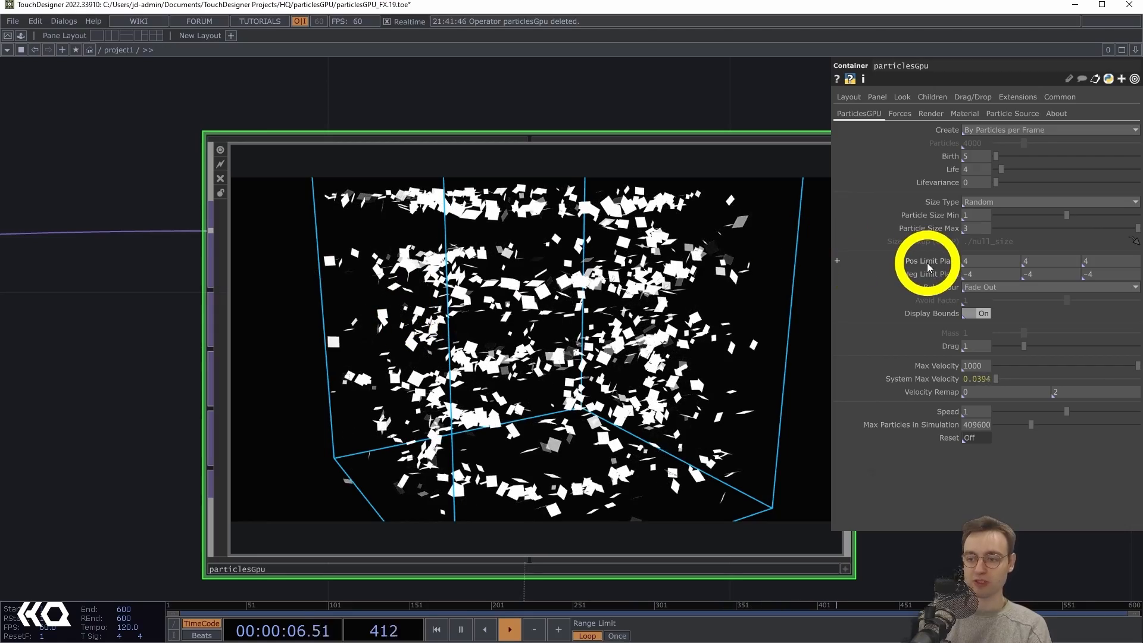
{"action": "middle_click_drag", "start_coordinate": [927, 263], "coordinate": [977, 250]}
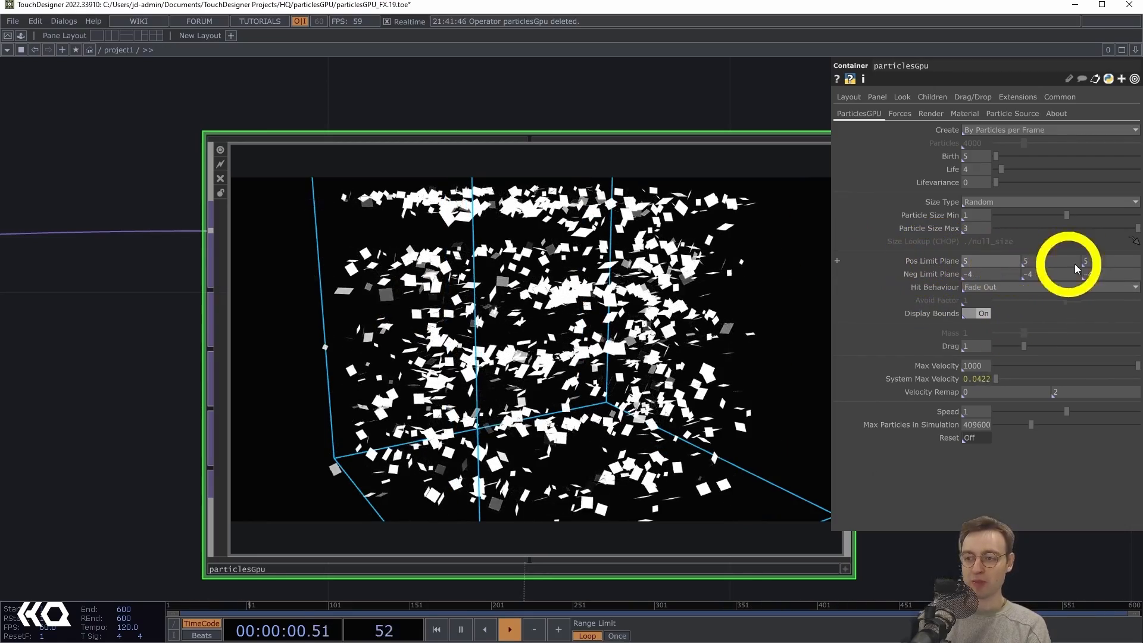
{"action": "mouse_move", "coordinate": [940, 266]}
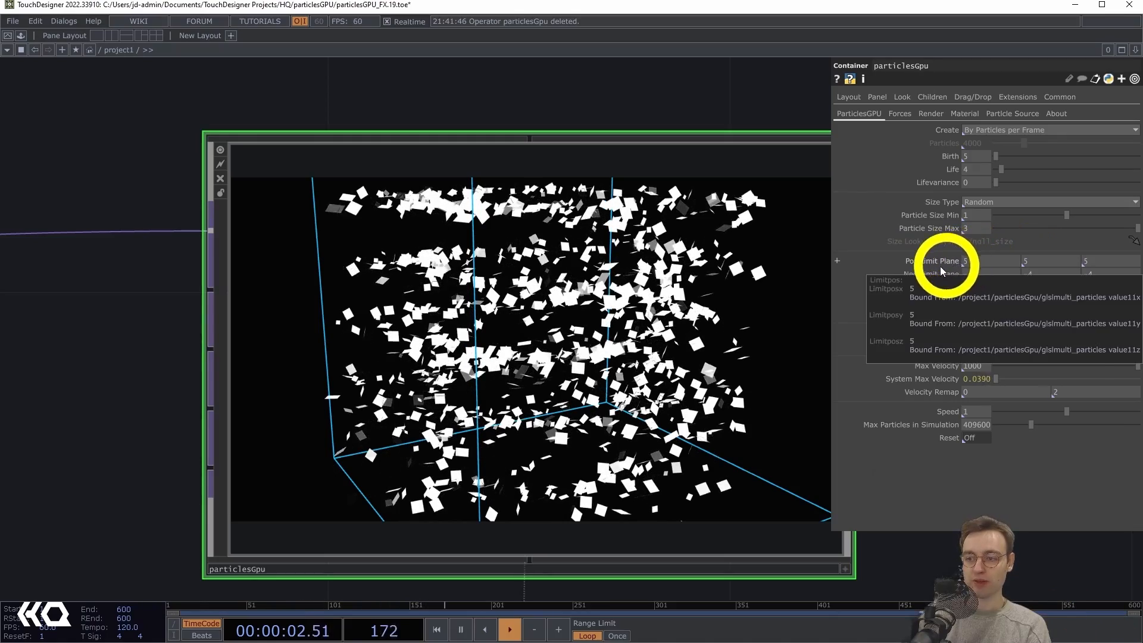
{"action": "middle_click_drag", "start_coordinate": [923, 274], "coordinate": [857, 303]}
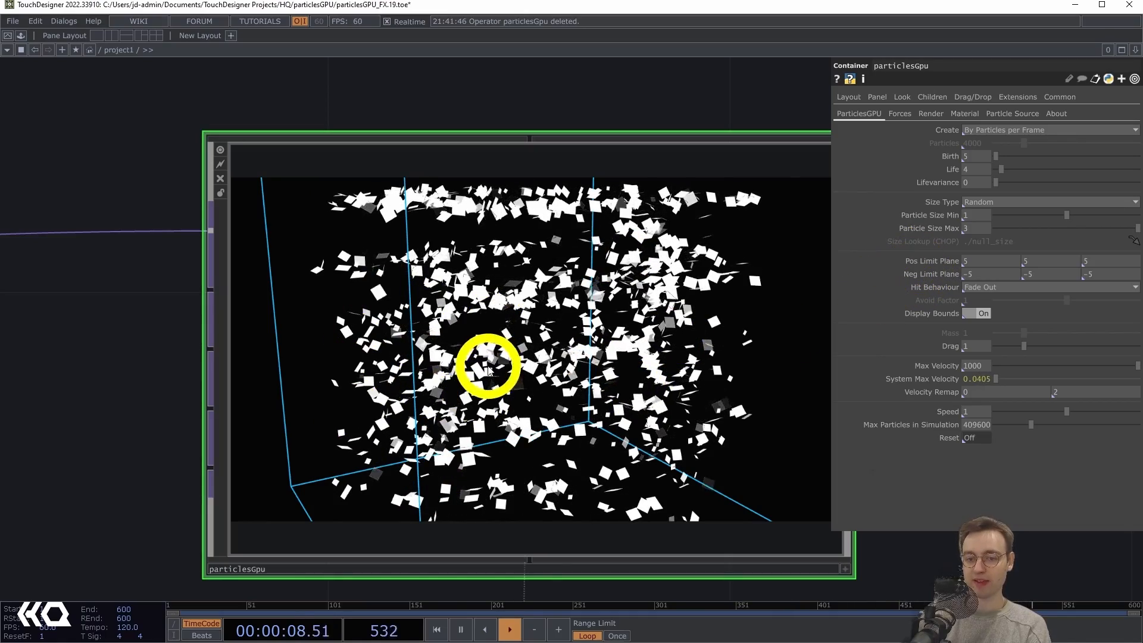
Make the particlesGpu viewer interactive and inspect the emitted particle rings from above and from the side
{"action": "left_click_drag", "start_coordinate": [982, 546], "coordinate": [909, 548]}
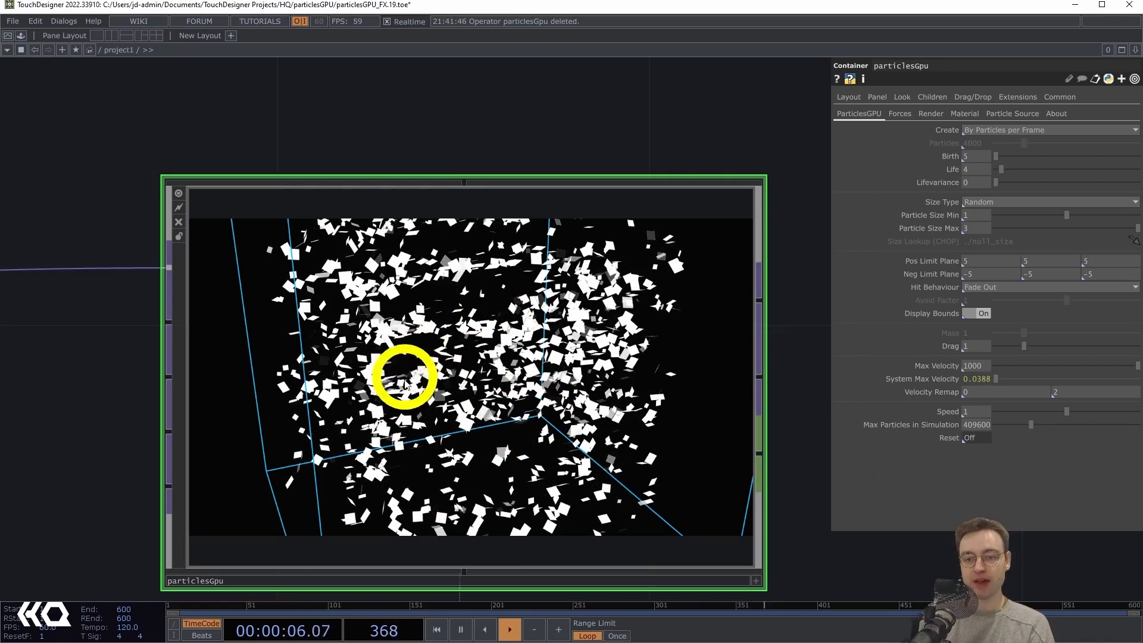
{"action": "left_click", "coordinate": [756, 579]}
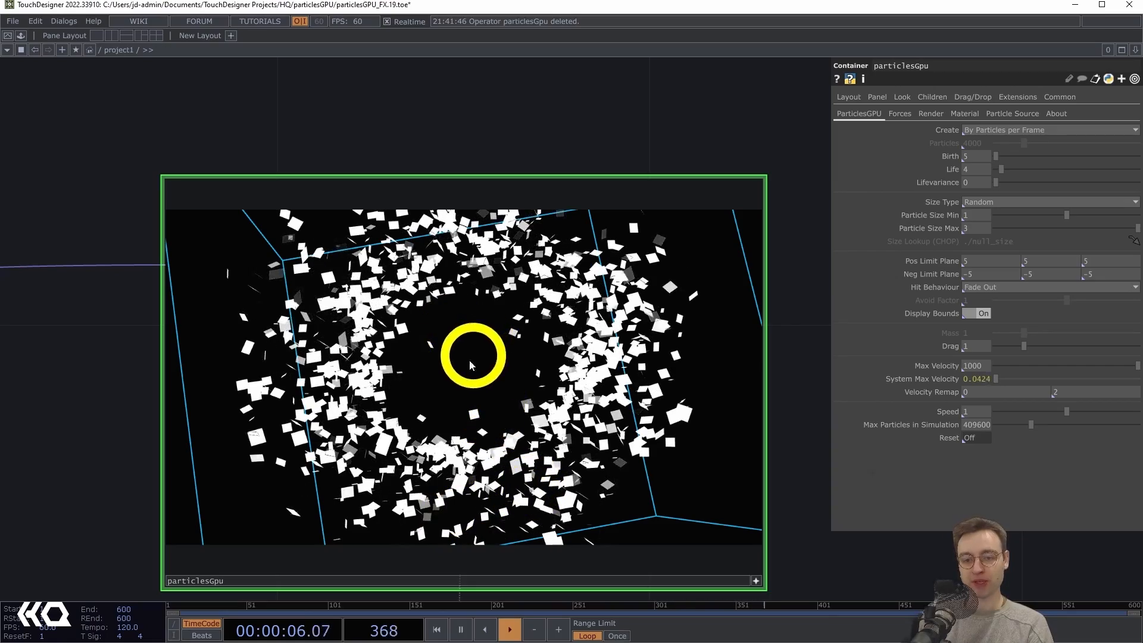
{"action": "left_click_drag", "start_coordinate": [477, 437], "coordinate": [271, 312]}
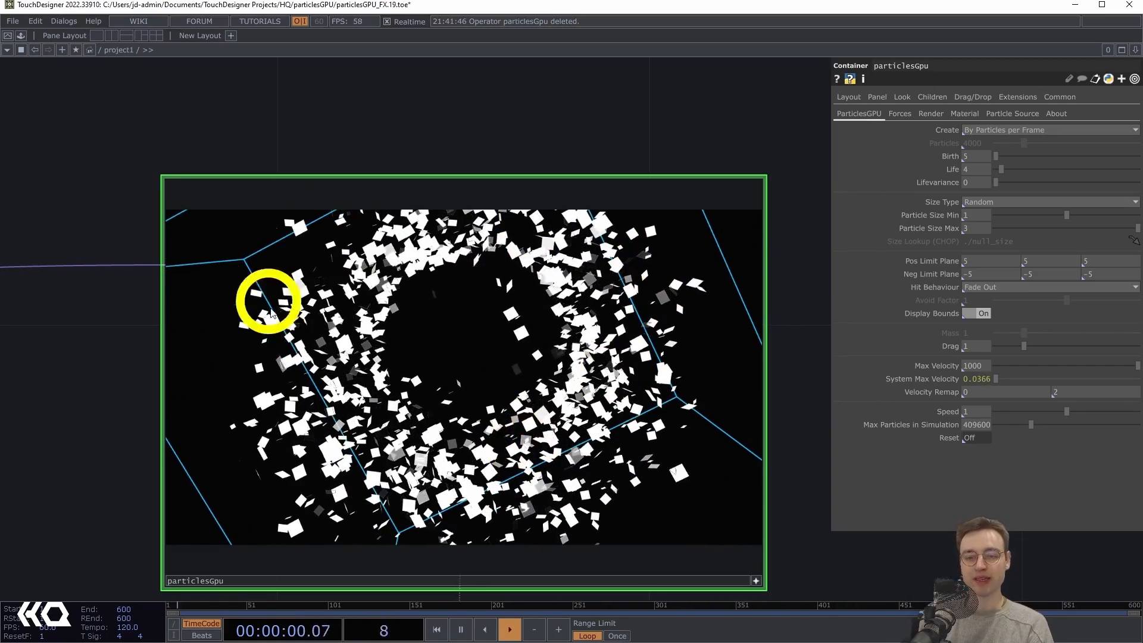
{"action": "left_click_drag", "start_coordinate": [365, 475], "coordinate": [429, 375]}
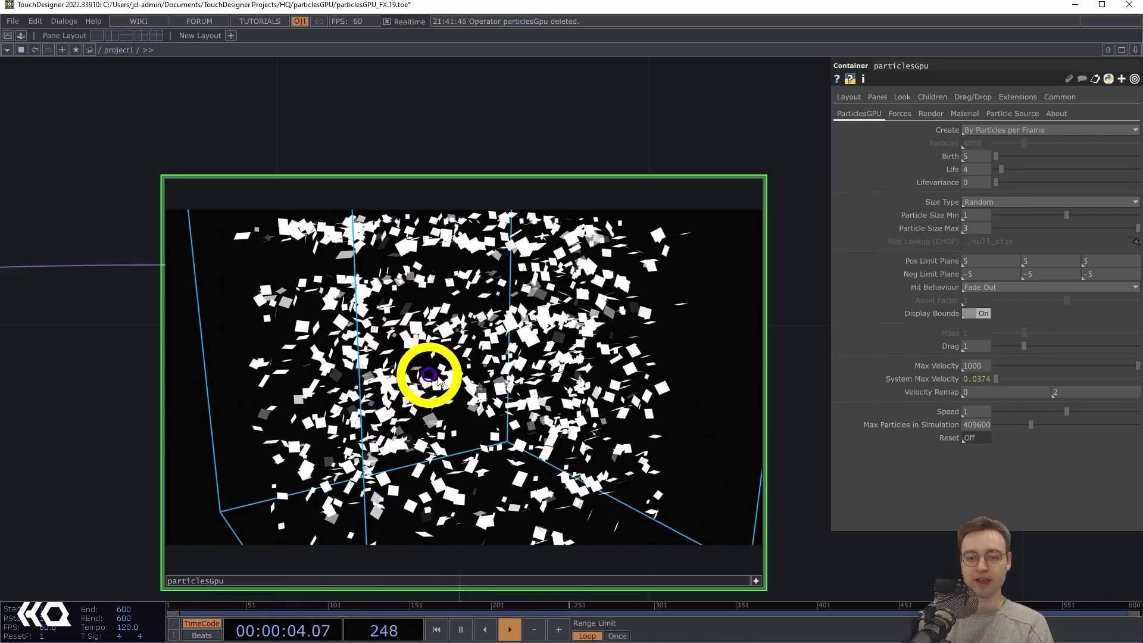
Review the operator chain from the stacked circles to the particlesGpu component, and turn off that component's interactive viewer
{"action": "scroll", "coordinate": [414, 387], "scroll_direction": "down", "scroll_amount": 3}
{"action": "left_click_drag", "start_coordinate": [138, 386], "coordinate": [832, 303]}
{"action": "scroll", "coordinate": [380, 358], "scroll_direction": "down", "scroll_amount": 3}
{"action": "scroll", "coordinate": [243, 388], "scroll_direction": "down", "scroll_amount": 4}
{"action": "left_click_drag", "start_coordinate": [675, 395], "coordinate": [953, 333]}
{"action": "left_click_drag", "start_coordinate": [535, 435], "coordinate": [904, 475]}
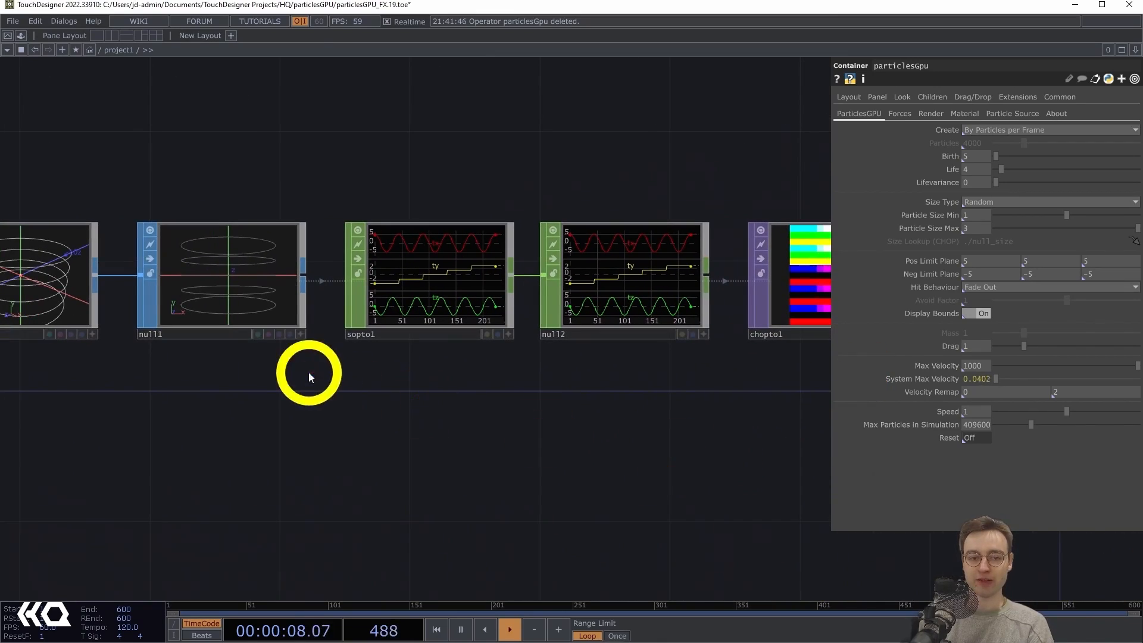
{"action": "left_click_drag", "start_coordinate": [574, 399], "coordinate": [277, 419]}
{"action": "left_click_drag", "start_coordinate": [660, 416], "coordinate": [296, 430]}
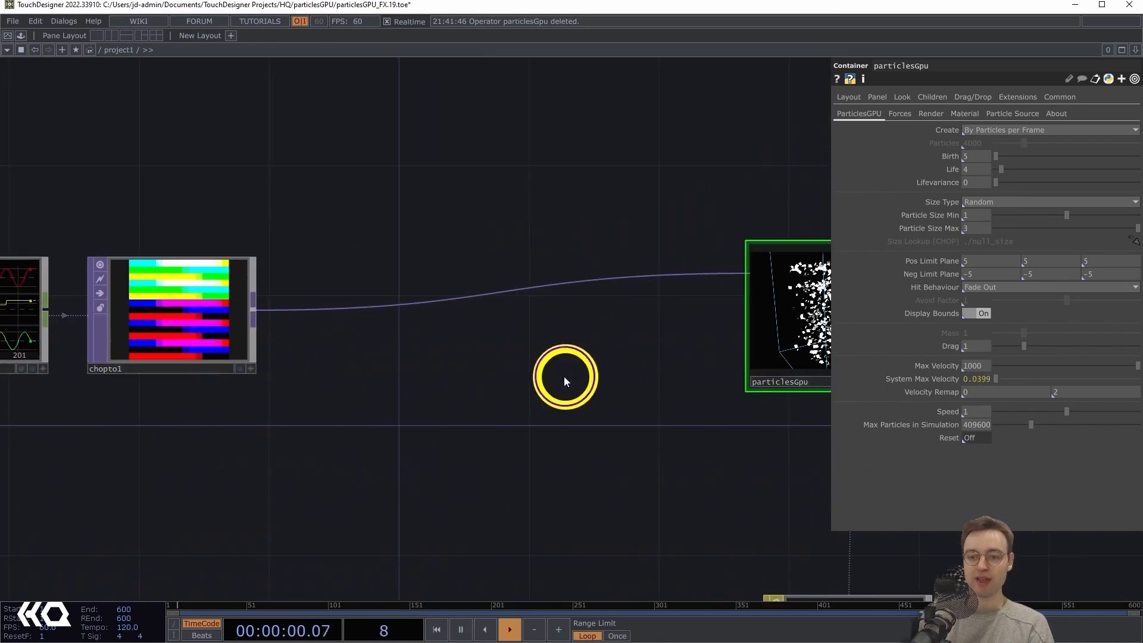
{"action": "left_click_drag", "start_coordinate": [566, 381], "coordinate": [347, 411]}
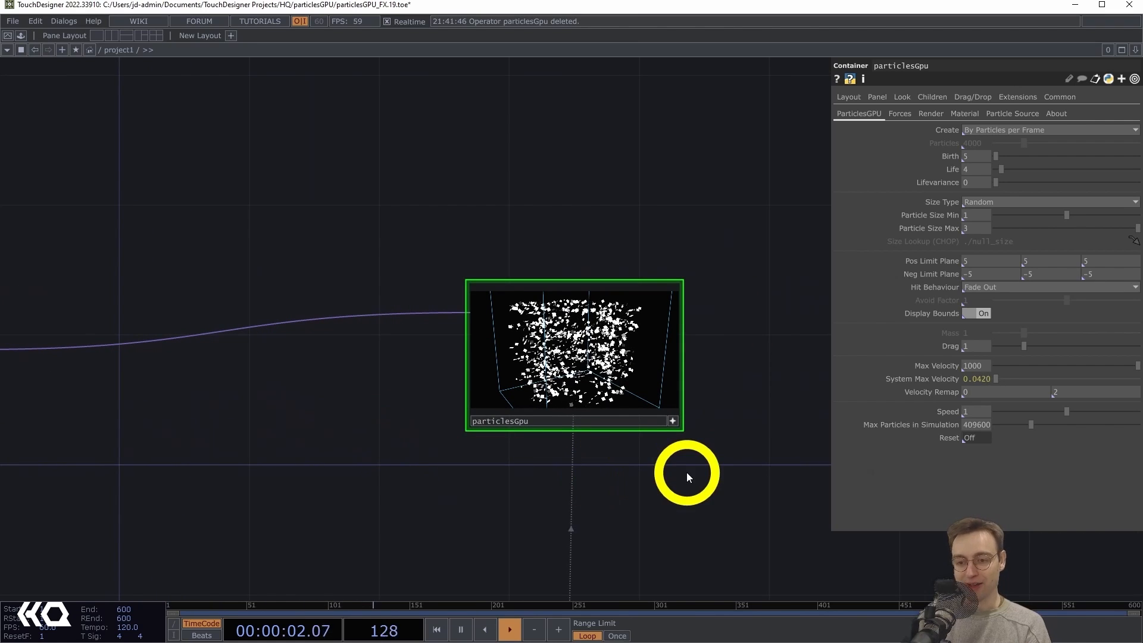
{"action": "left_click", "coordinate": [673, 421]}
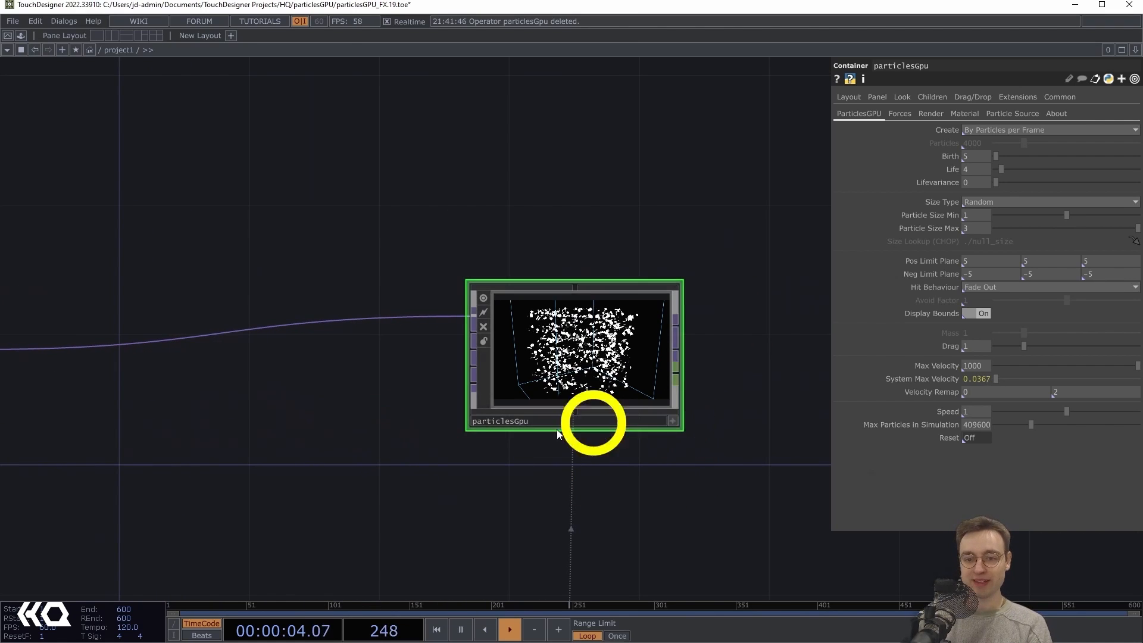
{"action": "left_click_drag", "start_coordinate": [407, 468], "coordinate": [382, 454]}
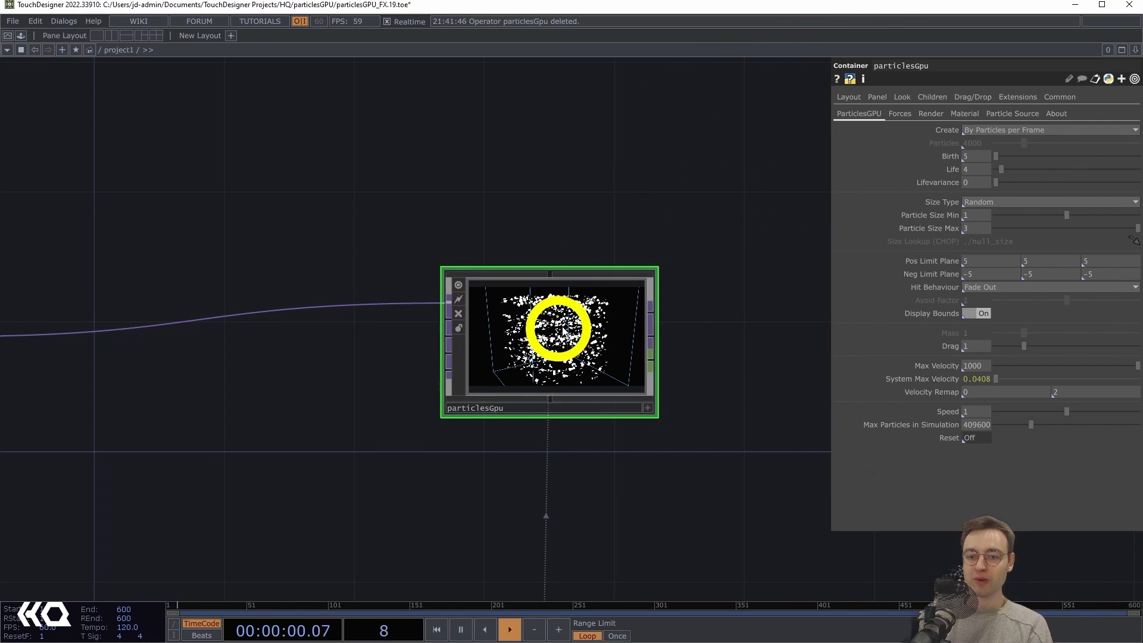
Select the chopto1 TOP and examine the colour bands it sends to the particlesGpu component
{"action": "left_click_drag", "start_coordinate": [328, 421], "coordinate": [599, 403]}
{"action": "left_click_drag", "start_coordinate": [378, 402], "coordinate": [458, 397]}
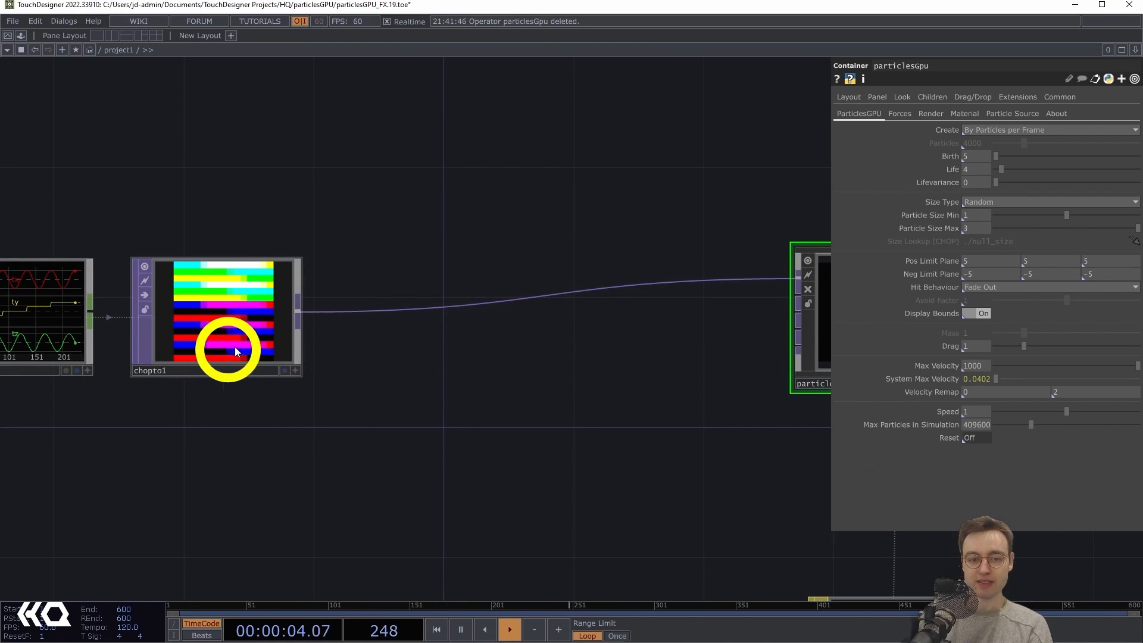
{"action": "scroll", "coordinate": [224, 399], "scroll_direction": "up", "scroll_amount": 1}
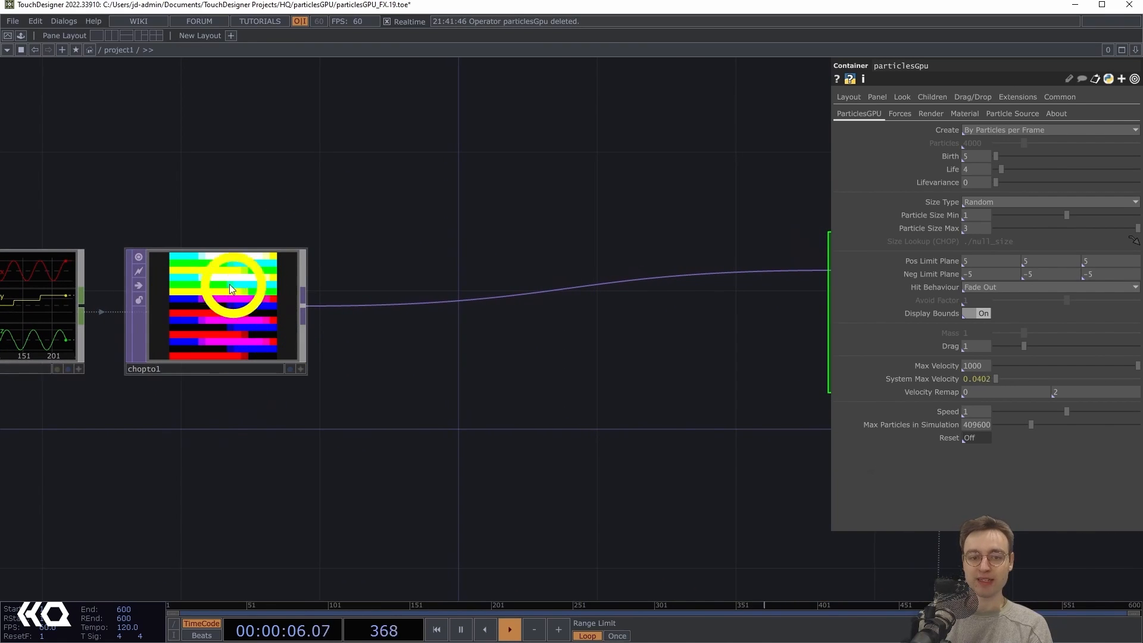
{"action": "left_click", "coordinate": [254, 306]}
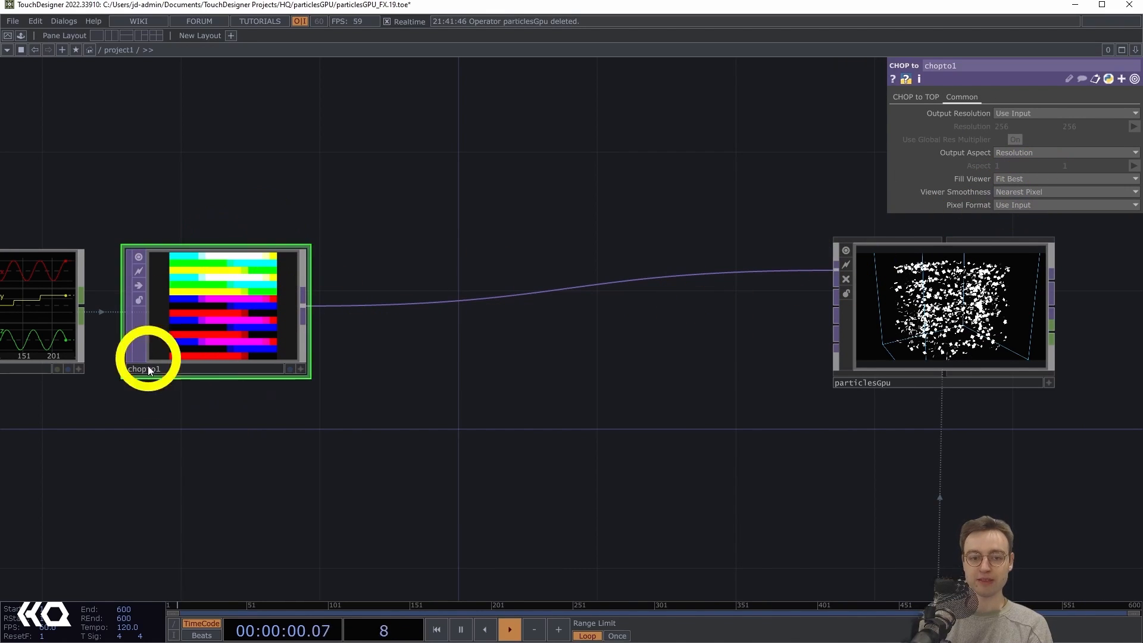
{"action": "scroll", "coordinate": [204, 408], "scroll_direction": "up", "scroll_amount": 3}
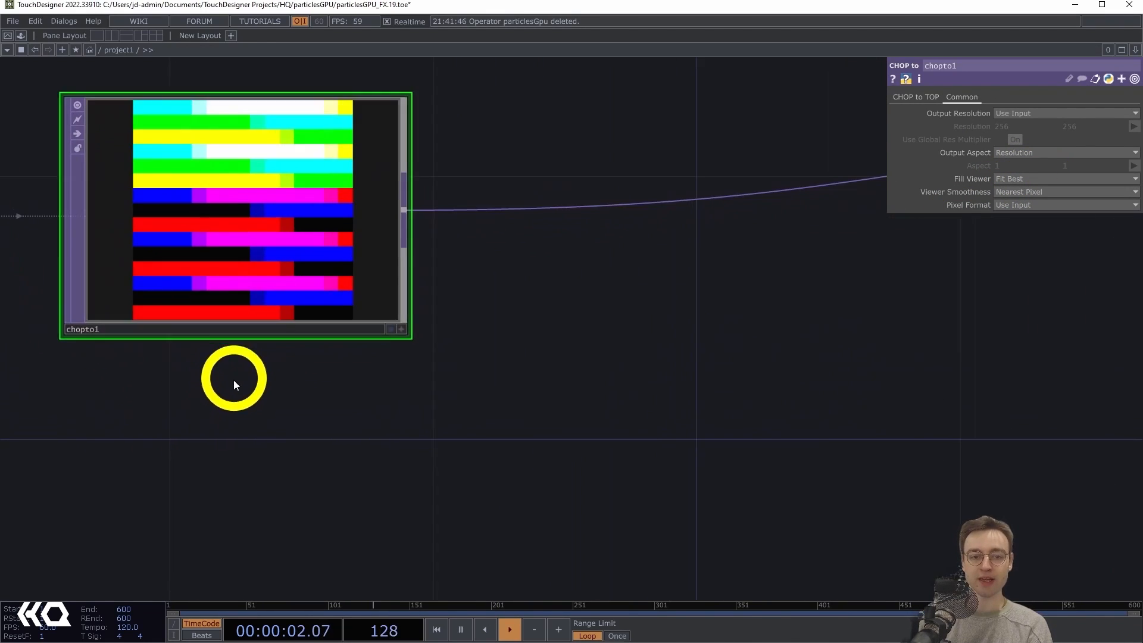
{"action": "scroll", "coordinate": [638, 459], "scroll_direction": "down", "scroll_amount": 3}
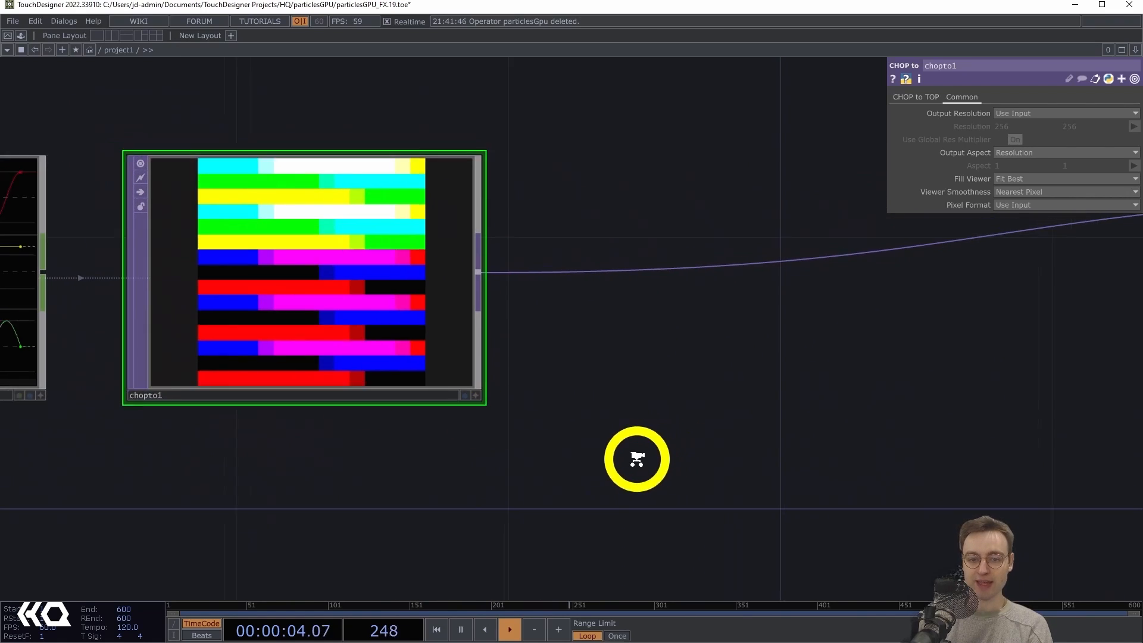
{"action": "left_click_drag", "start_coordinate": [638, 451], "coordinate": [335, 418]}
{"action": "scroll", "coordinate": [606, 450], "scroll_direction": "down", "scroll_amount": 1}
{"action": "left_click_drag", "start_coordinate": [737, 444], "coordinate": [670, 438]}
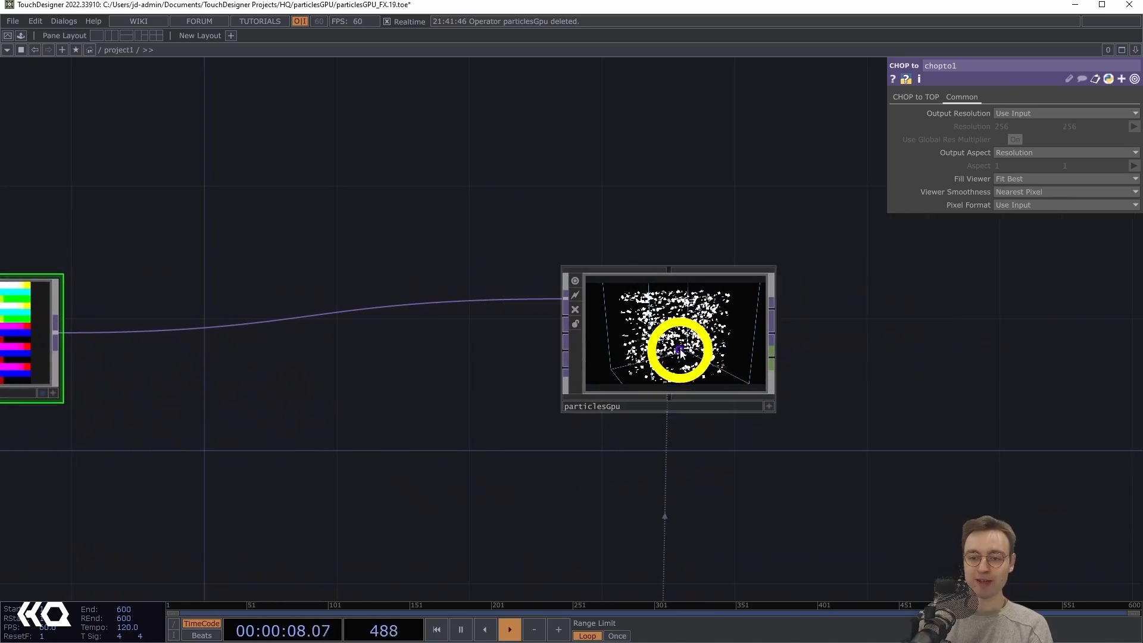
Enter the particlesGpu component's network and switch the particleSource viewer in the Particle Source group to Color display
{"action": "left_click", "coordinate": [680, 349]}
{"action": "double_click", "coordinate": [643, 327]}
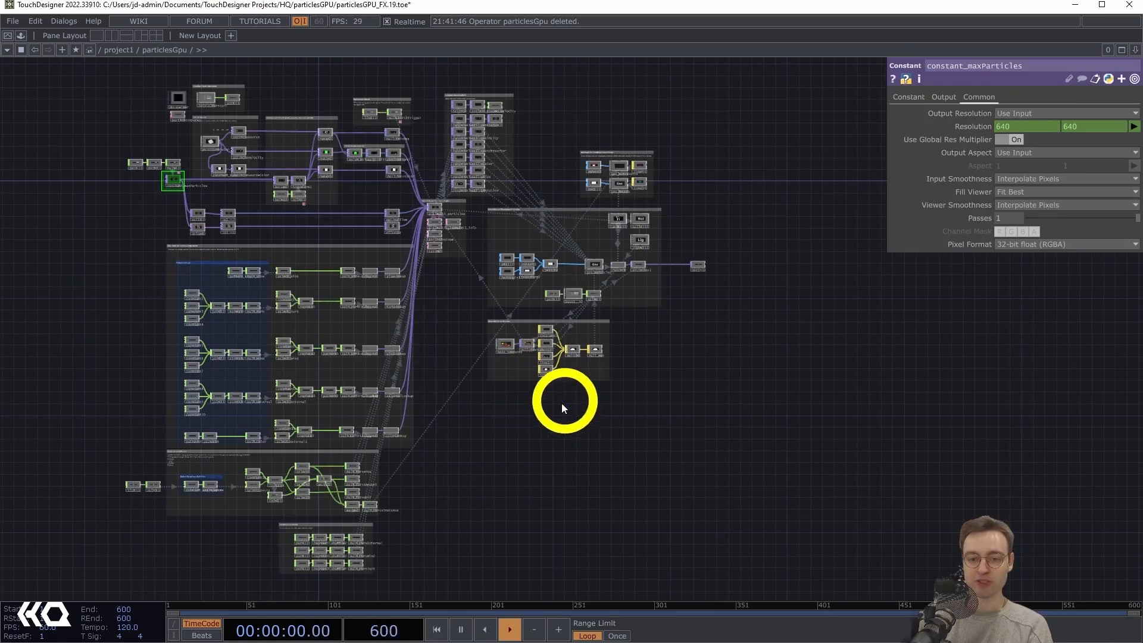
{"action": "scroll", "coordinate": [57, 166], "scroll_direction": "up", "scroll_amount": 6}
{"action": "left_click_drag", "start_coordinate": [328, 93], "coordinate": [74, 316]}
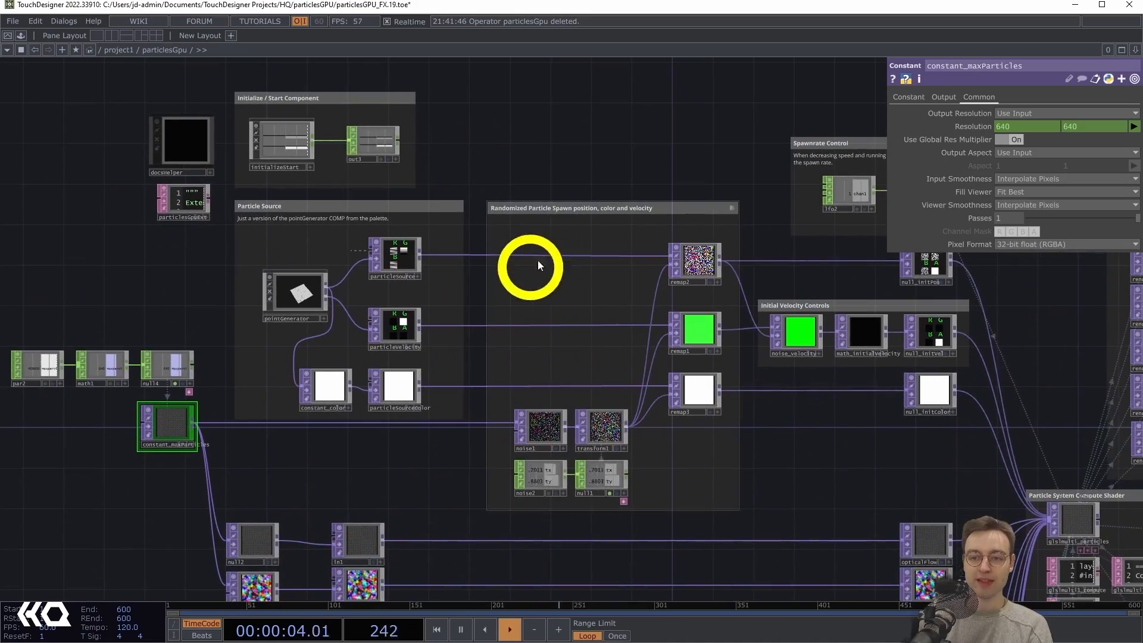
{"action": "scroll", "coordinate": [571, 149], "scroll_direction": "up", "scroll_amount": 3}
{"action": "scroll", "coordinate": [599, 140], "scroll_direction": "up", "scroll_amount": 2}
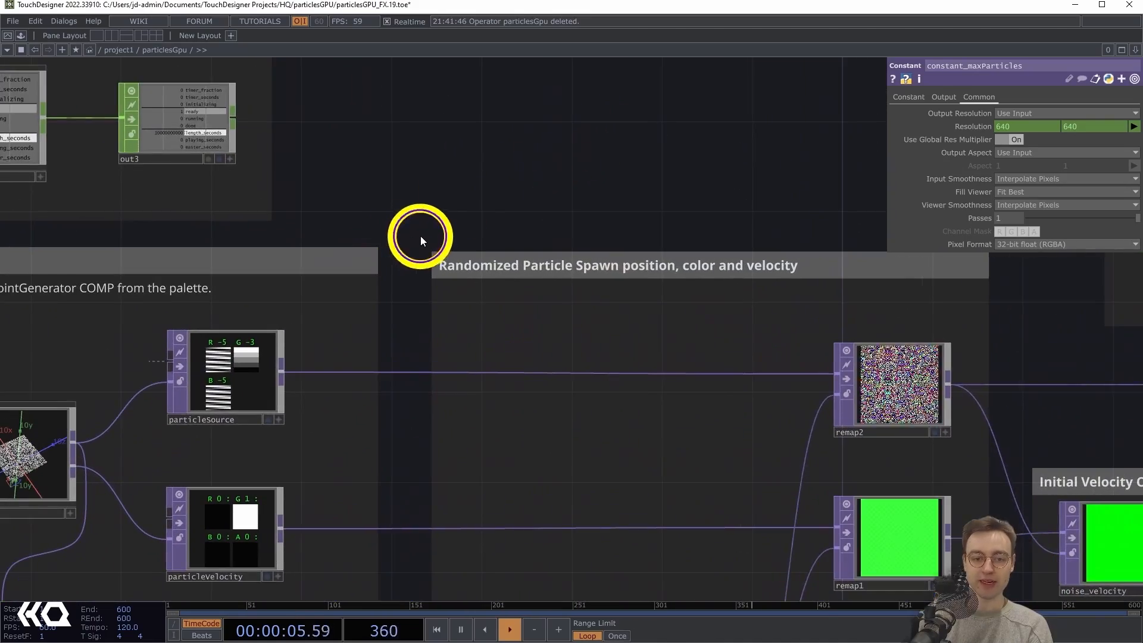
{"action": "left_click_drag", "start_coordinate": [421, 240], "coordinate": [625, 160]}
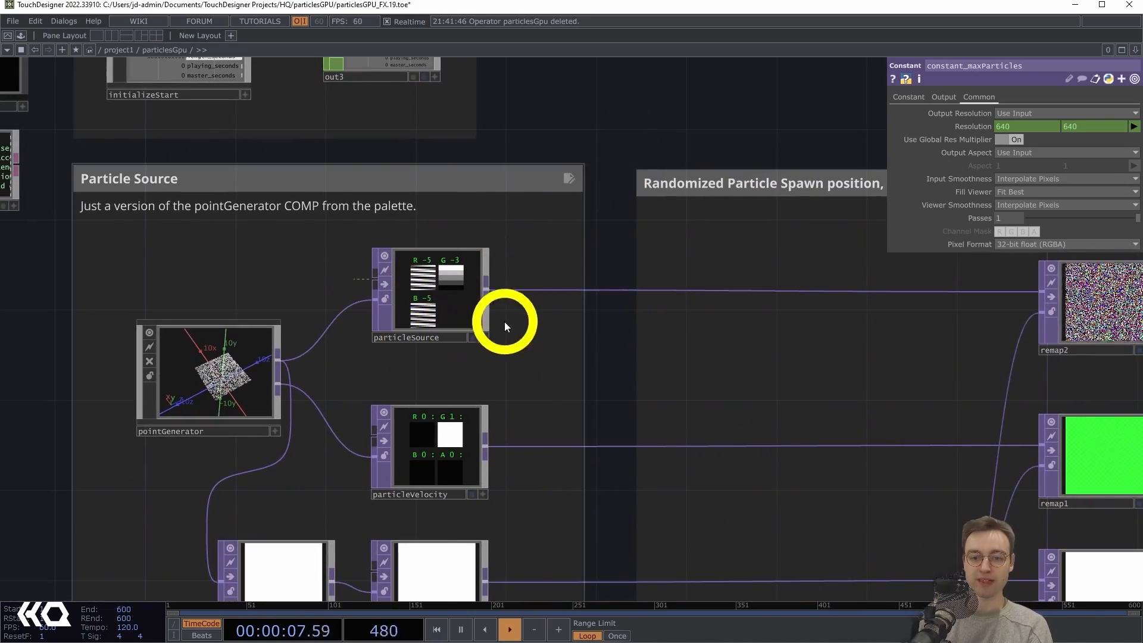
{"action": "left_click", "coordinate": [484, 337]}
{"action": "right_click", "coordinate": [446, 294]}
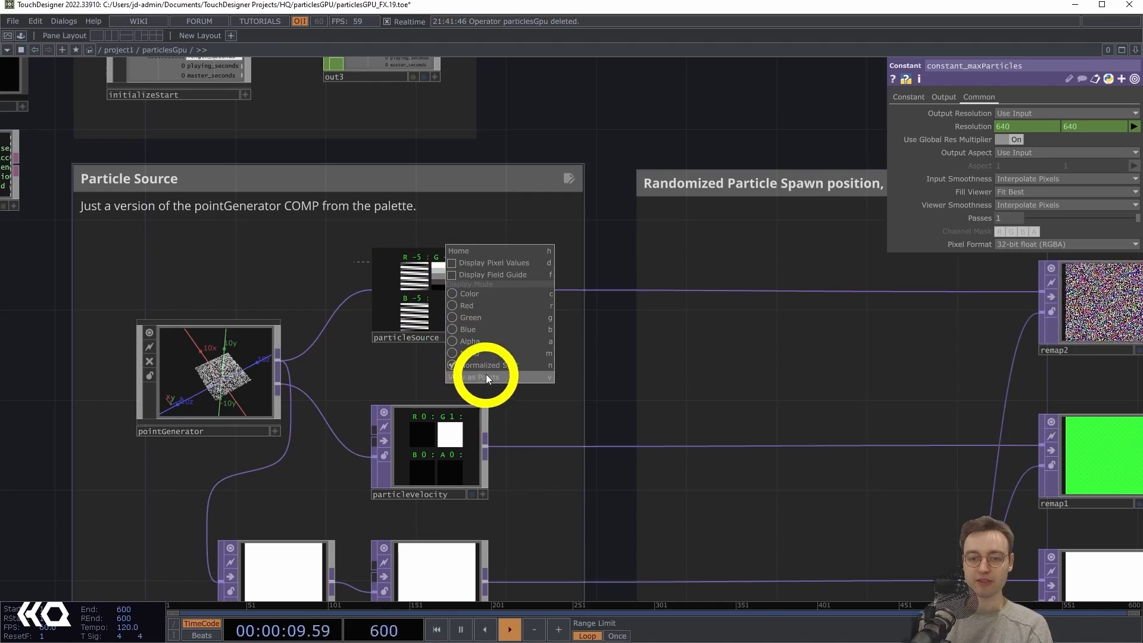
{"action": "left_click", "coordinate": [478, 294]}
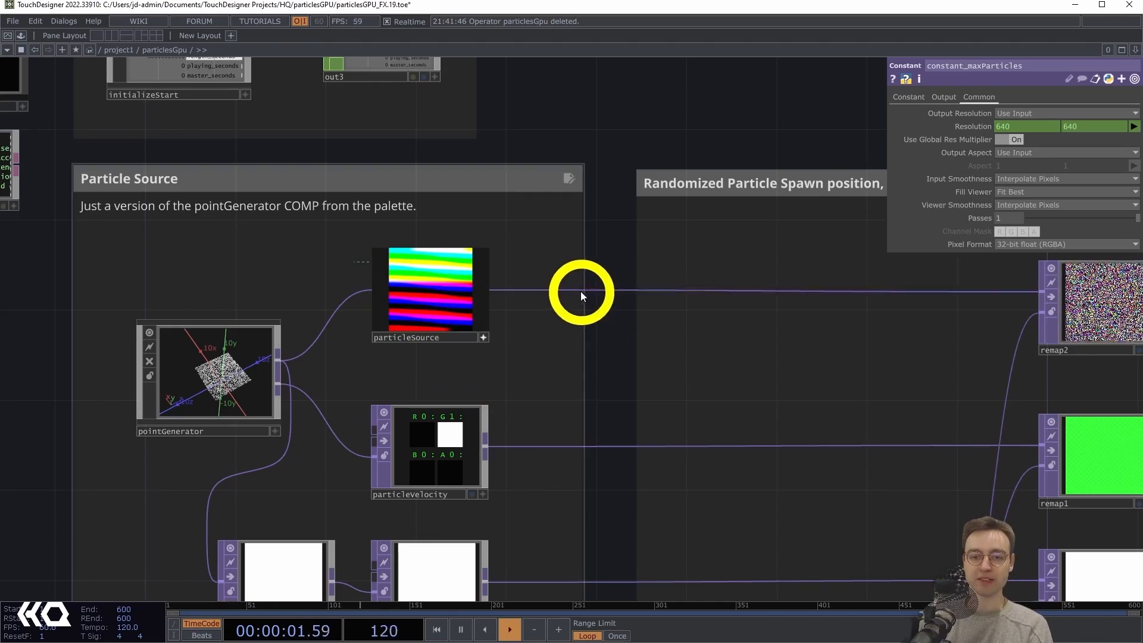
Check the Common parameters of the particleSource input inside the particlesGpu network
{"action": "scroll", "coordinate": [622, 268], "scroll_direction": "up", "scroll_amount": 2}
{"action": "middle_click_drag", "start_coordinate": [627, 259], "coordinate": [766, 266]}
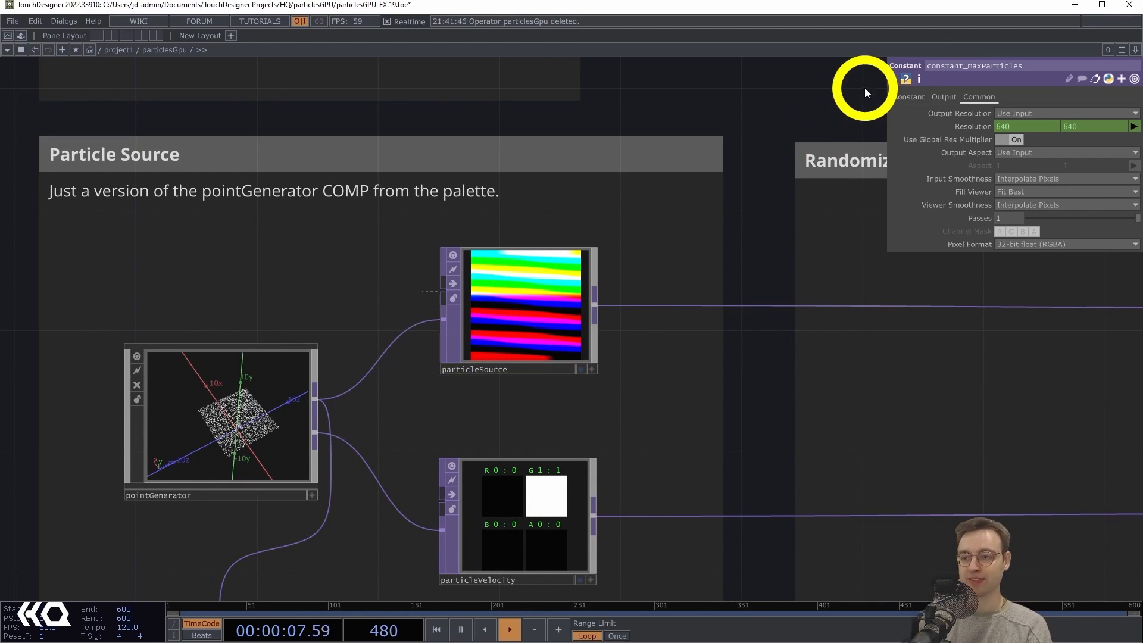
{"action": "left_click", "coordinate": [551, 283]}
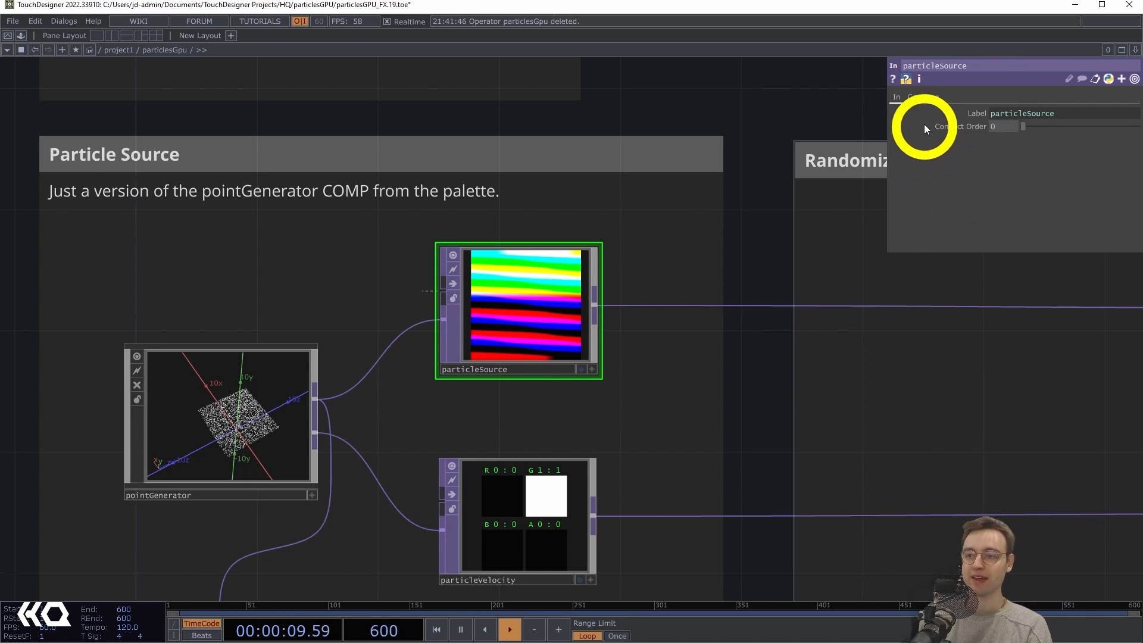
{"action": "left_click", "coordinate": [921, 98]}
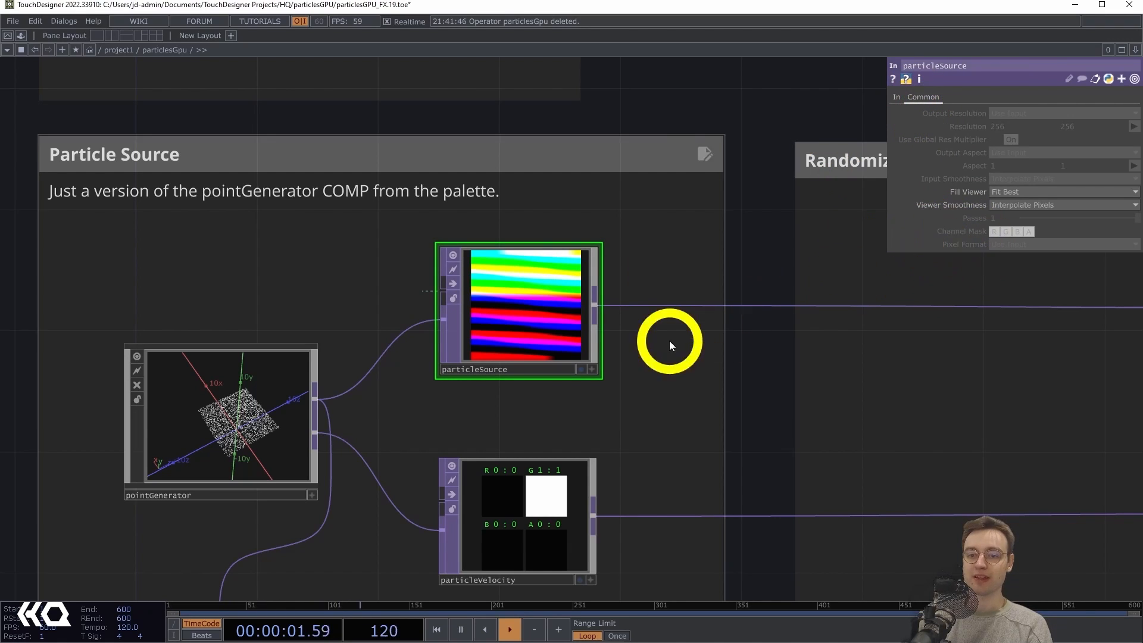
Select remap2 in the randomized spawn group and compare its Input Smoothness setting and output with the particleSource image
{"action": "scroll", "coordinate": [780, 268], "scroll_direction": "down", "scroll_amount": 6}
{"action": "left_click_drag", "start_coordinate": [824, 230], "coordinate": [617, 252]}
{"action": "left_click", "coordinate": [754, 291]}
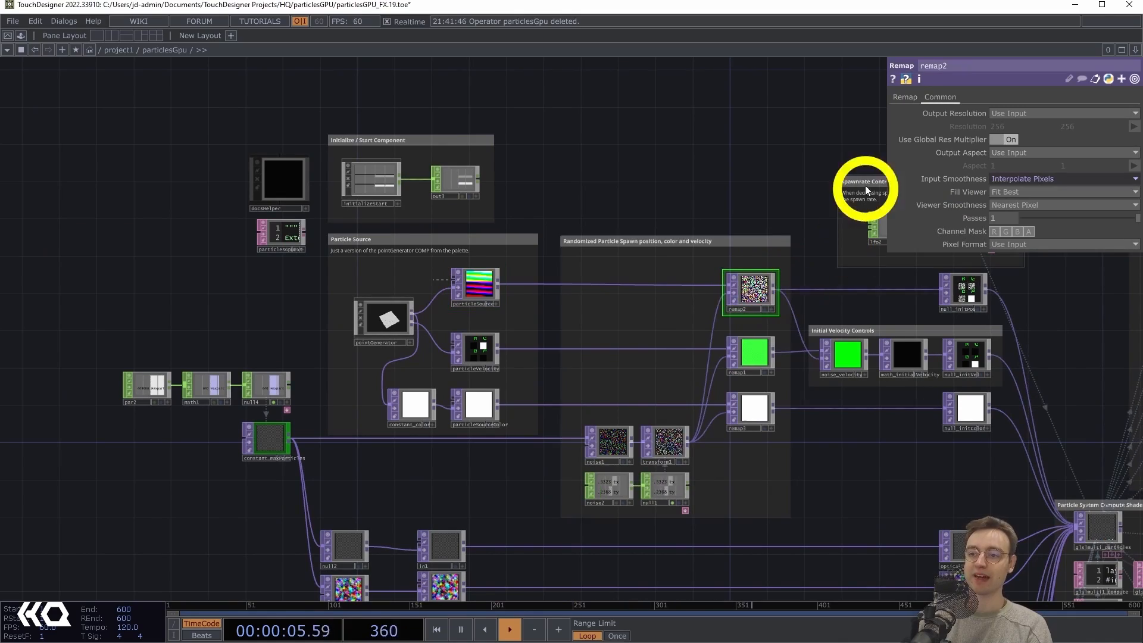
{"action": "scroll", "coordinate": [758, 204], "scroll_direction": "up", "scroll_amount": 4}
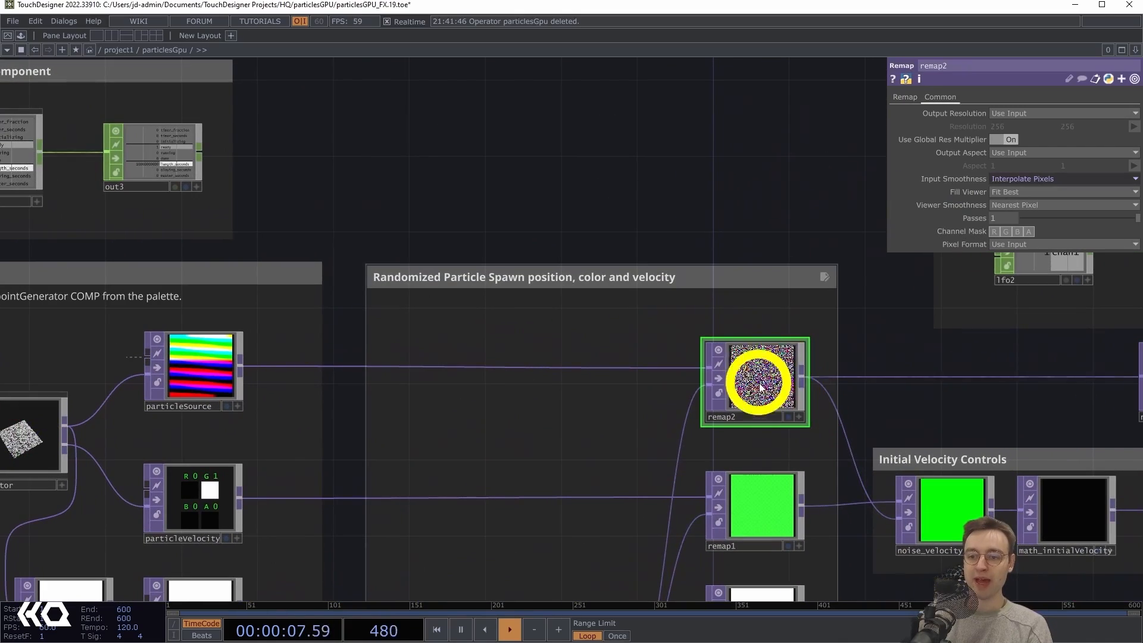
{"action": "left_click_drag", "start_coordinate": [857, 339], "coordinate": [808, 313]}
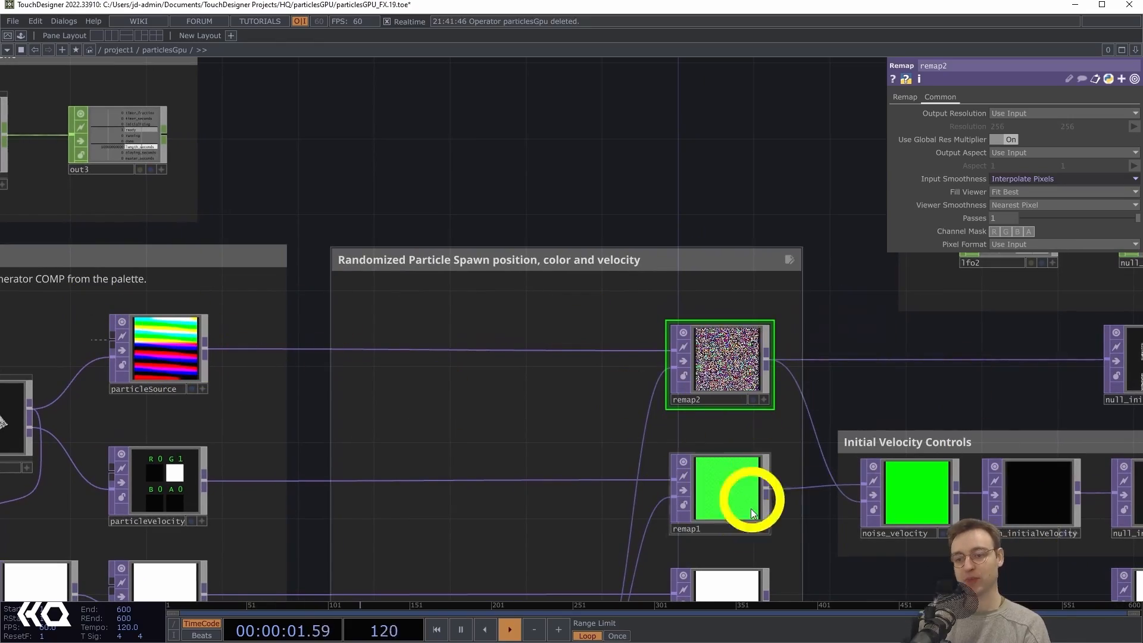
{"action": "left_click_drag", "start_coordinate": [876, 398], "coordinate": [839, 259]}
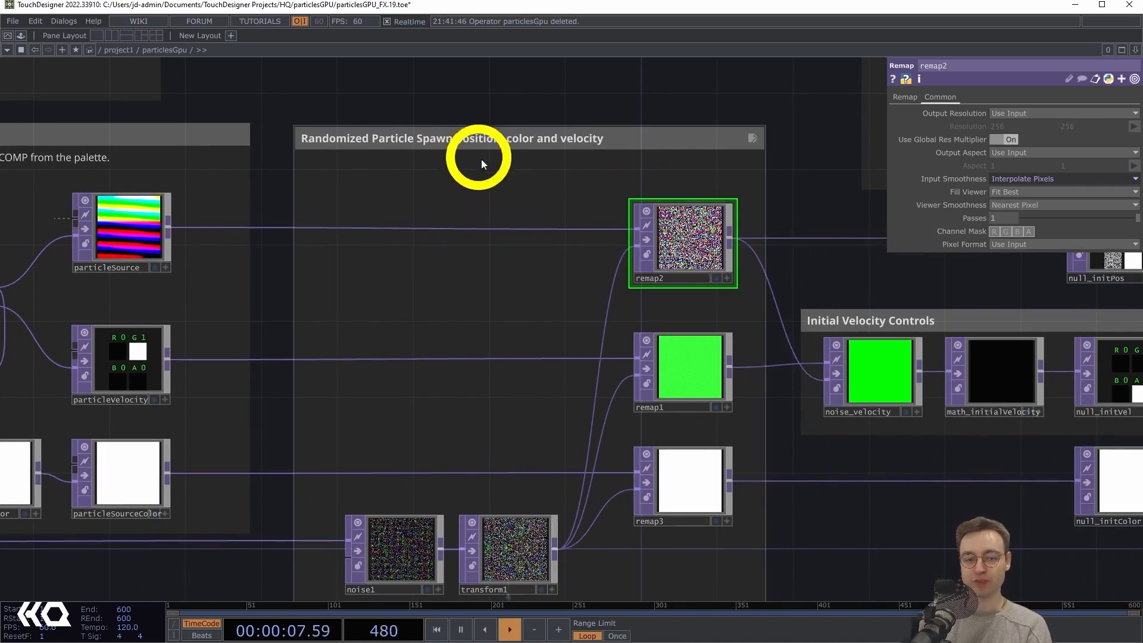
{"action": "middle_click_drag", "start_coordinate": [515, 131], "coordinate": [541, 188]}
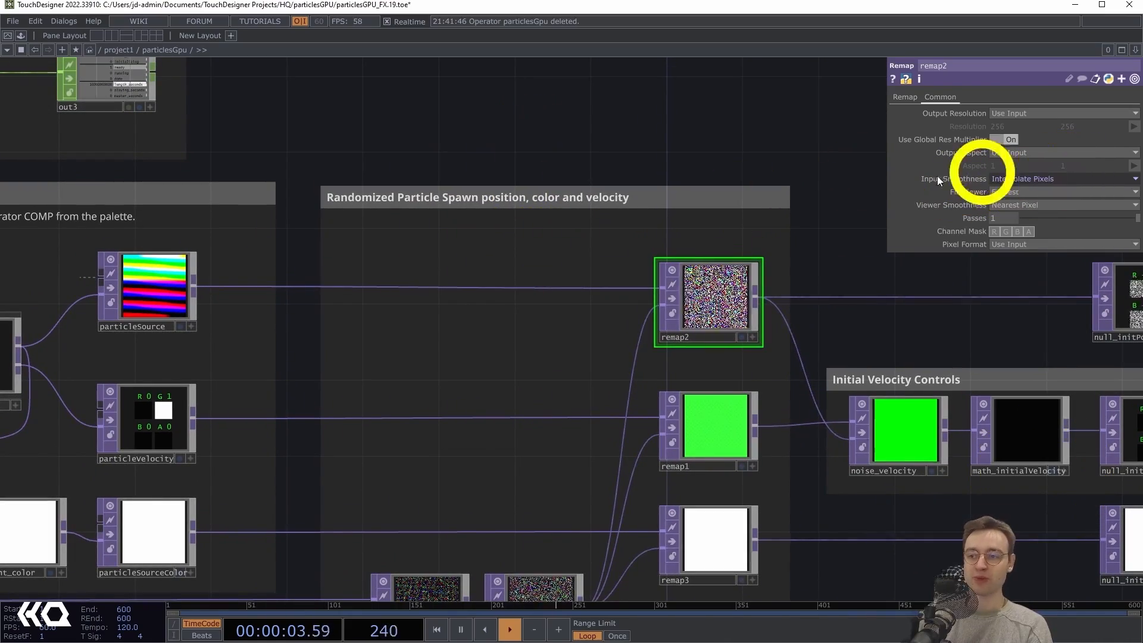
{"action": "middle_click_drag", "start_coordinate": [248, 157], "coordinate": [328, 148]}
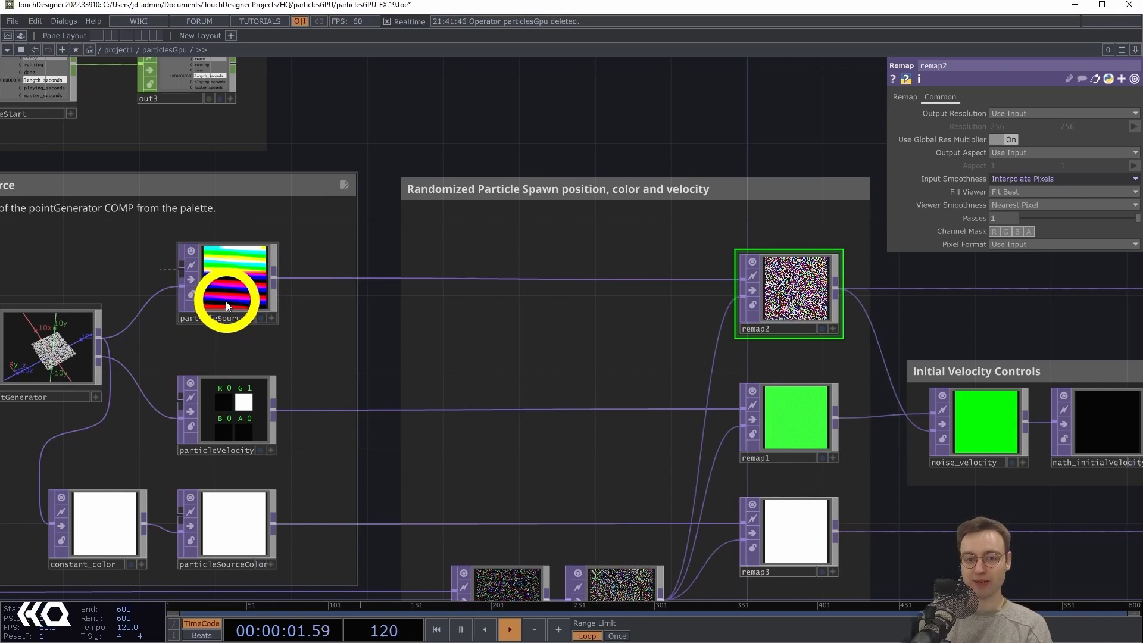
{"action": "scroll", "coordinate": [250, 144], "scroll_direction": "up", "scroll_amount": 3}
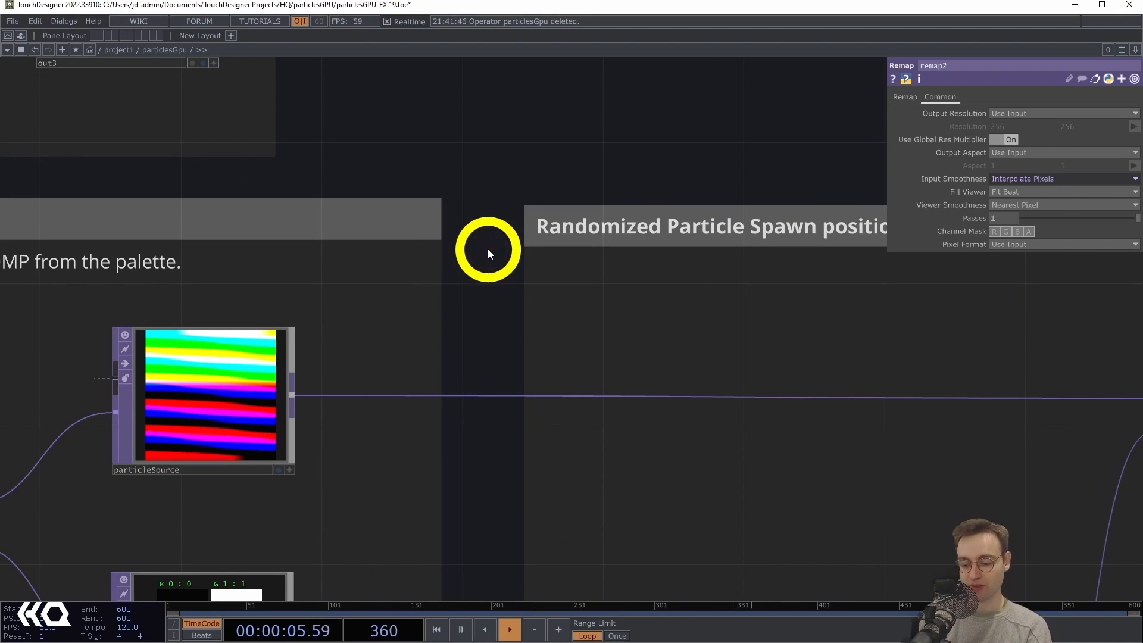
Return to the project1 network and inspect the emitted rings from above and the side in the particlesGpu interactive viewer
{"action": "key", "text": "u"}
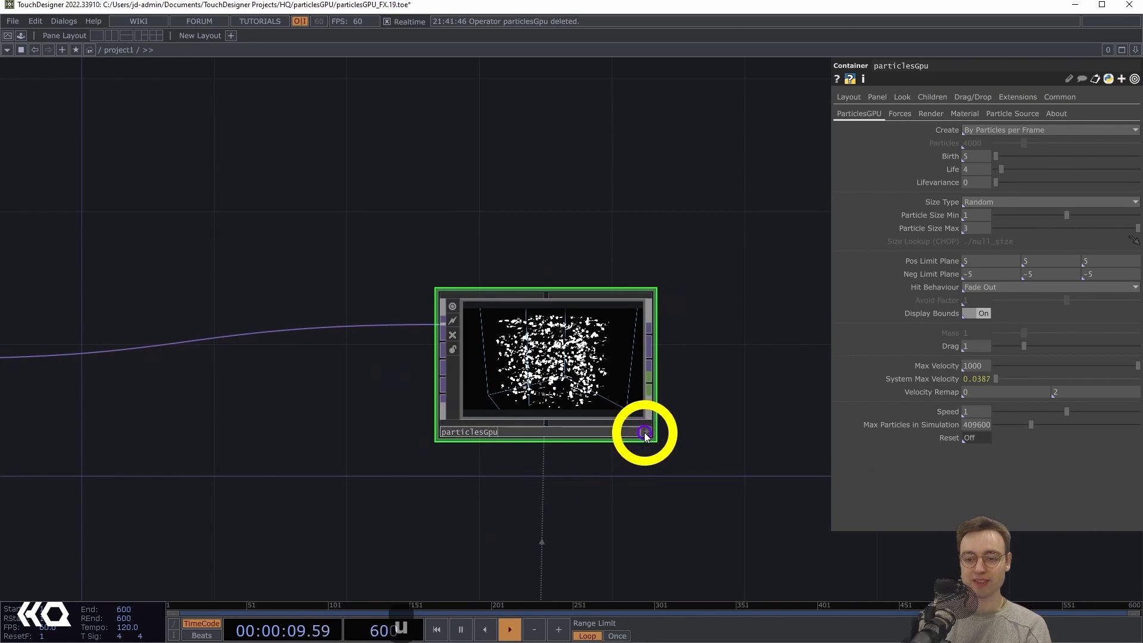
{"action": "left_click", "coordinate": [645, 432]}
{"action": "scroll", "coordinate": [648, 464], "scroll_direction": "up", "scroll_amount": 2}
{"action": "left_click_drag", "start_coordinate": [575, 408], "coordinate": [565, 458]}
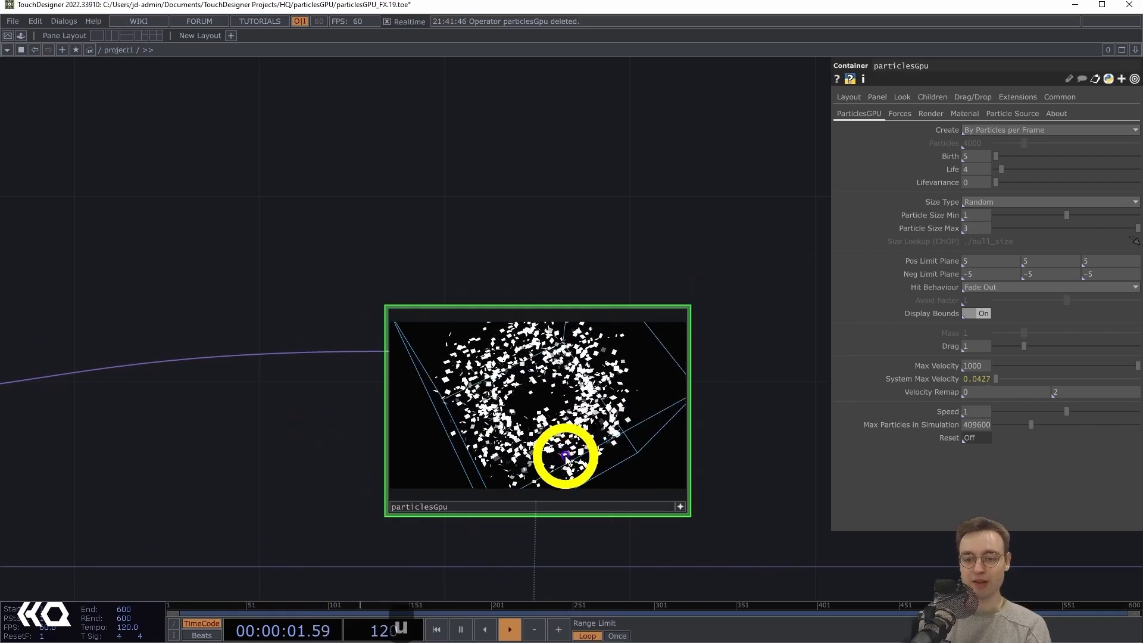
{"action": "scroll", "coordinate": [554, 247], "scroll_direction": "up", "scroll_amount": 4}
{"action": "left_click_drag", "start_coordinate": [516, 209], "coordinate": [488, 89]}
{"action": "left_click_drag", "start_coordinate": [547, 130], "coordinate": [530, 98]}
{"action": "left_click_drag", "start_coordinate": [590, 389], "coordinate": [517, 247]}
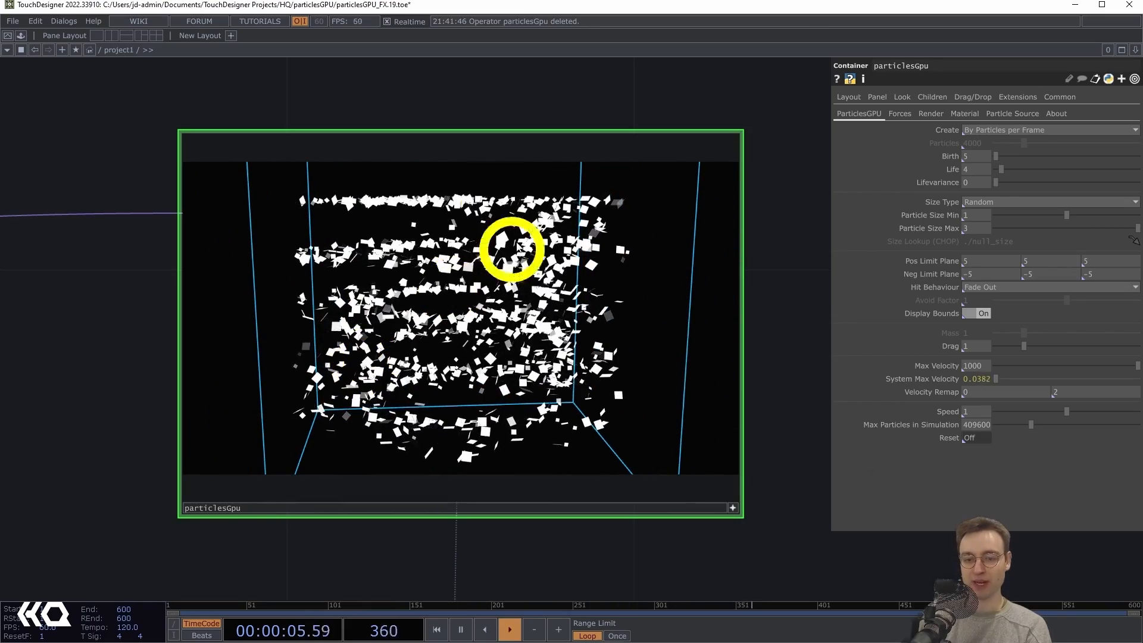
{"action": "left_click", "coordinate": [733, 508]}
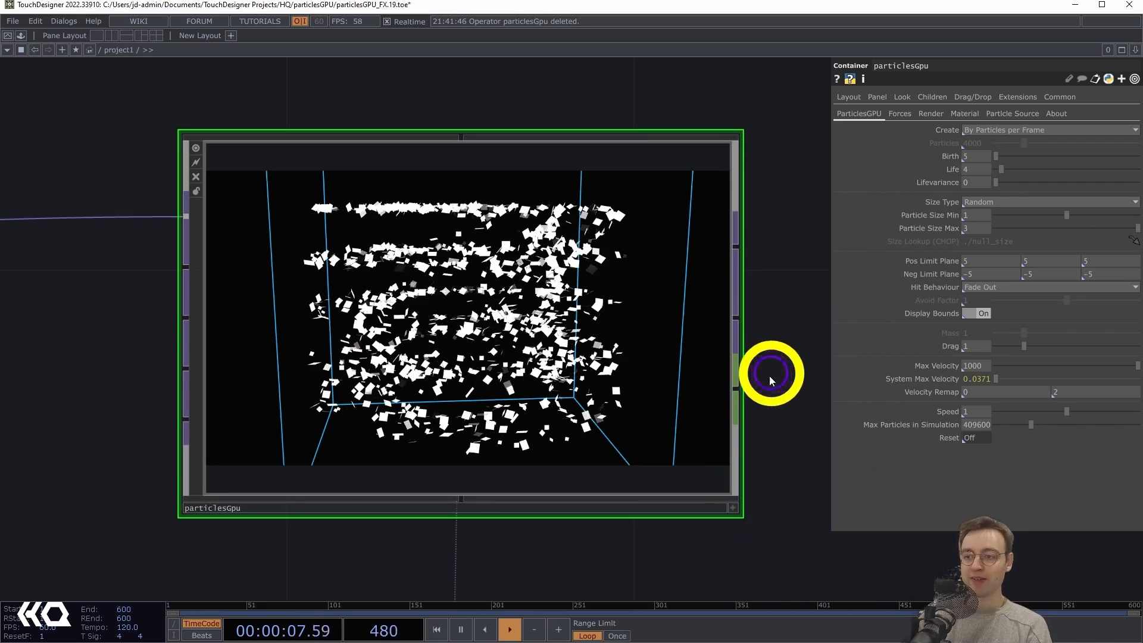
Disconnect the chopto1 TOP from particlesGpu and turn off Interpolate Source Point Position in its Particle Source settings
{"action": "left_click", "coordinate": [1005, 115]}
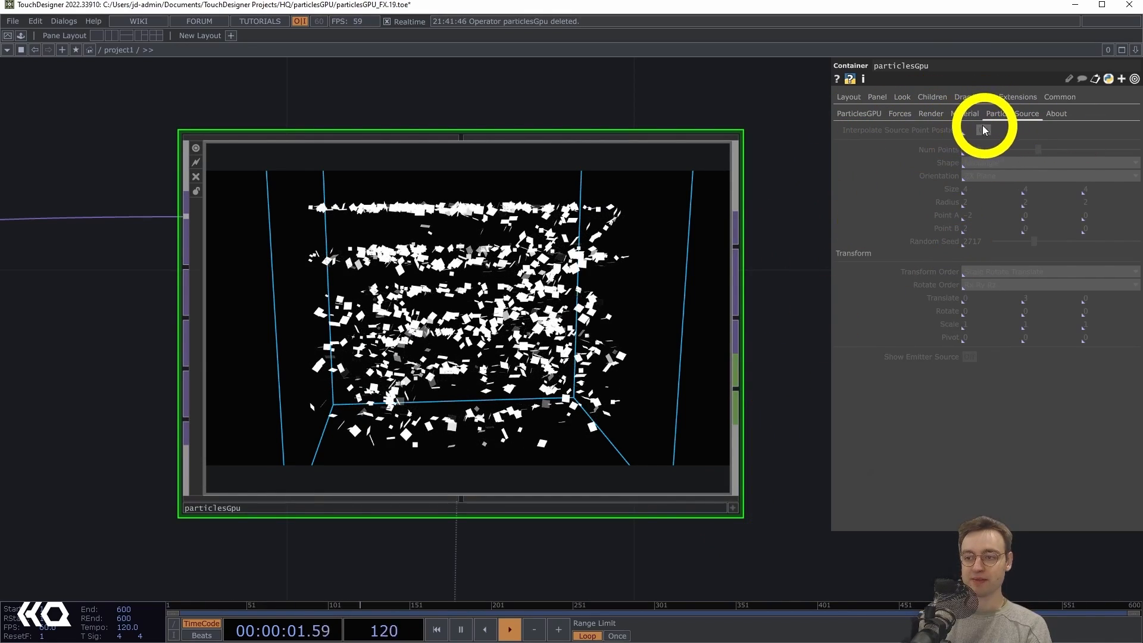
{"action": "left_click", "coordinate": [982, 130]}
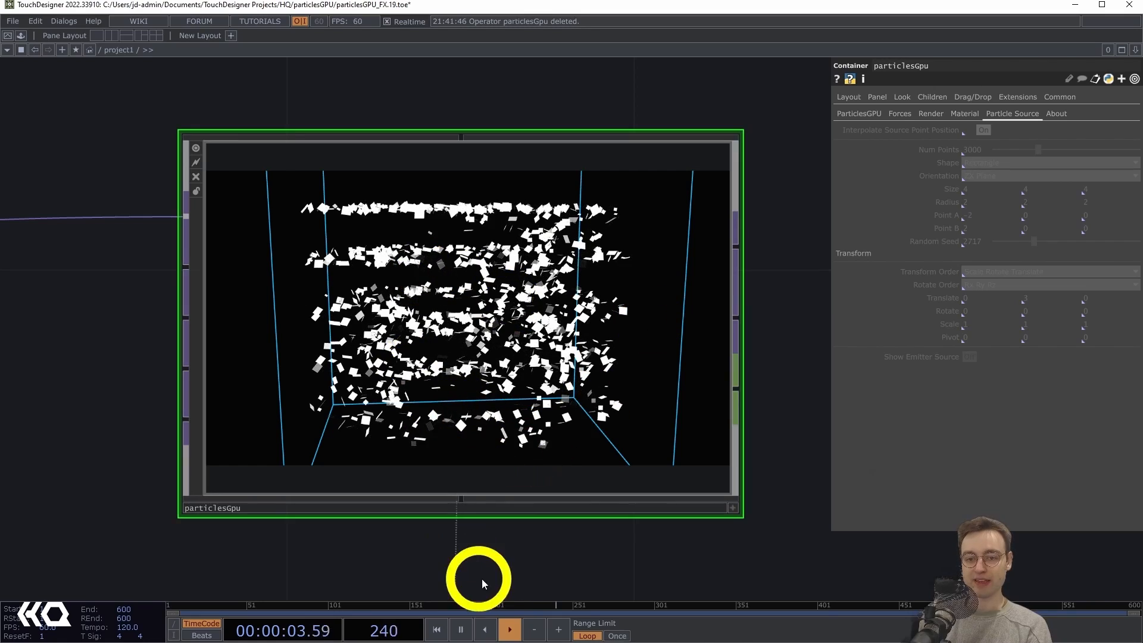
{"action": "left_click_drag", "start_coordinate": [588, 560], "coordinate": [735, 533]}
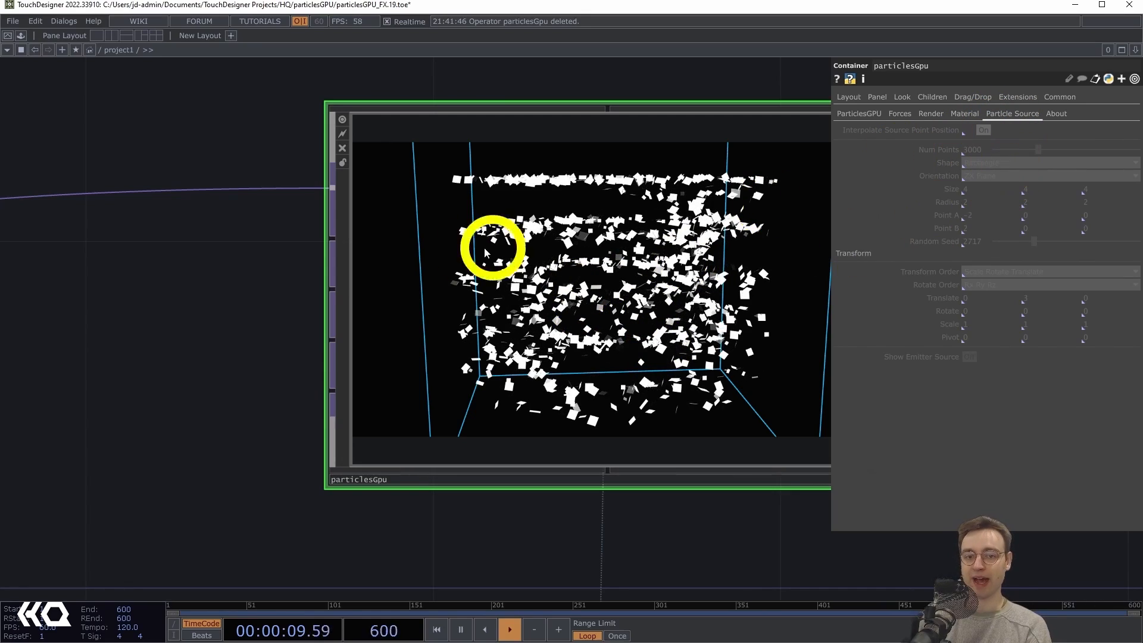
{"action": "left_click_drag", "start_coordinate": [260, 294], "coordinate": [269, 284]}
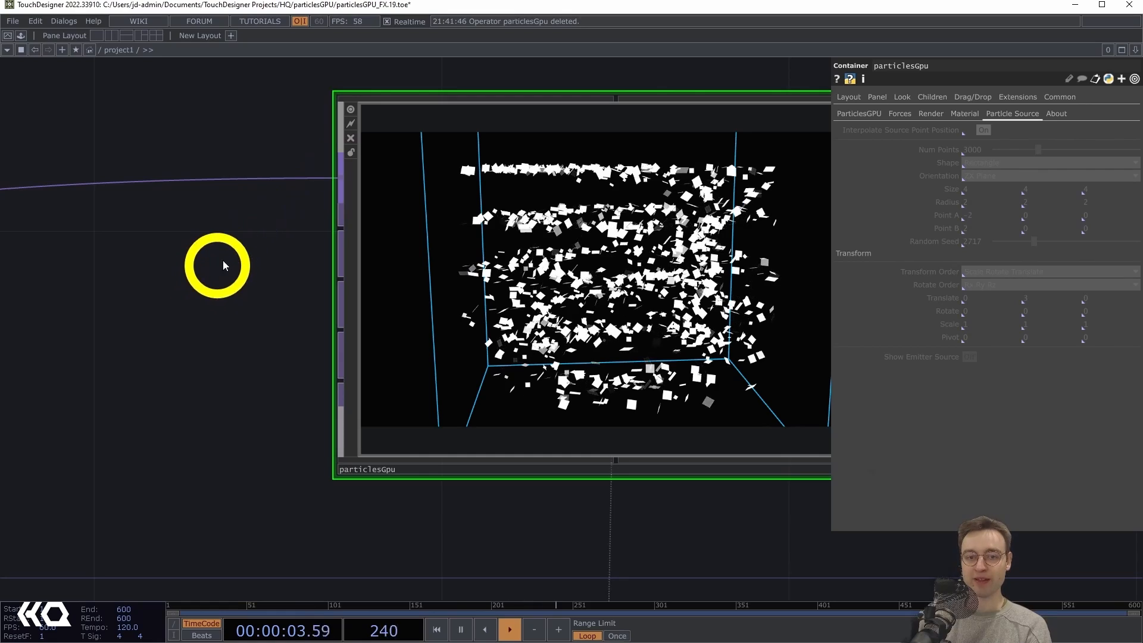
{"action": "right_click", "coordinate": [235, 178]}
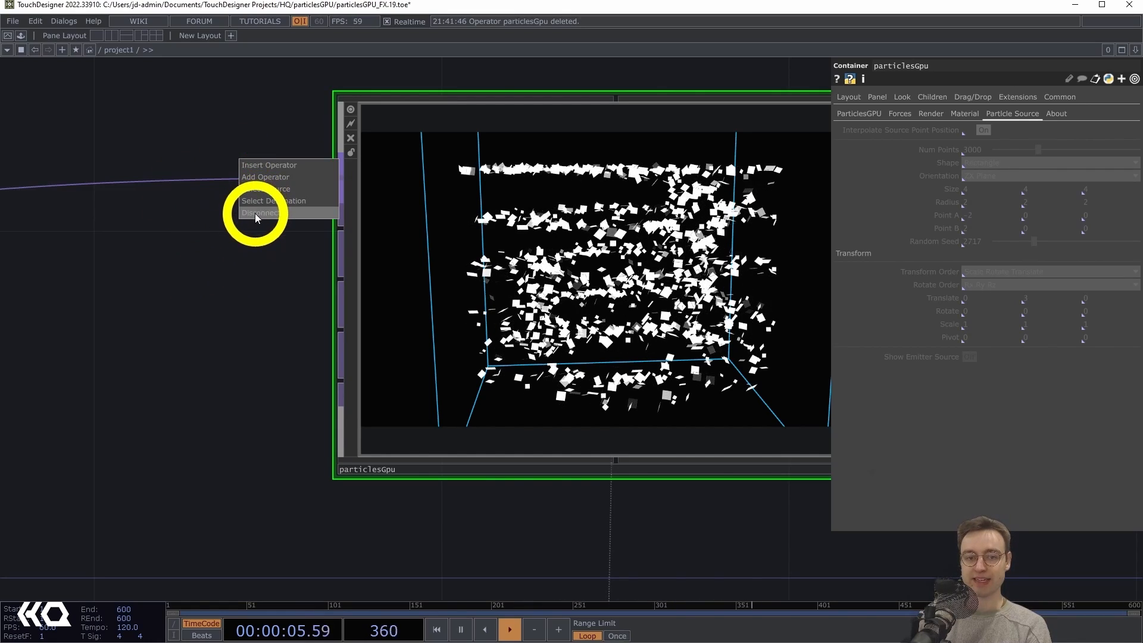
{"action": "left_click", "coordinate": [255, 213]}
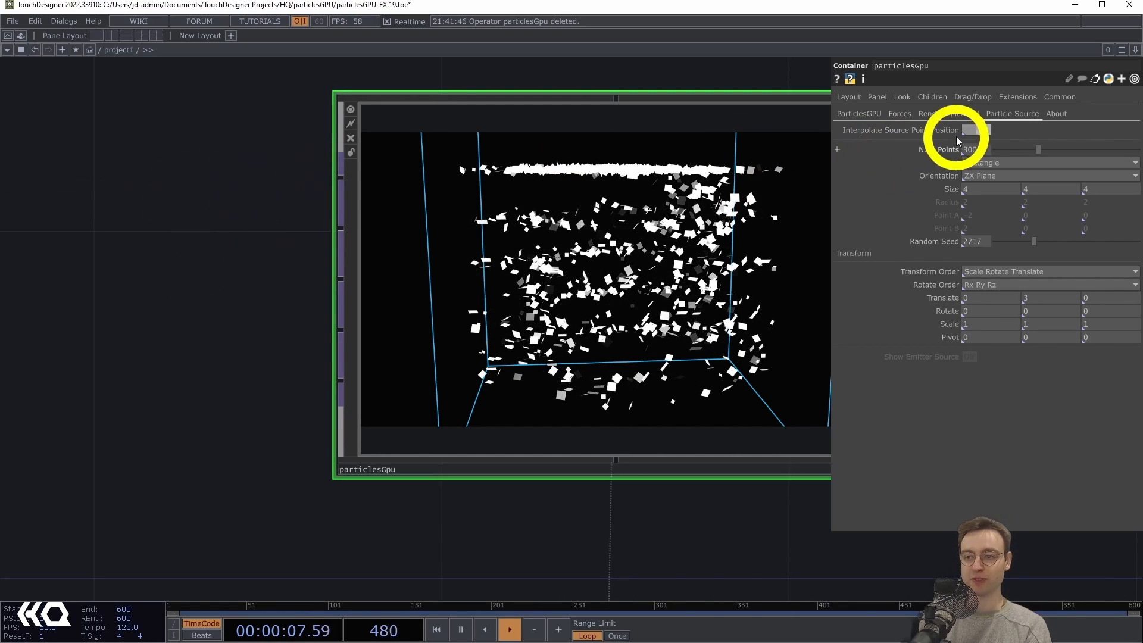
{"action": "left_click", "coordinate": [977, 130]}
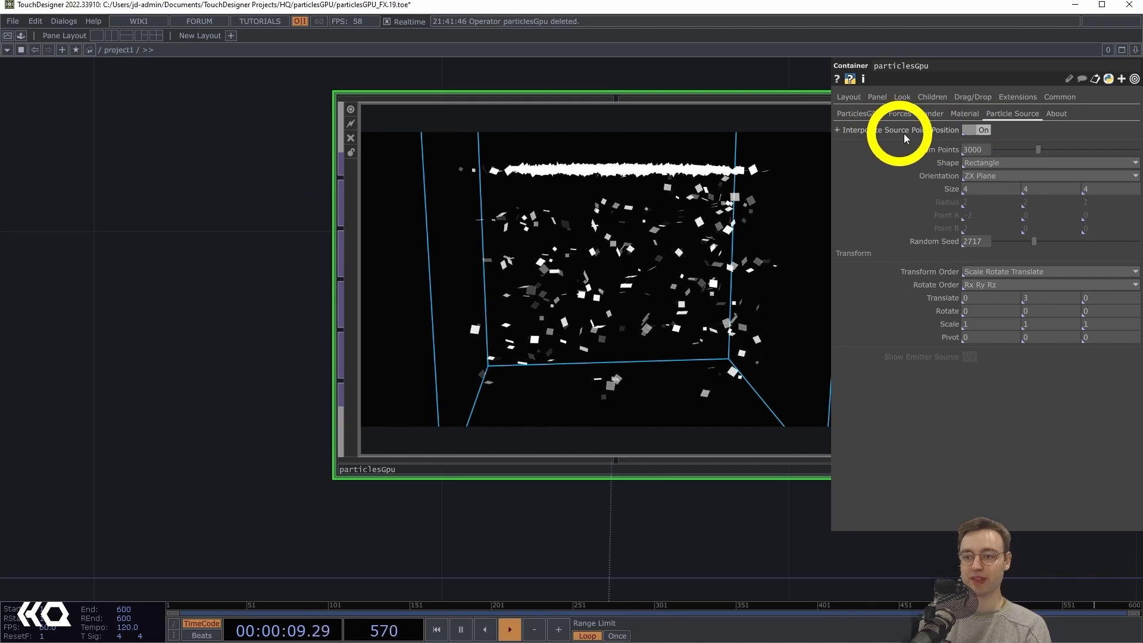
{"action": "left_click", "coordinate": [982, 127]}
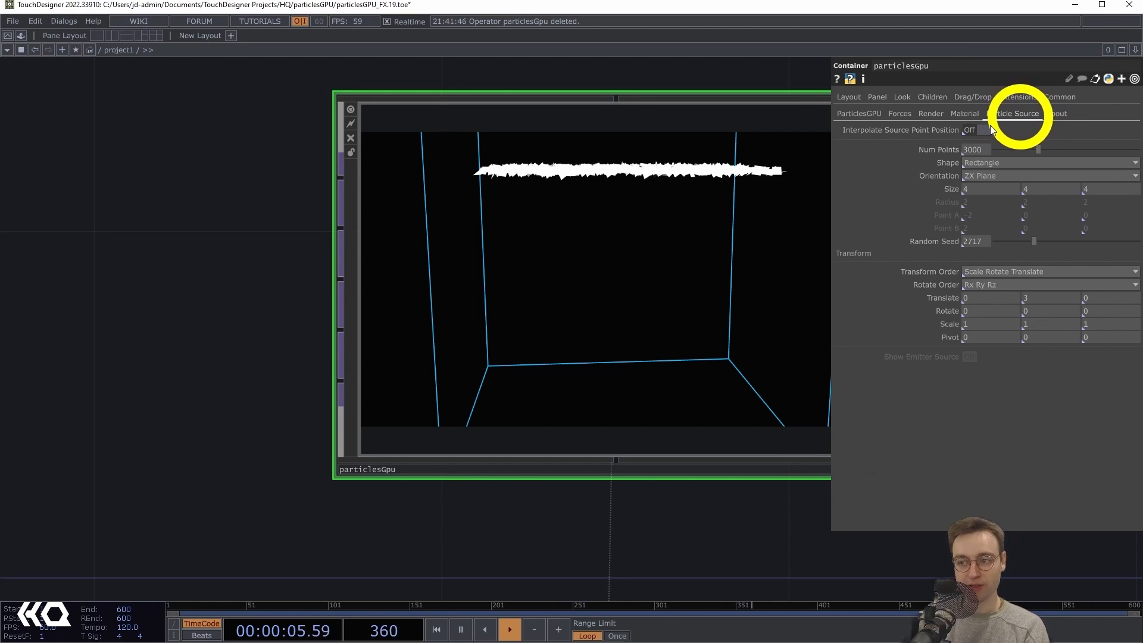
Reconnect the chopto1 TOP to the first input of particlesGpu so the particles emit from the circle copies
{"action": "scroll", "coordinate": [179, 312], "scroll_direction": "down", "scroll_amount": 4}
{"action": "left_click_drag", "start_coordinate": [143, 328], "coordinate": [459, 330]}
{"action": "scroll", "coordinate": [459, 334], "scroll_direction": "down", "scroll_amount": 3}
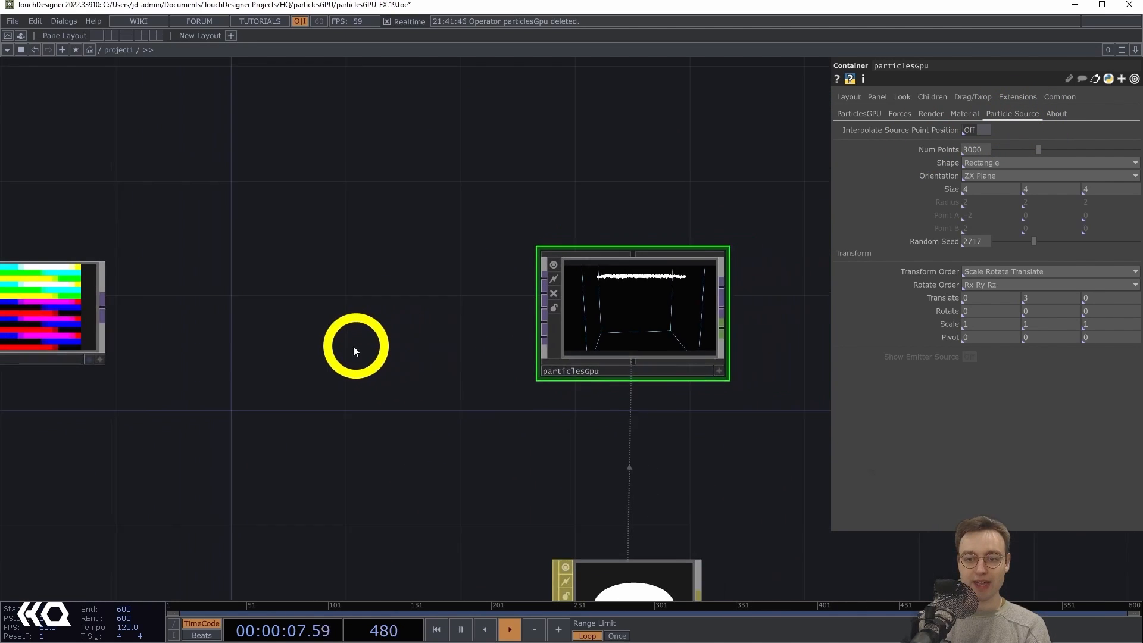
{"action": "left_click_drag", "start_coordinate": [141, 313], "coordinate": [527, 287]}
{"action": "scroll", "coordinate": [638, 394], "scroll_direction": "up", "scroll_amount": 6}
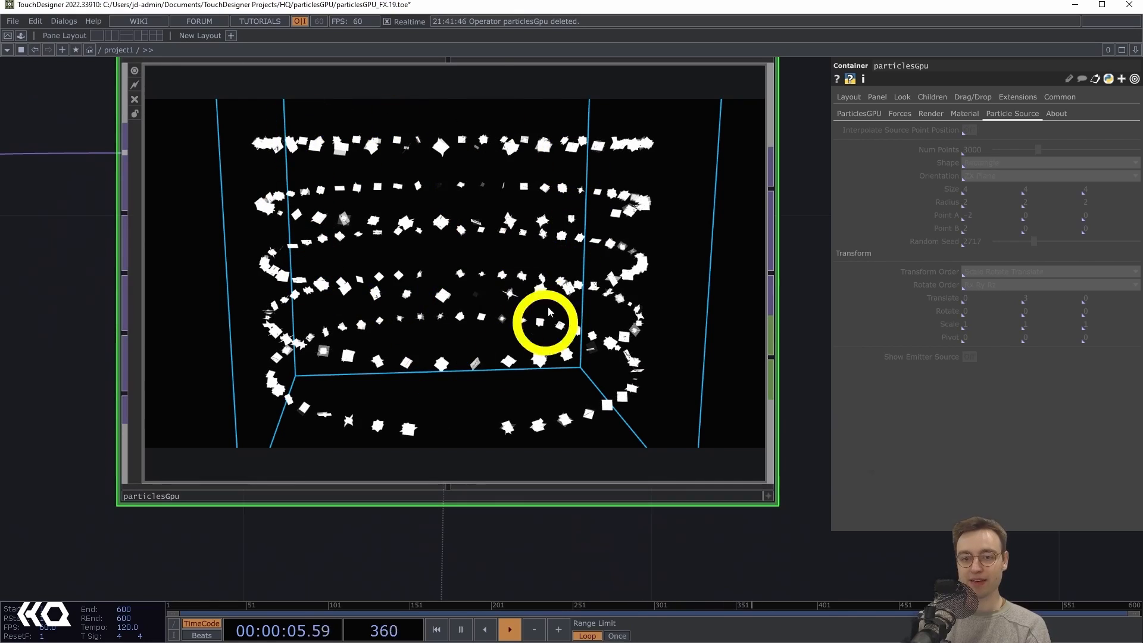
Orbit the particlesGpu interactive viewer to inspect the emitted rings from above and from the side
{"action": "left_click", "coordinate": [768, 495]}
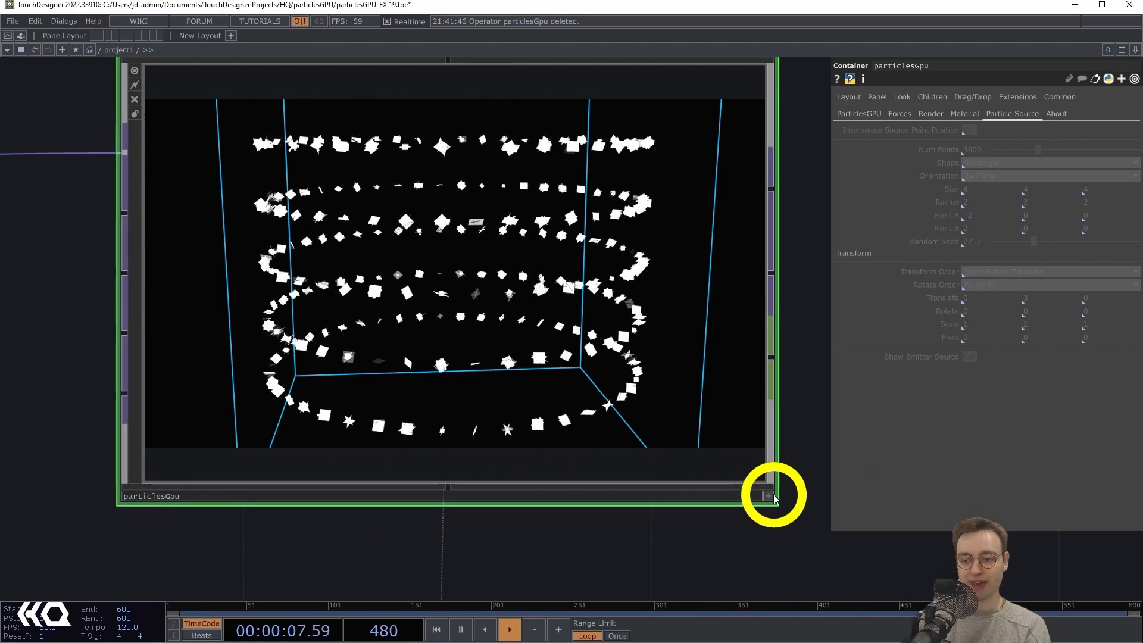
{"action": "left_click_drag", "start_coordinate": [484, 327], "coordinate": [462, 287]}
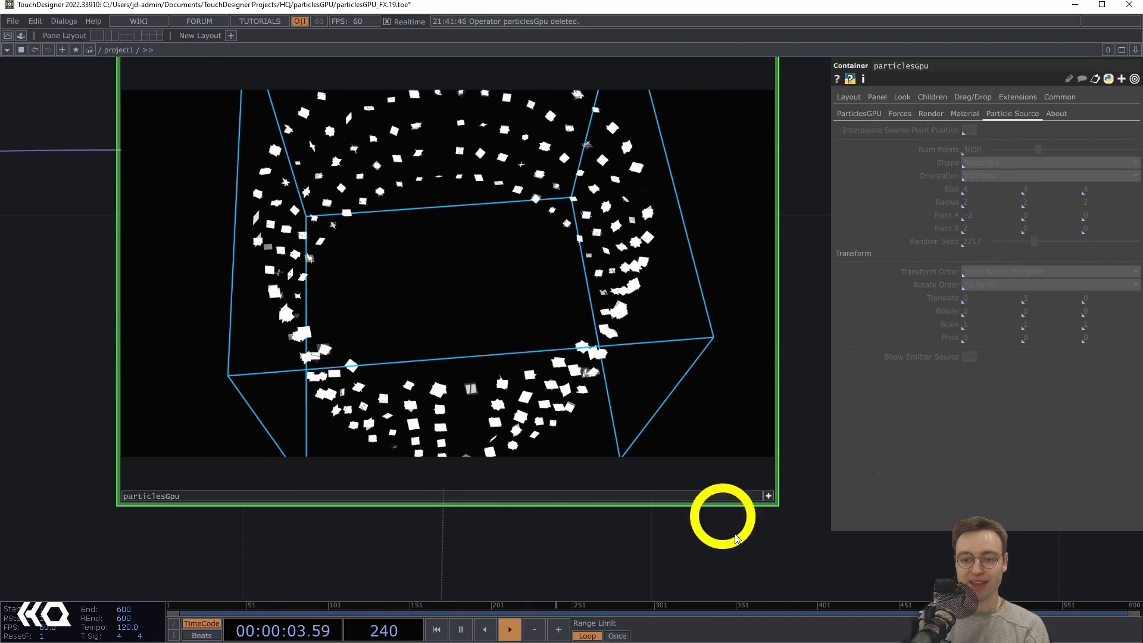
{"action": "left_click_drag", "start_coordinate": [566, 357], "coordinate": [495, 275]}
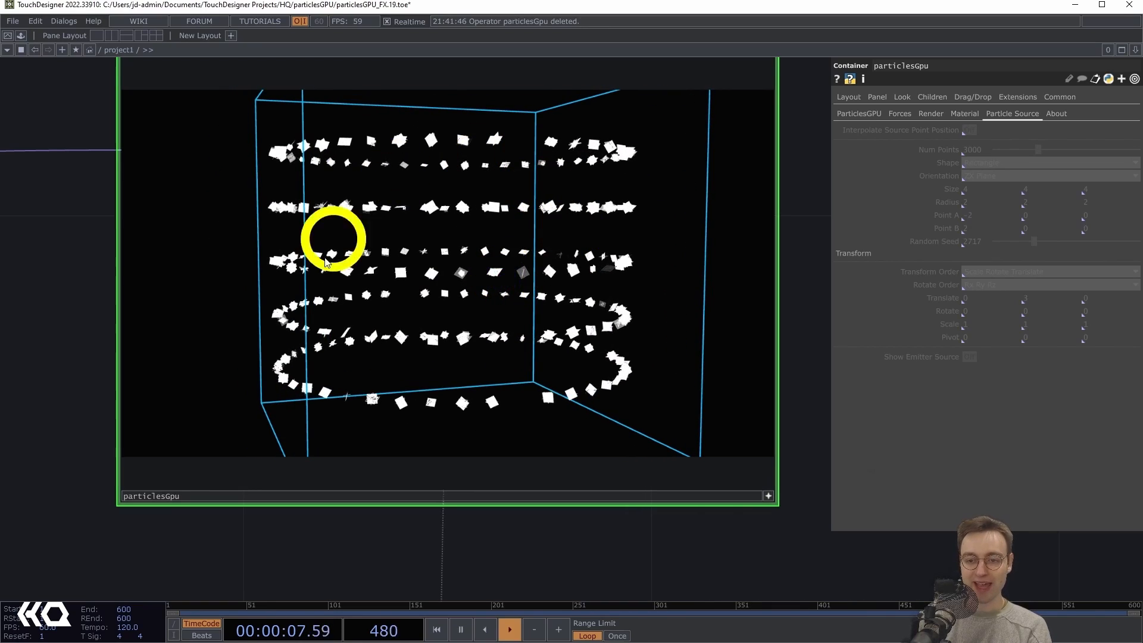
{"action": "left_click", "coordinate": [769, 496]}
{"action": "scroll", "coordinate": [536, 558], "scroll_direction": "down", "scroll_amount": 5}
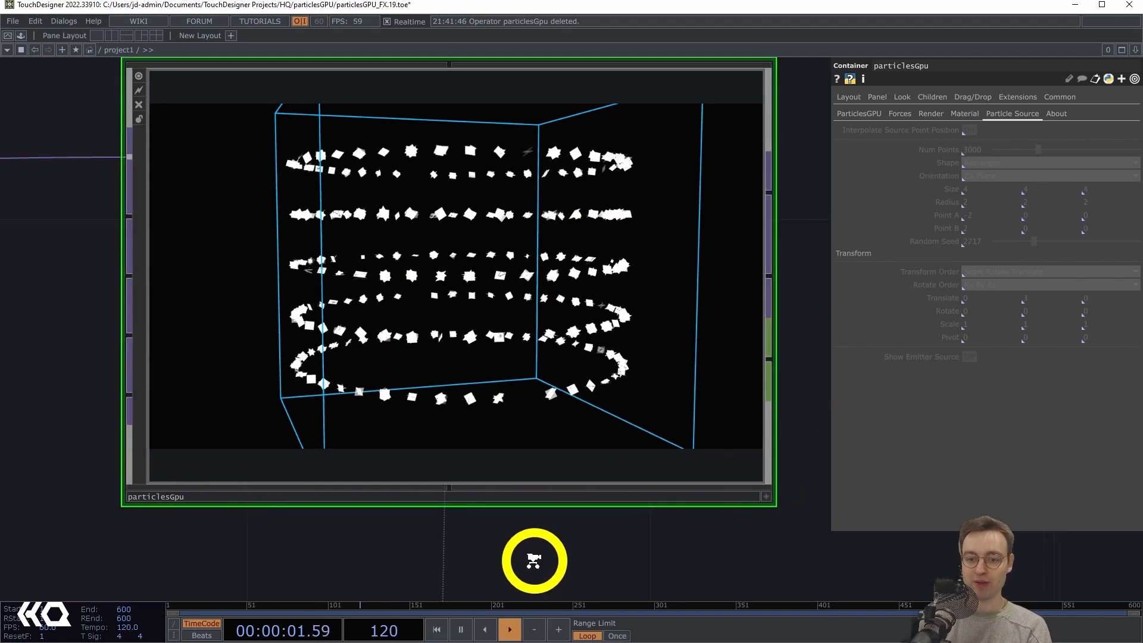
{"action": "left_click_drag", "start_coordinate": [729, 529], "coordinate": [970, 477]}
{"action": "left_click_drag", "start_coordinate": [417, 417], "coordinate": [661, 349]}
{"action": "left_click_drag", "start_coordinate": [484, 373], "coordinate": [361, 380]}
{"action": "scroll", "coordinate": [302, 376], "scroll_direction": "down", "scroll_amount": 3}
{"action": "scroll", "coordinate": [323, 378], "scroll_direction": "down", "scroll_amount": 1}
{"action": "scroll", "coordinate": [313, 391], "scroll_direction": "down", "scroll_amount": 1}
{"action": "left_click_drag", "start_coordinate": [529, 413], "coordinate": [528, 355]}
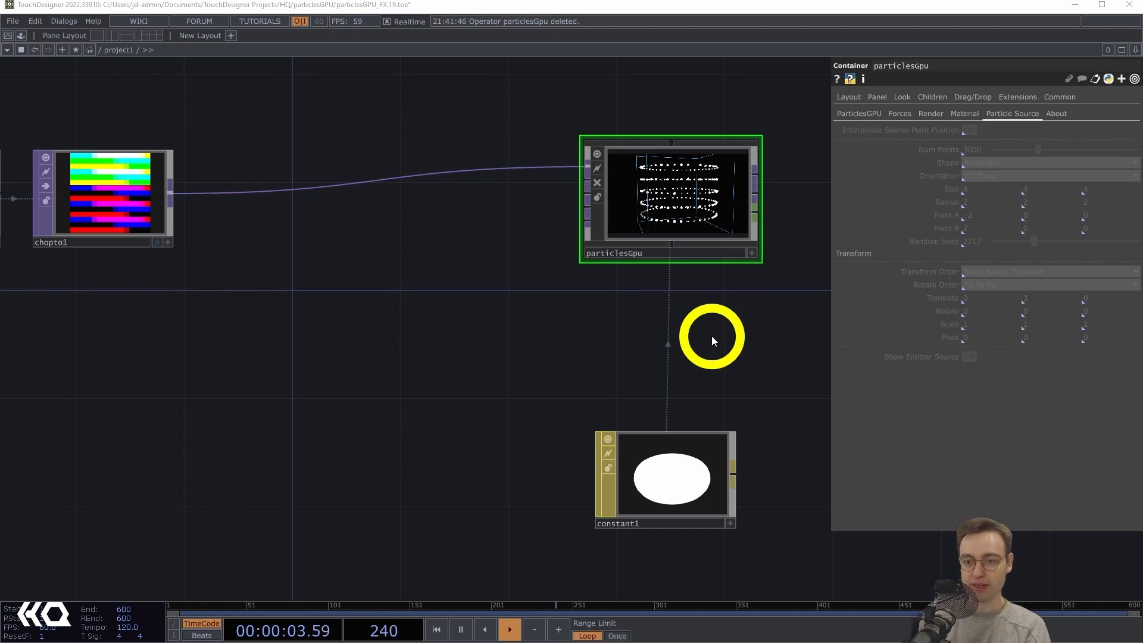
{"action": "left_click_drag", "start_coordinate": [414, 303], "coordinate": [403, 286]}
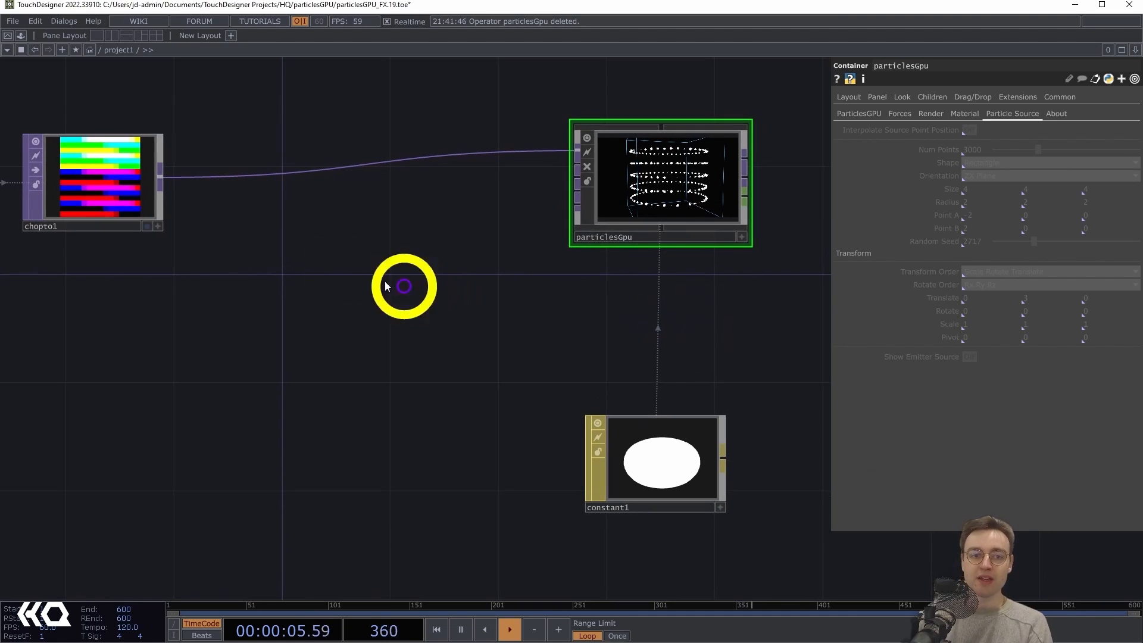
Add a Ramp TOP in the empty area below chopto1
{"action": "left_click_drag", "start_coordinate": [279, 283], "coordinate": [455, 252]}
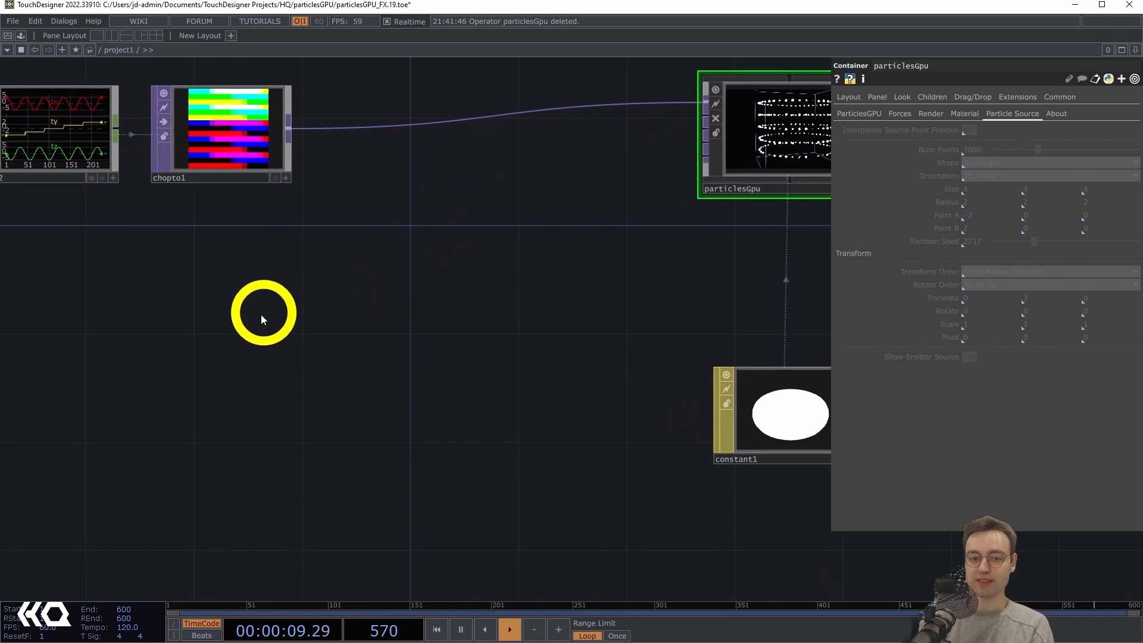
{"action": "double_click", "coordinate": [187, 351]}
{"action": "left_click_drag", "start_coordinate": [146, 170], "coordinate": [440, 175]}
{"action": "key", "text": "shift+Tab"}
{"action": "key", "text": "shift+Tab"}
{"action": "key", "text": "shift+Tab"}
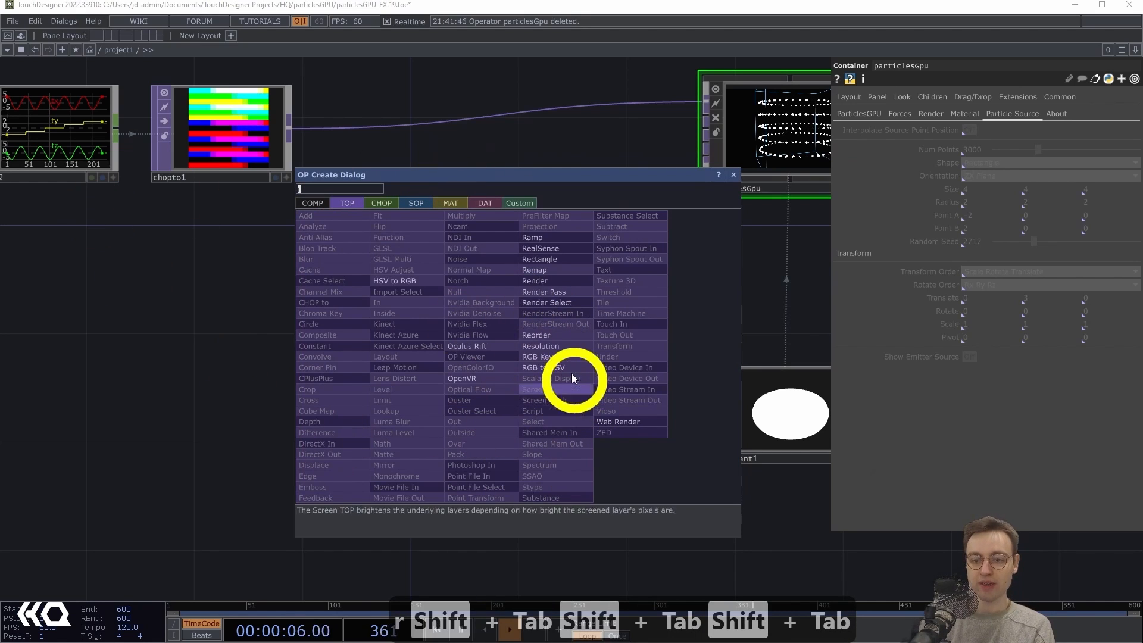
{"action": "key", "text": "BackSpace"}
{"action": "key", "text": "BackSpace"}
{"action": "type", "text": "ram"}
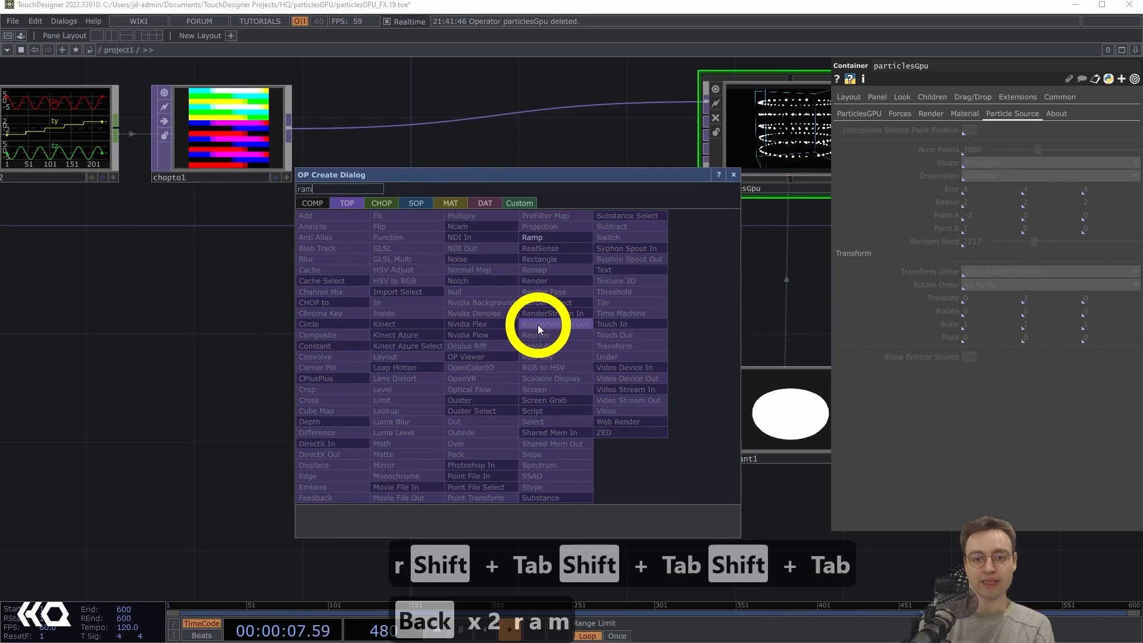
{"action": "left_click", "coordinate": [560, 239]}
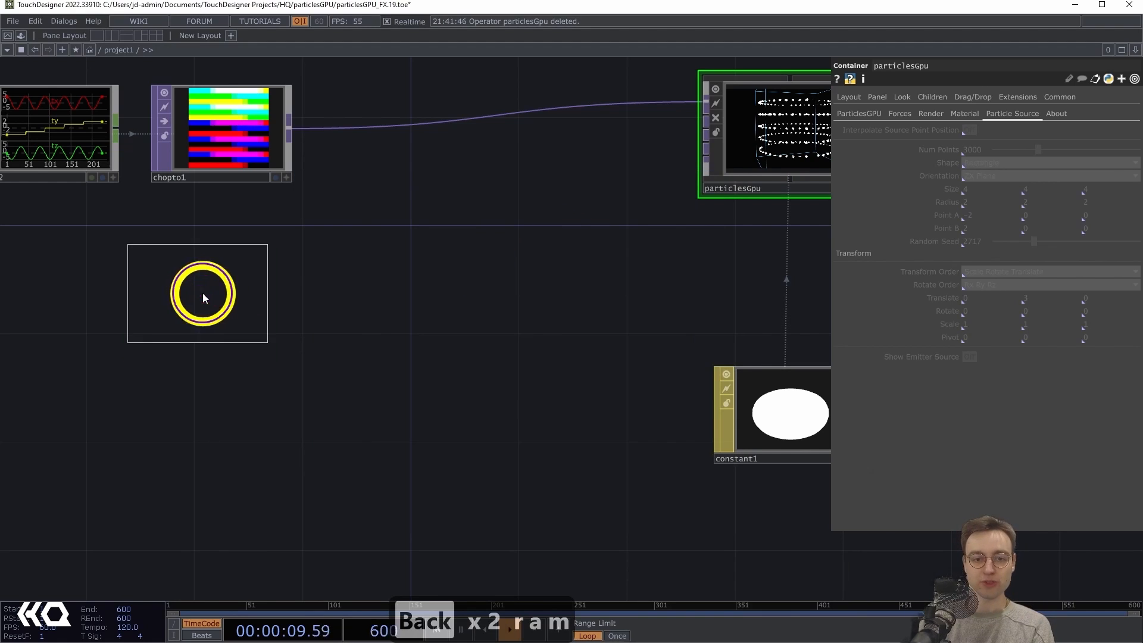
{"action": "left_click", "coordinate": [225, 302]}
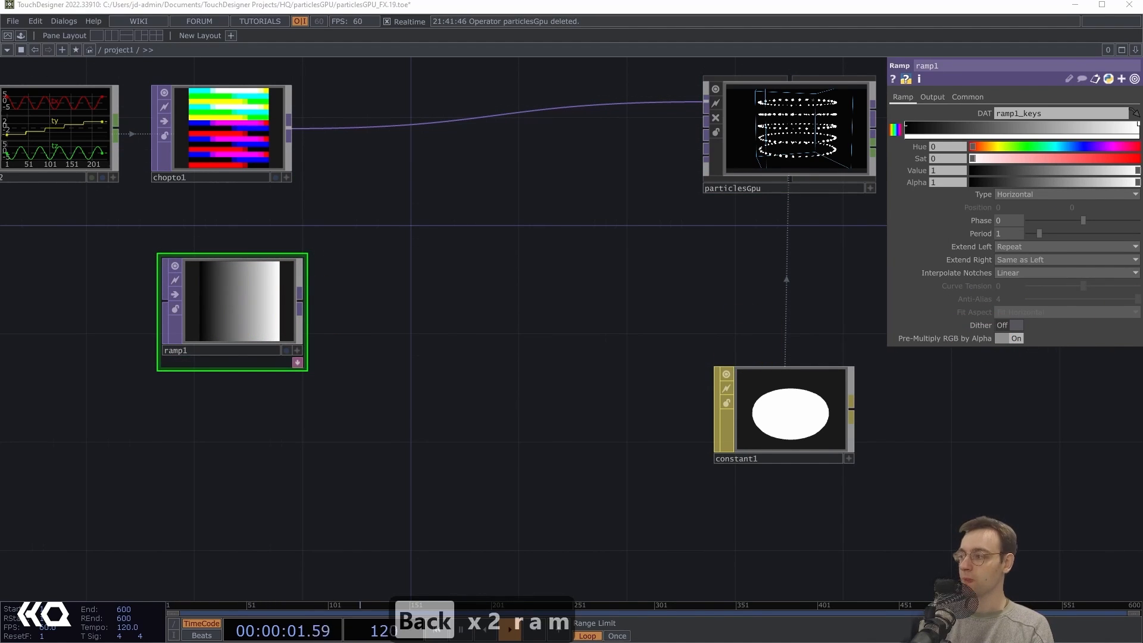
Align ramp1 directly under chopto1 and set its Type to Vertical
{"action": "left_click", "coordinate": [506, 284]}
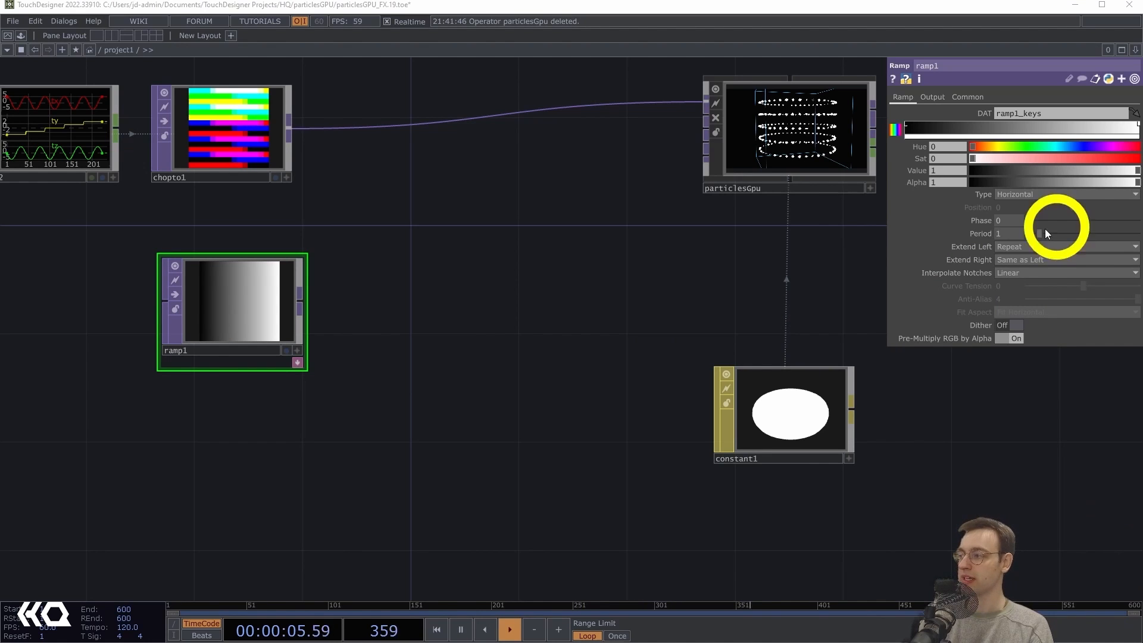
{"action": "left_click_drag", "start_coordinate": [360, 305], "coordinate": [432, 273]}
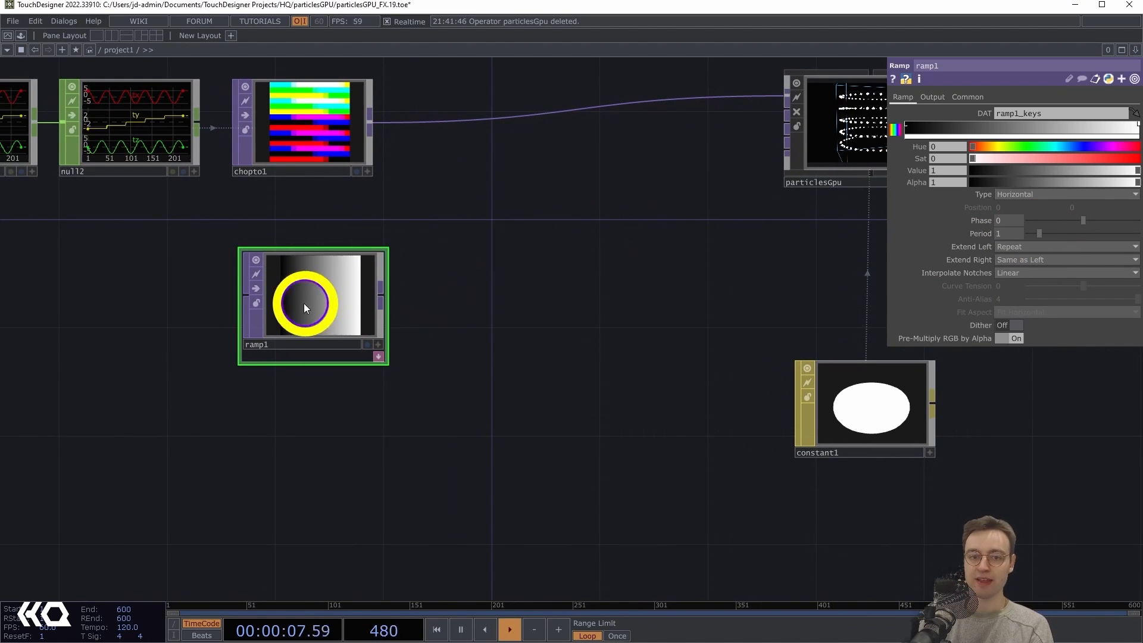
{"action": "left_click_drag", "start_coordinate": [304, 304], "coordinate": [298, 305]}
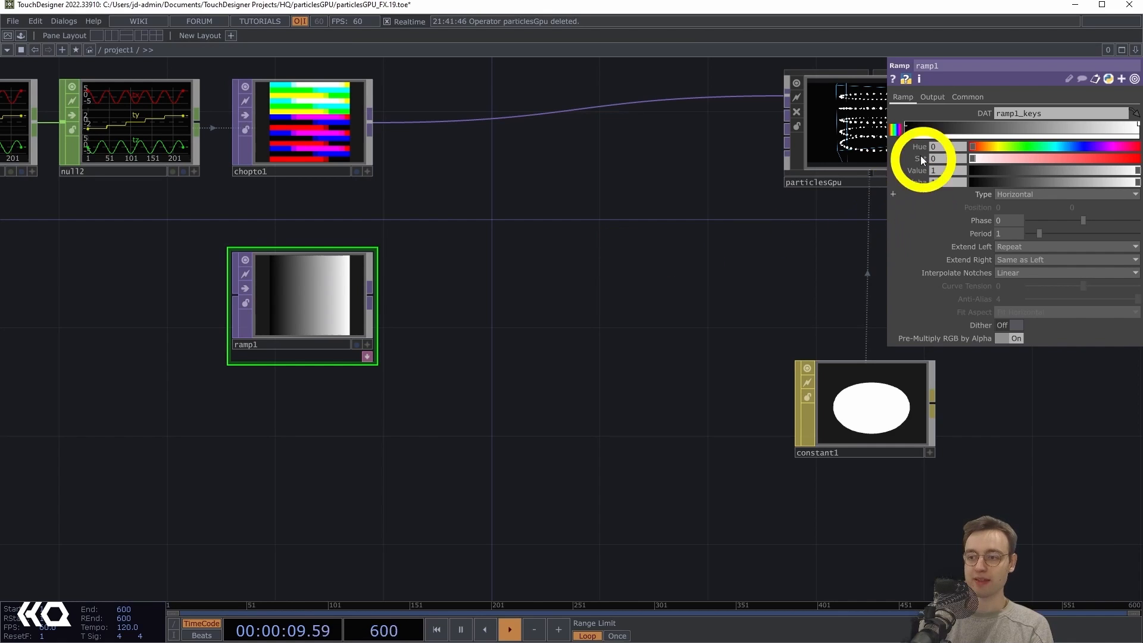
{"action": "left_click", "coordinate": [1021, 194]}
{"action": "left_click", "coordinate": [997, 209]}
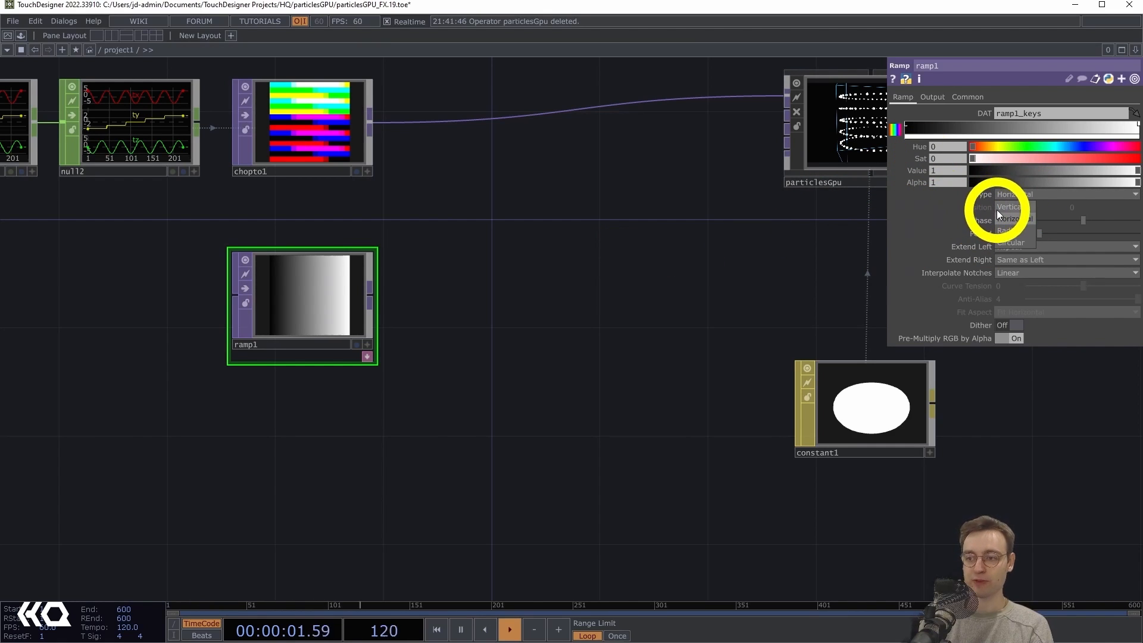
Add a Noise TOP beside ramp1 and remove the wire running from it to particlesGpu
{"action": "left_click_drag", "start_coordinate": [554, 267], "coordinate": [456, 253]}
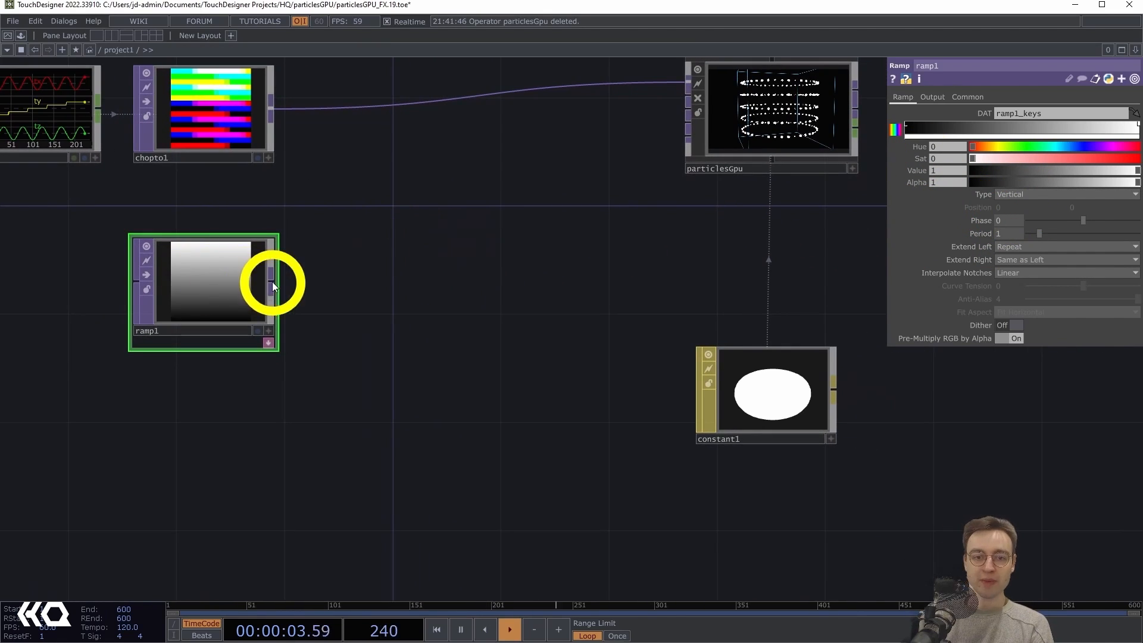
{"action": "double_click", "coordinate": [366, 292]}
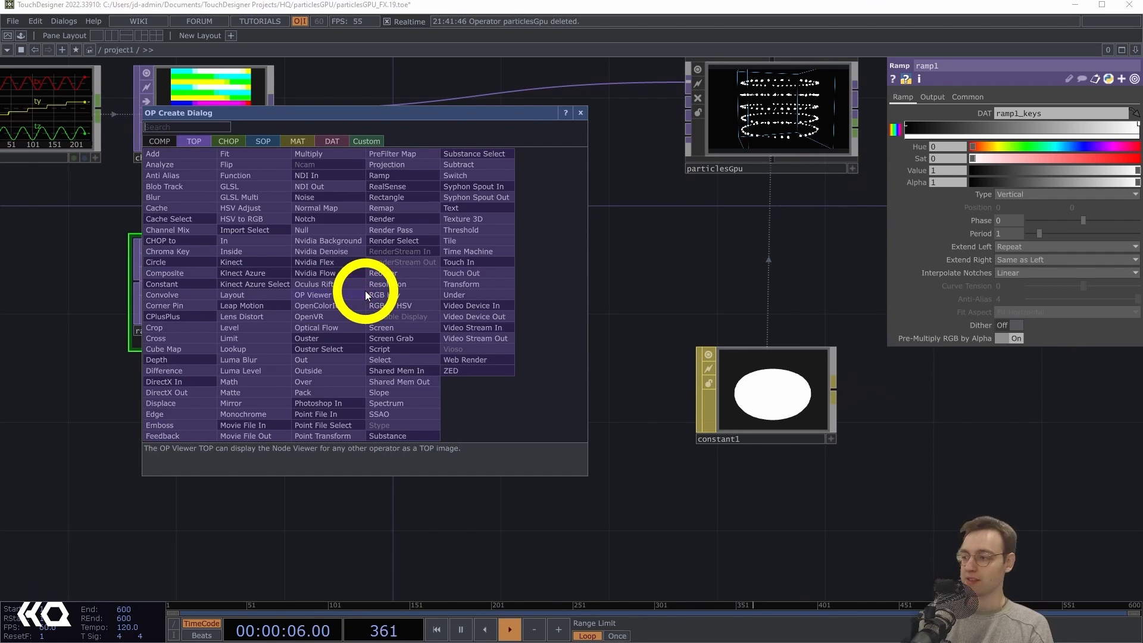
{"action": "type", "text": "noise"}
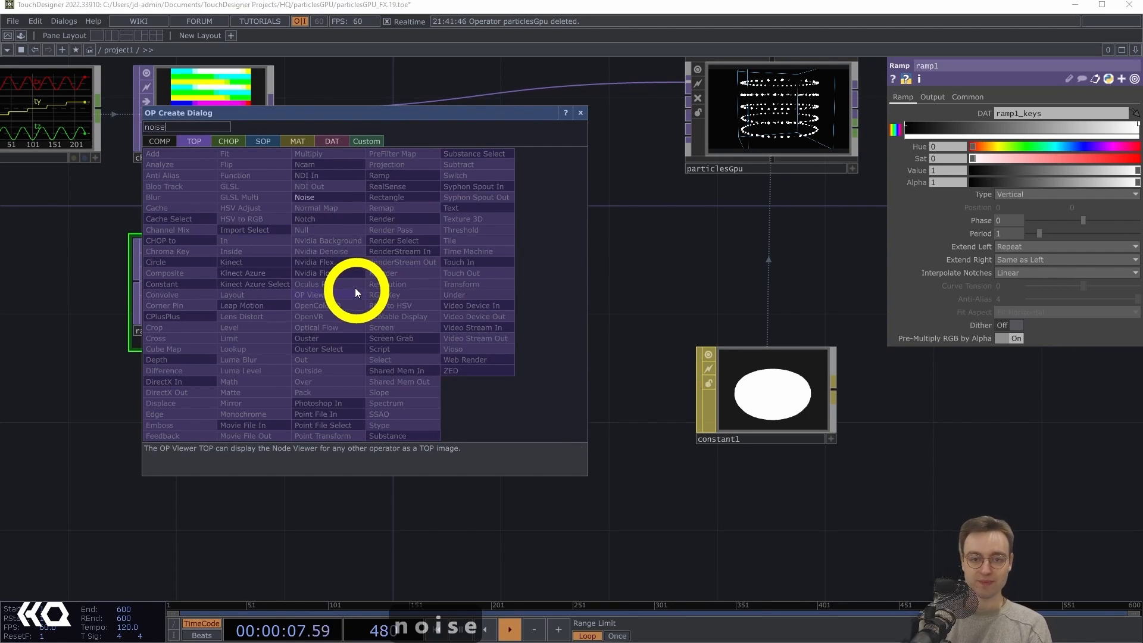
{"action": "left_click", "coordinate": [331, 198]}
{"action": "left_click", "coordinate": [395, 290]}
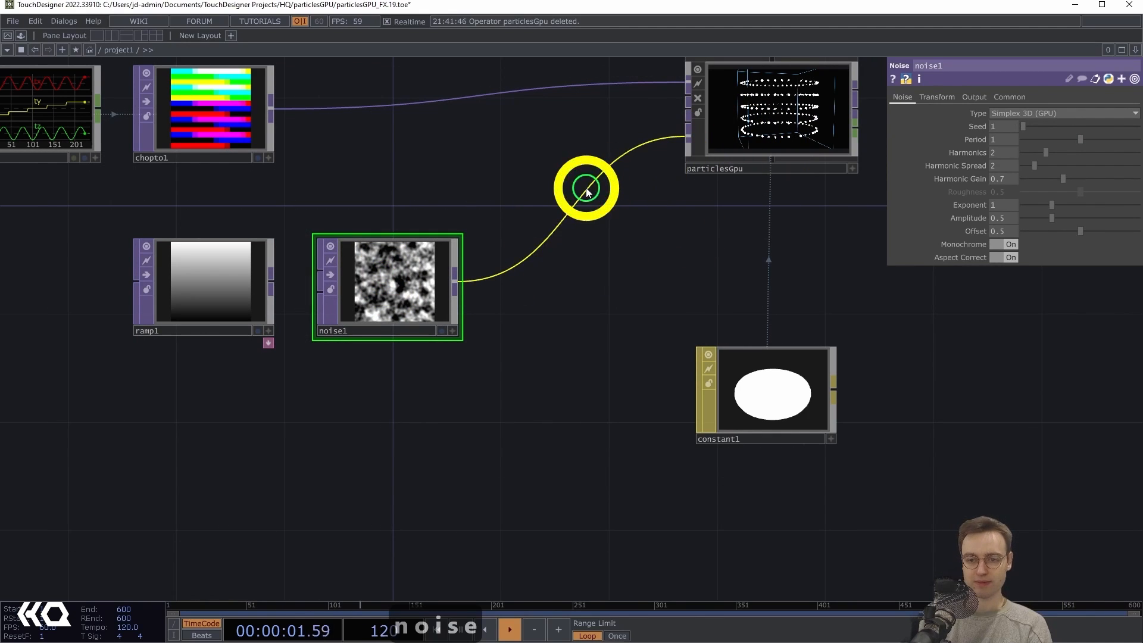
{"action": "right_click", "coordinate": [563, 212]}
{"action": "left_click", "coordinate": [598, 248]}
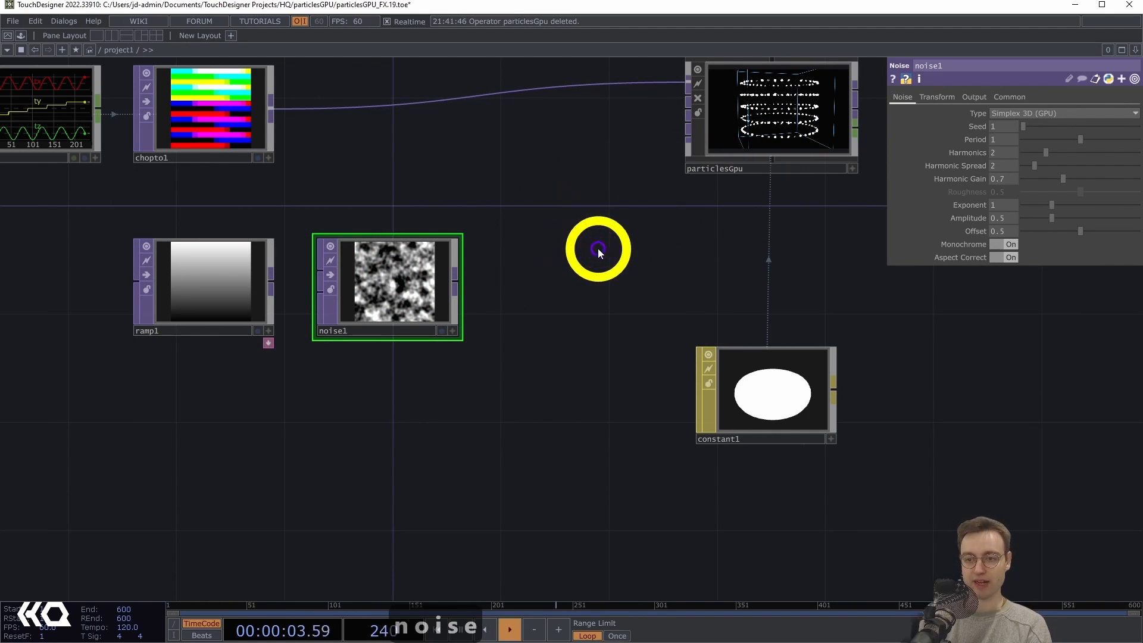
Connect the output of ramp1 to the second input of noise1
{"action": "left_click_drag", "start_coordinate": [557, 251], "coordinate": [713, 252]}
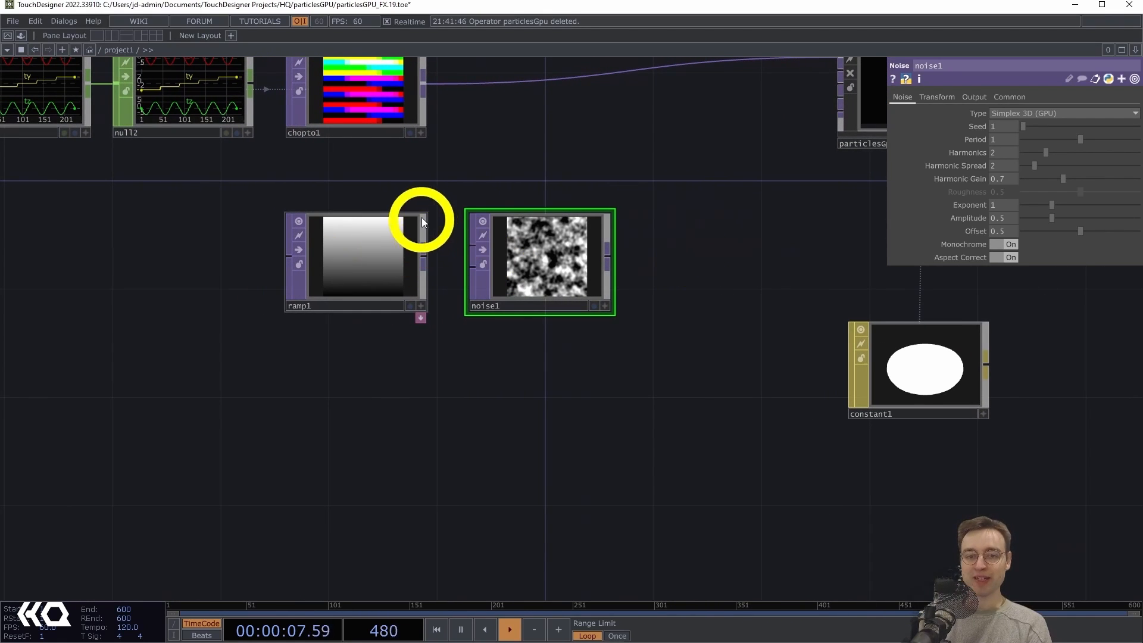
{"action": "scroll", "coordinate": [441, 209], "scroll_direction": "up", "scroll_amount": 4}
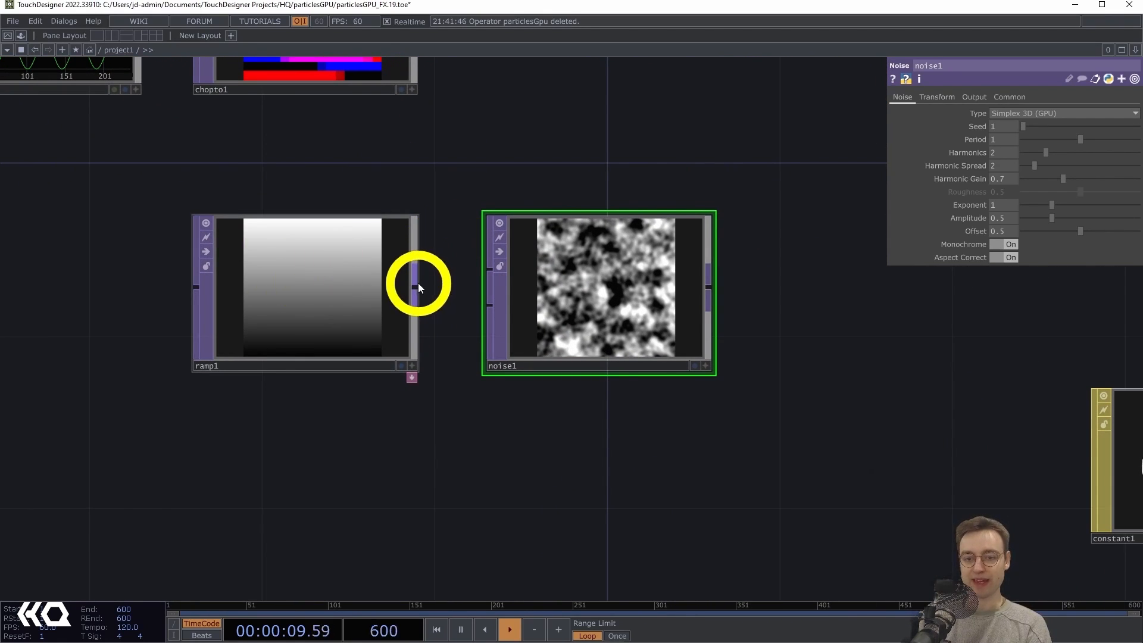
{"action": "left_click_drag", "start_coordinate": [417, 284], "coordinate": [492, 306]}
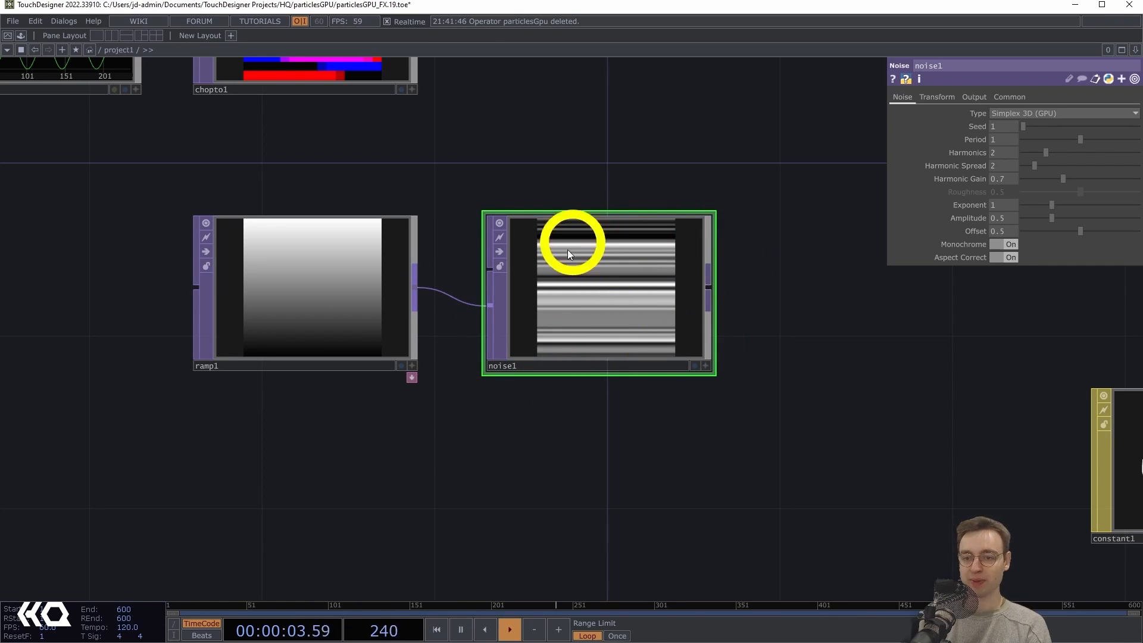
In the noise1 parameters, turn Monochrome off, set Period to 10 and set Seed to 4767
{"action": "left_click_drag", "start_coordinate": [565, 406], "coordinate": [498, 416]}
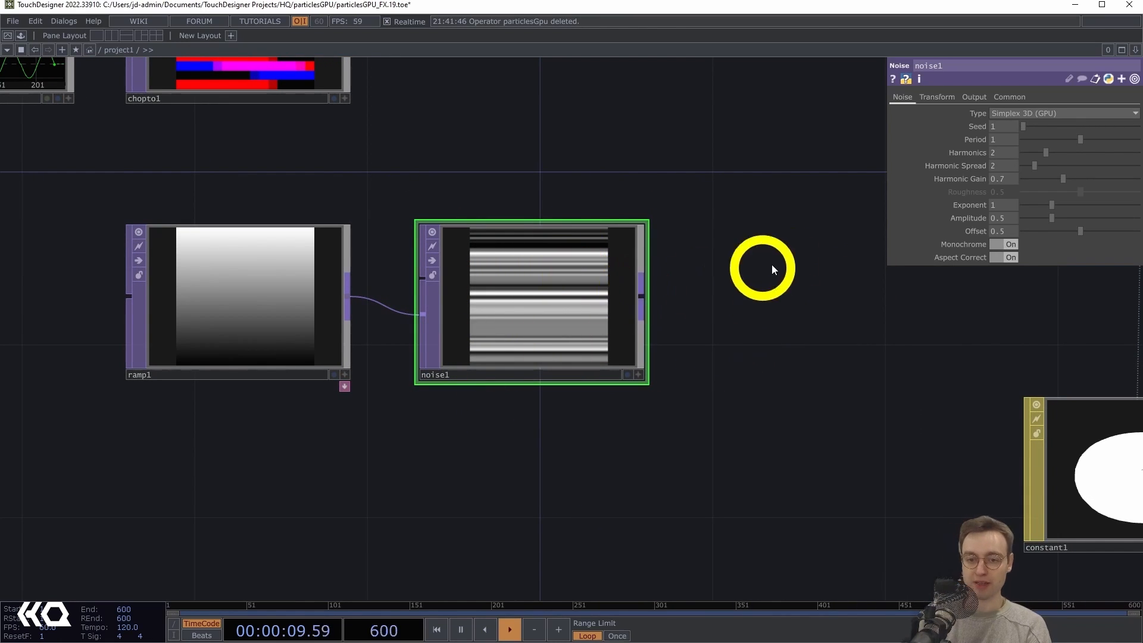
{"action": "left_click_drag", "start_coordinate": [788, 252], "coordinate": [728, 260]}
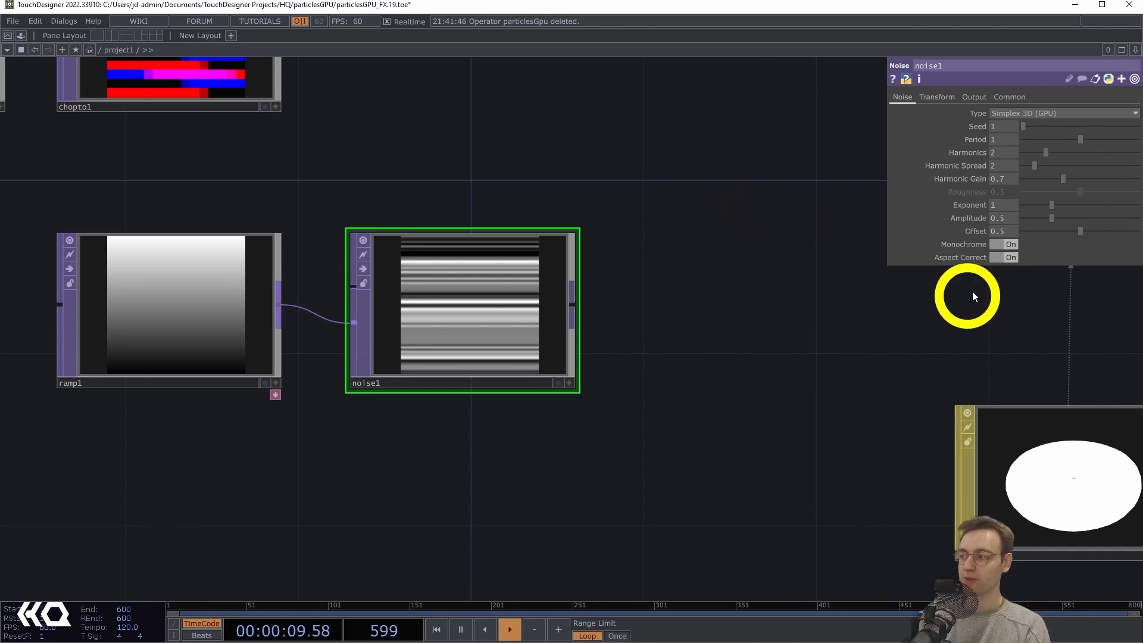
{"action": "left_click", "coordinate": [1001, 244]}
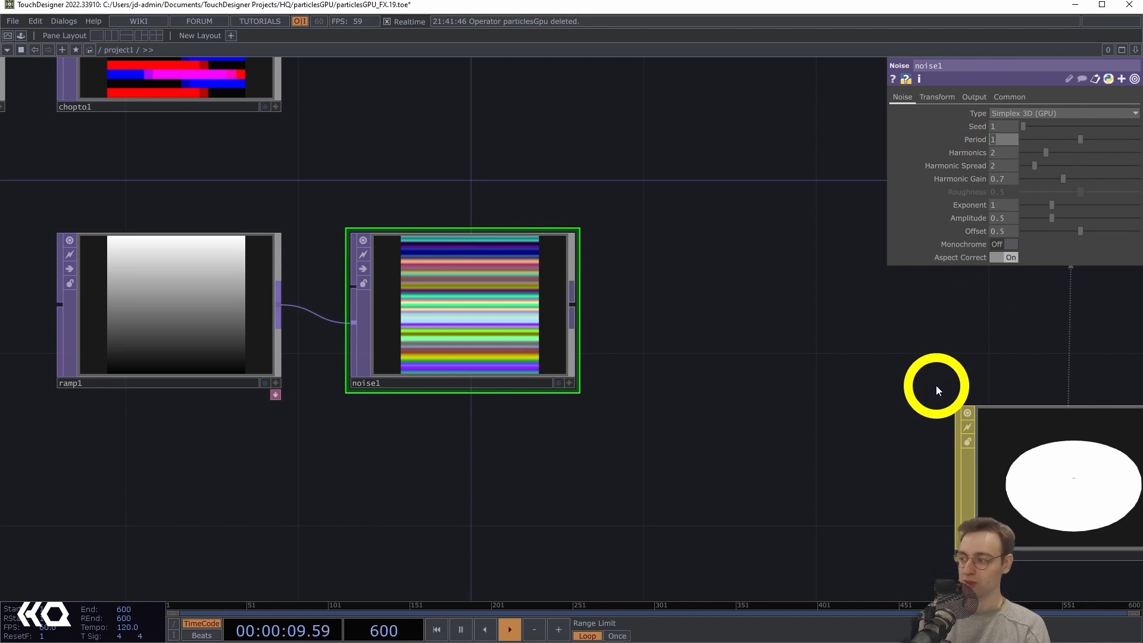
{"action": "type", "text": "10"}
{"action": "key", "text": "Return"}
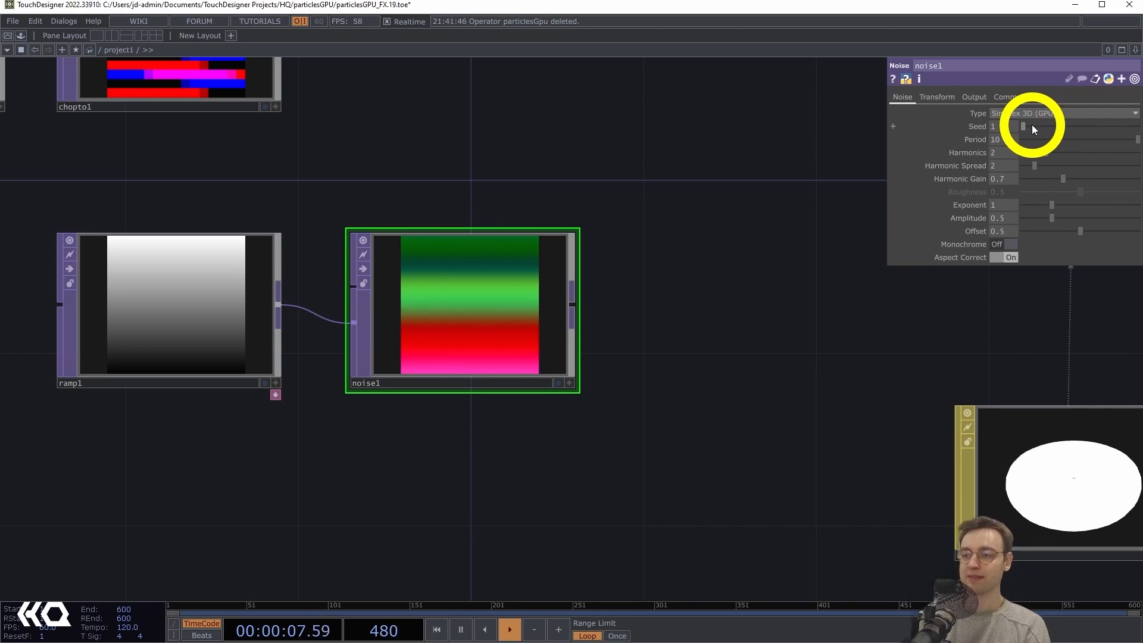
{"action": "left_click", "coordinate": [1108, 124]}
{"action": "left_click", "coordinate": [1065, 124]}
{"action": "left_click_drag", "start_coordinate": [1065, 124], "coordinate": [1078, 124]}
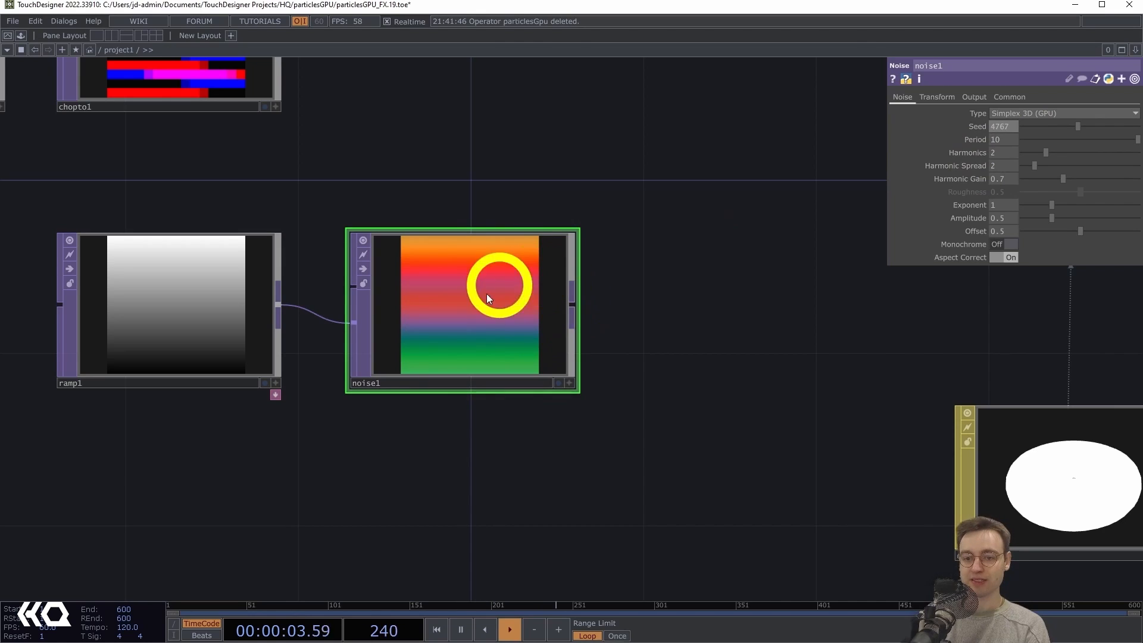
{"action": "left_click", "coordinate": [657, 326]}
{"action": "left_click_drag", "start_coordinate": [657, 327], "coordinate": [595, 322]}
{"action": "scroll", "coordinate": [625, 333], "scroll_direction": "down", "scroll_amount": 2}
{"action": "left_click_drag", "start_coordinate": [622, 276], "coordinate": [623, 281]}
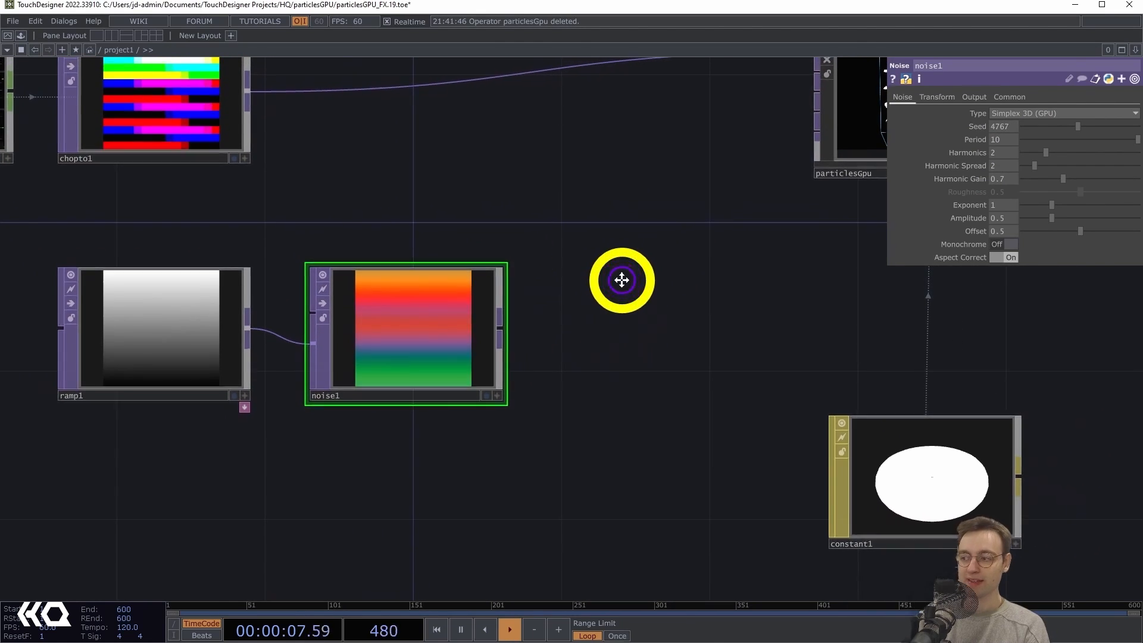
{"action": "left_click_drag", "start_coordinate": [564, 260], "coordinate": [606, 314]}
{"action": "key", "text": "Tab"}
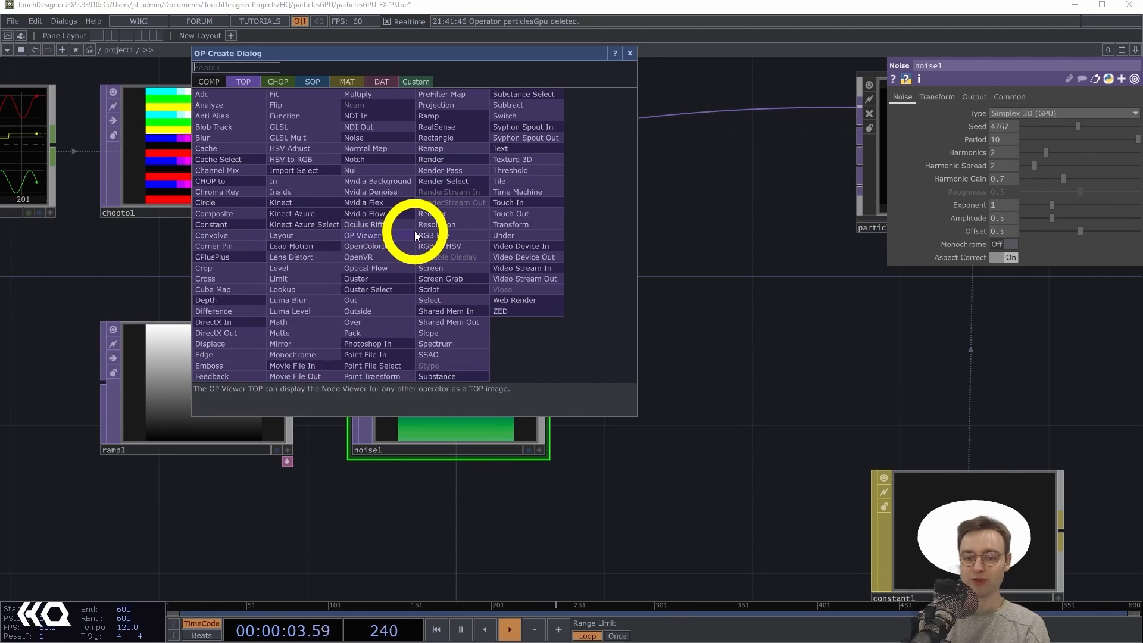
{"action": "left_click", "coordinate": [156, 232]}
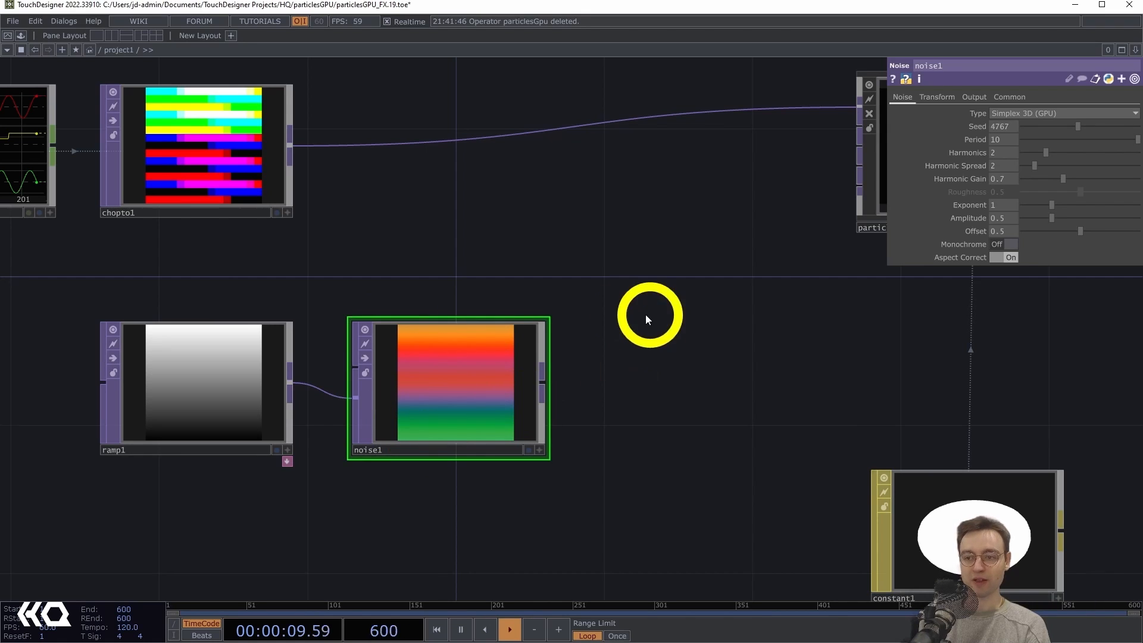
Add a Remap TOP to the project1 network
{"action": "left_click_drag", "start_coordinate": [576, 334], "coordinate": [451, 368]}
{"action": "left_click_drag", "start_coordinate": [768, 313], "coordinate": [839, 342]}
{"action": "key", "text": "Tab"}
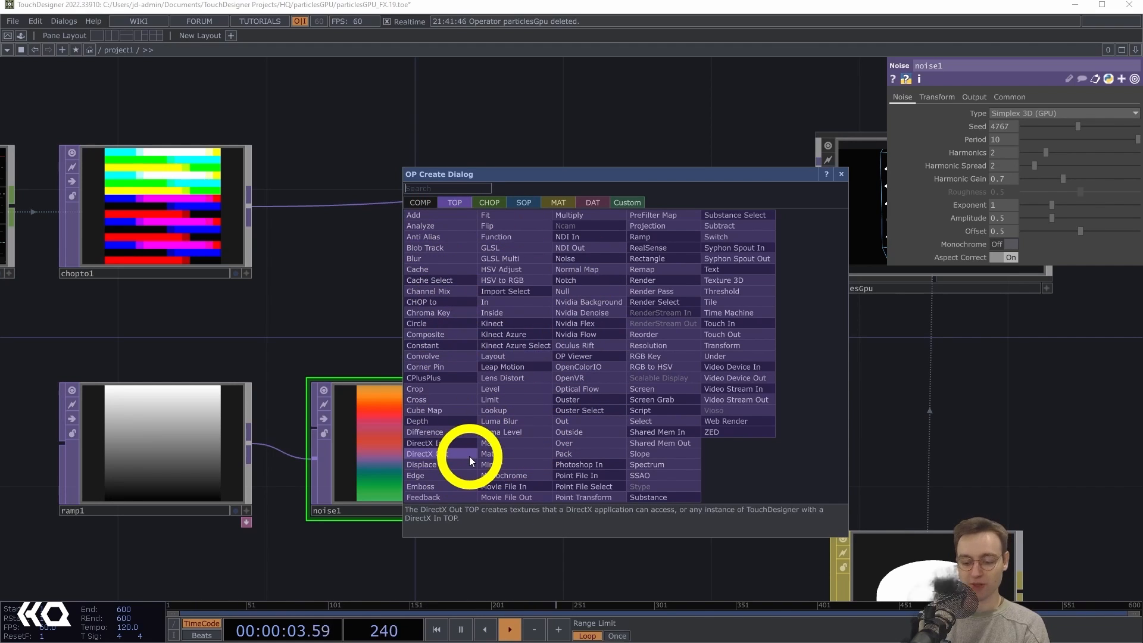
{"action": "type", "text": "remap"}
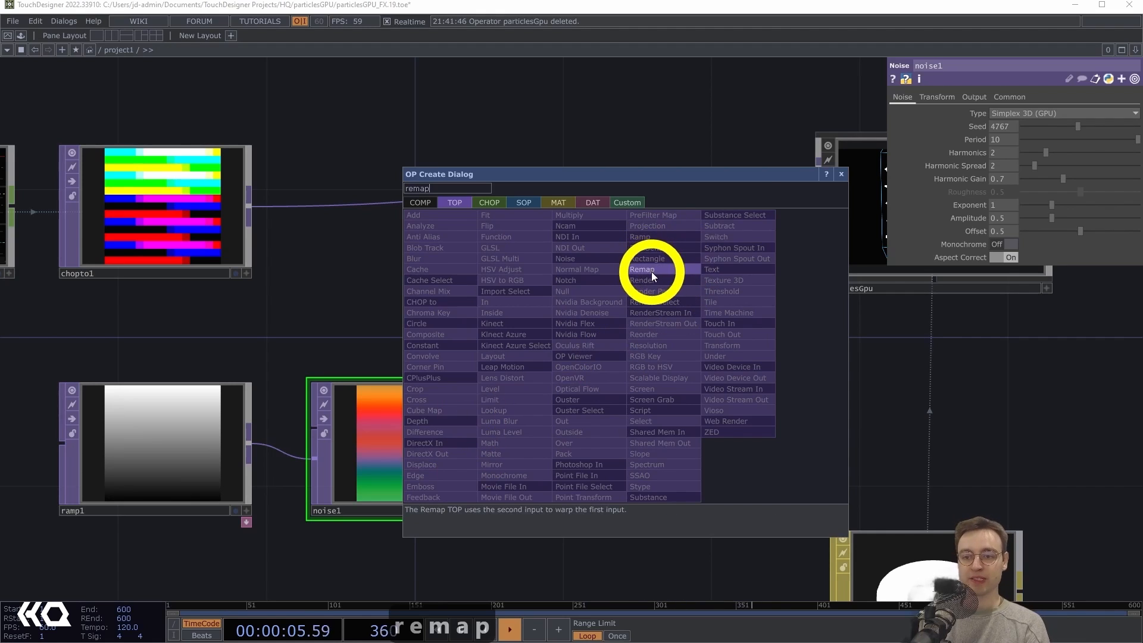
Add a Remap TOP, wiring noise1 into its first input and chopto1 into its second input
{"action": "left_click", "coordinate": [652, 272]}
{"action": "left_click", "coordinate": [653, 327]}
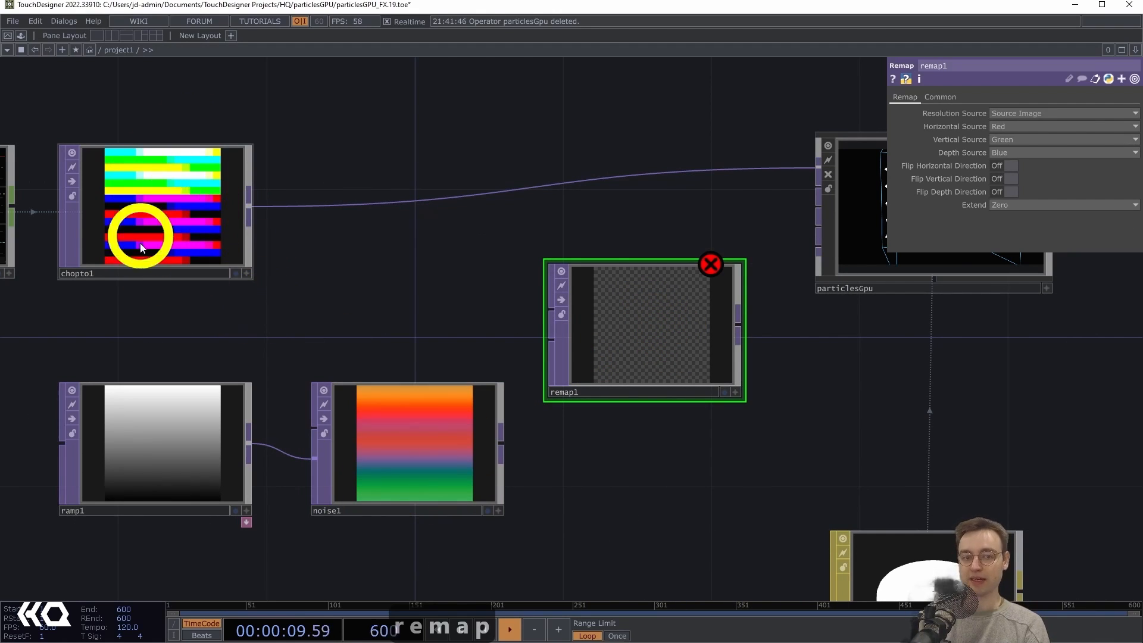
{"action": "left_click_drag", "start_coordinate": [319, 293], "coordinate": [307, 279]}
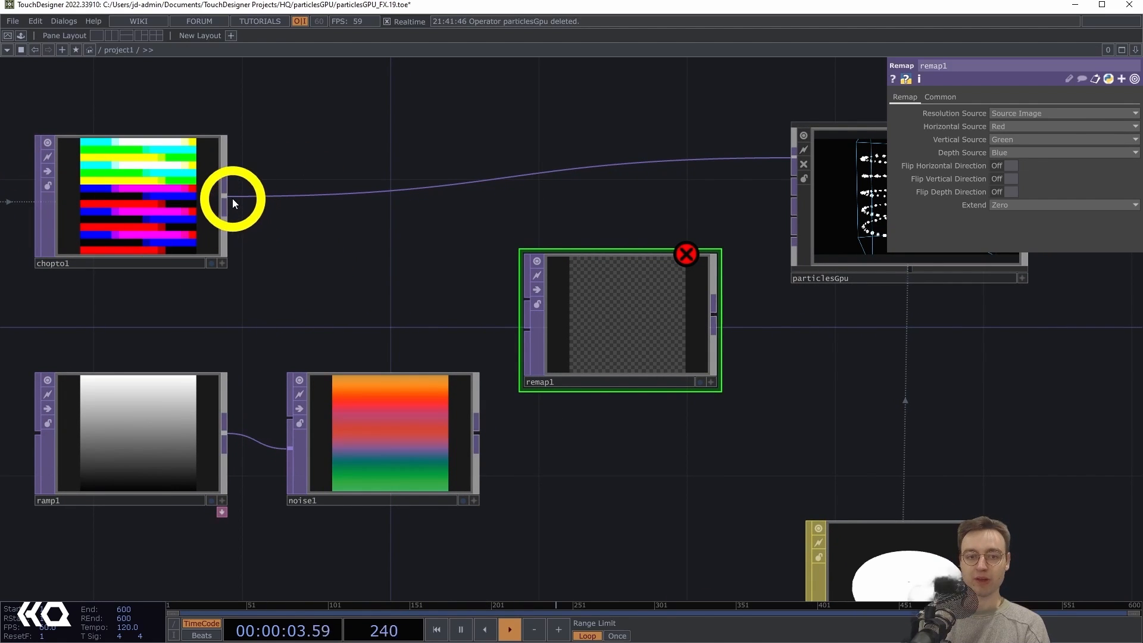
{"action": "left_click_drag", "start_coordinate": [226, 197], "coordinate": [529, 328]}
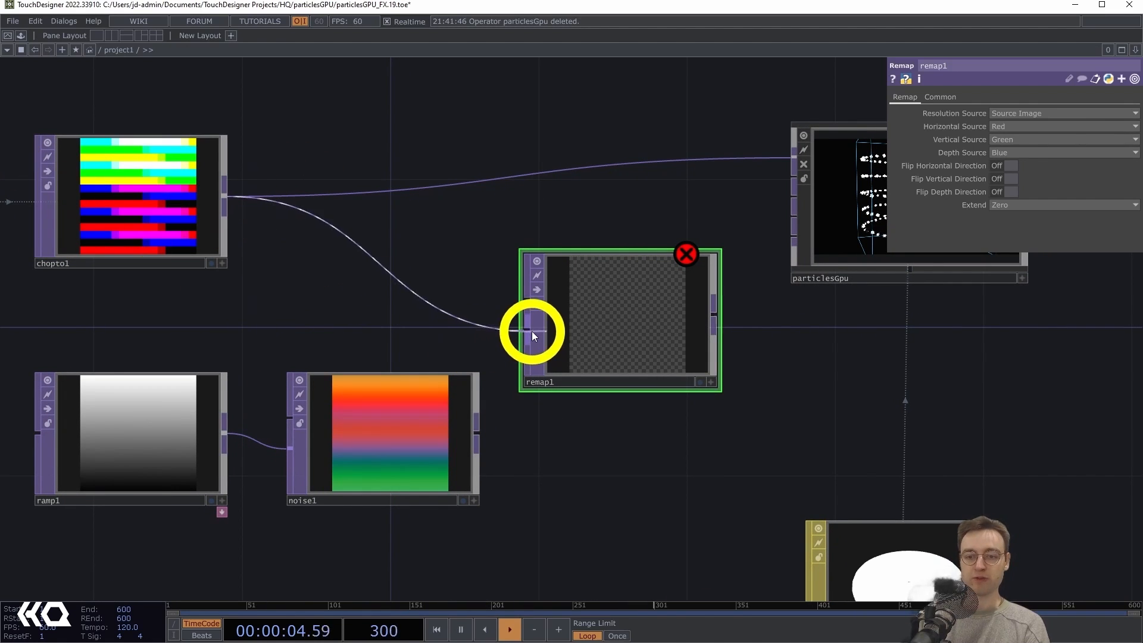
{"action": "left_click", "coordinate": [477, 439]}
{"action": "left_click", "coordinate": [526, 298]}
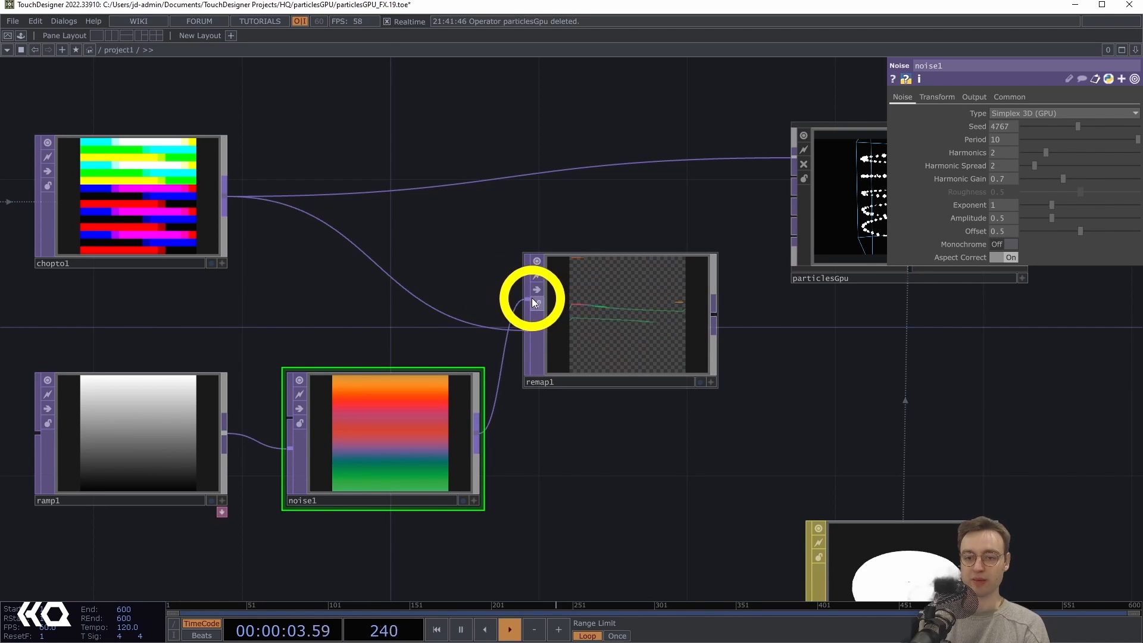
Examine the remap1 output and compare it with the chopto1 position data and the noise1 colours feeding it
{"action": "left_click", "coordinate": [607, 313]}
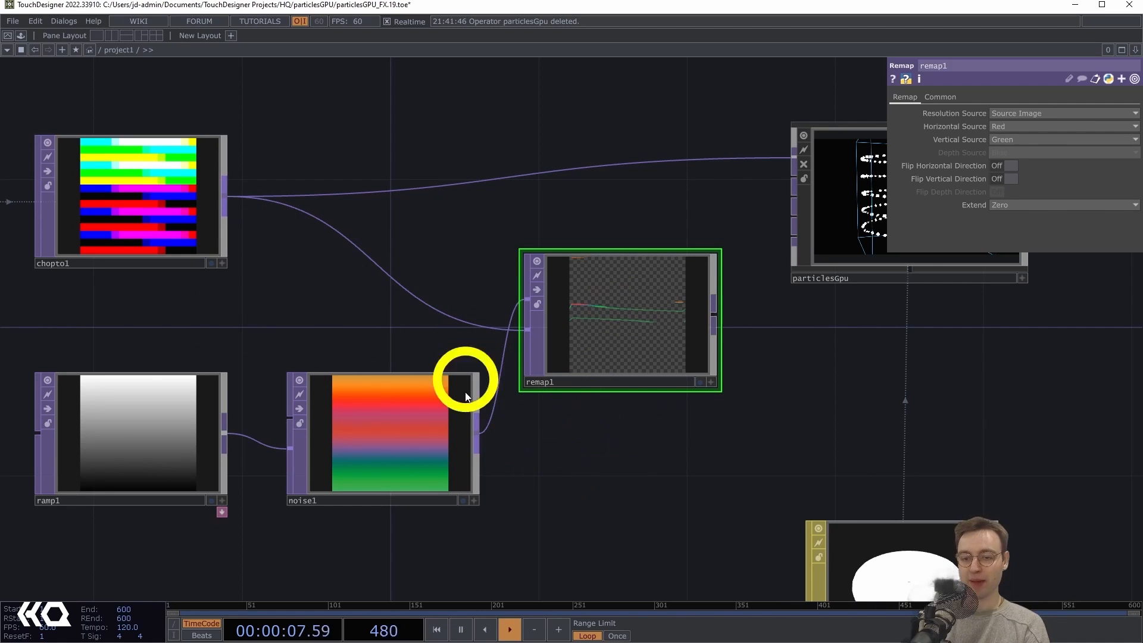
{"action": "middle_click_drag", "start_coordinate": [596, 488], "coordinate": [666, 408]}
{"action": "left_click_drag", "start_coordinate": [701, 370], "coordinate": [644, 485]}
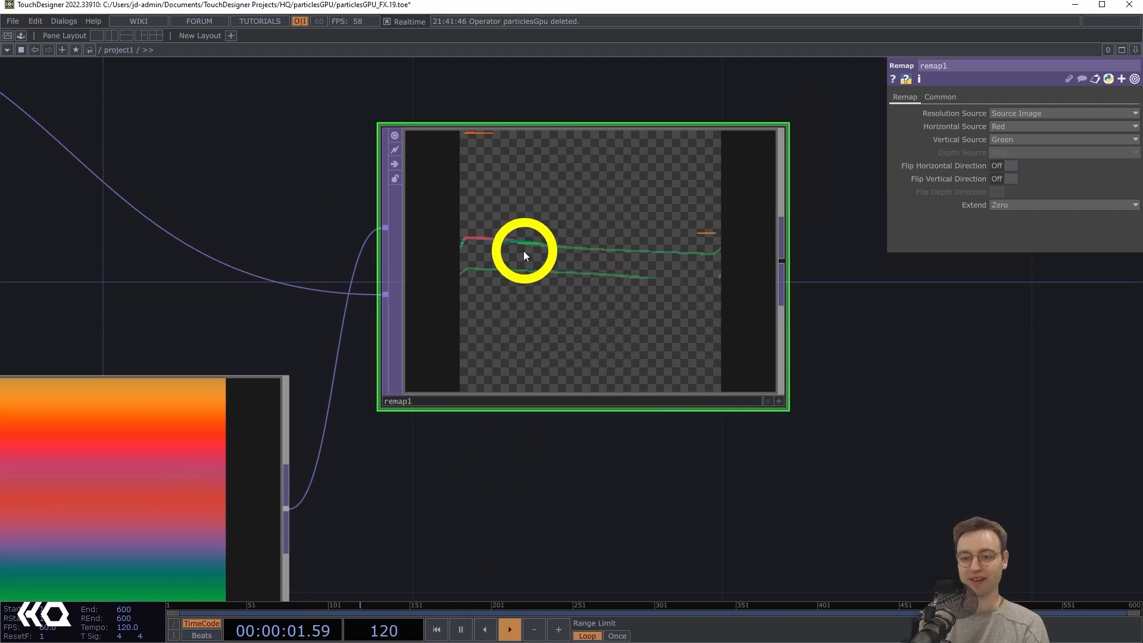
{"action": "scroll", "coordinate": [596, 479], "scroll_direction": "down", "scroll_amount": 3}
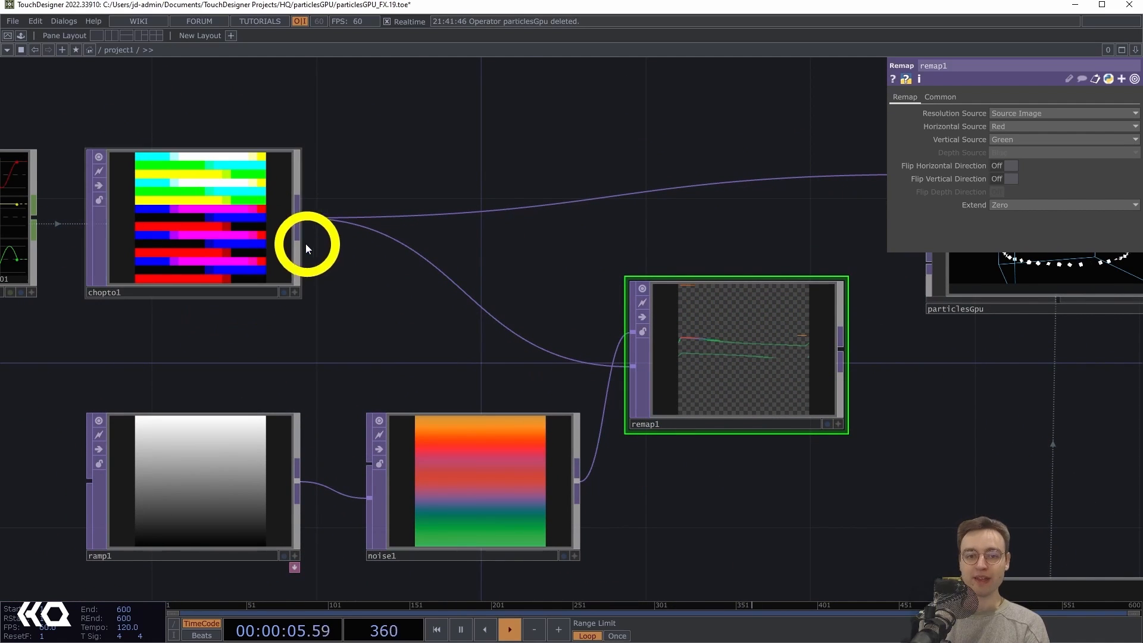
{"action": "scroll", "coordinate": [348, 317], "scroll_direction": "down", "scroll_amount": 1}
{"action": "scroll", "coordinate": [351, 318], "scroll_direction": "down", "scroll_amount": 1}
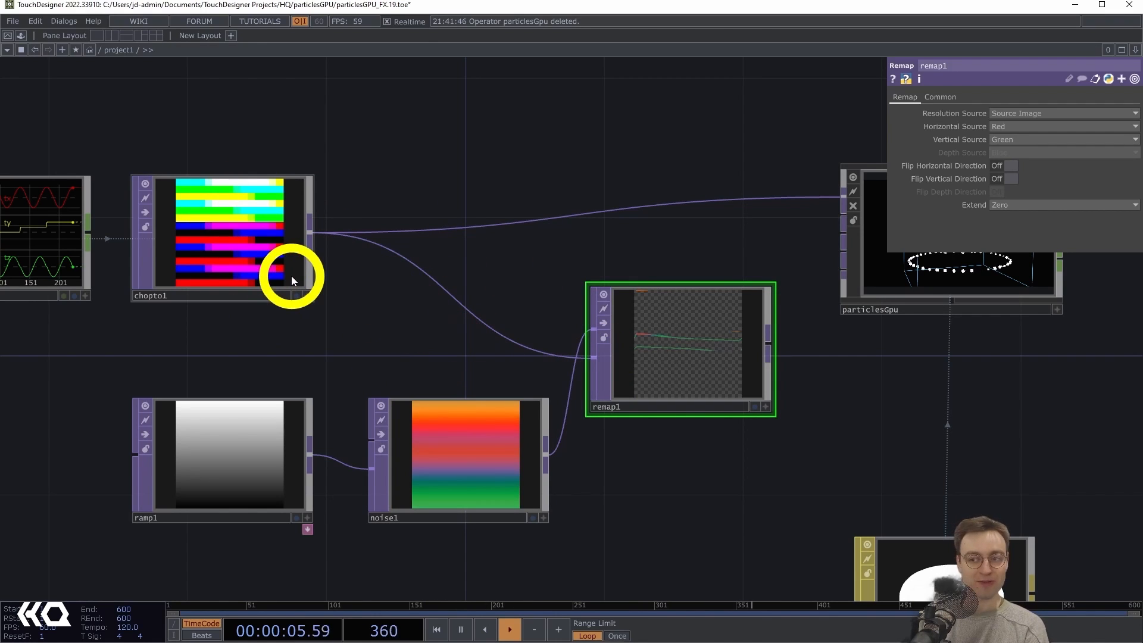
{"action": "scroll", "coordinate": [393, 324], "scroll_direction": "down", "scroll_amount": 2}
{"action": "left_click_drag", "start_coordinate": [423, 319], "coordinate": [510, 310]}
{"action": "left_click", "coordinate": [510, 315]}
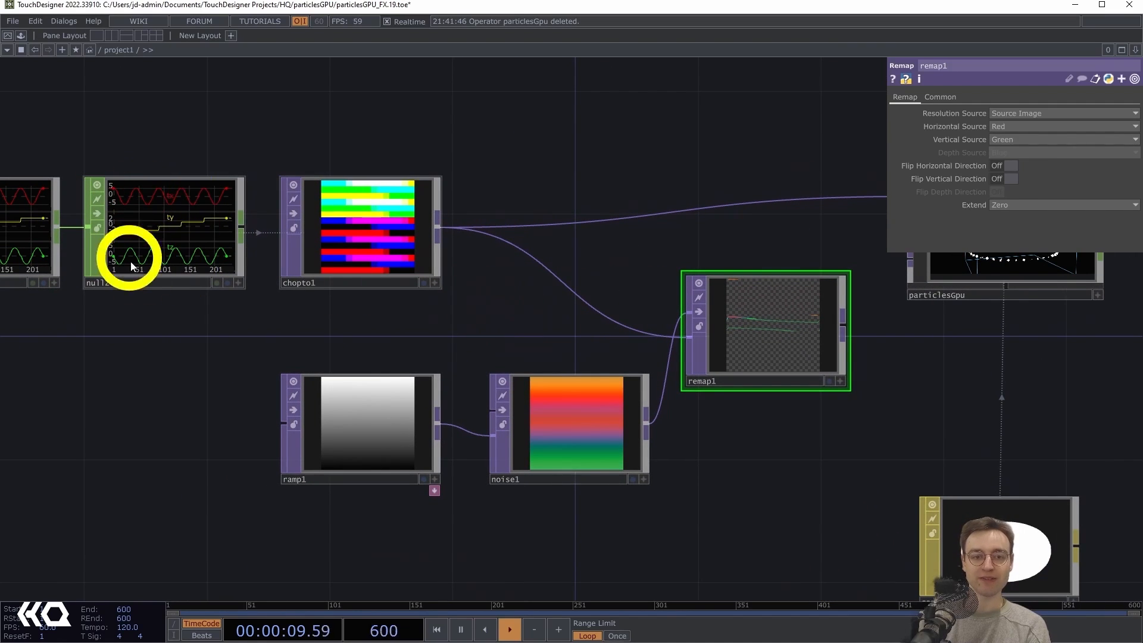
{"action": "left_click_drag", "start_coordinate": [554, 334], "coordinate": [500, 327]}
{"action": "left_click", "coordinate": [699, 322]}
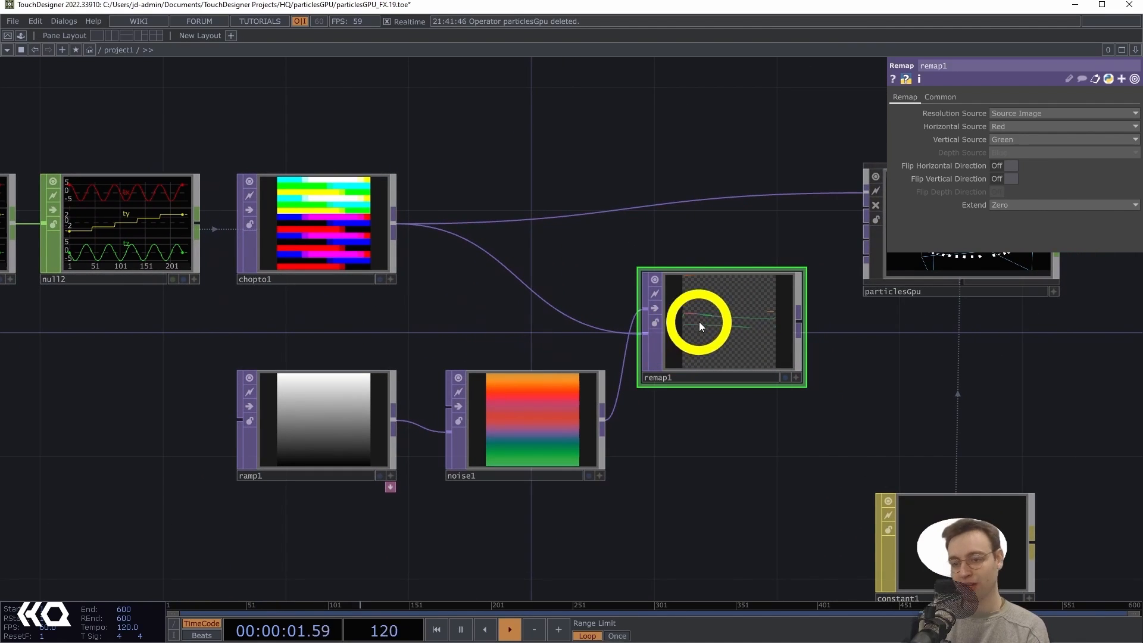
{"action": "left_click", "coordinate": [731, 322]}
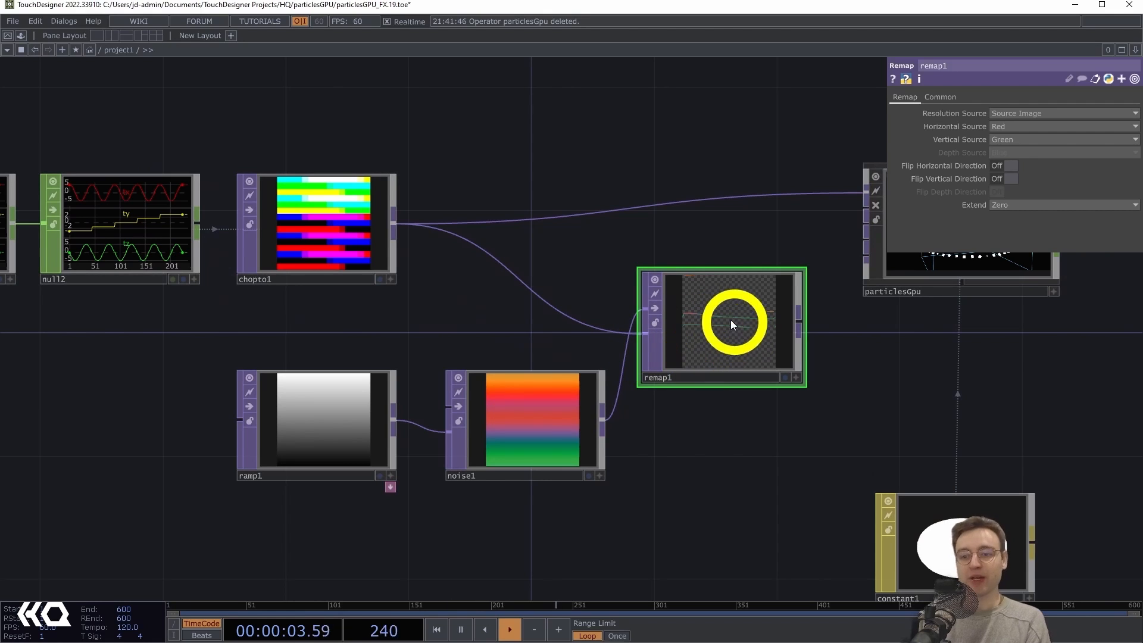
{"action": "left_click", "coordinate": [563, 433]}
{"action": "left_click", "coordinate": [655, 328]}
{"action": "left_click", "coordinate": [581, 322]}
{"action": "left_click", "coordinate": [603, 317]}
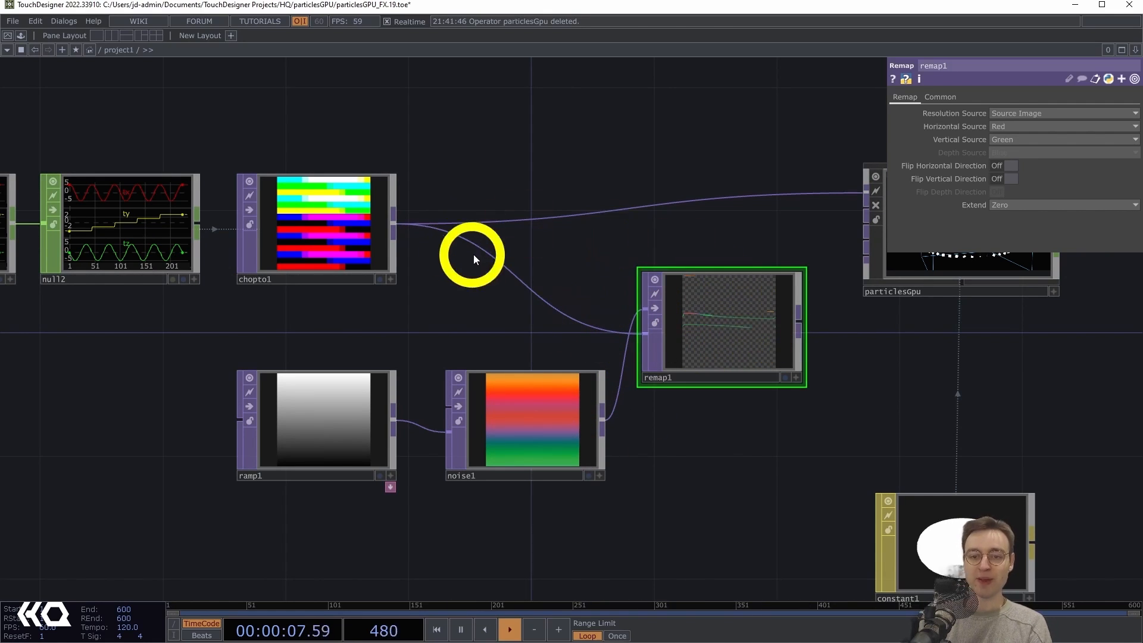
Insert a Limit TOP on the wire between chopto1 and remap1, and align remap1 beside it
{"action": "left_click", "coordinate": [497, 264]}
{"action": "right_click", "coordinate": [497, 264]}
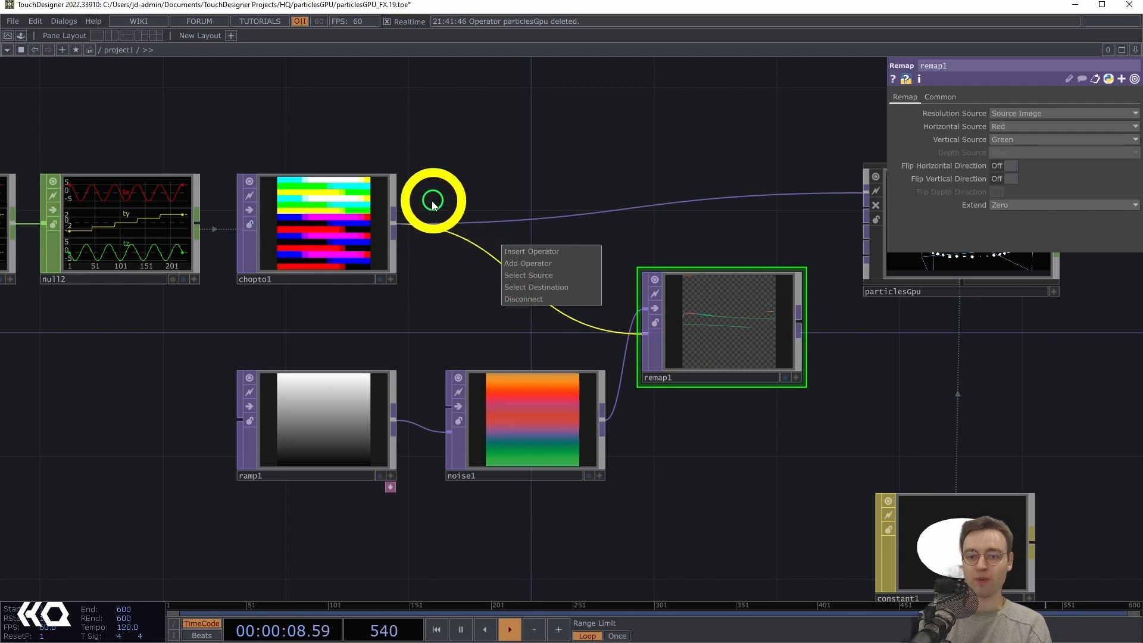
{"action": "left_click", "coordinate": [538, 248]}
{"action": "left_click", "coordinate": [417, 294]}
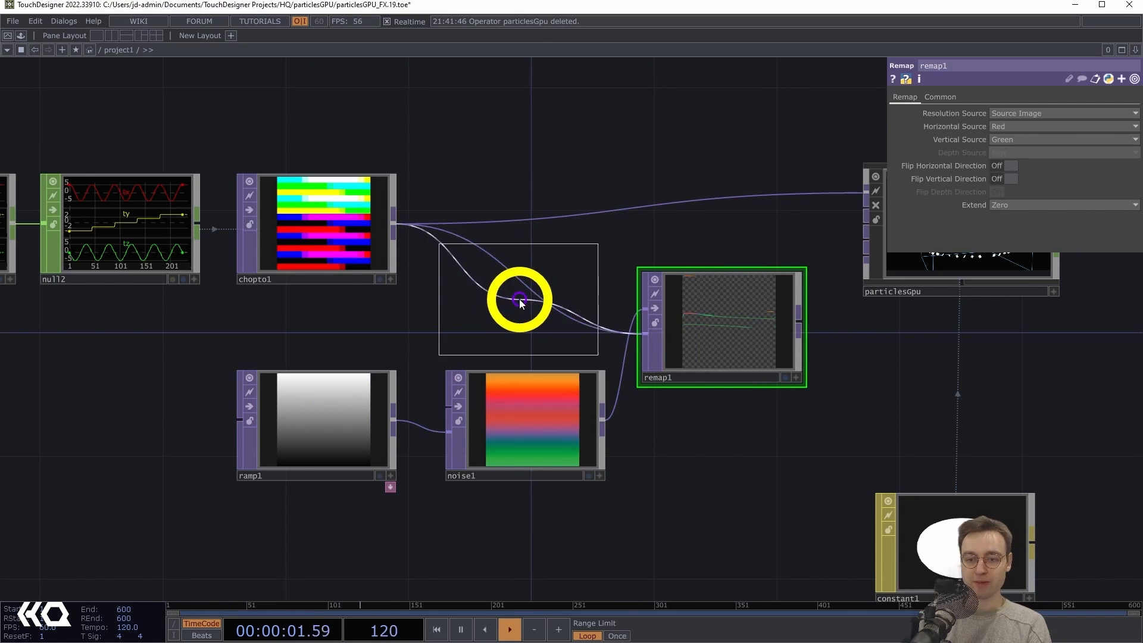
{"action": "left_click", "coordinate": [519, 301]}
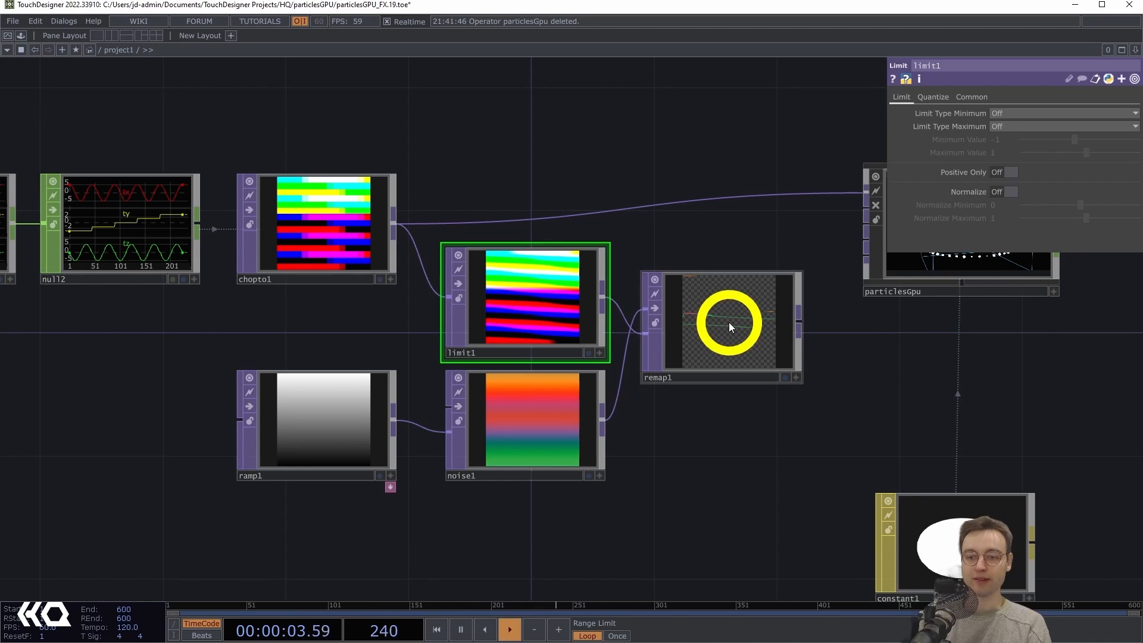
{"action": "left_click_drag", "start_coordinate": [728, 323], "coordinate": [734, 301]}
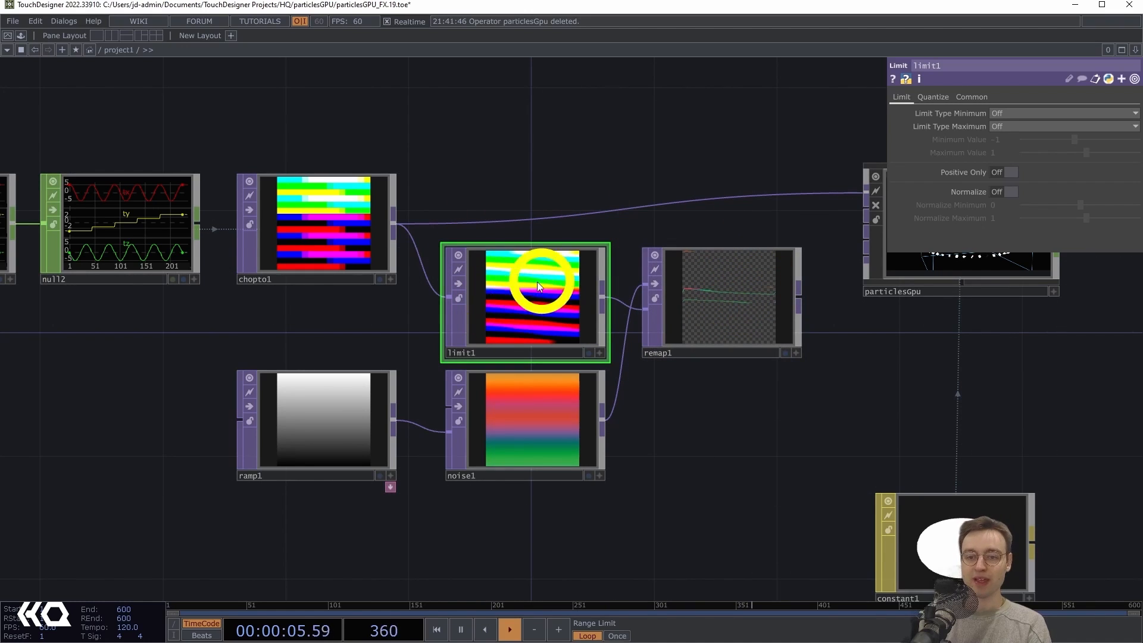
Turn on Normalize for limit1 and check the effect on its image and on remap1
{"action": "left_click", "coordinate": [1010, 193]}
{"action": "scroll", "coordinate": [628, 224], "scroll_direction": "up", "scroll_amount": 8}
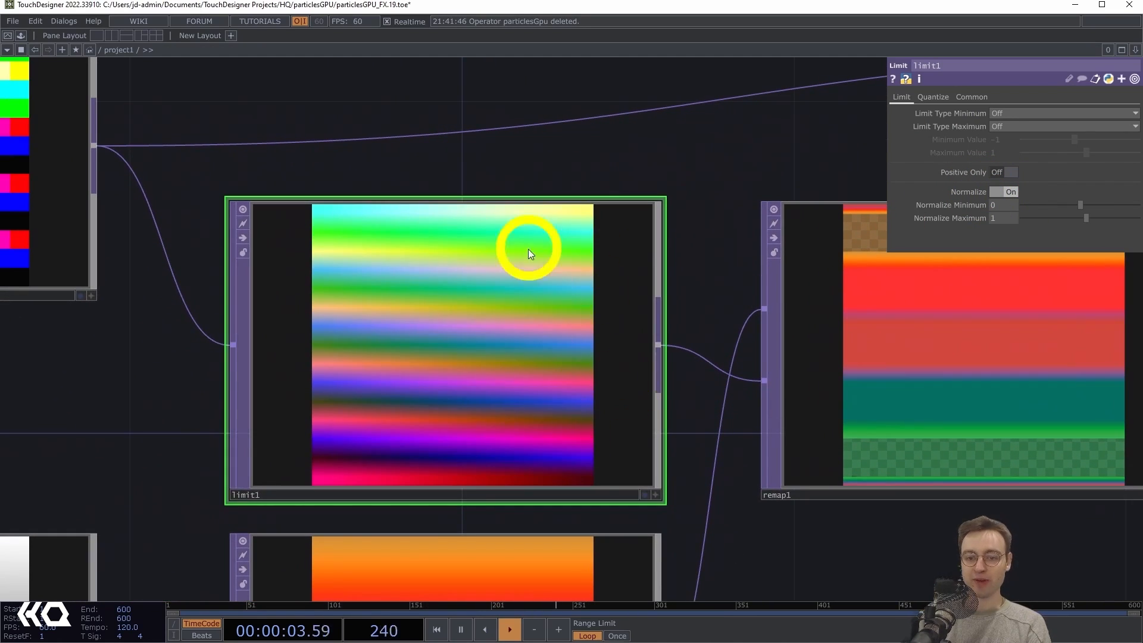
{"action": "scroll", "coordinate": [700, 445], "scroll_direction": "down", "scroll_amount": 8}
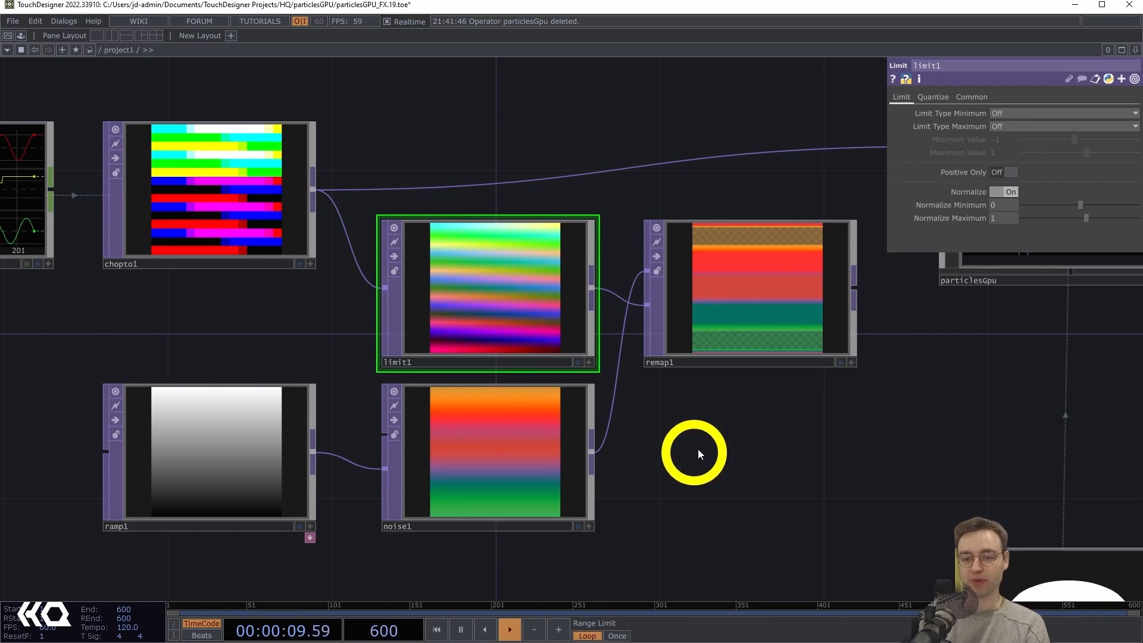
{"action": "left_click_drag", "start_coordinate": [698, 449], "coordinate": [575, 416]}
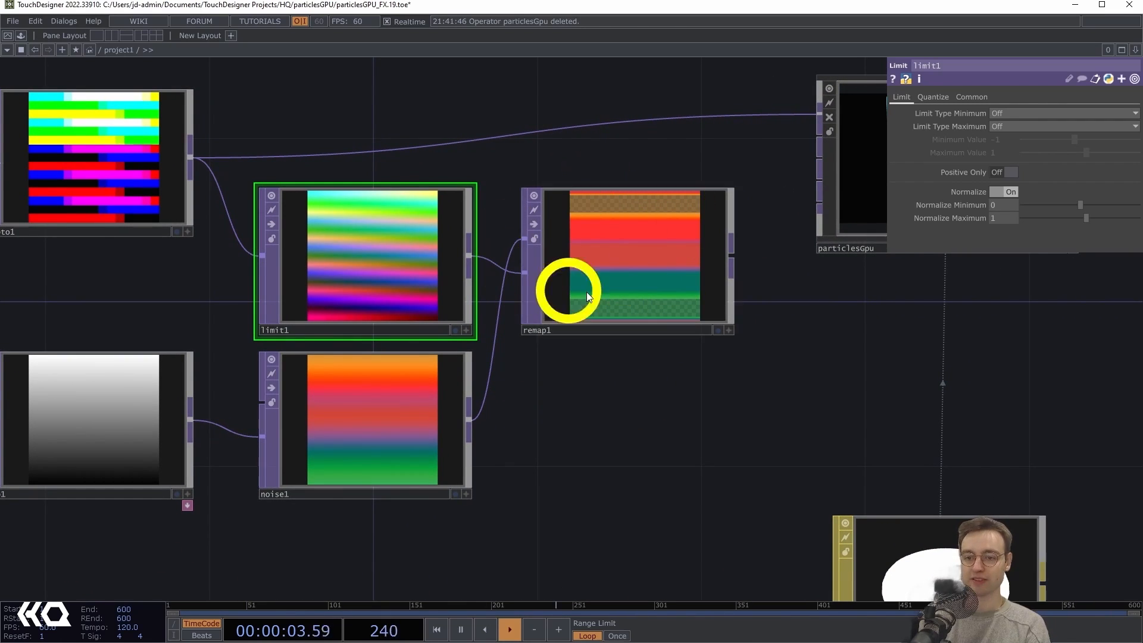
{"action": "left_click_drag", "start_coordinate": [688, 413], "coordinate": [655, 417]}
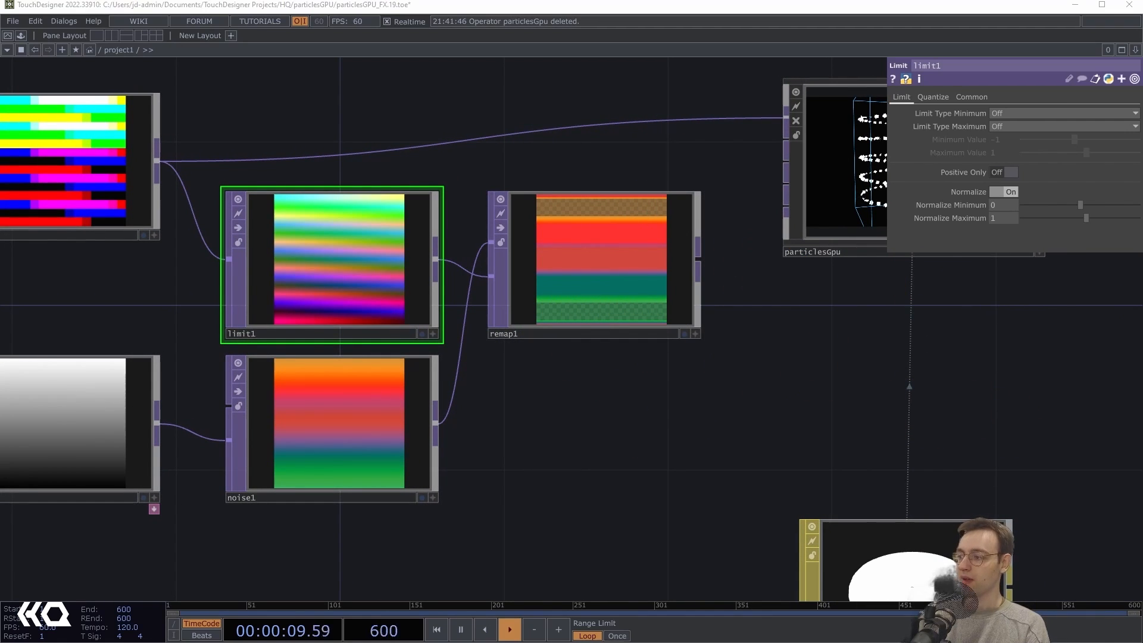
Set the Resolution Source of remap1 to UV Image
{"action": "left_click", "coordinate": [995, 321]}
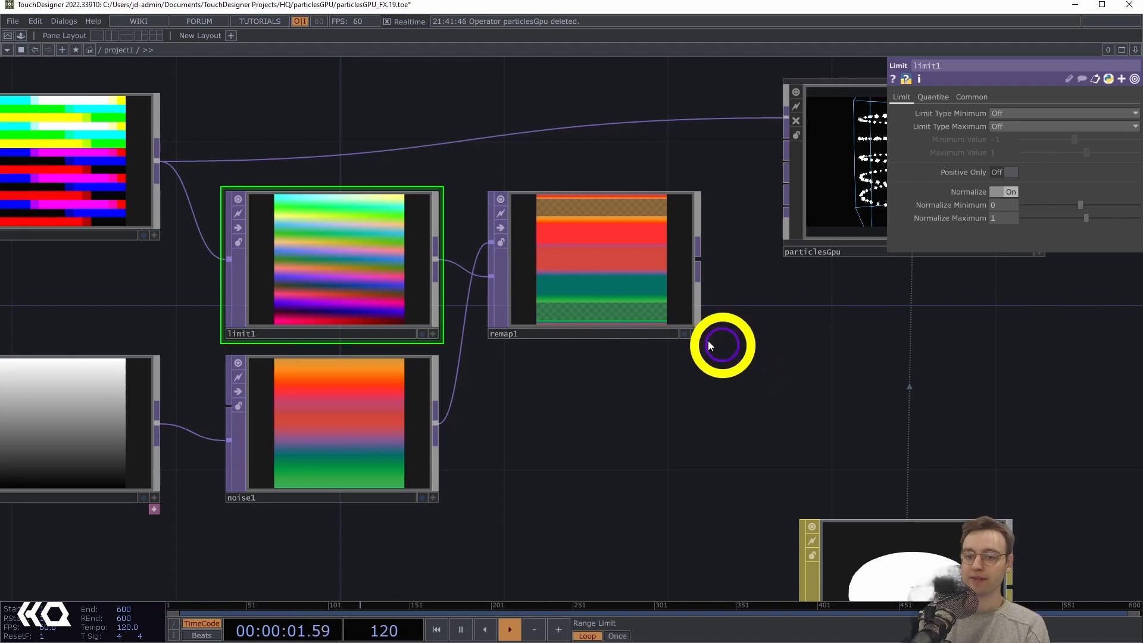
{"action": "left_click", "coordinate": [580, 279]}
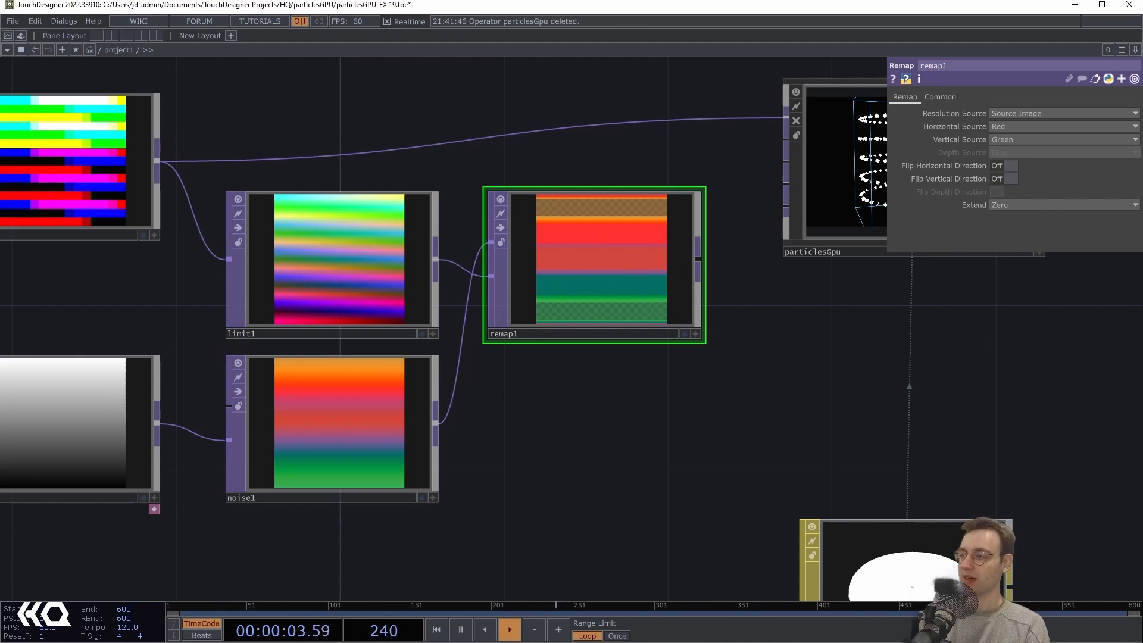
{"action": "left_click", "coordinate": [560, 273]}
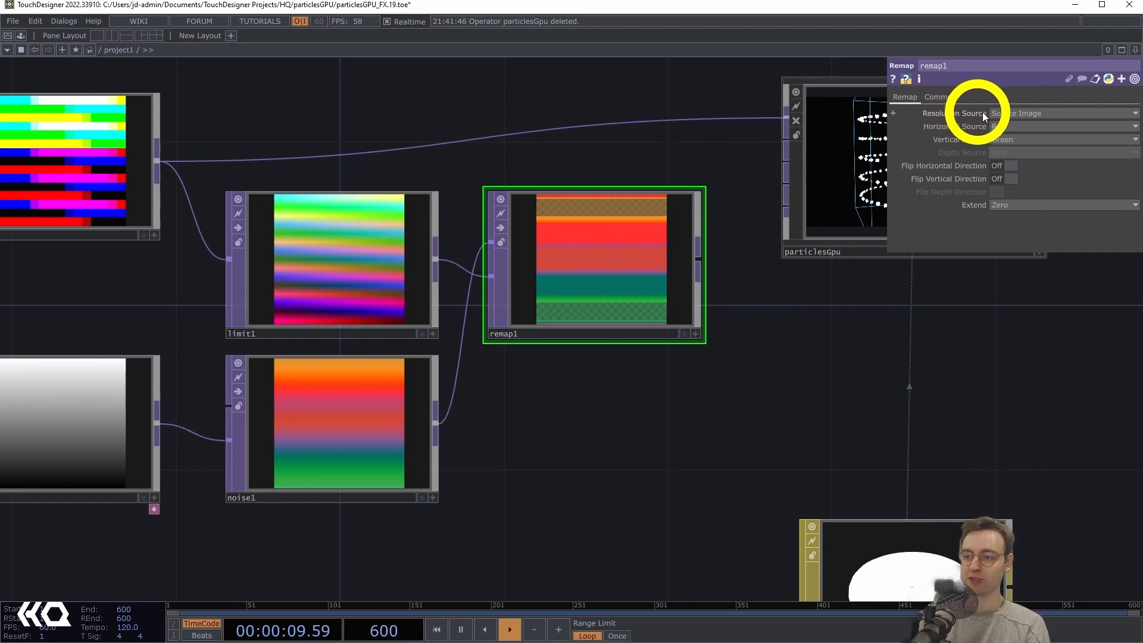
{"action": "left_click", "coordinate": [1023, 114]}
{"action": "left_click", "coordinate": [1008, 135]}
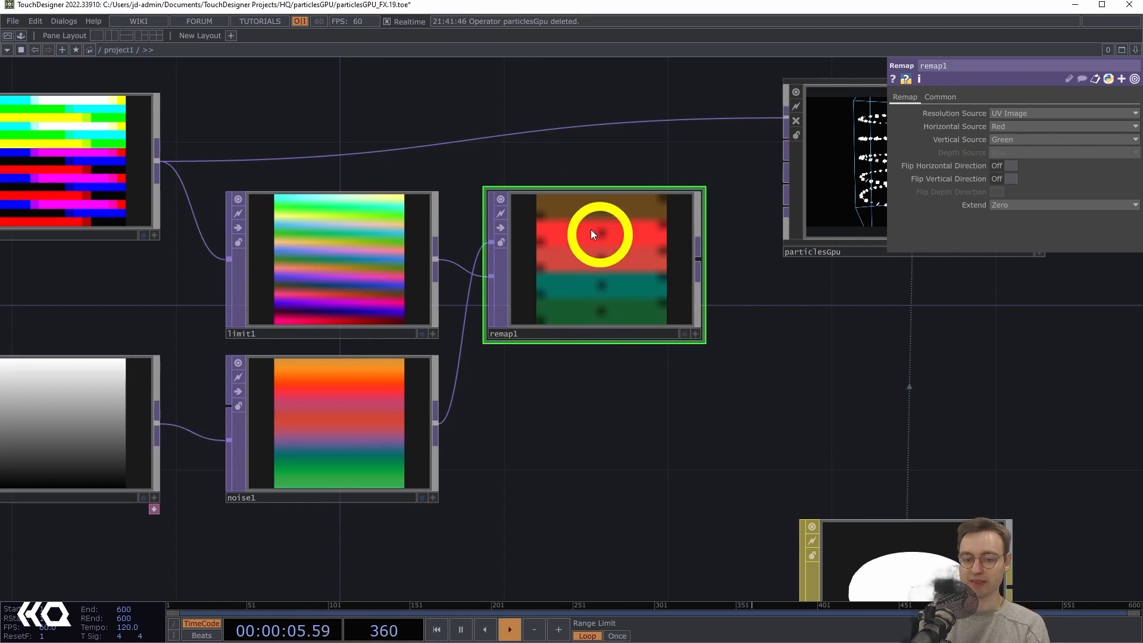
Set the Extend mode of remap1 to Hold
{"action": "left_click_drag", "start_coordinate": [566, 416], "coordinate": [638, 413]}
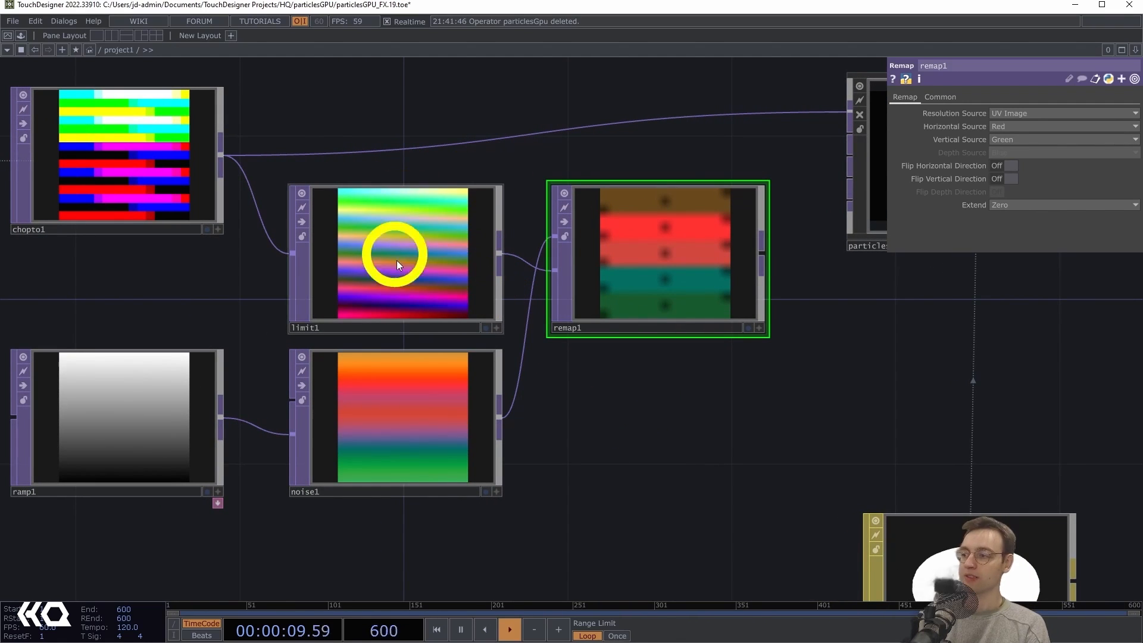
{"action": "middle_click_drag", "start_coordinate": [427, 250], "coordinate": [678, 441]}
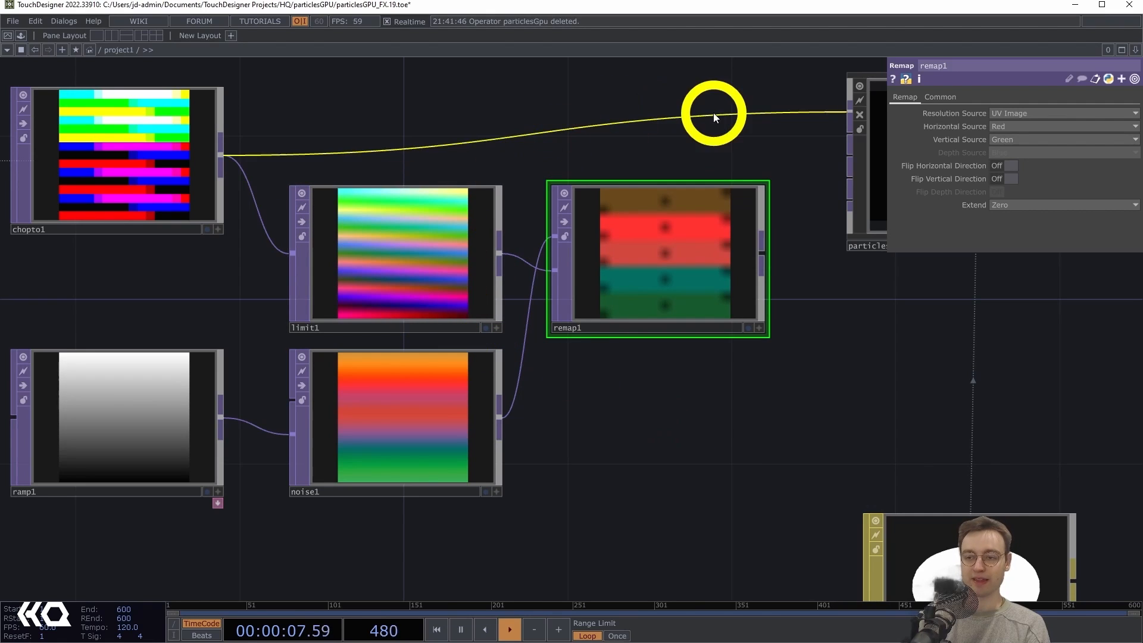
{"action": "left_click_drag", "start_coordinate": [805, 352], "coordinate": [637, 378]}
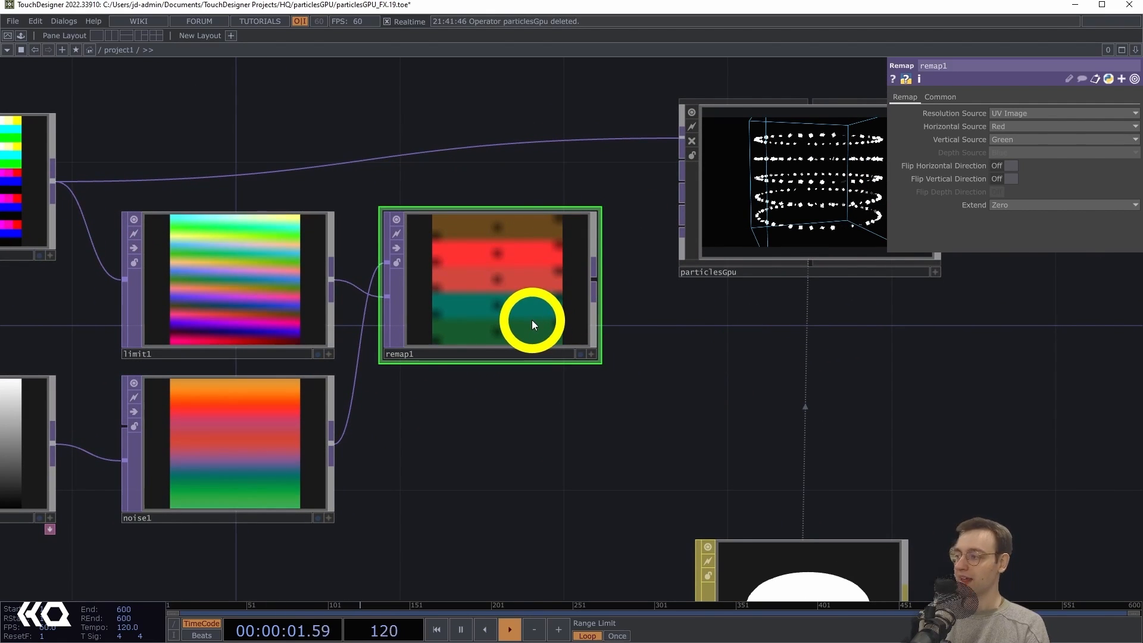
{"action": "left_click", "coordinate": [1021, 216]}
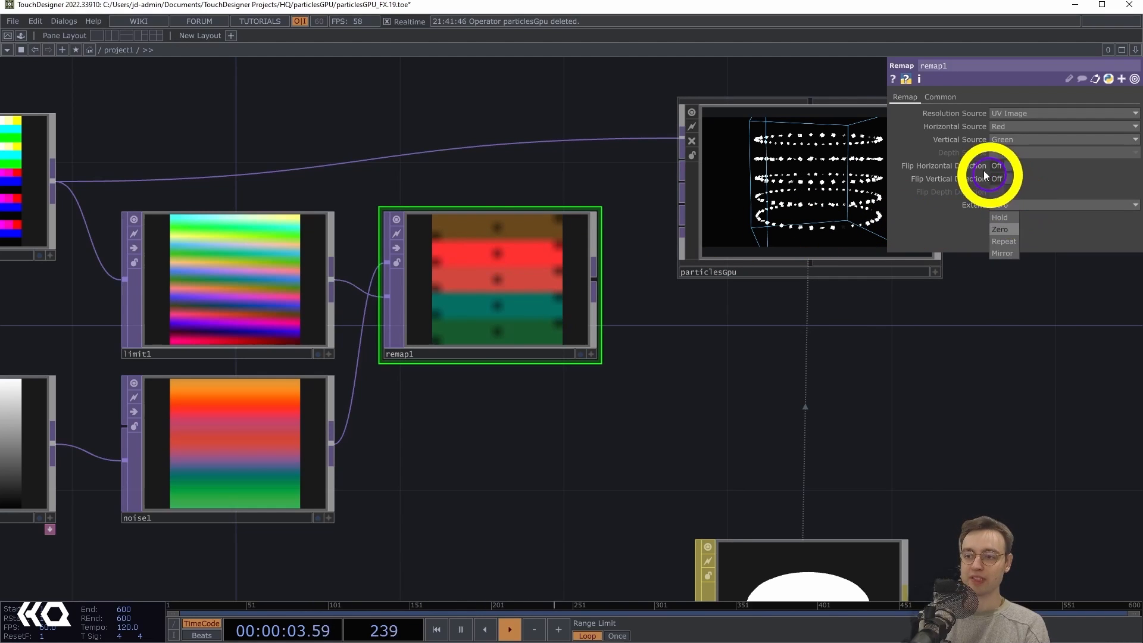
{"action": "left_click", "coordinate": [1003, 214]}
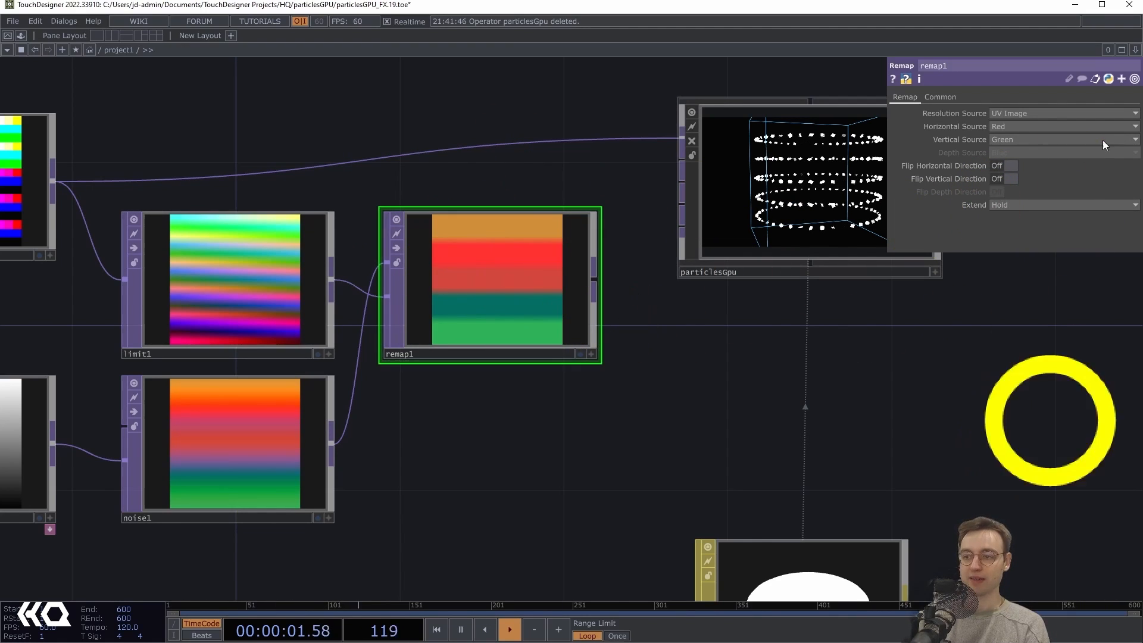
Set both the Input Smoothness and the Viewer Smoothness of remap1 to Nearest Pixel
{"action": "left_click", "coordinate": [938, 96]}
{"action": "left_click", "coordinate": [1023, 175]}
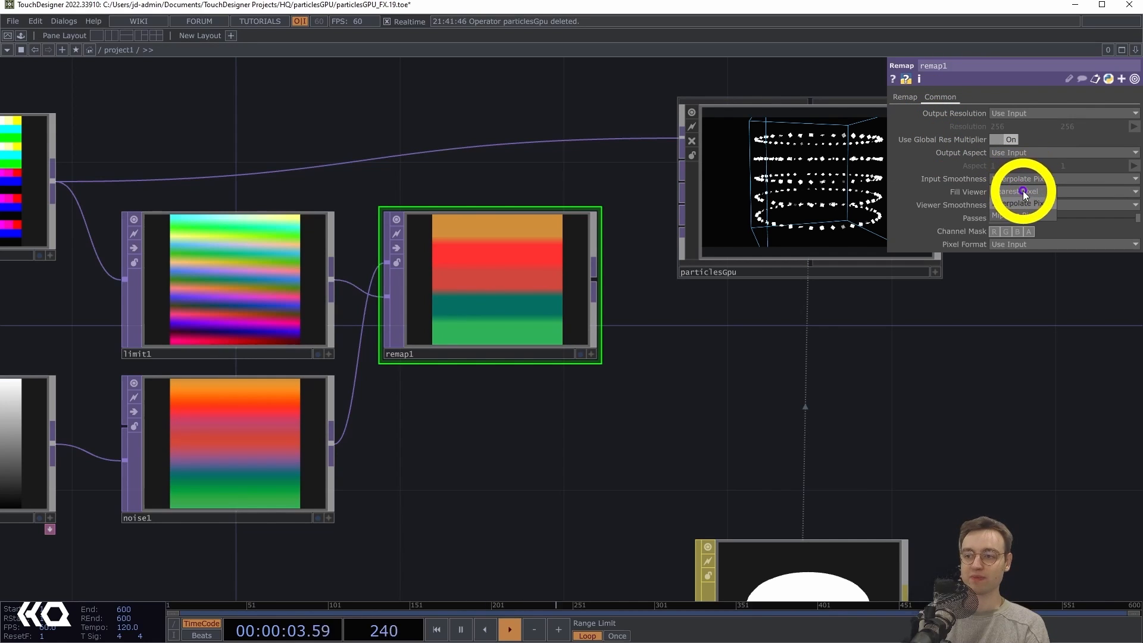
{"action": "left_click", "coordinate": [1023, 191]}
{"action": "left_click", "coordinate": [1020, 204]}
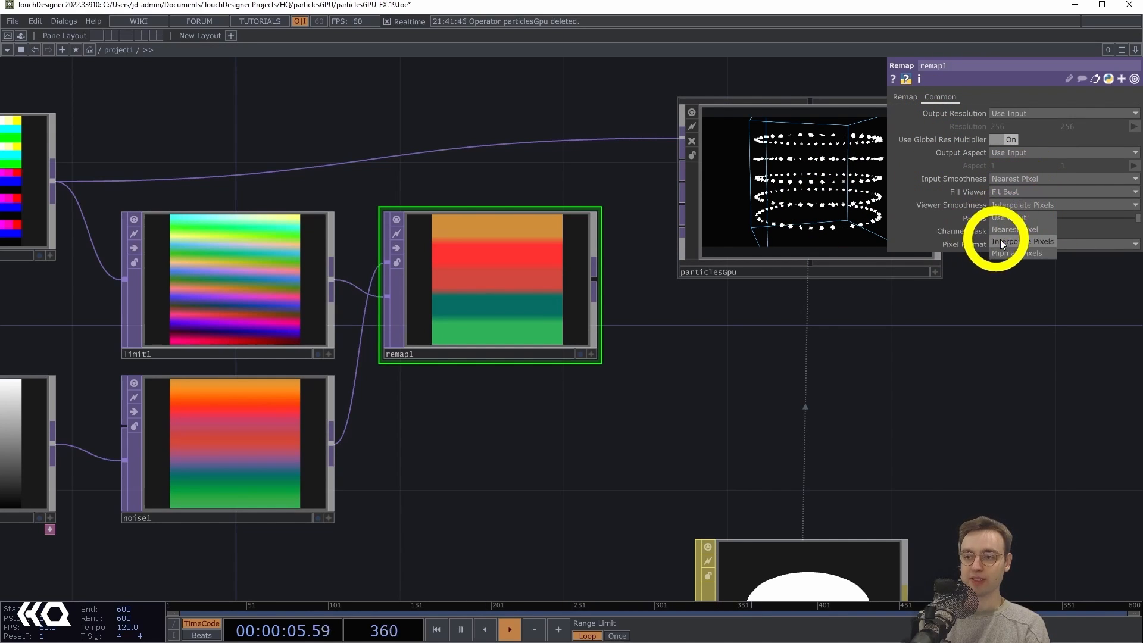
{"action": "left_click", "coordinate": [1008, 229]}
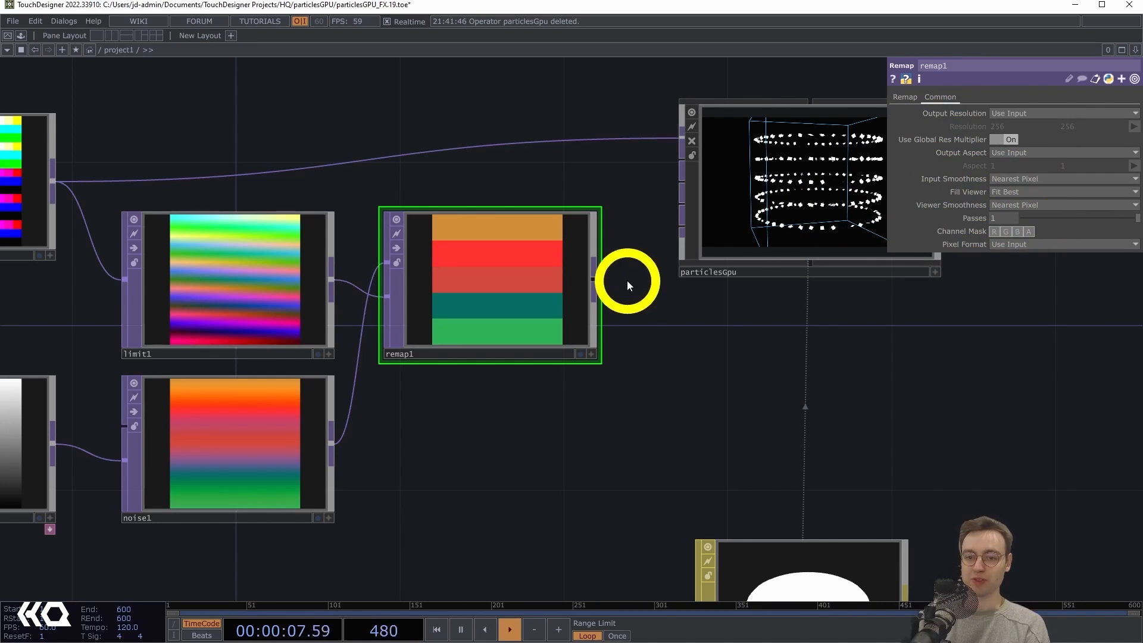
Connect remap1 to the second input of particlesGpu and inspect the coloured particles up close
{"action": "left_click_drag", "start_coordinate": [633, 294], "coordinate": [589, 302]}
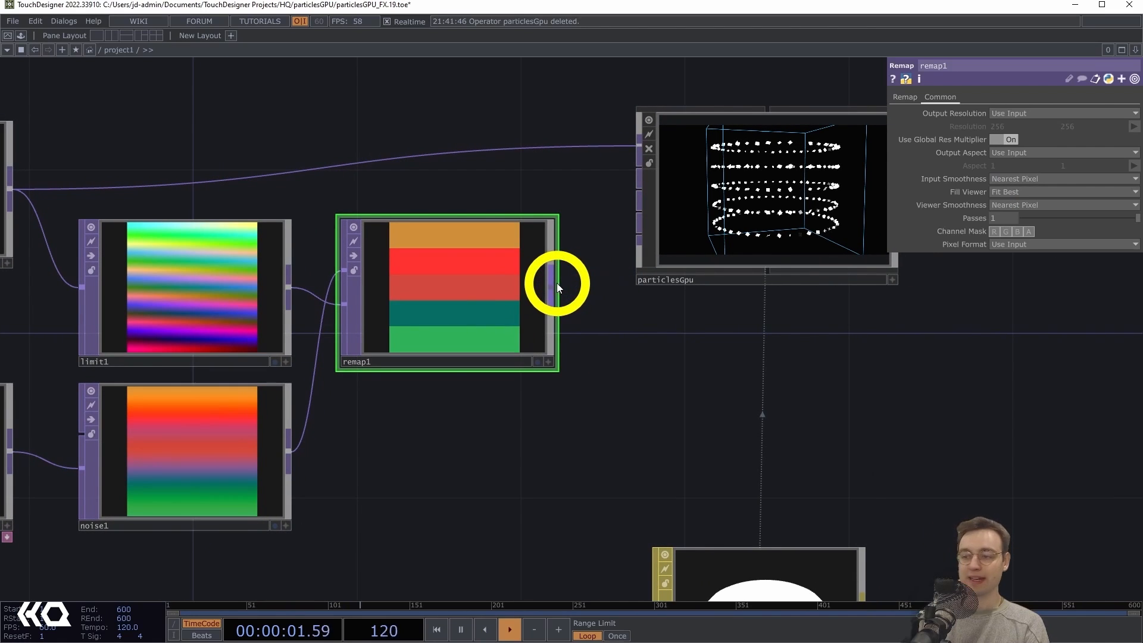
{"action": "left_click", "coordinate": [556, 283]}
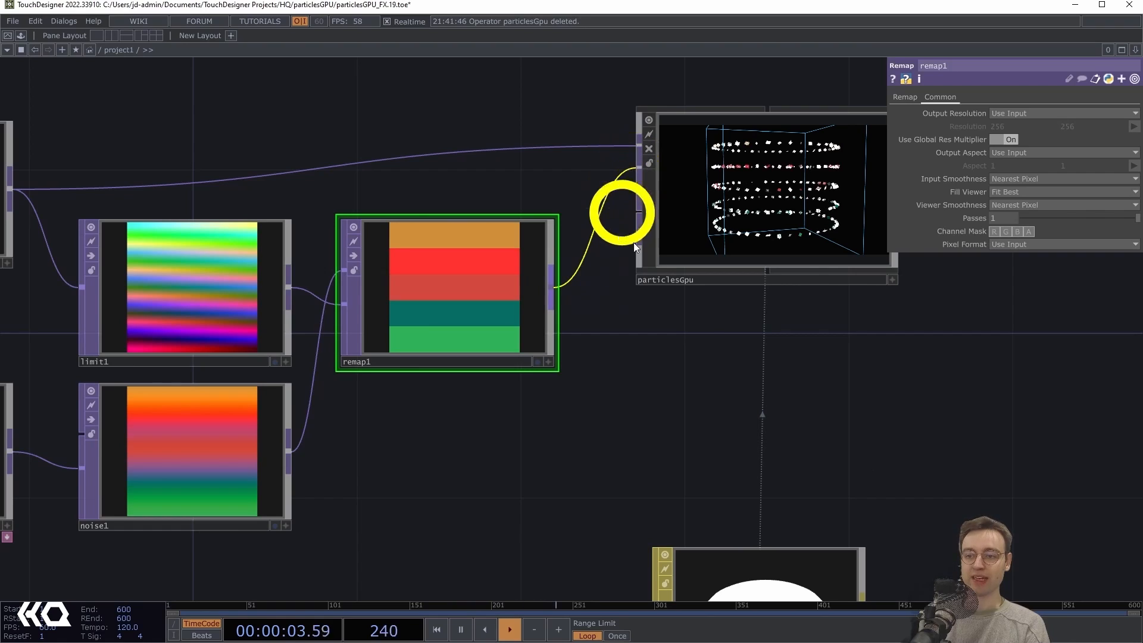
{"action": "scroll", "coordinate": [839, 310], "scroll_direction": "up", "scroll_amount": 5}
{"action": "left_click_drag", "start_coordinate": [822, 324], "coordinate": [688, 550]}
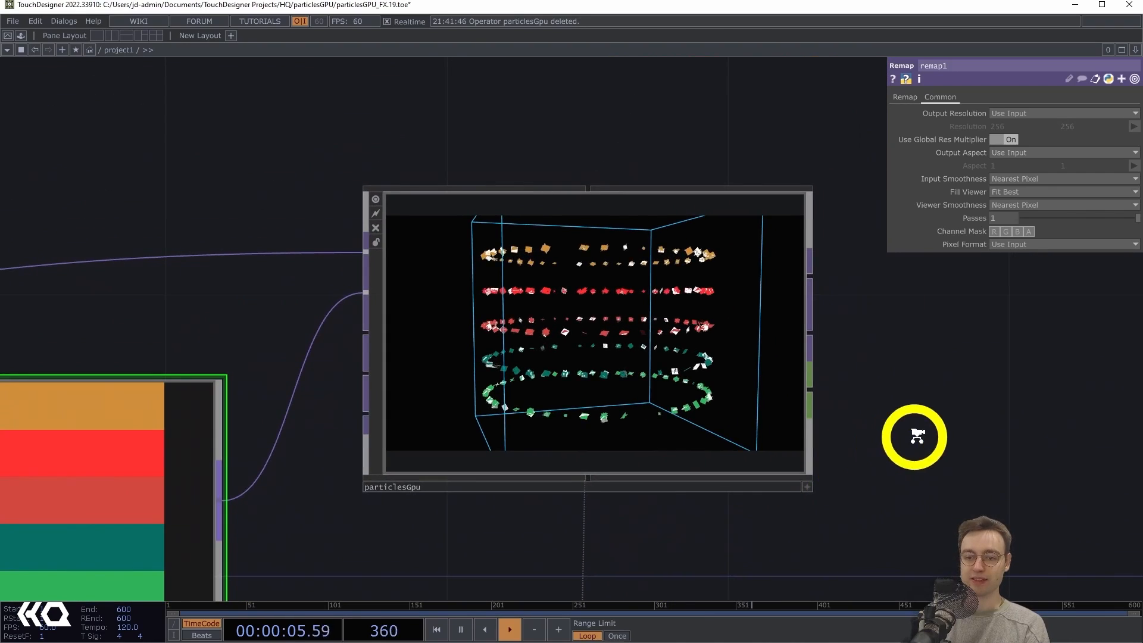
Inspect the coloured particles in particlesGpu and check which source channels remap1 uses for its horizontal and vertical lookup
{"action": "scroll", "coordinate": [916, 438], "scroll_direction": "up", "scroll_amount": 5}
{"action": "left_click_drag", "start_coordinate": [818, 372], "coordinate": [1017, 400]}
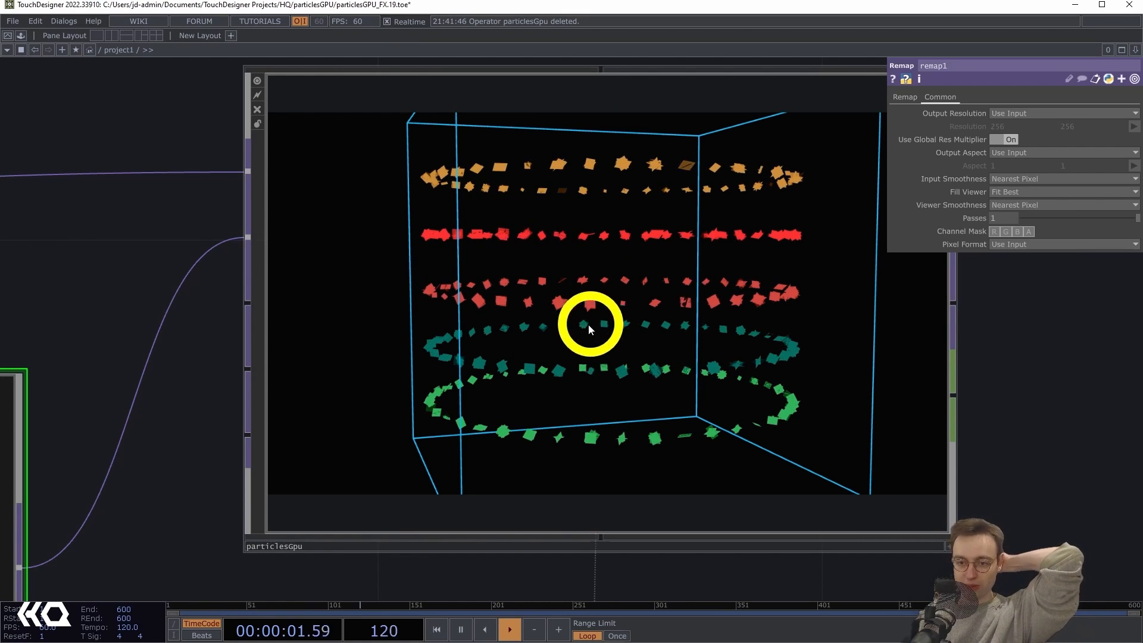
{"action": "scroll", "coordinate": [1059, 488], "scroll_direction": "down", "scroll_amount": 5}
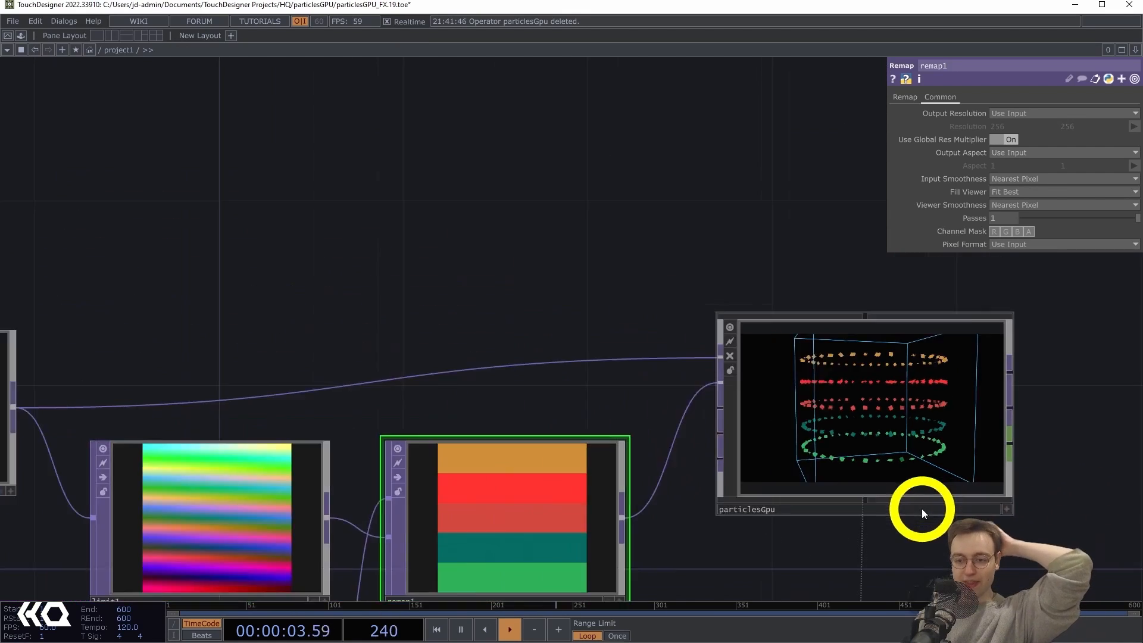
{"action": "left_click_drag", "start_coordinate": [888, 505], "coordinate": [952, 333]}
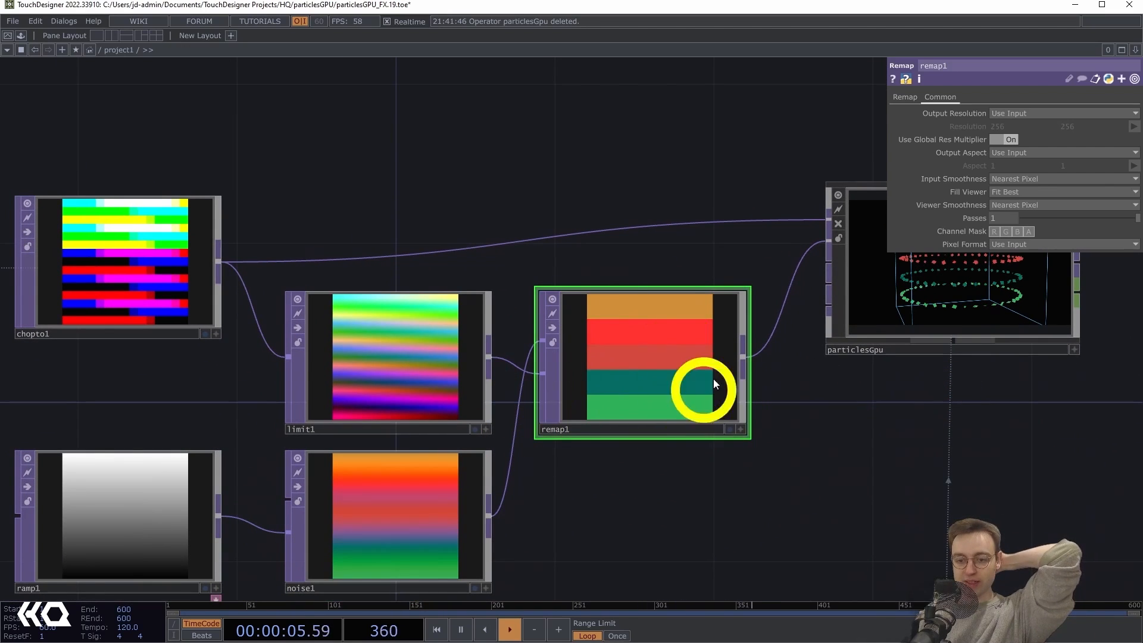
{"action": "left_click", "coordinate": [682, 394]}
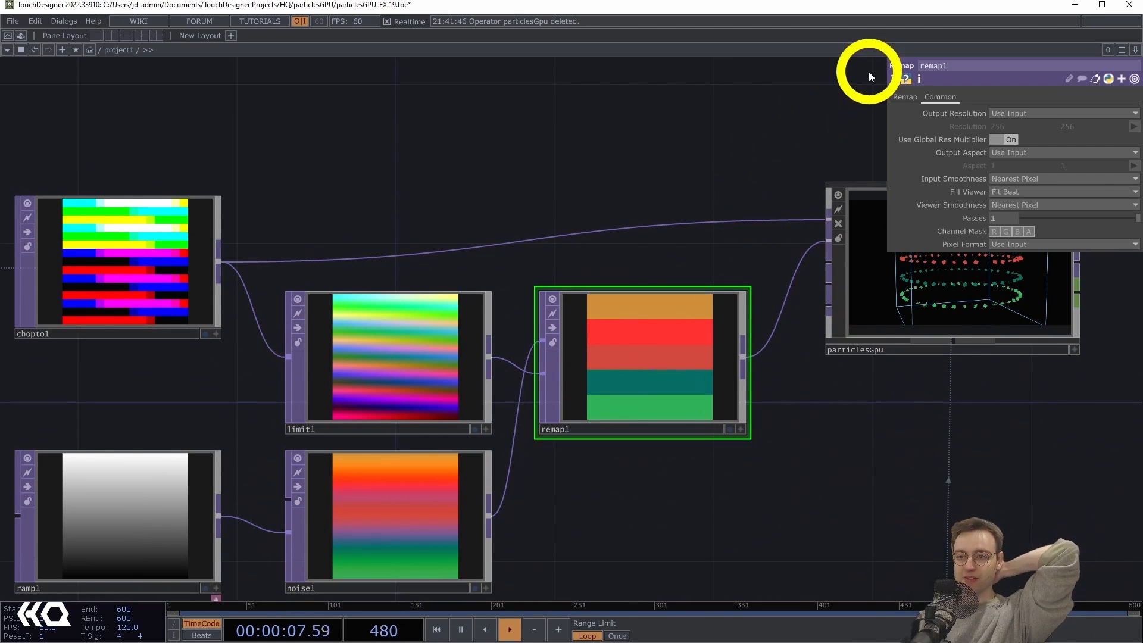
{"action": "left_click", "coordinate": [905, 97]}
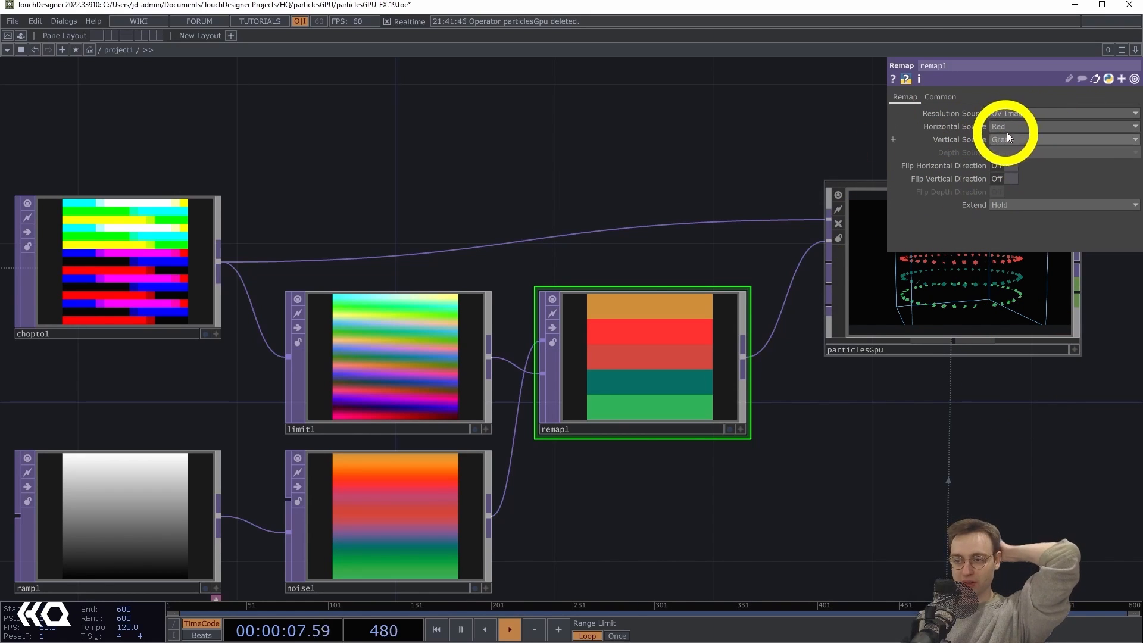
{"action": "left_click_drag", "start_coordinate": [975, 443], "coordinate": [828, 447]}
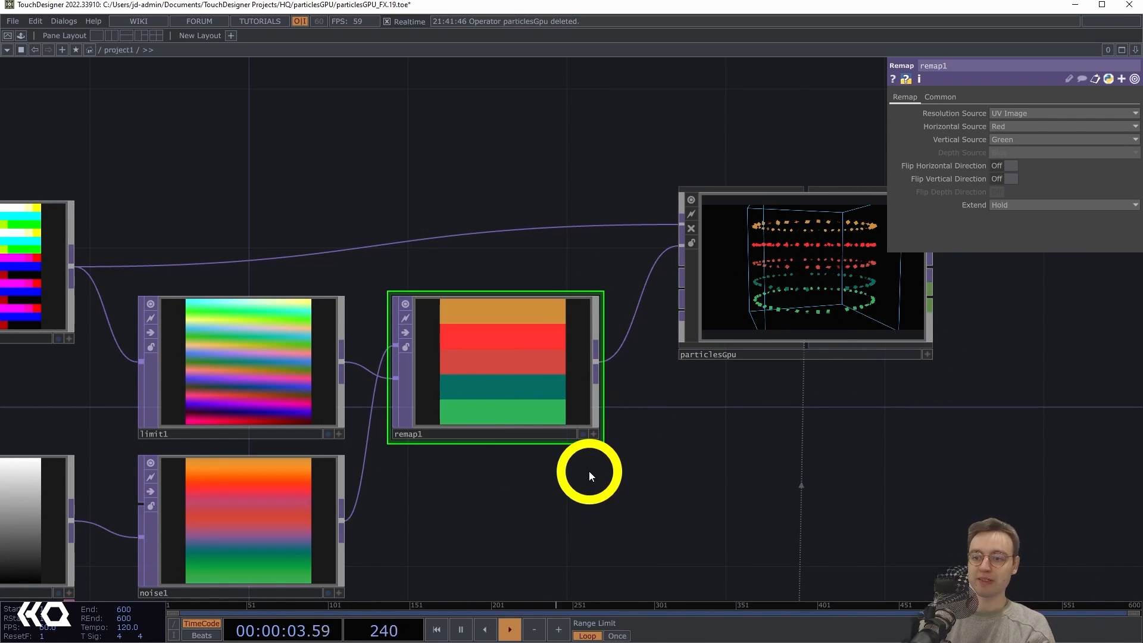
{"action": "scroll", "coordinate": [669, 395], "scroll_direction": "down", "scroll_amount": 5}
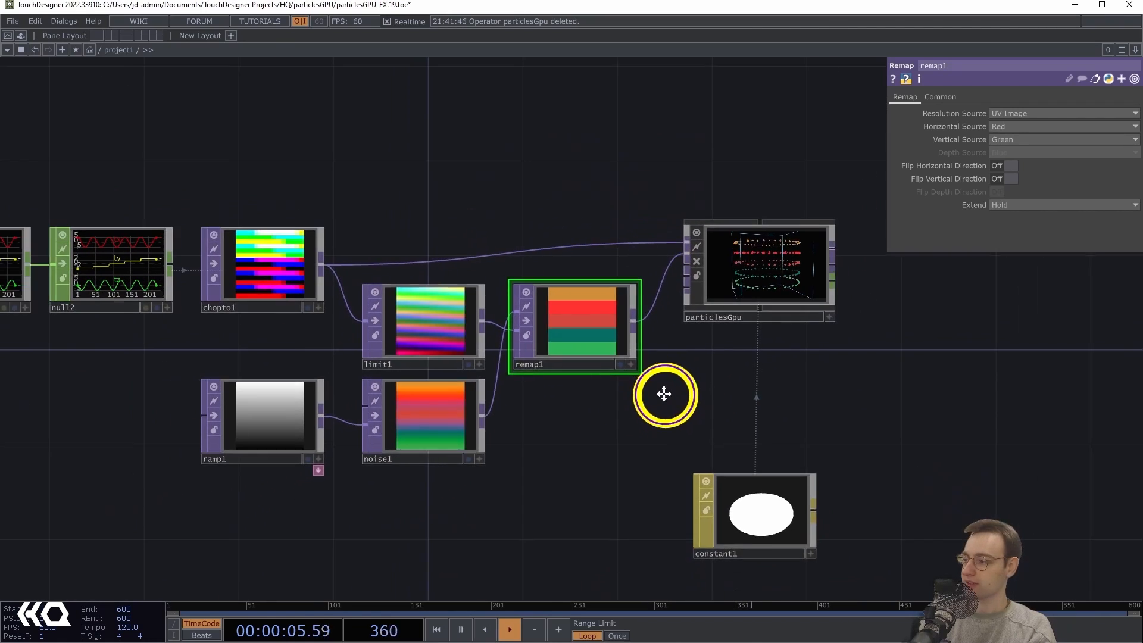
{"action": "left_click_drag", "start_coordinate": [664, 394], "coordinate": [622, 371]}
{"action": "left_click_drag", "start_coordinate": [598, 448], "coordinate": [589, 406]}
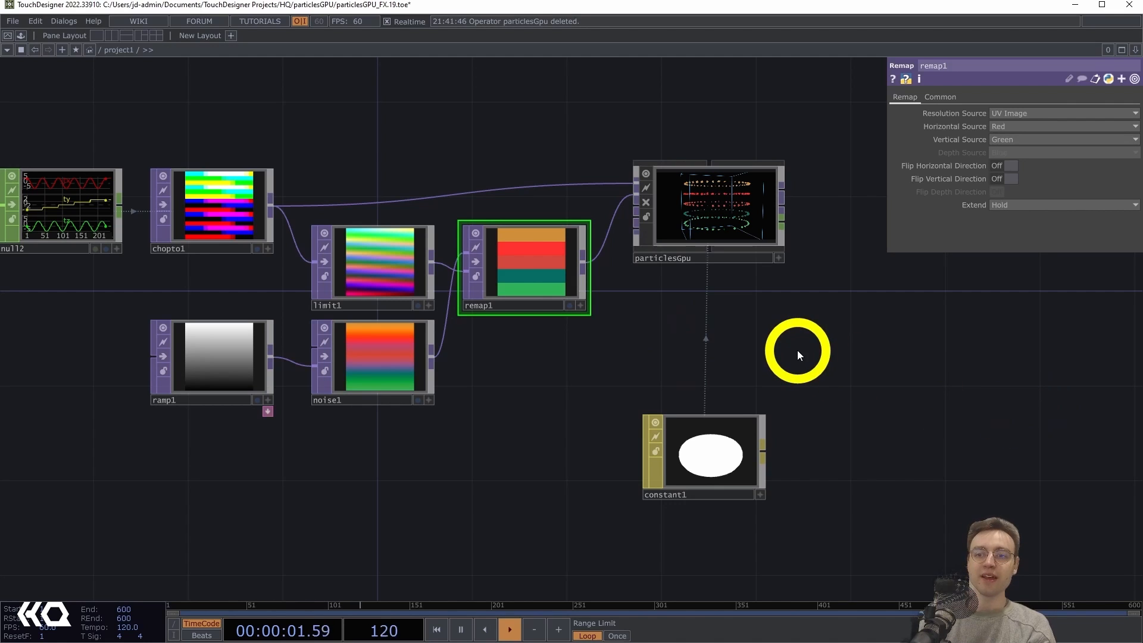
{"action": "scroll", "coordinate": [767, 301], "scroll_direction": "up", "scroll_amount": 8}
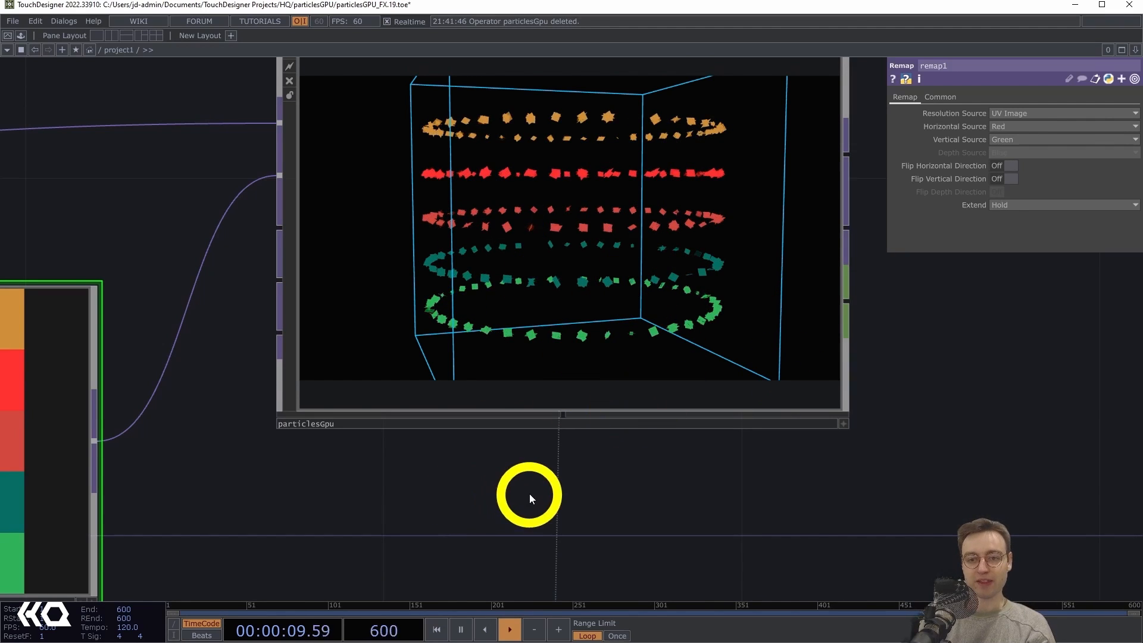
{"action": "scroll", "coordinate": [530, 494], "scroll_direction": "down", "scroll_amount": 6}
{"action": "left_click_drag", "start_coordinate": [449, 508], "coordinate": [549, 446]}
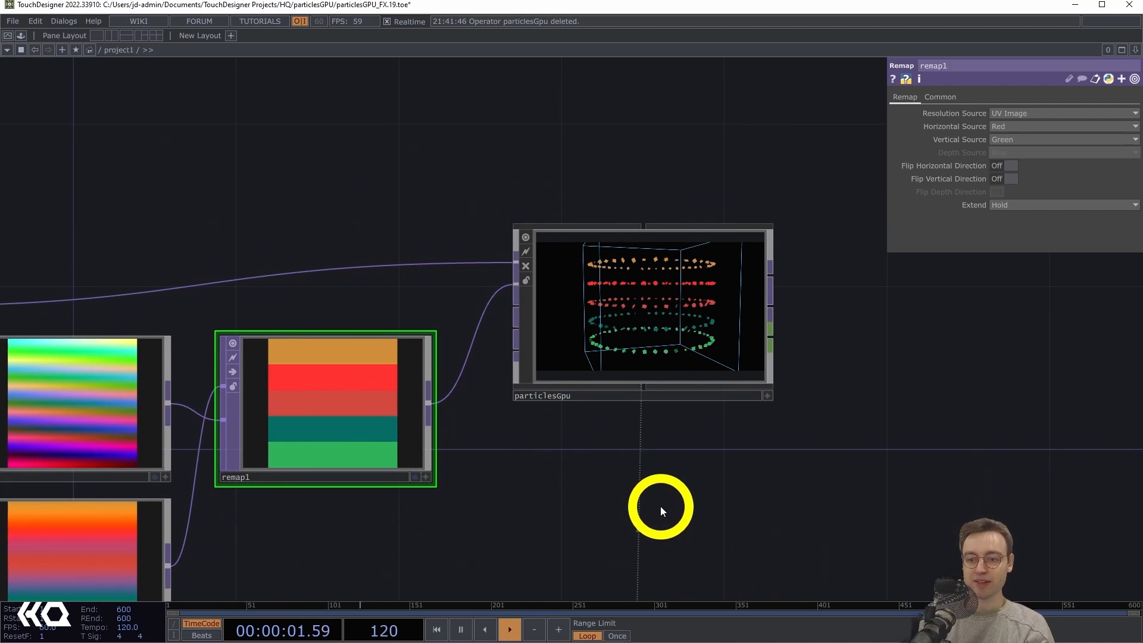
{"action": "scroll", "coordinate": [696, 423], "scroll_direction": "down", "scroll_amount": 2}
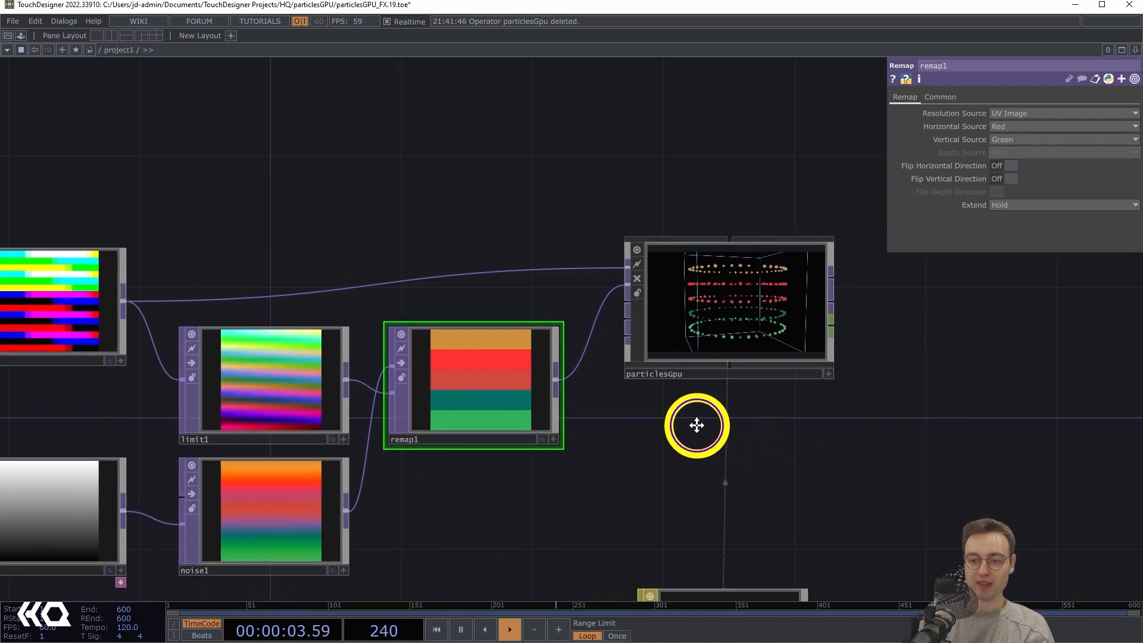
Show the Forces parameters of particlesGpu and connect chopto1 to its third input
{"action": "left_click", "coordinate": [741, 277]}
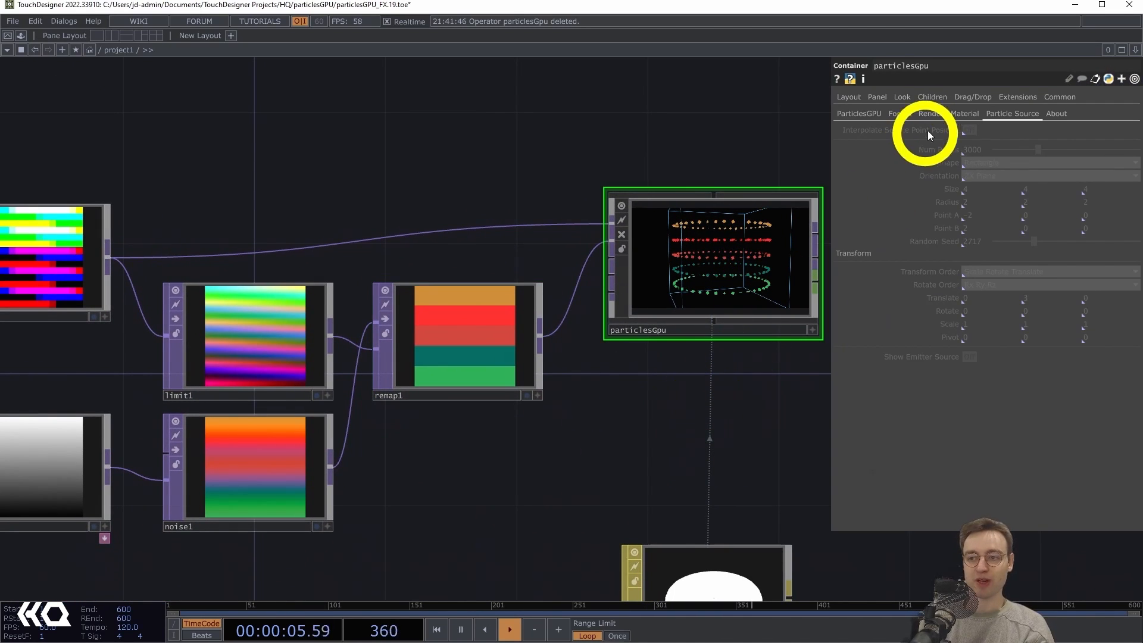
{"action": "left_click", "coordinate": [899, 114]}
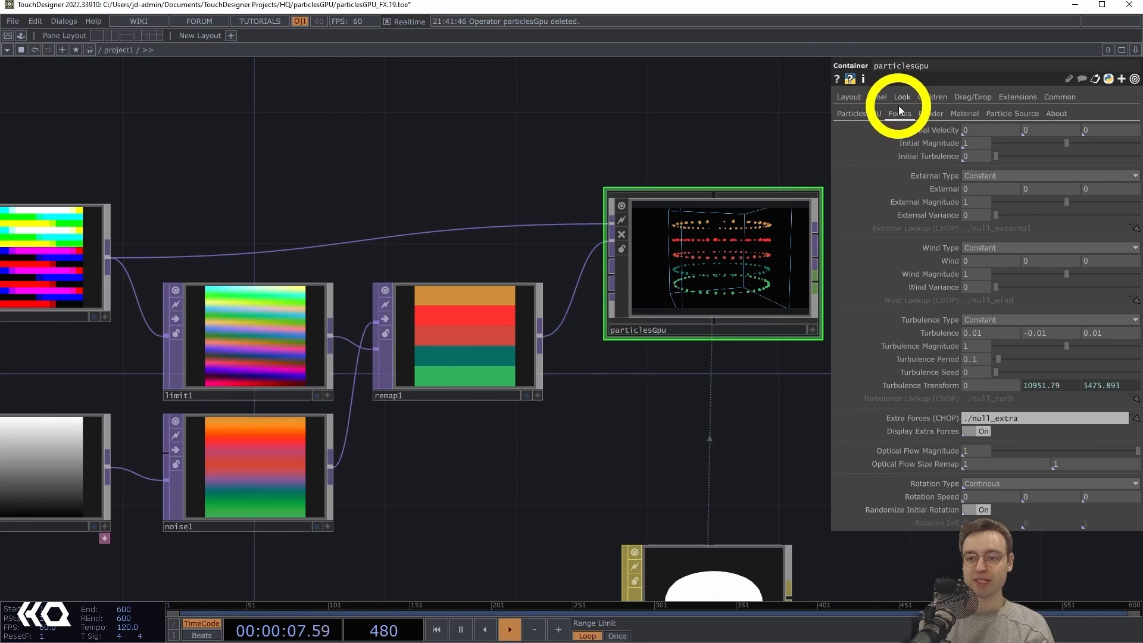
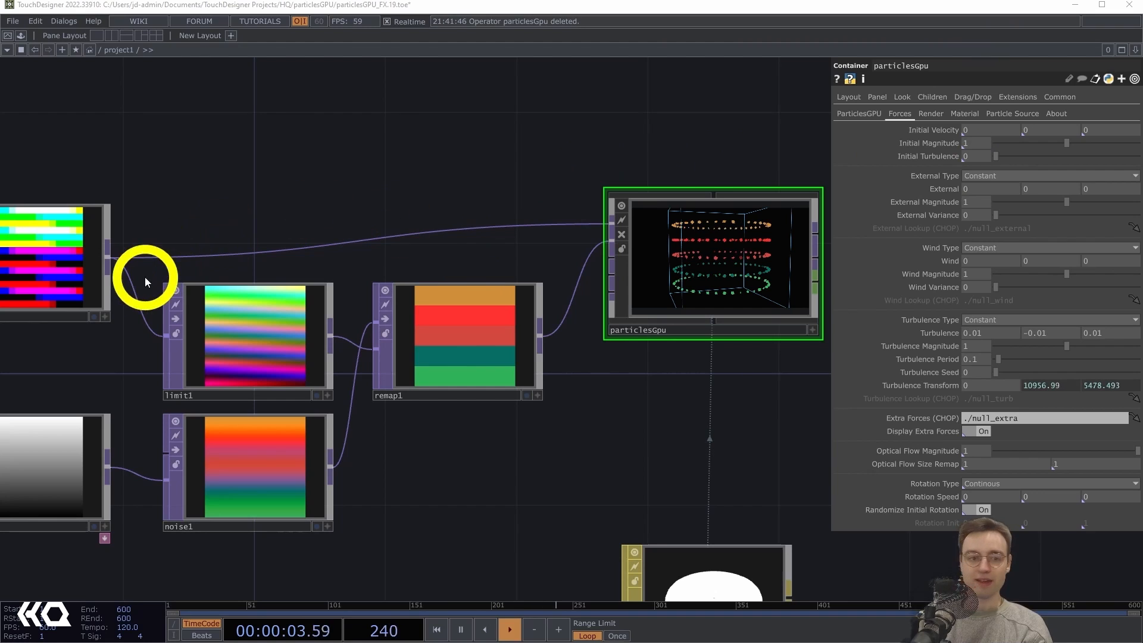
{"action": "left_click_drag", "start_coordinate": [209, 169], "coordinate": [281, 104]}
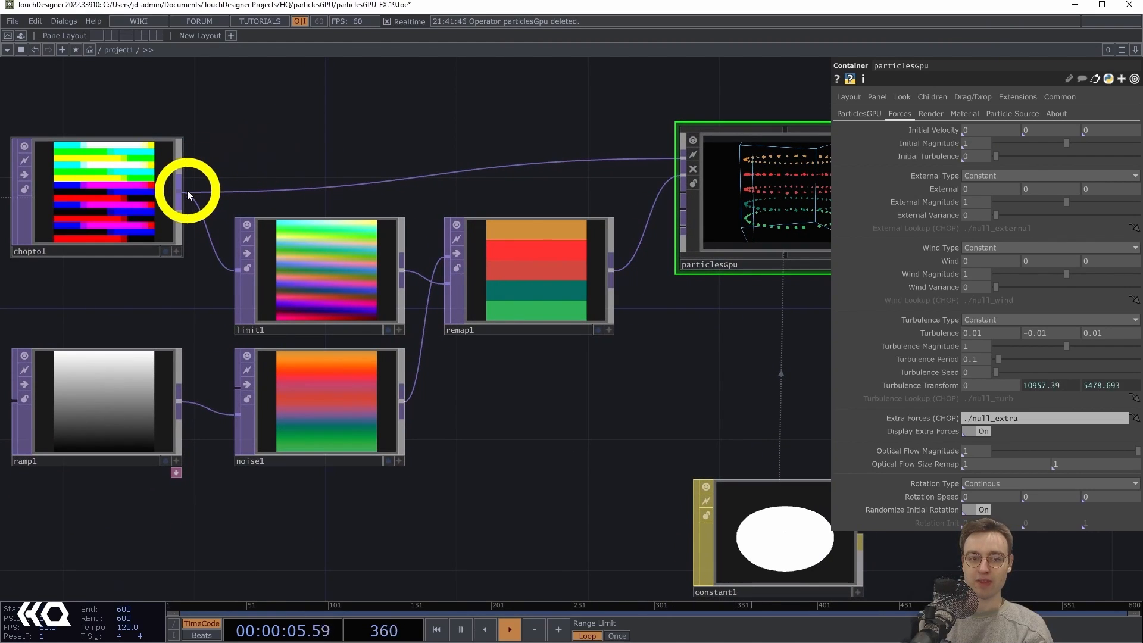
{"action": "left_click_drag", "start_coordinate": [200, 192], "coordinate": [682, 206]}
{"action": "left_click_drag", "start_coordinate": [737, 319], "coordinate": [580, 354]}
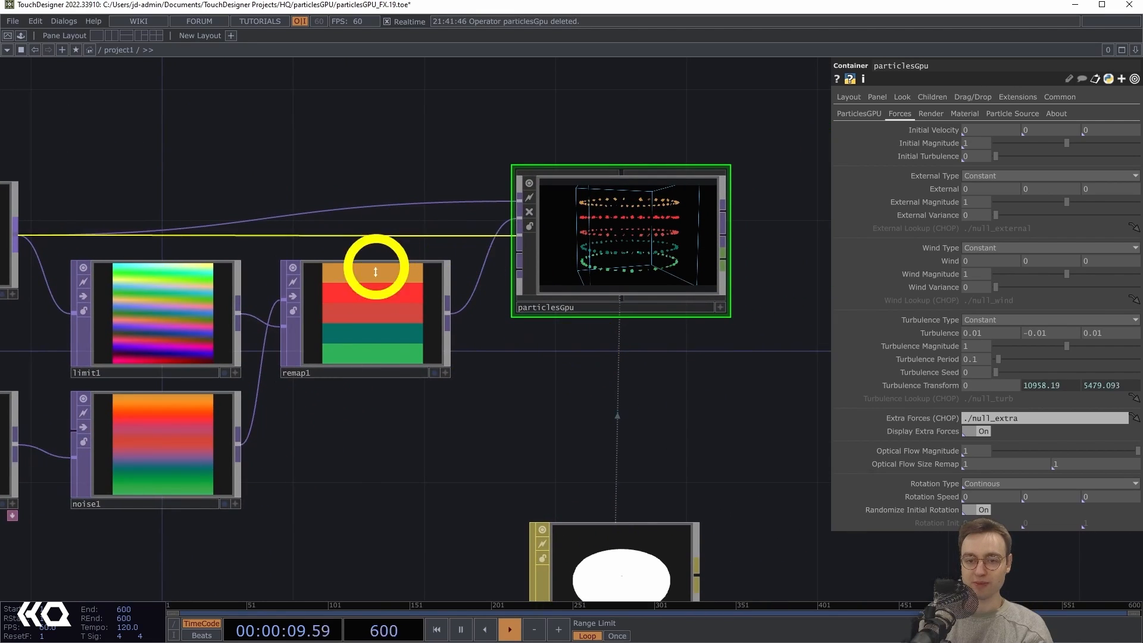
{"action": "middle_click_drag", "start_coordinate": [376, 272], "coordinate": [471, 250]}
{"action": "left_click_drag", "start_coordinate": [590, 397], "coordinate": [718, 383]}
{"action": "middle_click_drag", "start_coordinate": [717, 384], "coordinate": [616, 449]}
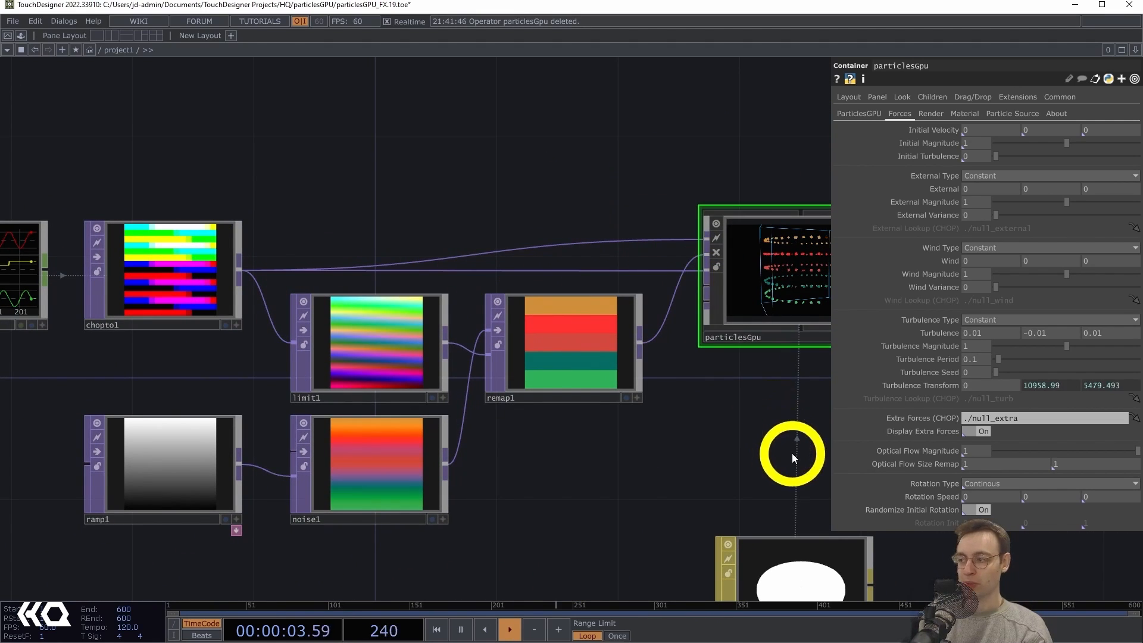
Examine the Initial Velocity parameters of particlesGpu alongside the position texture from chopto1 feeding its third input
{"action": "middle_click_drag", "start_coordinate": [796, 452], "coordinate": [627, 452]}
{"action": "scroll", "coordinate": [699, 377], "scroll_direction": "up", "scroll_amount": 5}
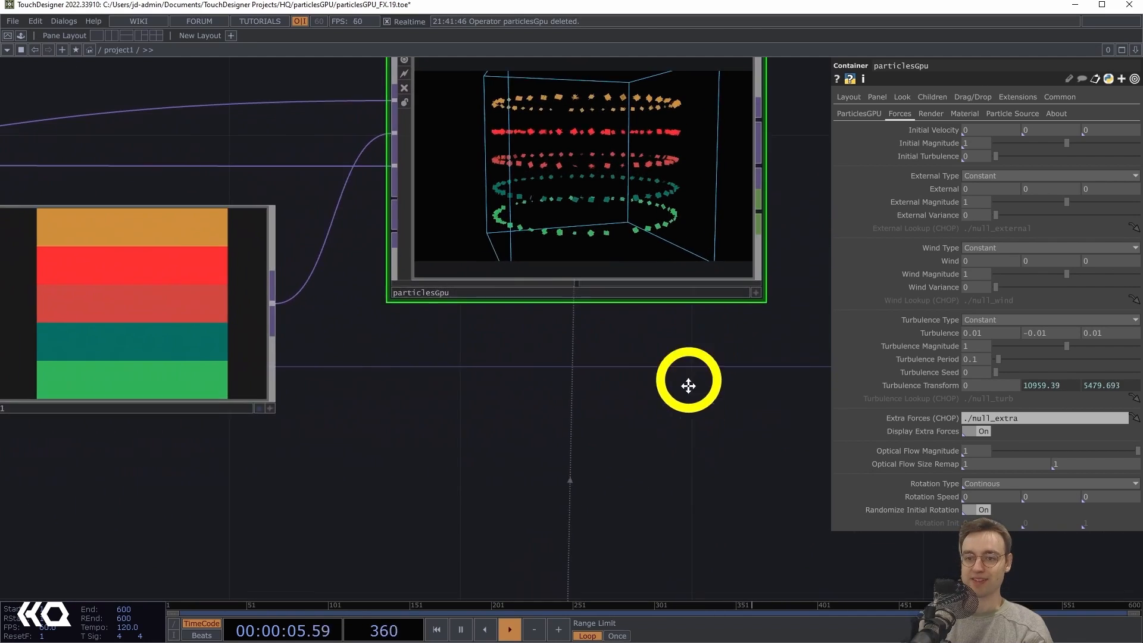
{"action": "middle_click_drag", "start_coordinate": [689, 383], "coordinate": [678, 449]}
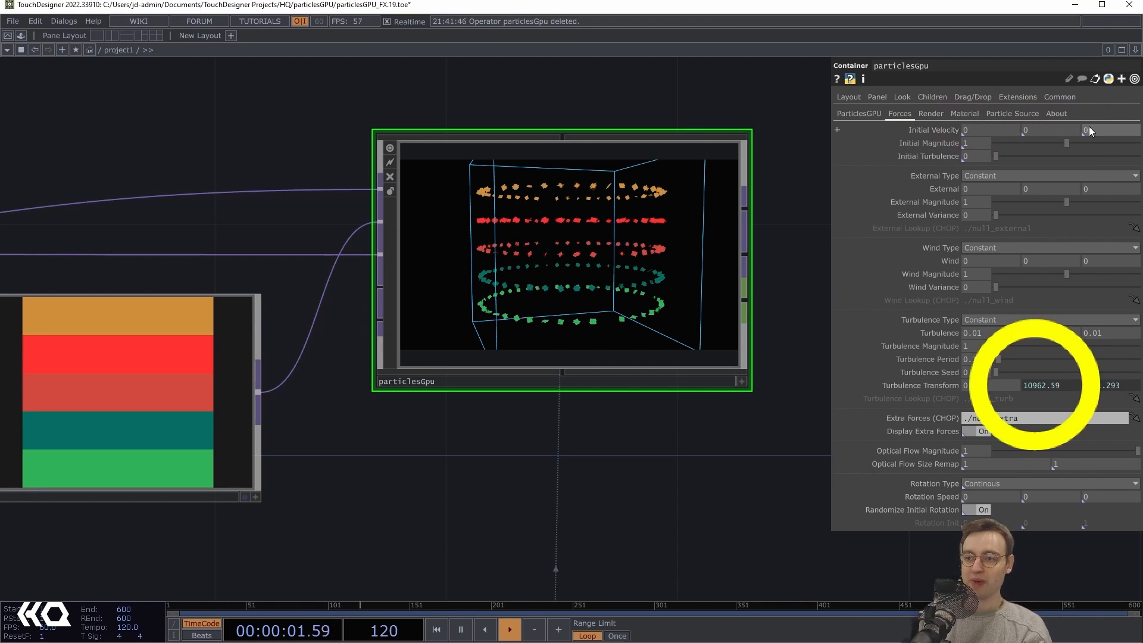
{"action": "left_click", "coordinate": [974, 130]}
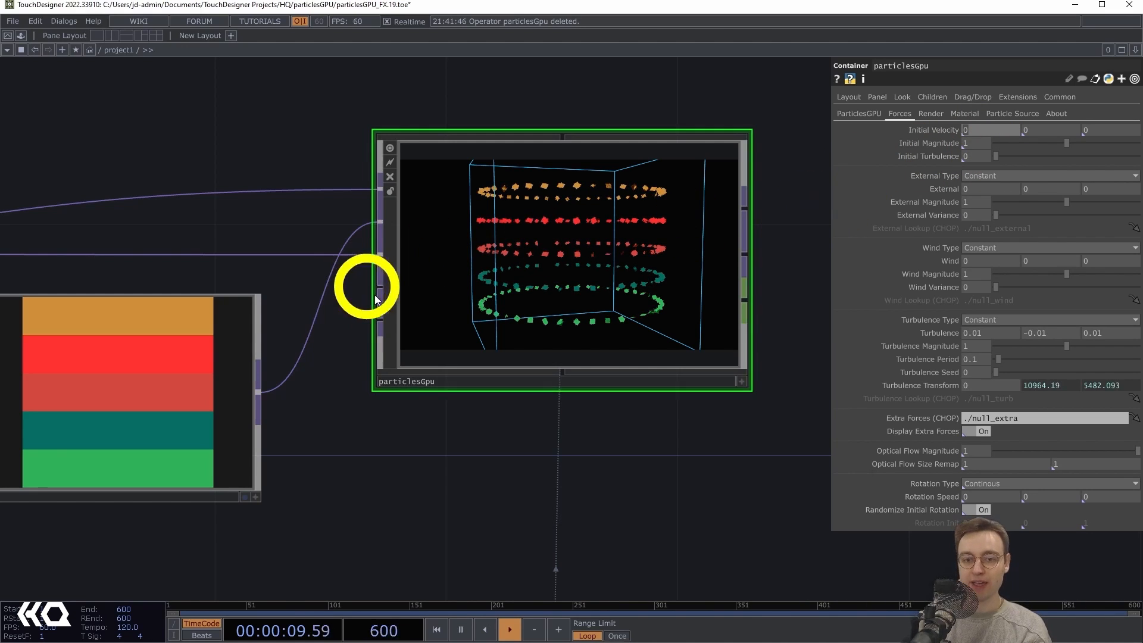
{"action": "left_click_drag", "start_coordinate": [357, 340], "coordinate": [686, 287]}
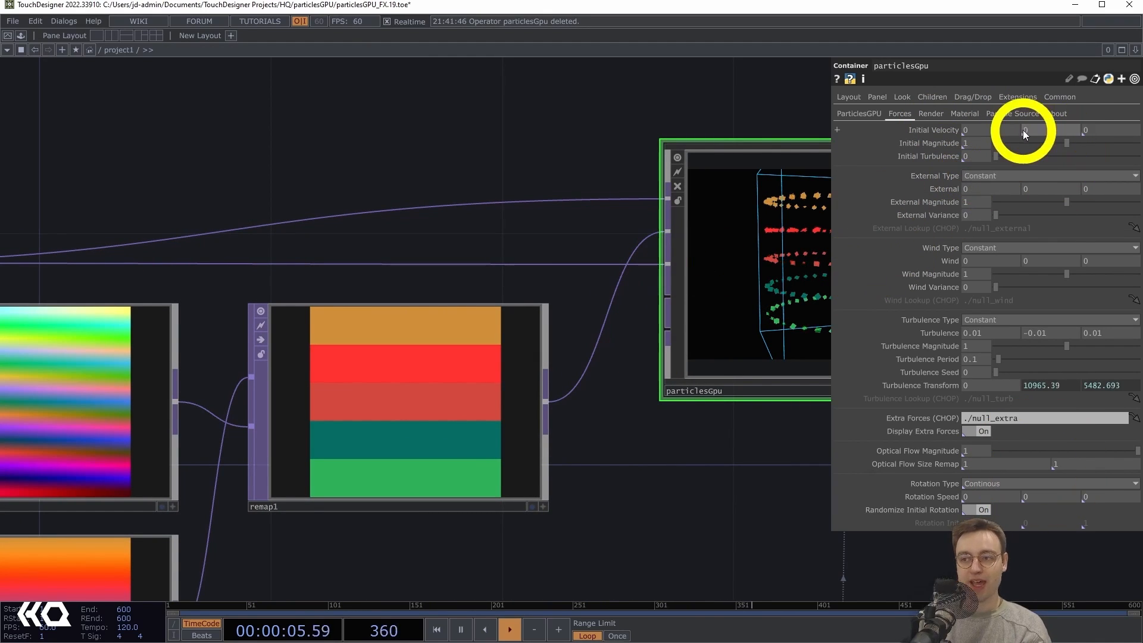
{"action": "left_click", "coordinate": [972, 129]}
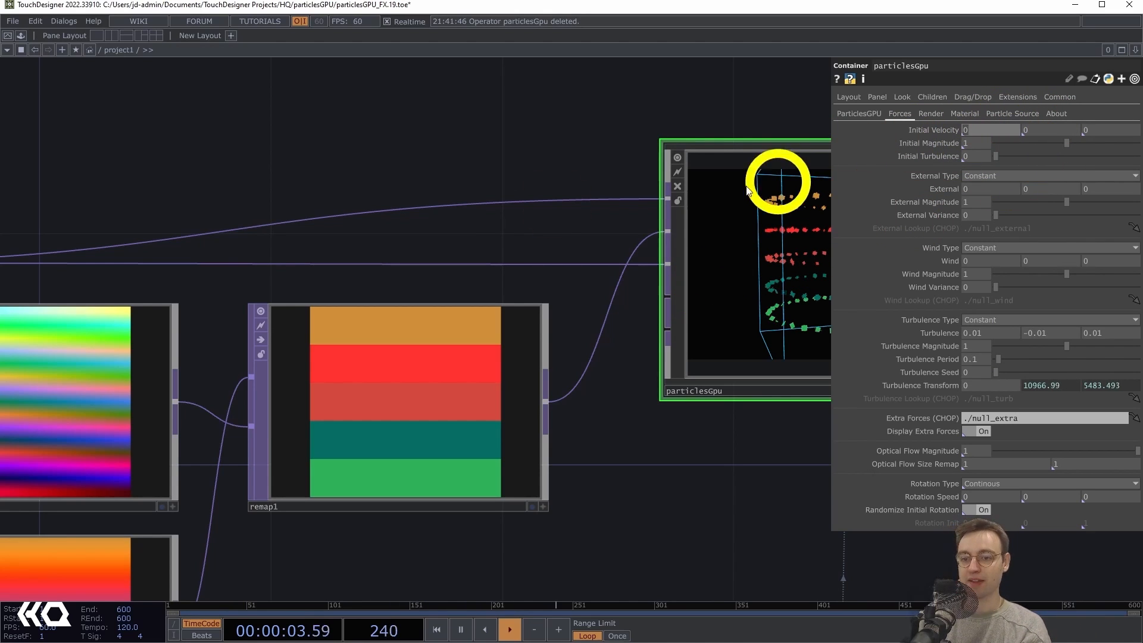
{"action": "scroll", "coordinate": [449, 238], "scroll_direction": "down", "scroll_amount": 2}
{"action": "left_click_drag", "start_coordinate": [566, 240], "coordinate": [784, 249]}
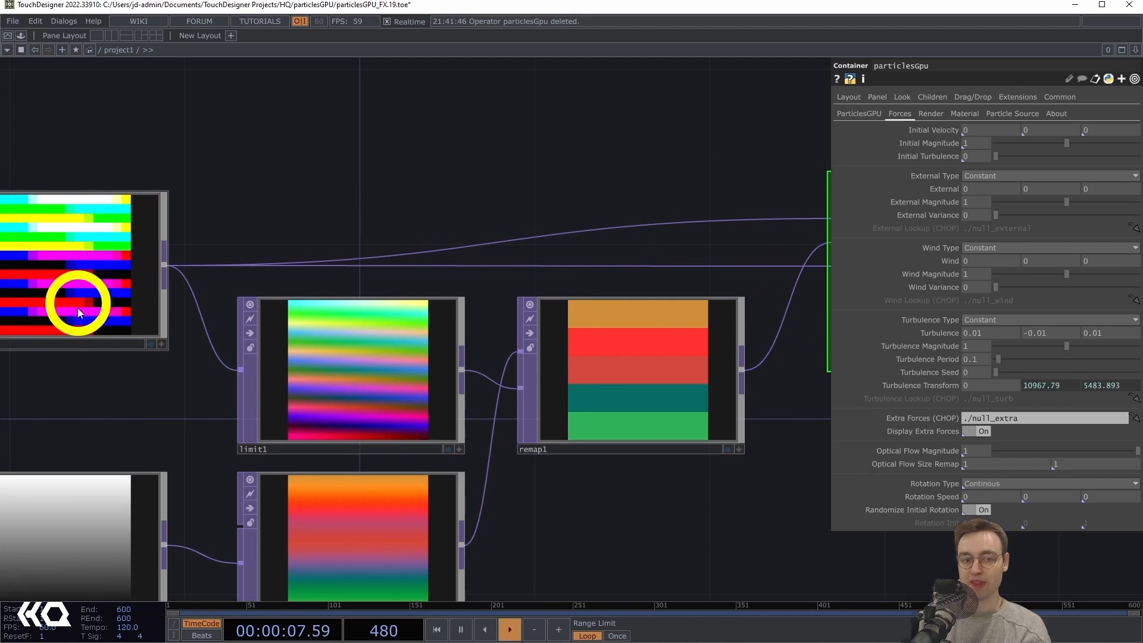
{"action": "left_click_drag", "start_coordinate": [594, 186], "coordinate": [204, 212]}
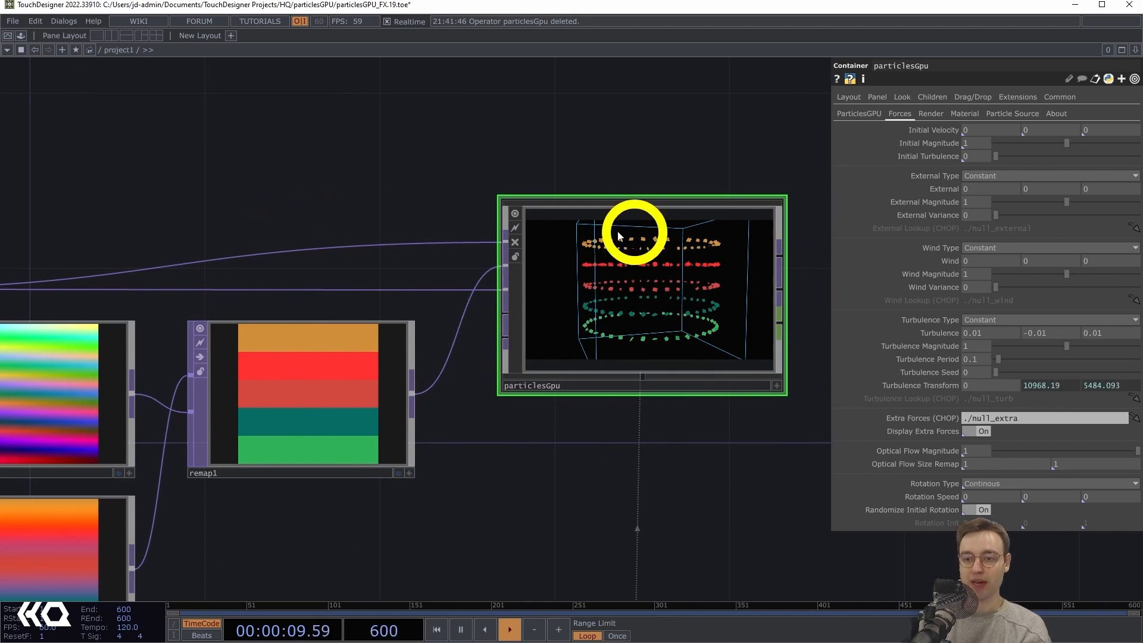
Set the X and Z Initial Velocity of particlesGpu to 1
{"action": "left_click", "coordinate": [980, 130]}
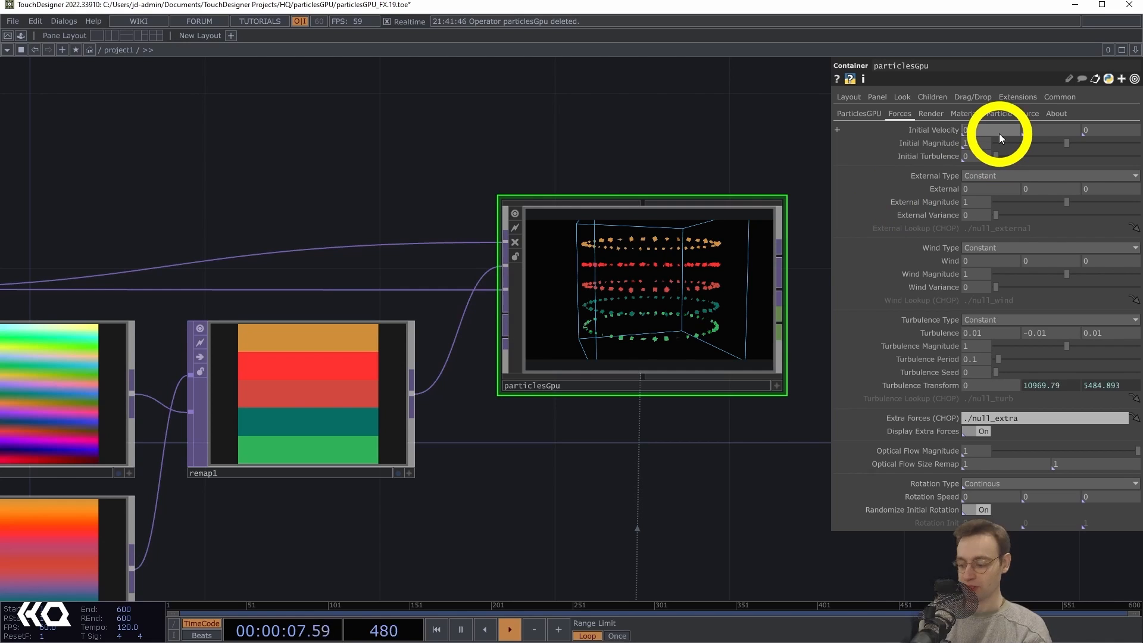
{"action": "key", "text": "Return"}
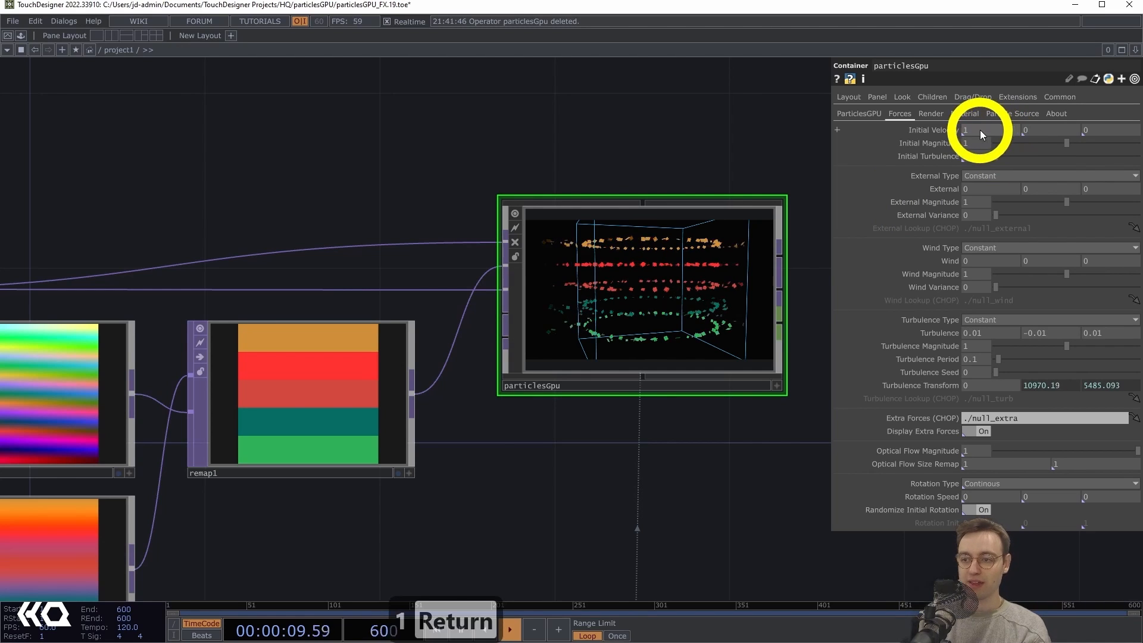
{"action": "left_click", "coordinate": [989, 126]}
{"action": "left_click", "coordinate": [1086, 127]}
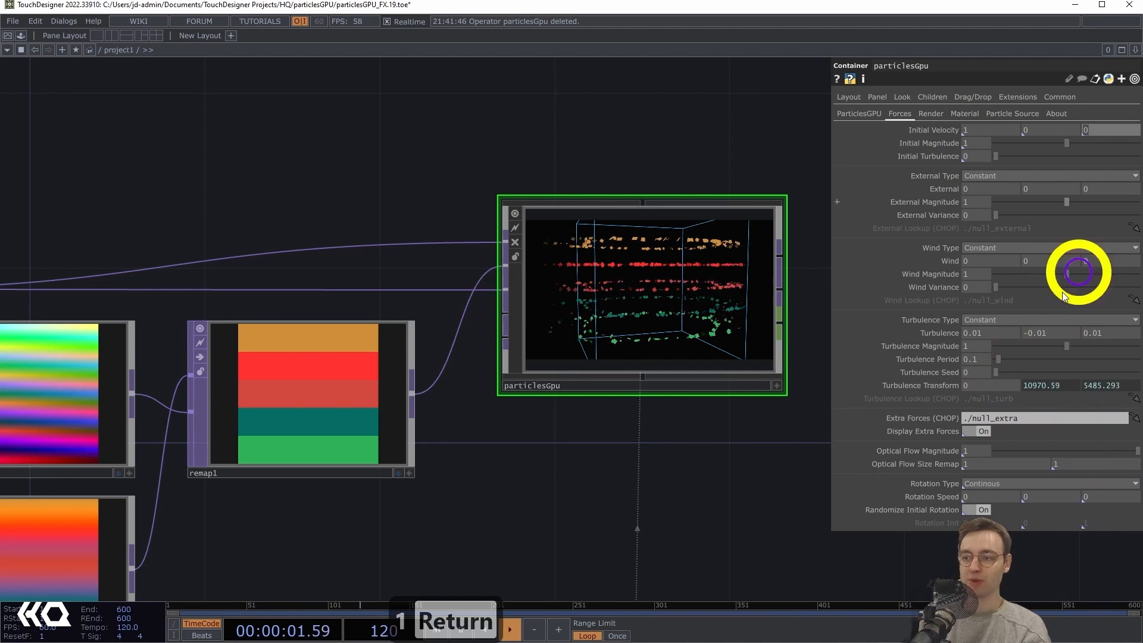
{"action": "type", "text": "1"}
{"action": "key", "text": "Return"}
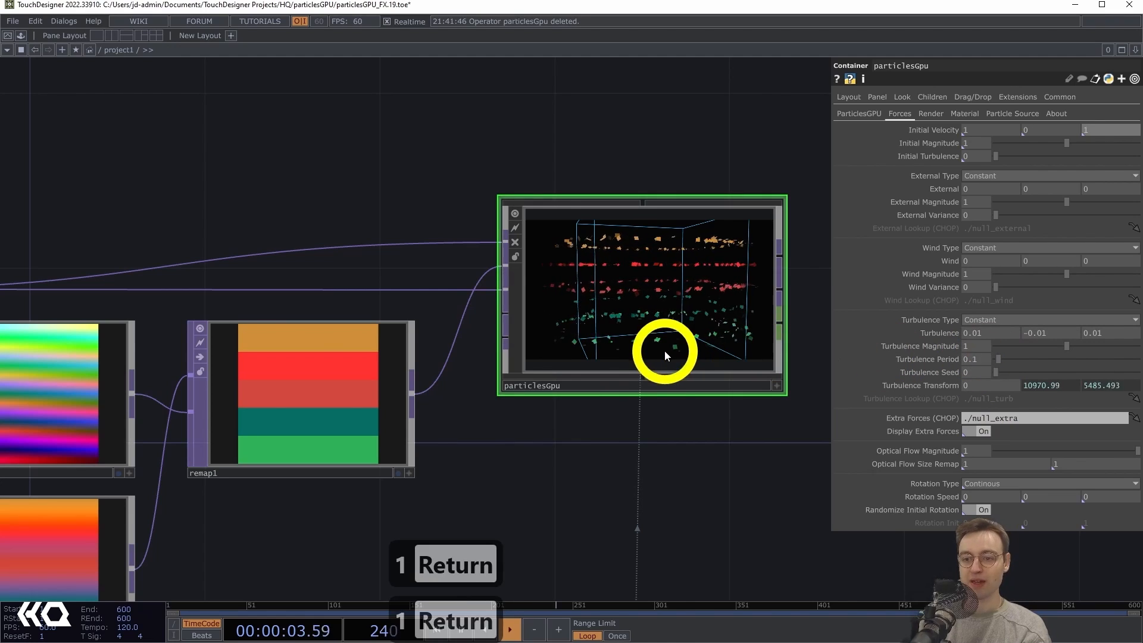
Make the particlesGpu viewer interactive and orbit around the moving particles inside it
{"action": "scroll", "coordinate": [711, 413], "scroll_direction": "up", "scroll_amount": 1}
{"action": "middle_click_drag", "start_coordinate": [712, 412], "coordinate": [667, 456]}
{"action": "left_click_drag", "start_coordinate": [653, 472], "coordinate": [608, 519]}
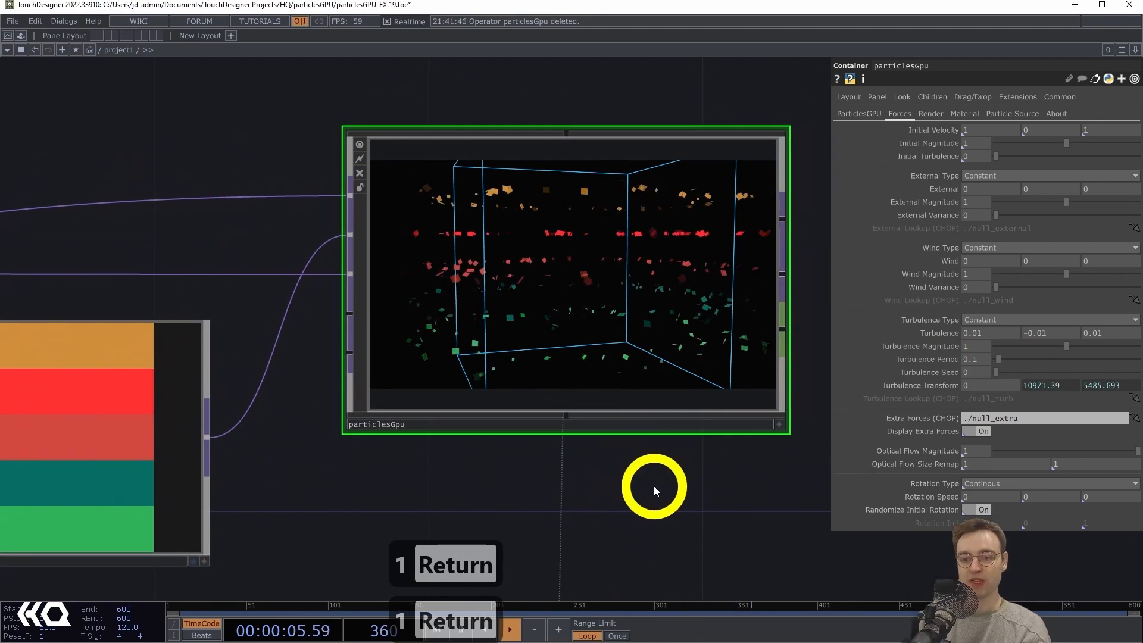
{"action": "left_click_drag", "start_coordinate": [654, 484], "coordinate": [631, 492]}
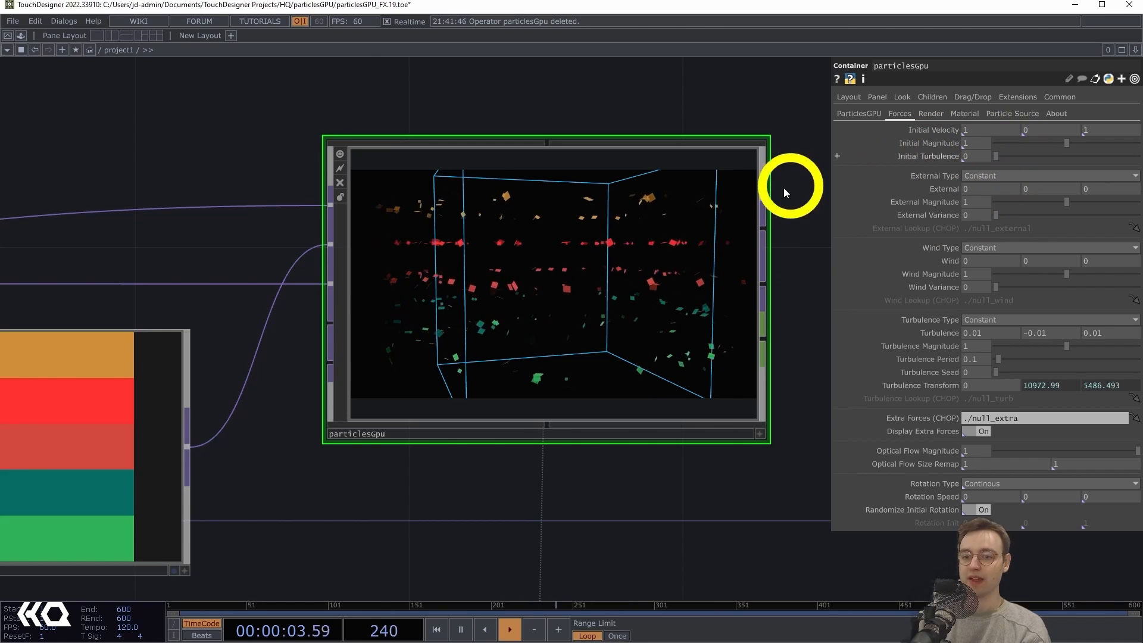
{"action": "left_click", "coordinate": [759, 434]}
{"action": "left_click_drag", "start_coordinate": [590, 292], "coordinate": [657, 291]}
Set the Initial Magnitude of particlesGpu to -3 and view the particles from another angle
{"action": "left_click", "coordinate": [974, 143]}
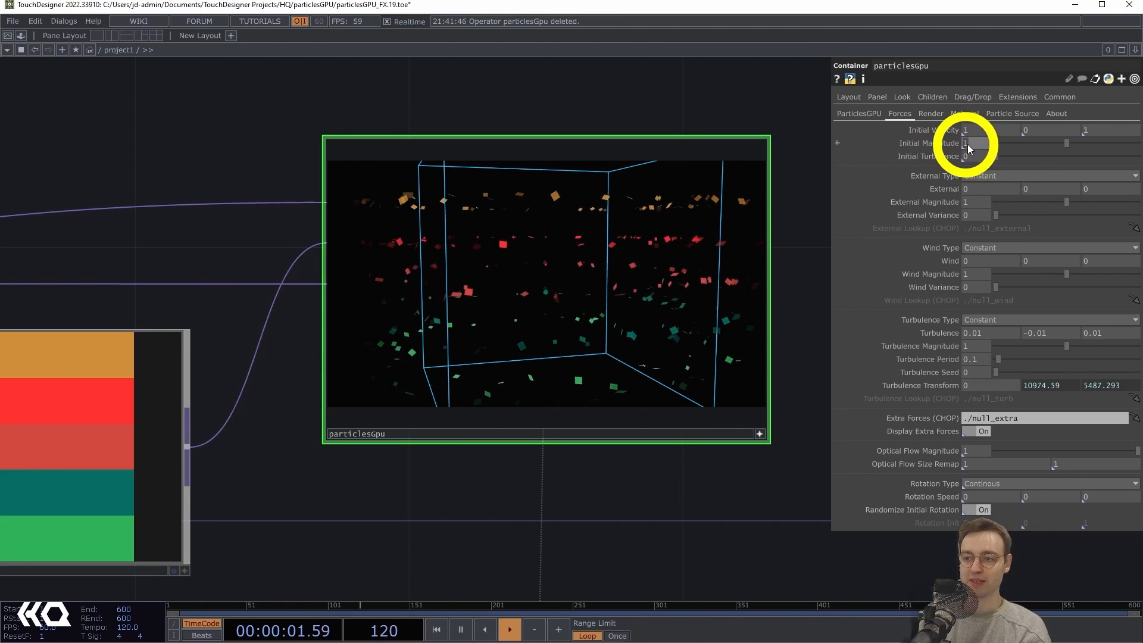
{"action": "left_click", "coordinate": [866, 406]}
{"action": "type", "text": "-3"}
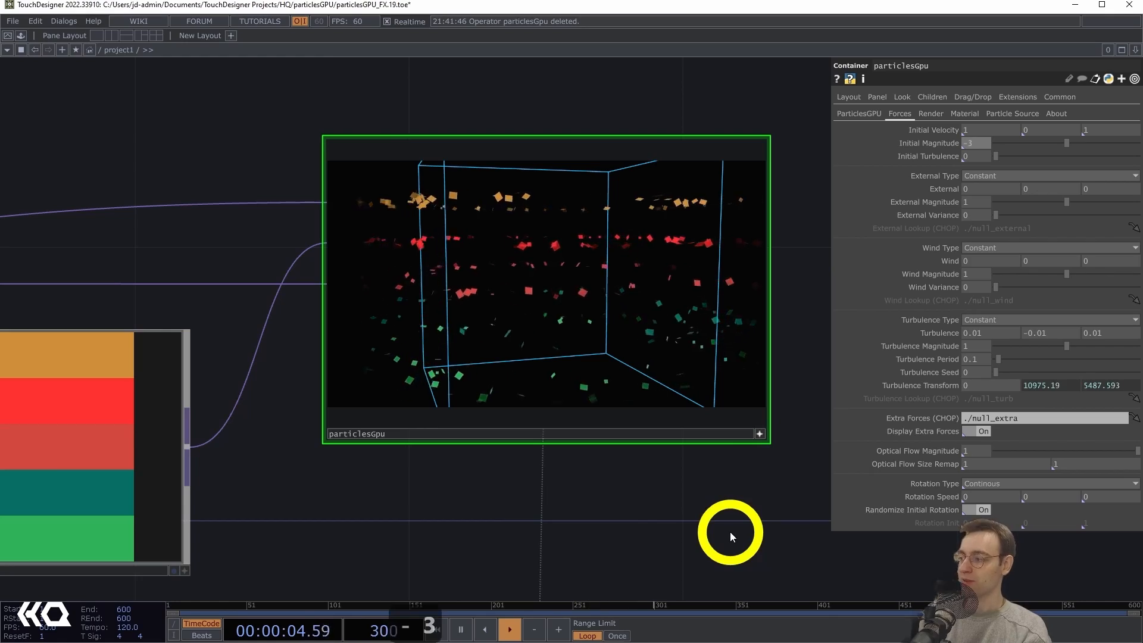
{"action": "key", "text": "Return"}
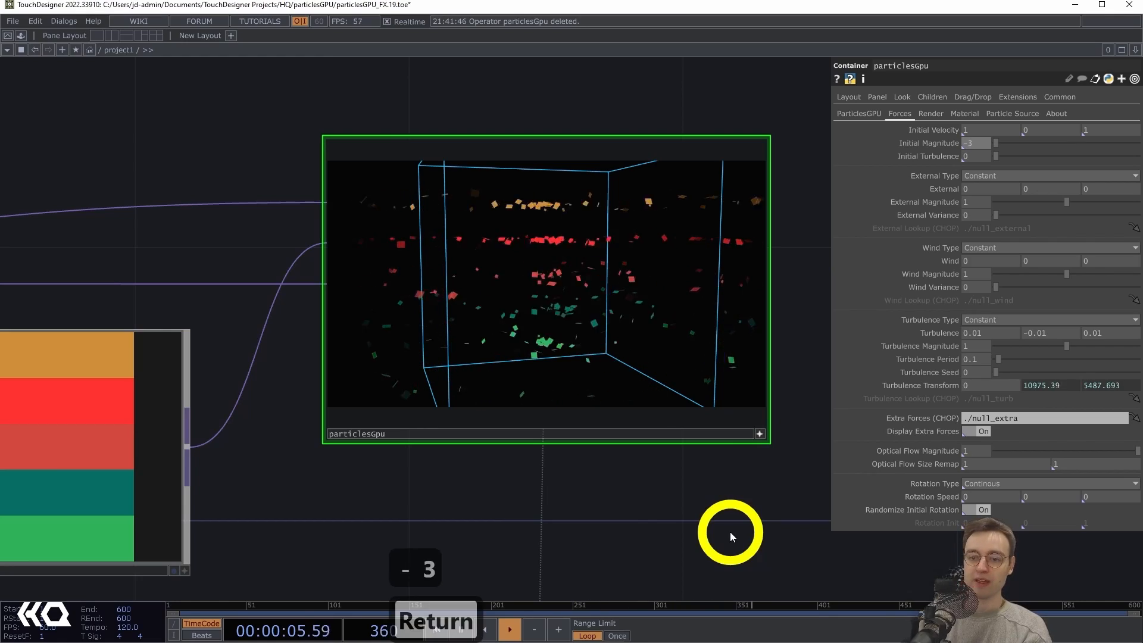
{"action": "left_click_drag", "start_coordinate": [605, 317], "coordinate": [588, 279]}
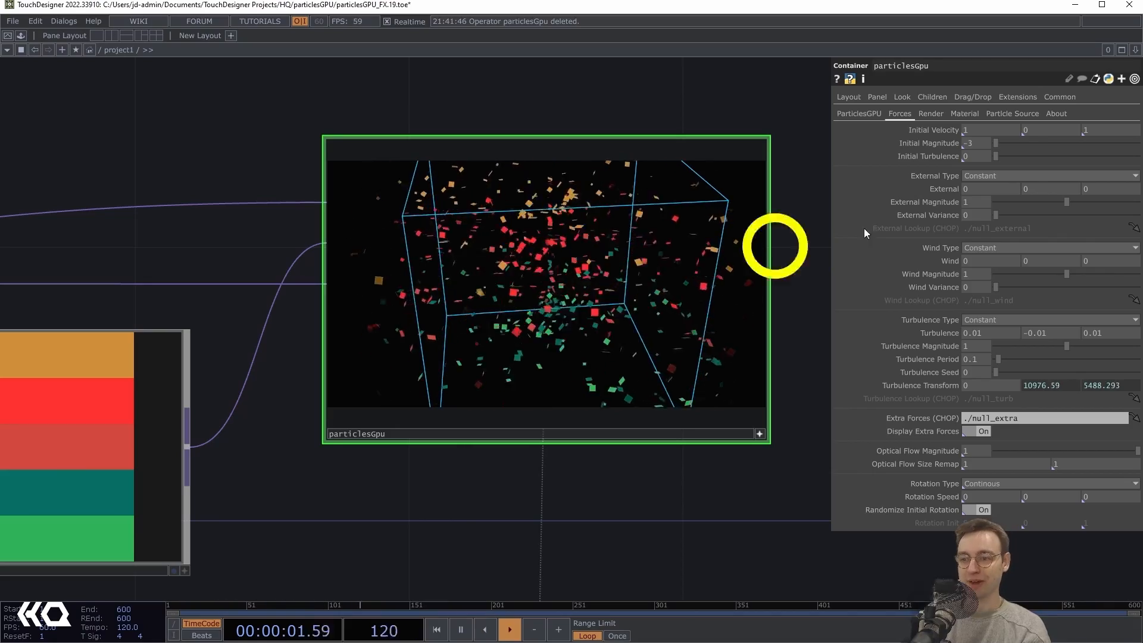
Set the Initial Magnitude of particlesGpu to -0.3 and orbit around the particles to inspect their motion
{"action": "left_click", "coordinate": [969, 142]}
{"action": "type", "text": "0."}
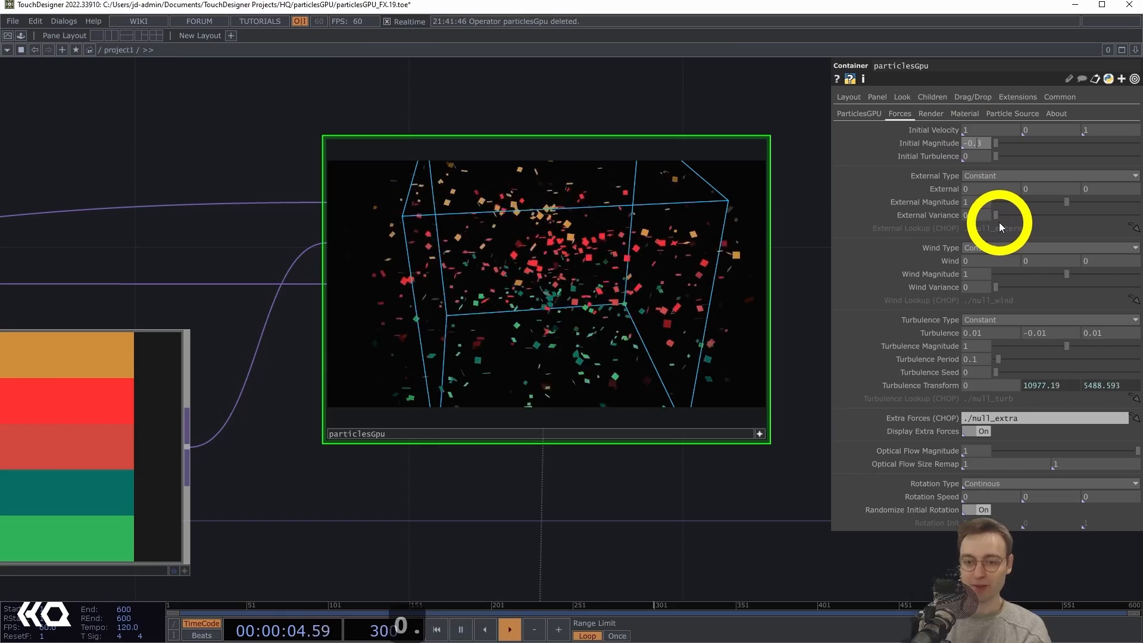
{"action": "key", "text": "Return"}
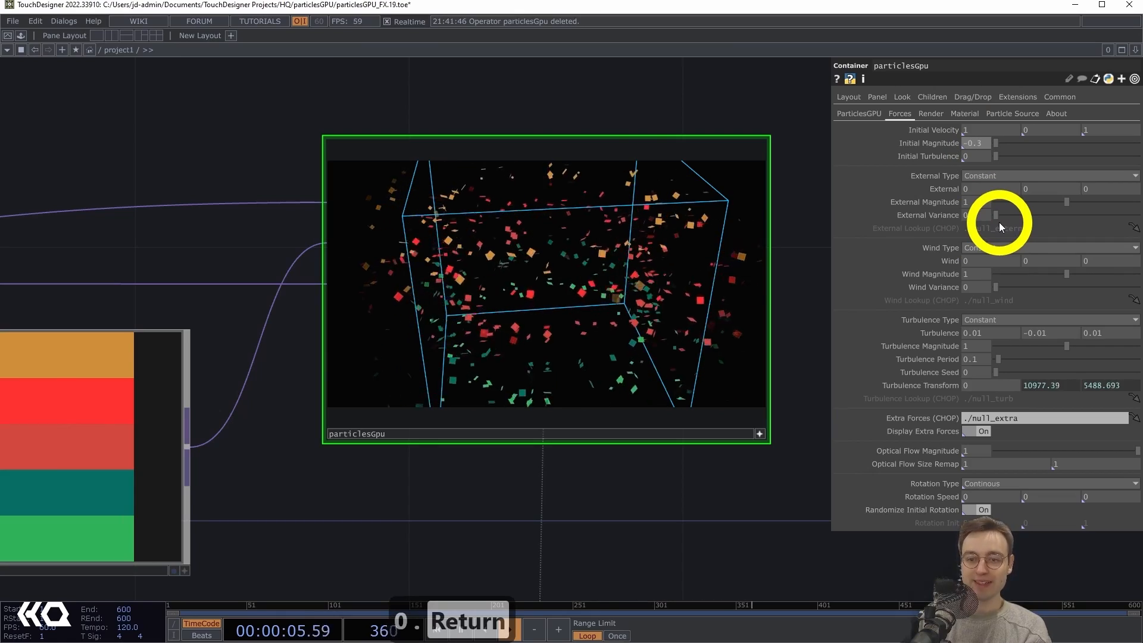
{"action": "left_click_drag", "start_coordinate": [574, 295], "coordinate": [744, 306]}
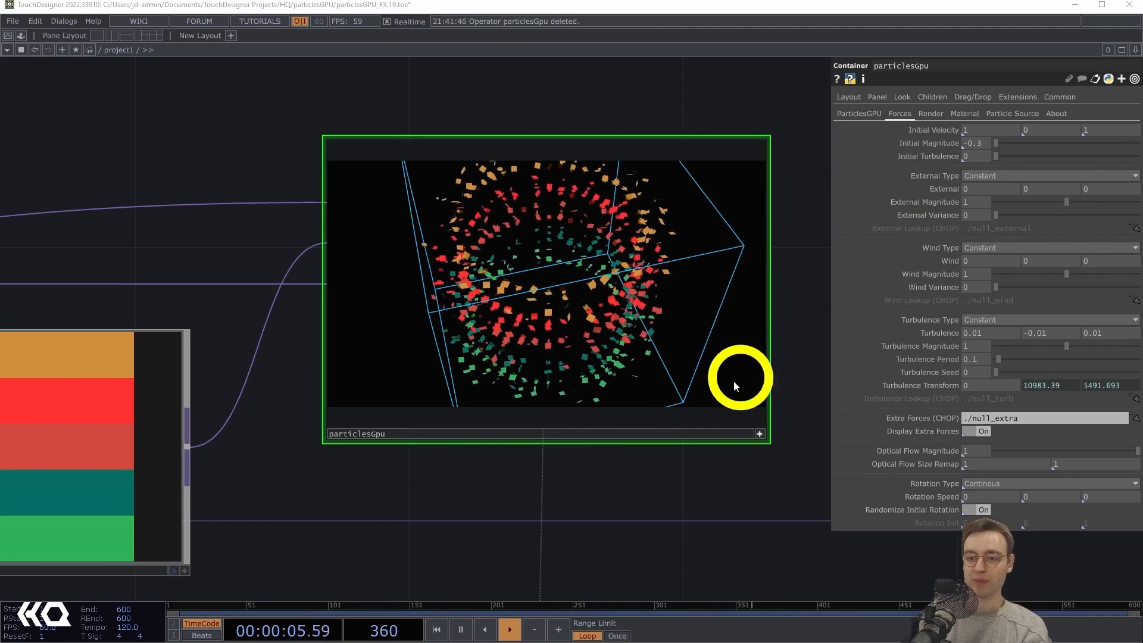
Change the Size Type of particlesGpu to Age and orbit around the particles to view them from the side
{"action": "left_click", "coordinate": [874, 115]}
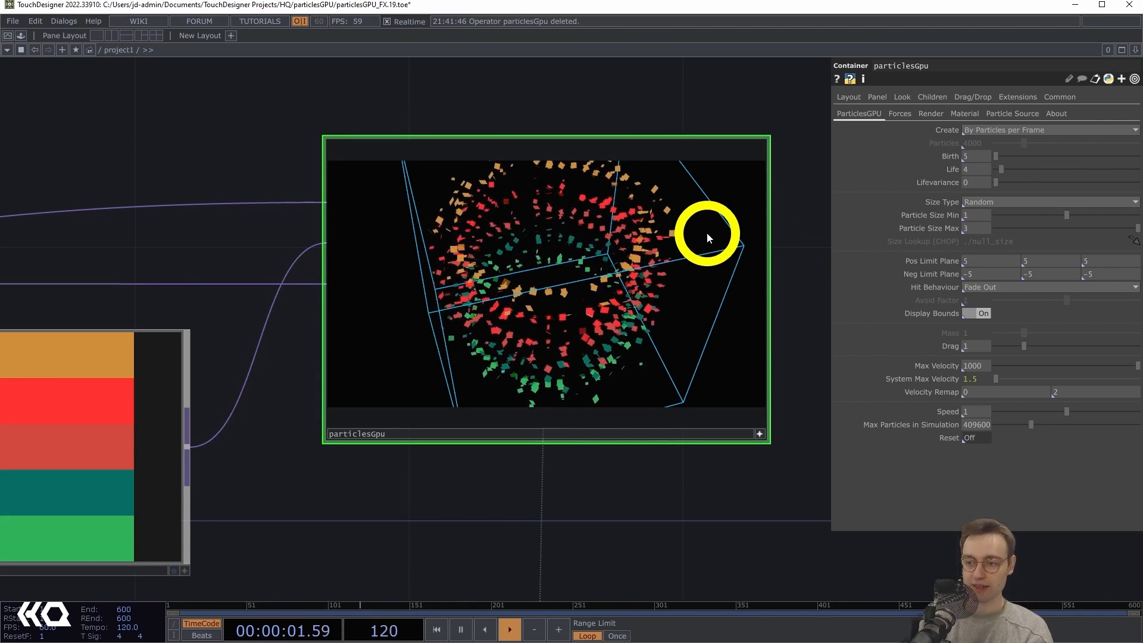
{"action": "left_click", "coordinate": [1033, 202]}
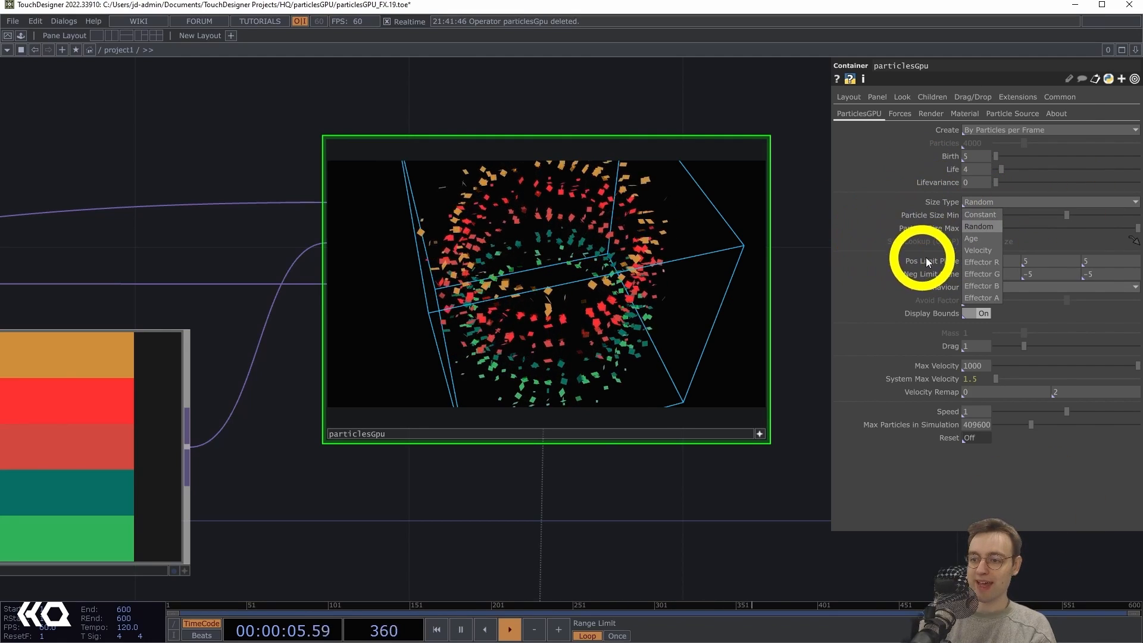
{"action": "left_click", "coordinate": [977, 237]}
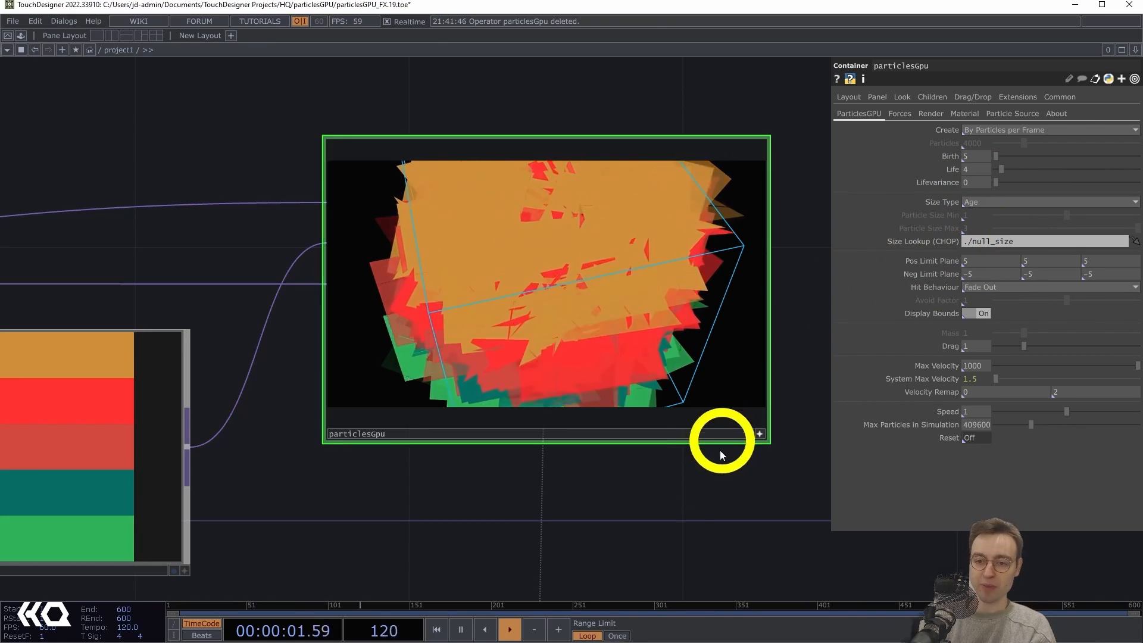
{"action": "left_click_drag", "start_coordinate": [679, 491], "coordinate": [651, 445]}
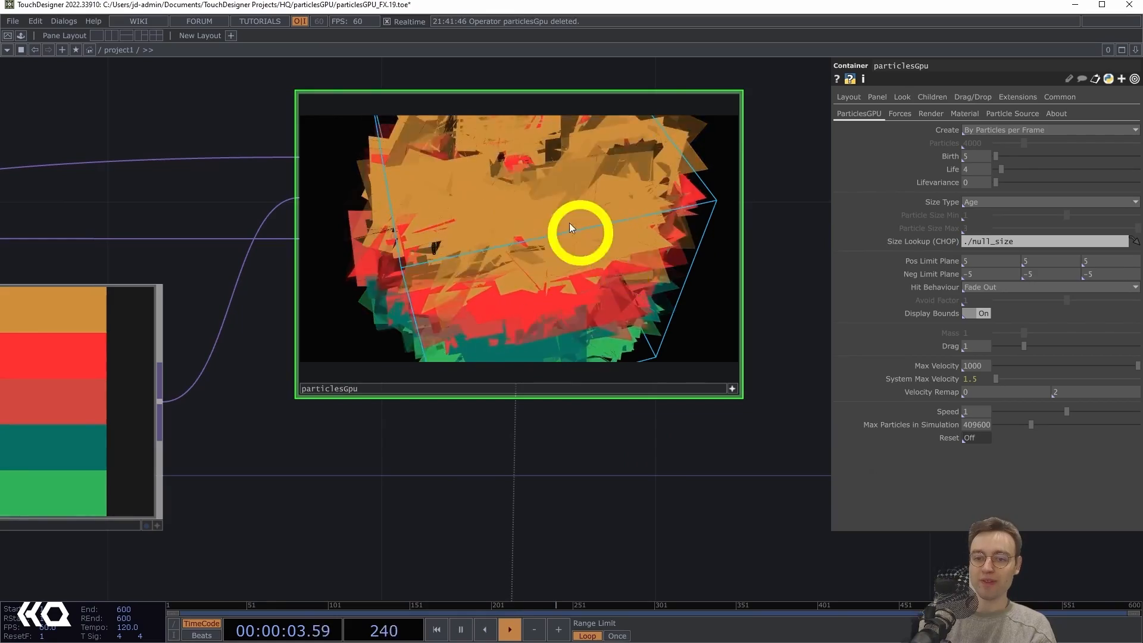
{"action": "left_click_drag", "start_coordinate": [641, 358], "coordinate": [599, 255]}
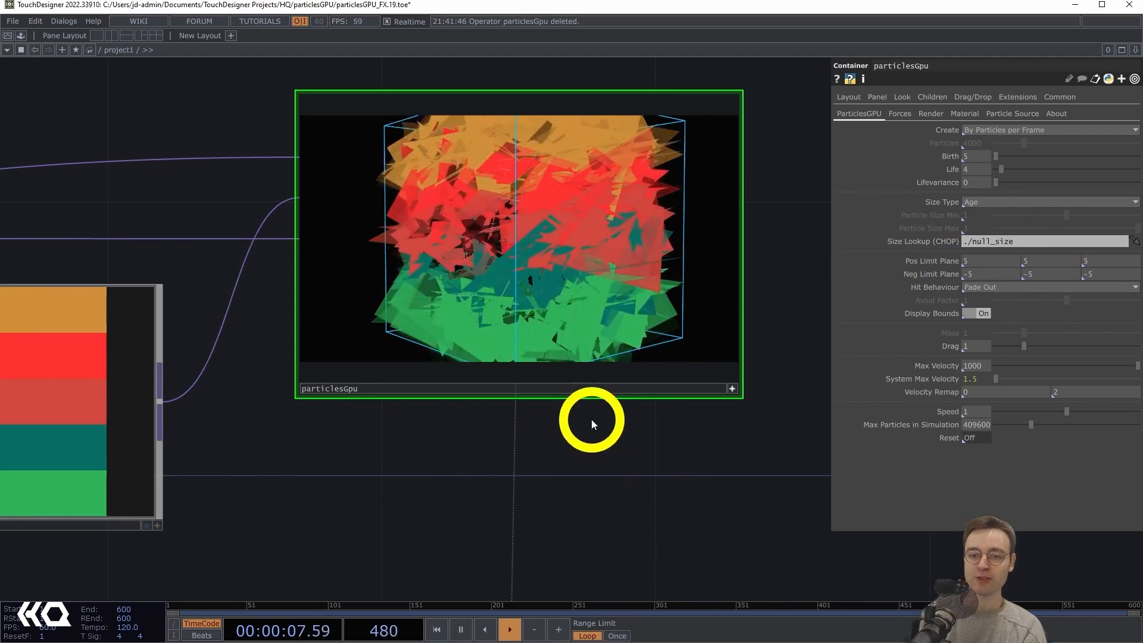
Add an S Curve CHOP to the network directly below particlesGpu
{"action": "key", "text": "Tab"}
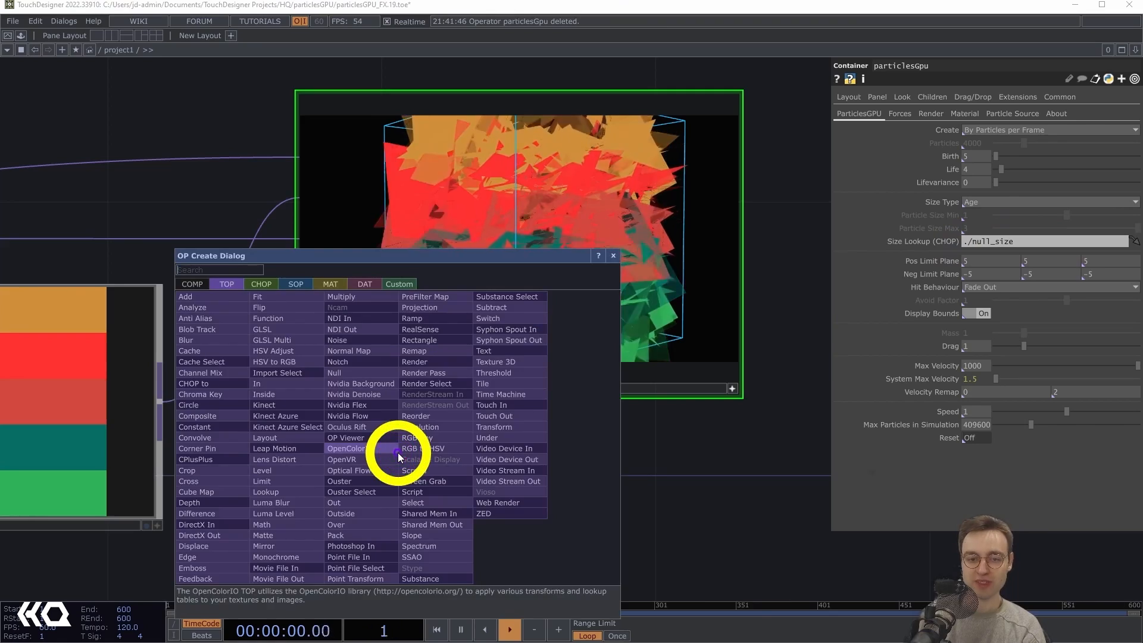
{"action": "type", "text": "s"}
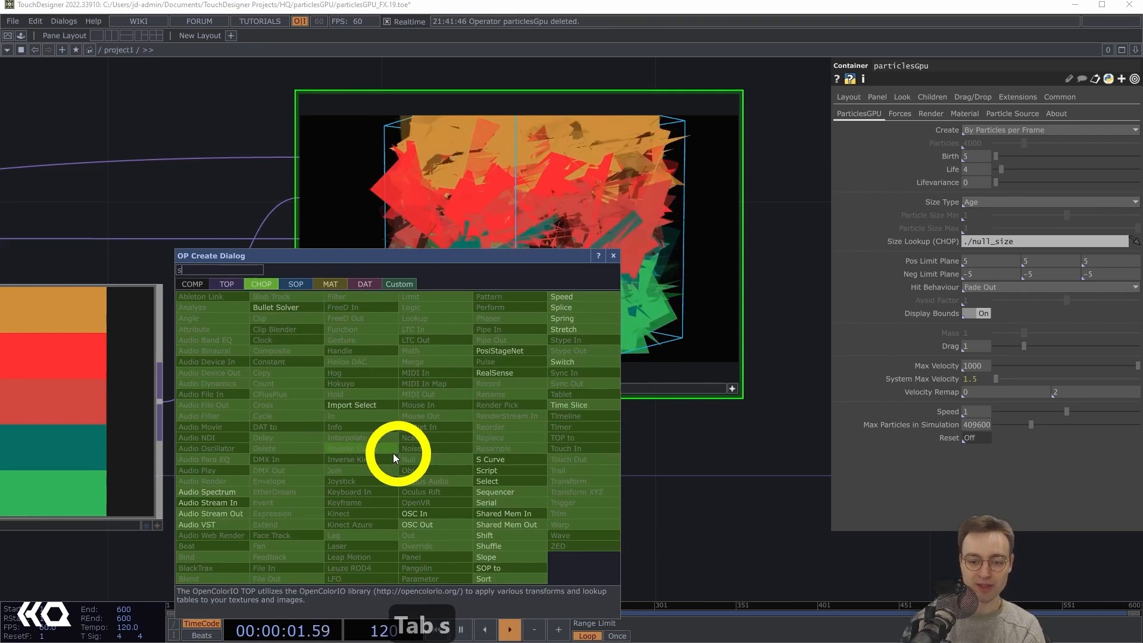
{"action": "left_click", "coordinate": [510, 459]}
{"action": "left_click", "coordinate": [532, 534]}
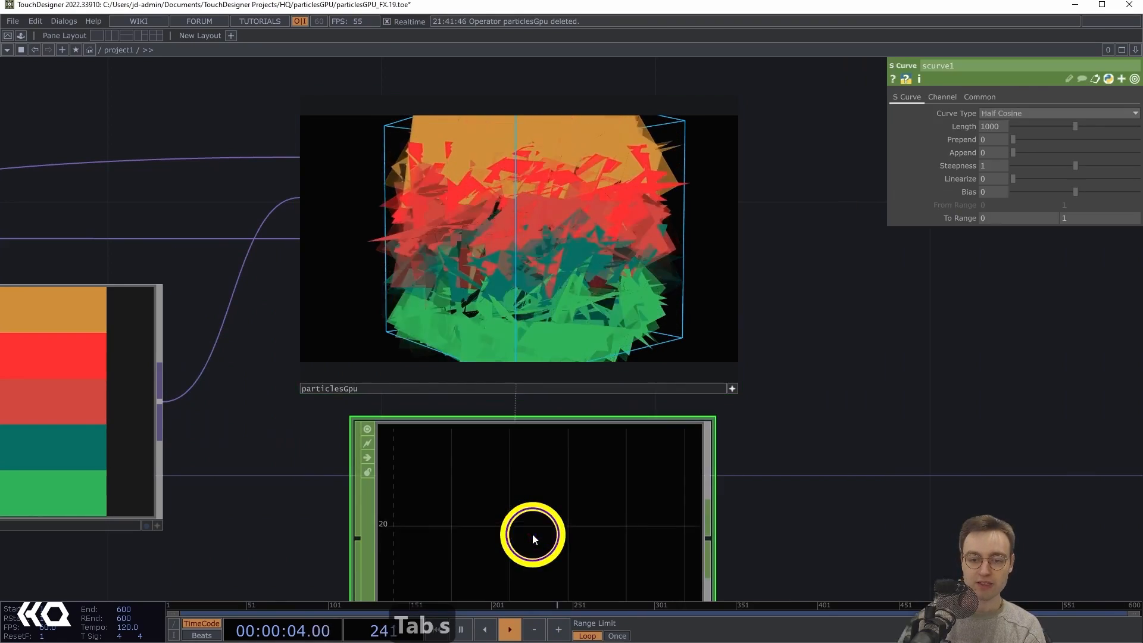
{"action": "scroll", "coordinate": [863, 501], "scroll_direction": "down", "scroll_amount": 2}
{"action": "left_click_drag", "start_coordinate": [833, 508], "coordinate": [755, 368]}
{"action": "scroll", "coordinate": [755, 368], "scroll_direction": "down", "scroll_amount": 1}
{"action": "left_click_drag", "start_coordinate": [687, 398], "coordinate": [611, 420]}
{"action": "left_click_drag", "start_coordinate": [681, 345], "coordinate": [674, 365]}
Deactivate the particlesGpu viewer and assign scurve1 as its Size Lookup CHOP
{"action": "left_click", "coordinate": [591, 314]}
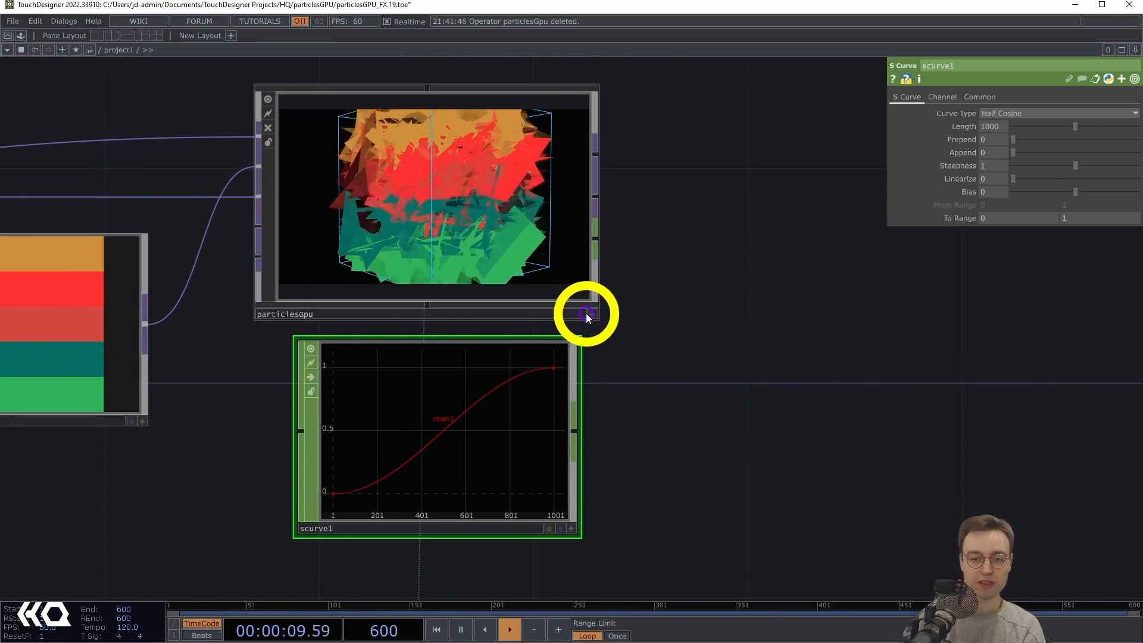
{"action": "left_click", "coordinate": [401, 199]}
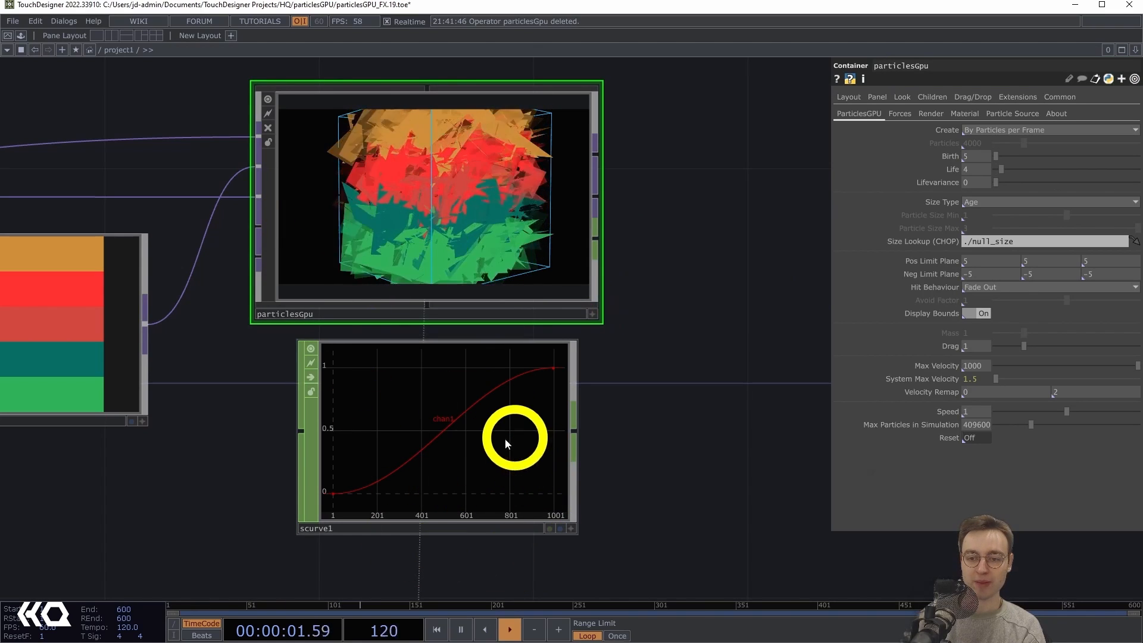
{"action": "left_click_drag", "start_coordinate": [434, 427], "coordinate": [1001, 239]}
{"action": "left_click_drag", "start_coordinate": [681, 216], "coordinate": [757, 192]}
{"action": "left_click_drag", "start_coordinate": [712, 369], "coordinate": [689, 387]}
{"action": "scroll", "coordinate": [735, 241], "scroll_direction": "up", "scroll_amount": 4}
{"action": "left_click_drag", "start_coordinate": [699, 238], "coordinate": [826, 420]}
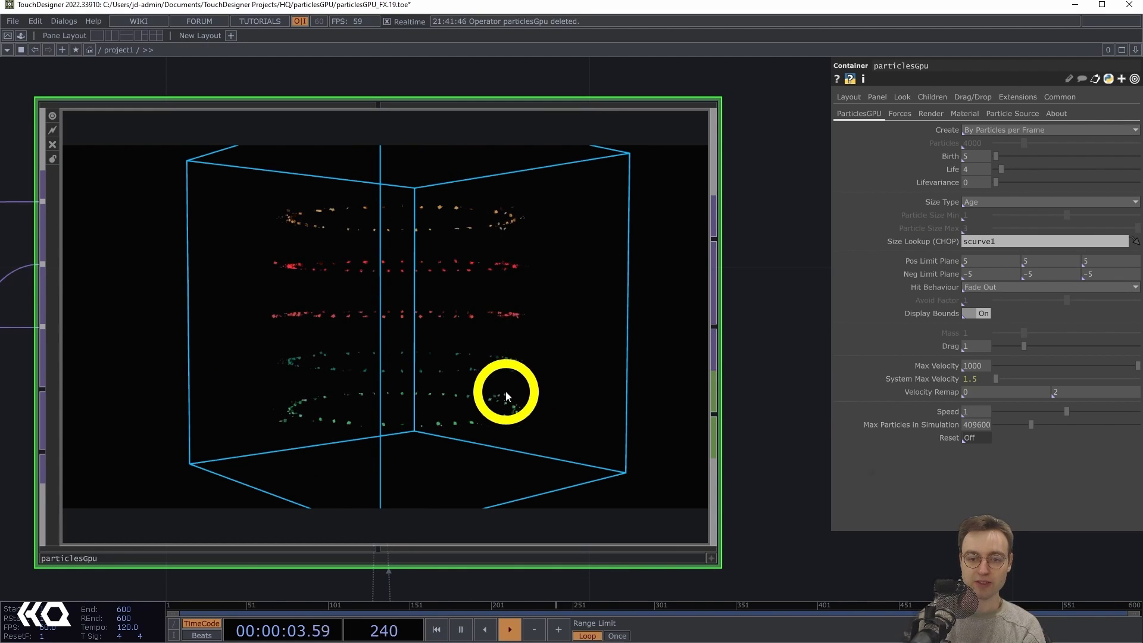
Set the first To Range value of scurve1 to 2
{"action": "left_click_drag", "start_coordinate": [770, 578], "coordinate": [720, 379]}
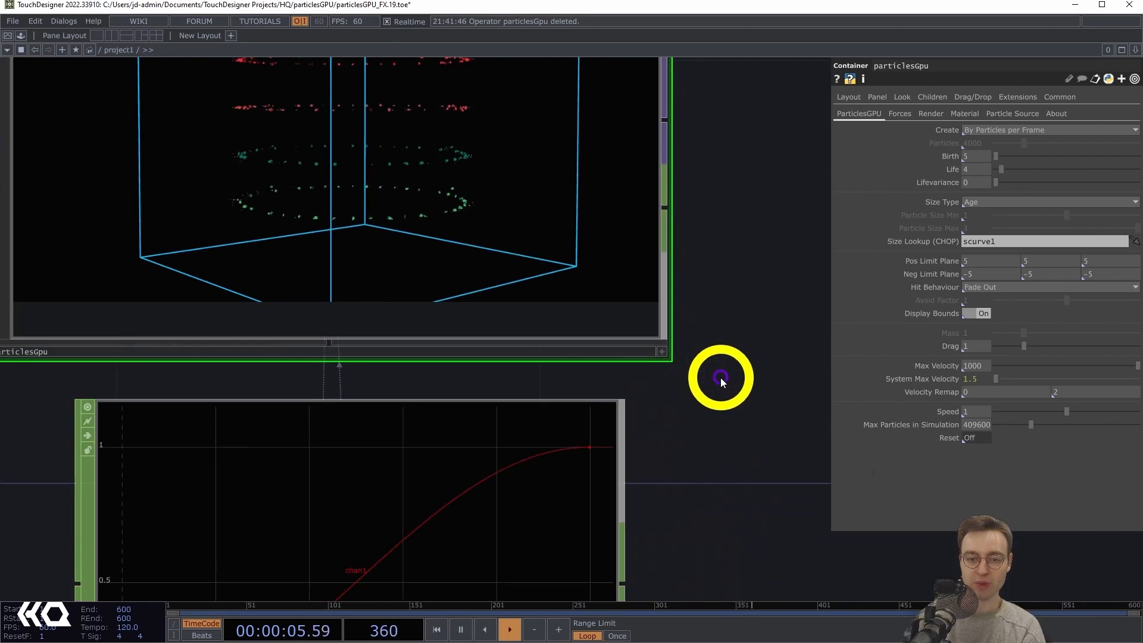
{"action": "scroll", "coordinate": [718, 383], "scroll_direction": "down", "scroll_amount": 1}
{"action": "left_click_drag", "start_coordinate": [704, 447], "coordinate": [733, 362]}
{"action": "scroll", "coordinate": [674, 408], "scroll_direction": "down", "scroll_amount": 4}
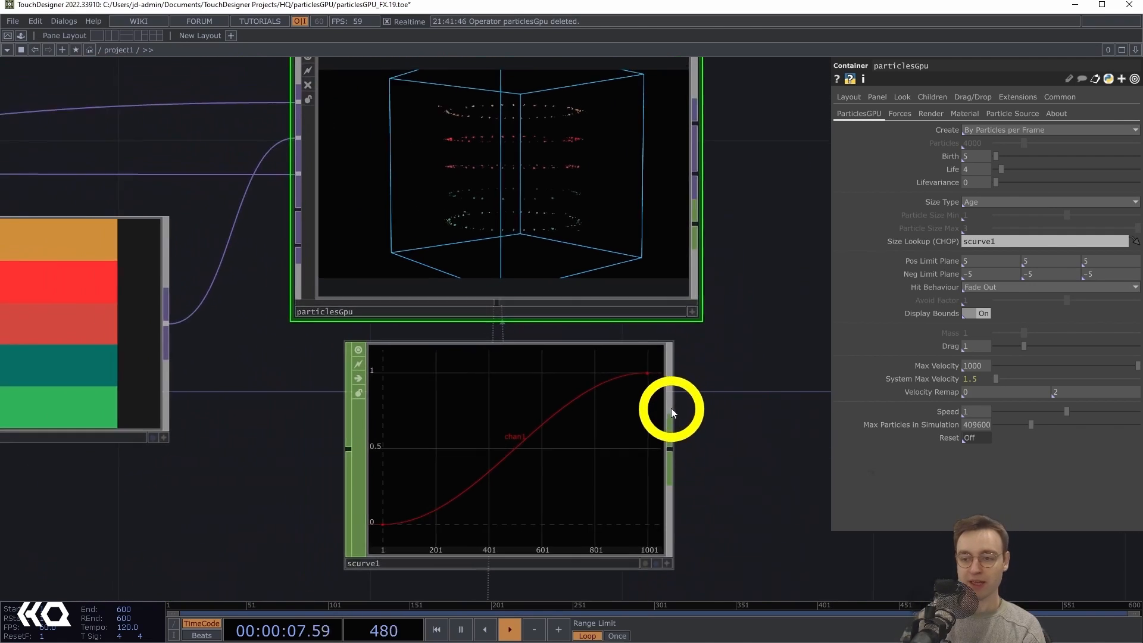
{"action": "scroll", "coordinate": [728, 380], "scroll_direction": "down", "scroll_amount": 2}
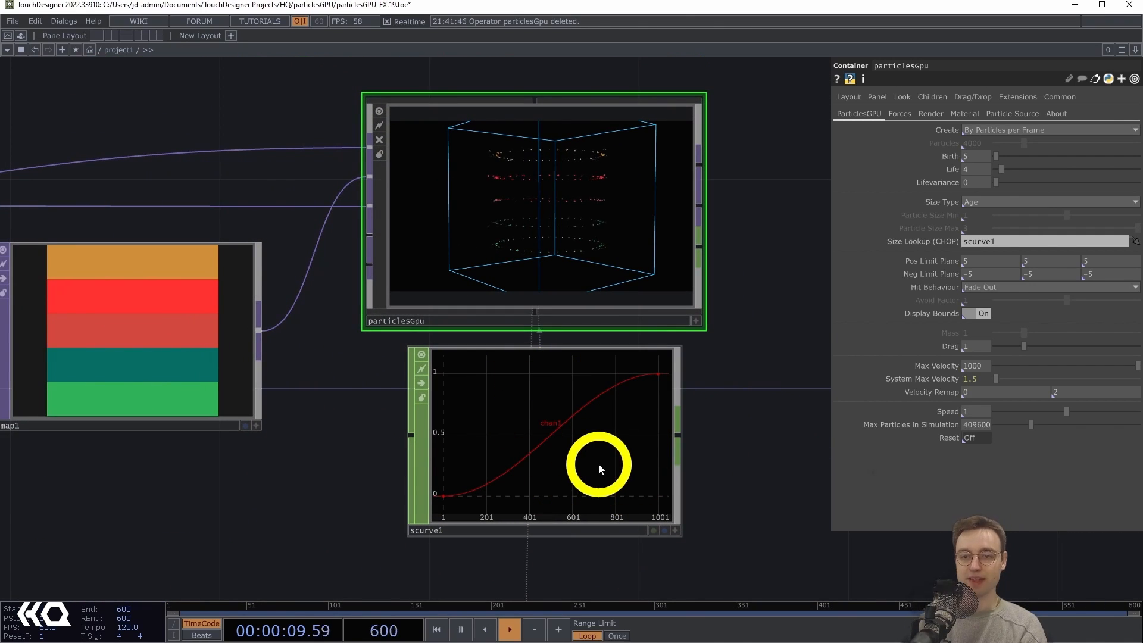
{"action": "left_click", "coordinate": [569, 446]}
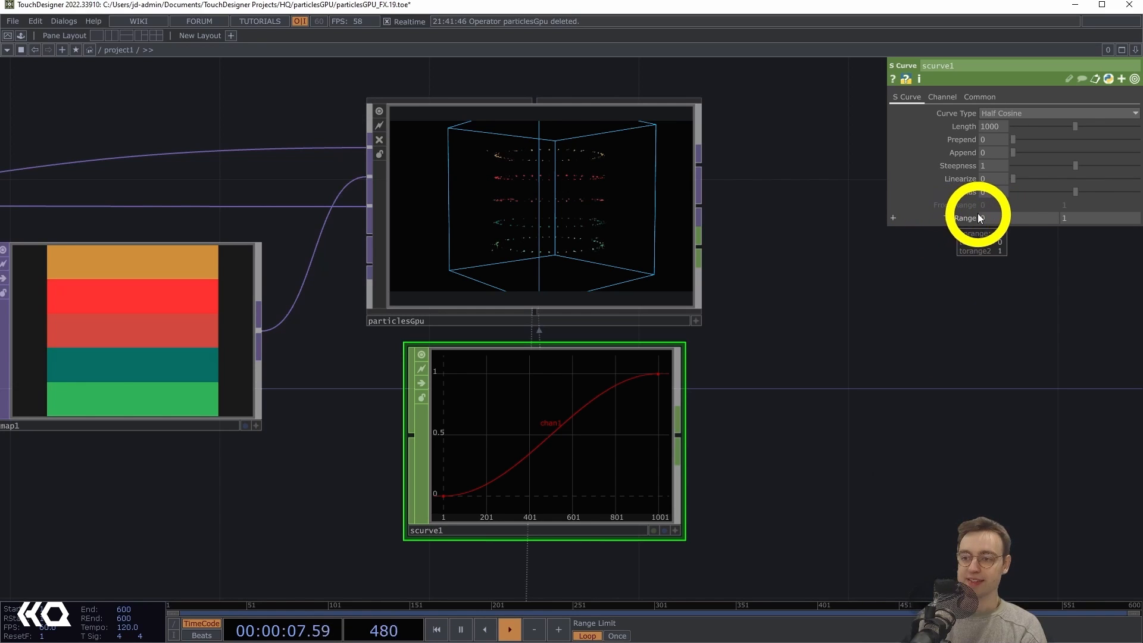
{"action": "mouse_move", "coordinate": [1005, 217]}
{"action": "left_mouse_down"}
{"action": "mouse_move", "coordinate": [1015, 205]}
{"action": "mouse_move", "coordinate": [1042, 209]}
{"action": "mouse_move", "coordinate": [1003, 217]}
{"action": "left_mouse_up"}
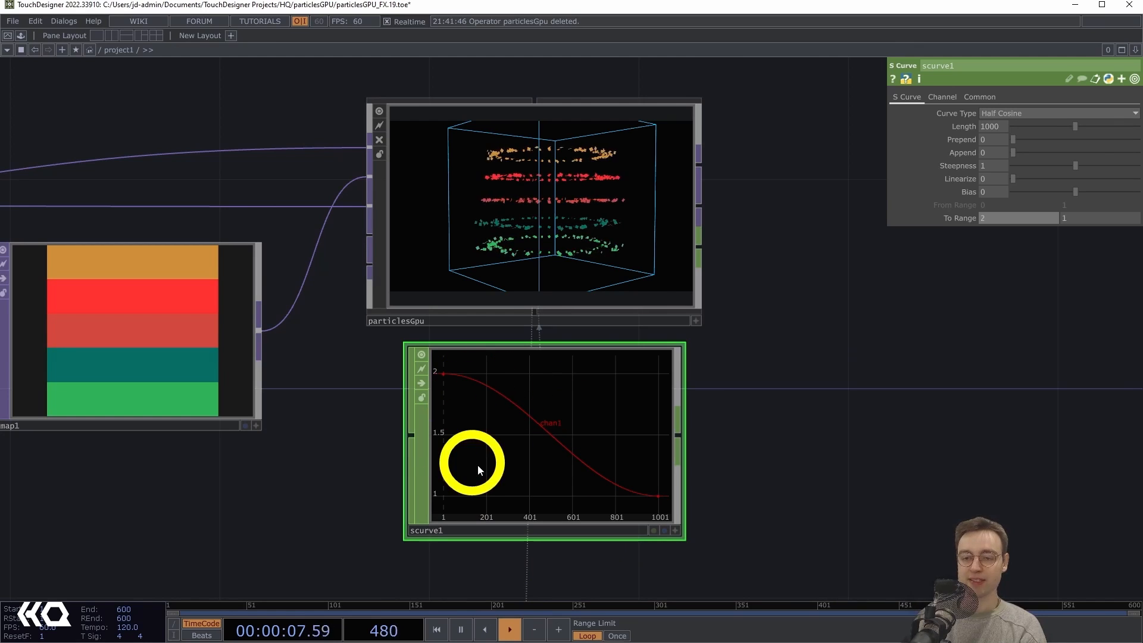
Set the second To Range value of scurve1 to 5 and check the particle sizes in particlesGpu
{"action": "left_click", "coordinate": [592, 217]}
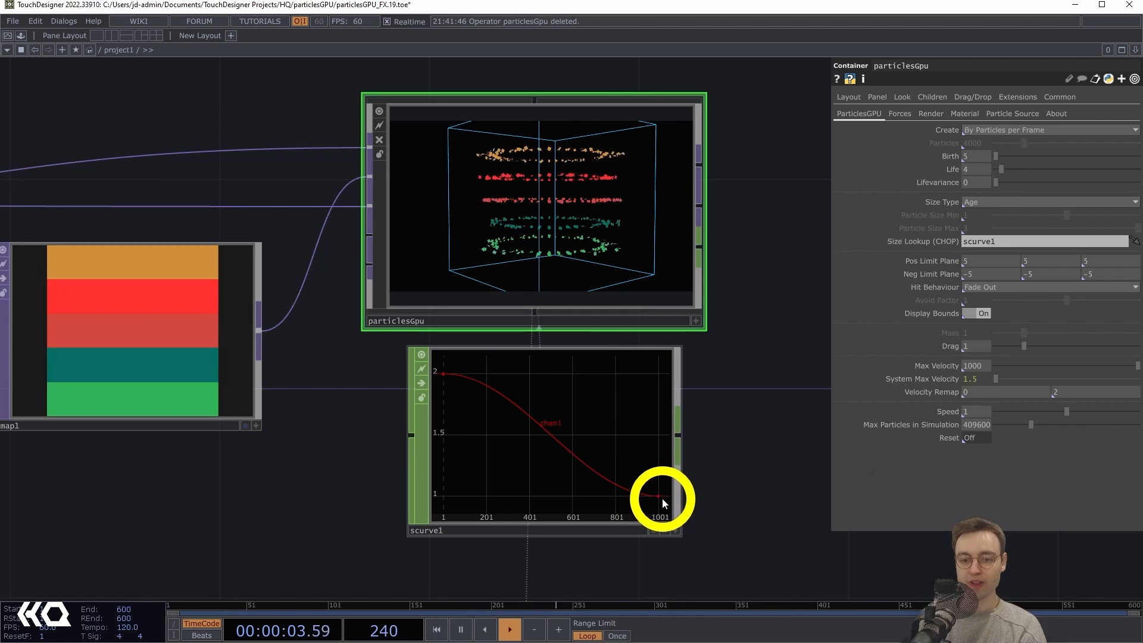
{"action": "left_click", "coordinate": [616, 462]}
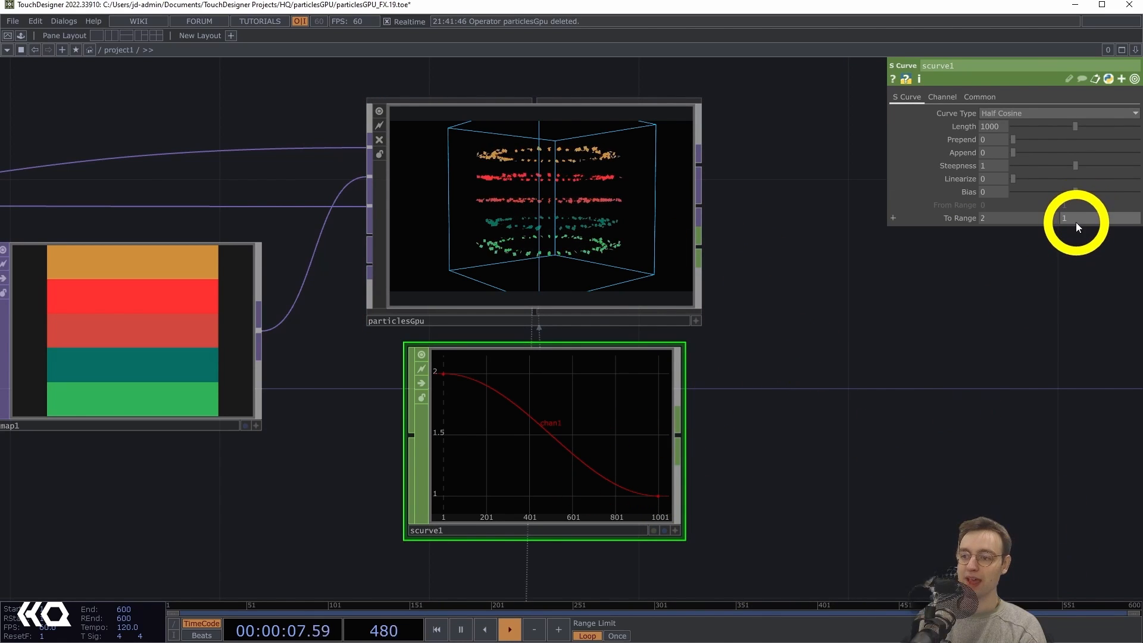
{"action": "middle_click_drag", "start_coordinate": [1077, 206], "coordinate": [1142, 218]}
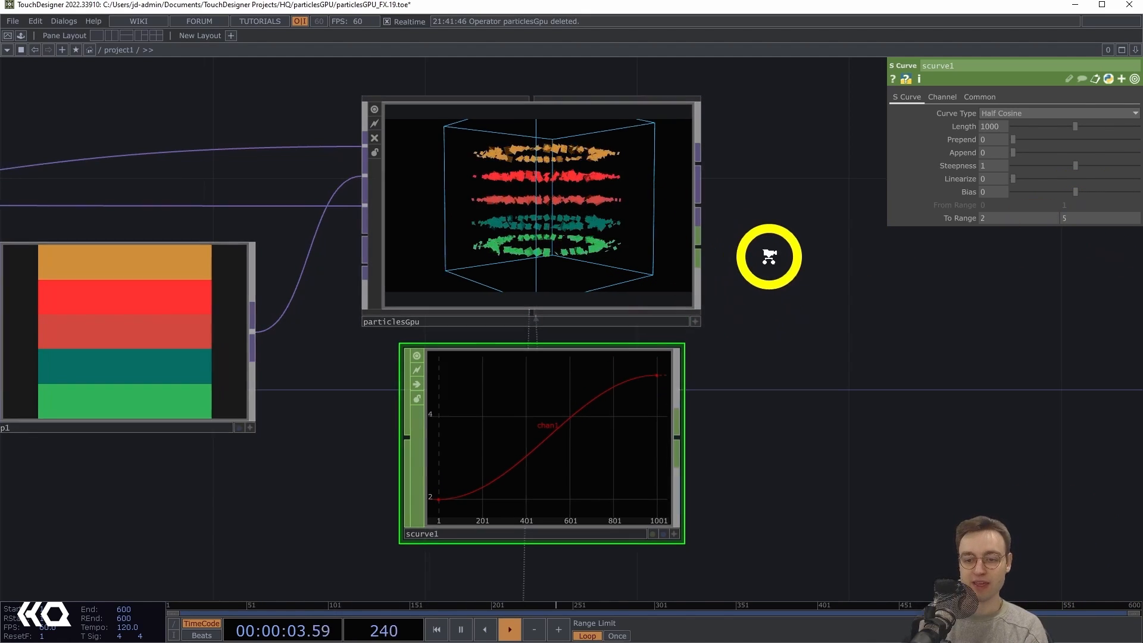
{"action": "scroll", "coordinate": [773, 254], "scroll_direction": "up", "scroll_amount": 2}
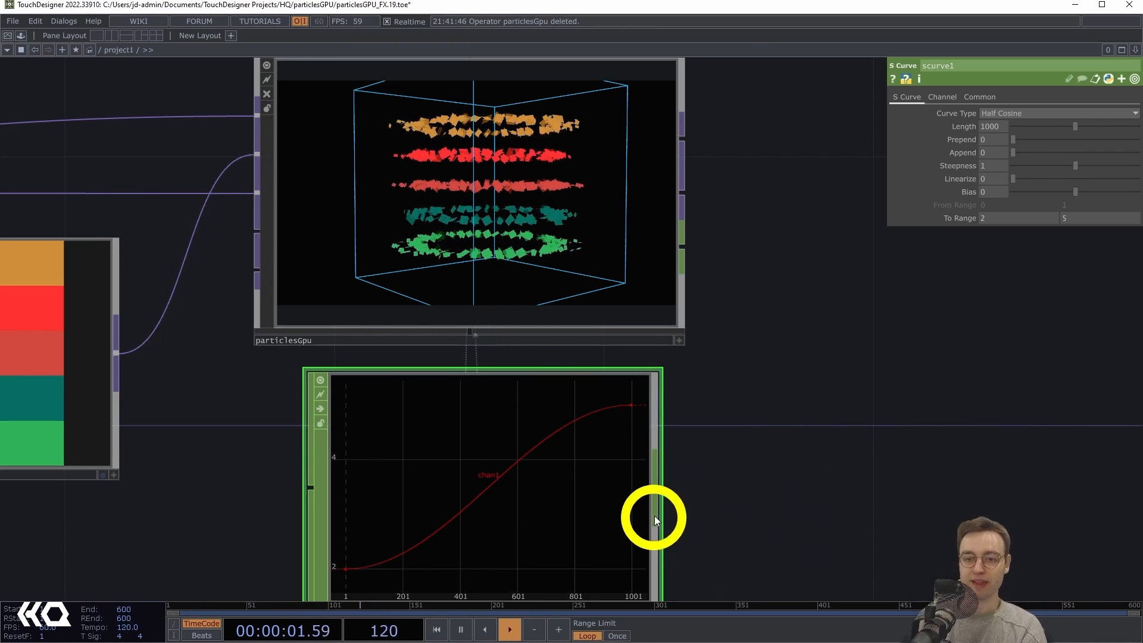
{"action": "scroll", "coordinate": [779, 490], "scroll_direction": "down", "scroll_amount": 2}
{"action": "scroll", "coordinate": [779, 490], "scroll_direction": "down", "scroll_amount": 1}
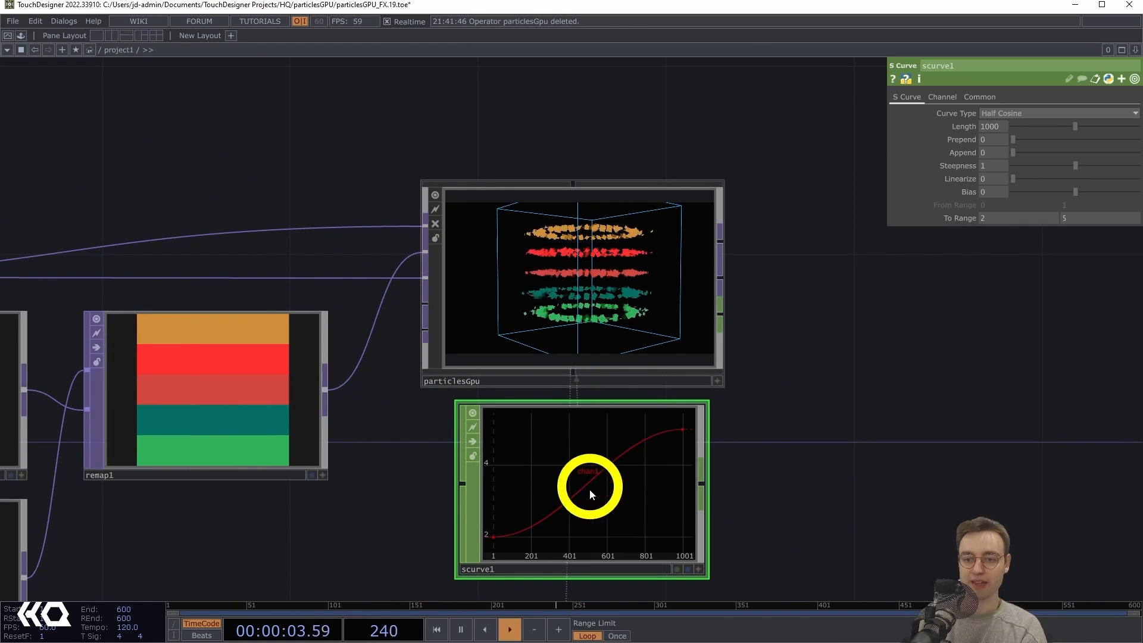
{"action": "left_click_drag", "start_coordinate": [747, 407], "coordinate": [669, 322]}
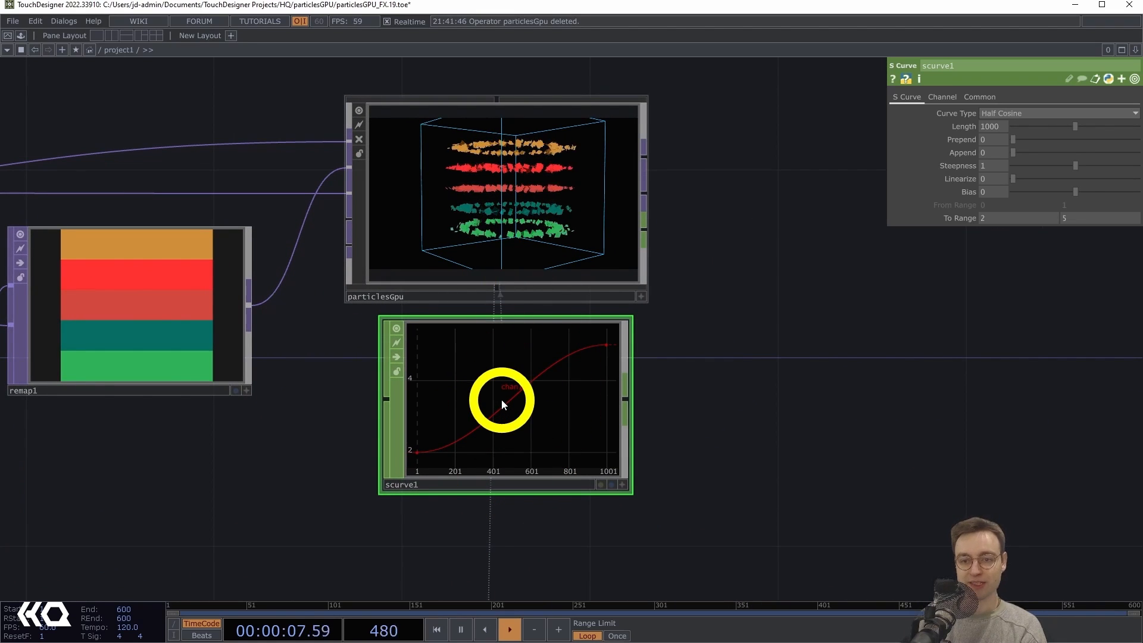
Set the Drag of particlesGpu to 0, orbit around the particles in its active viewer, and deactivate the viewer
{"action": "left_click", "coordinate": [449, 234]}
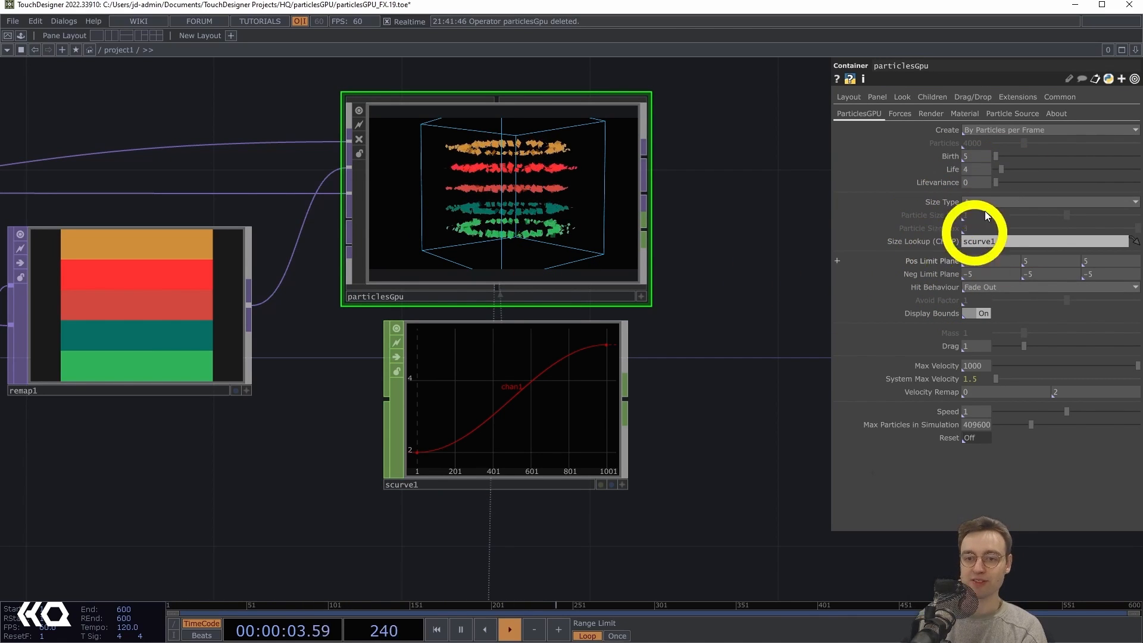
{"action": "left_click_drag", "start_coordinate": [762, 296], "coordinate": [736, 284]}
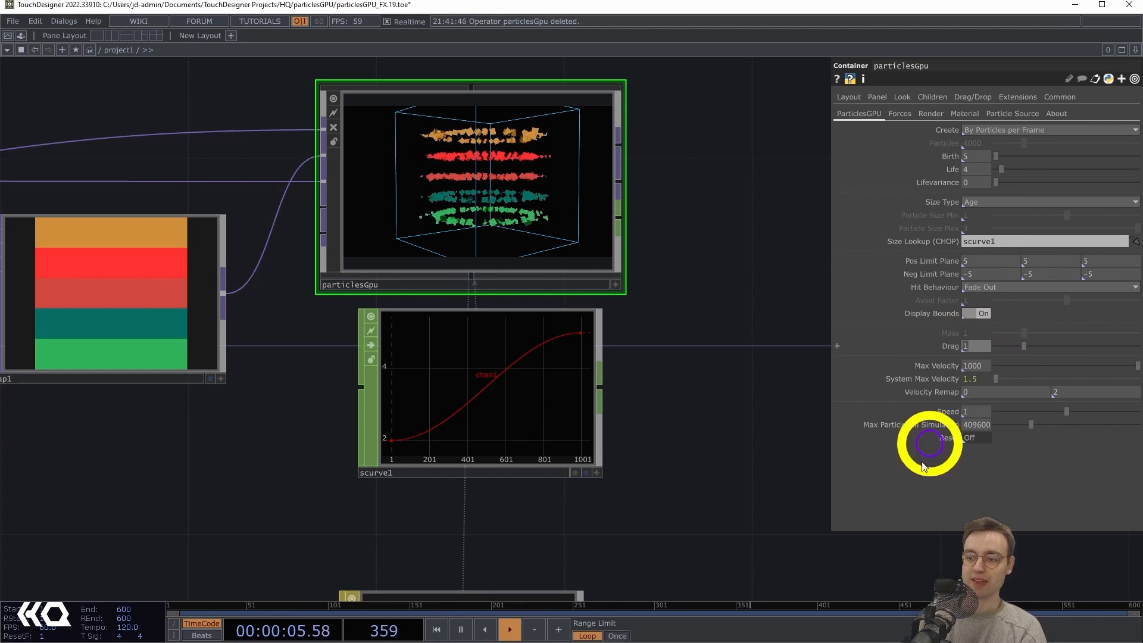
{"action": "type", "text": "0"}
{"action": "key", "text": "Return"}
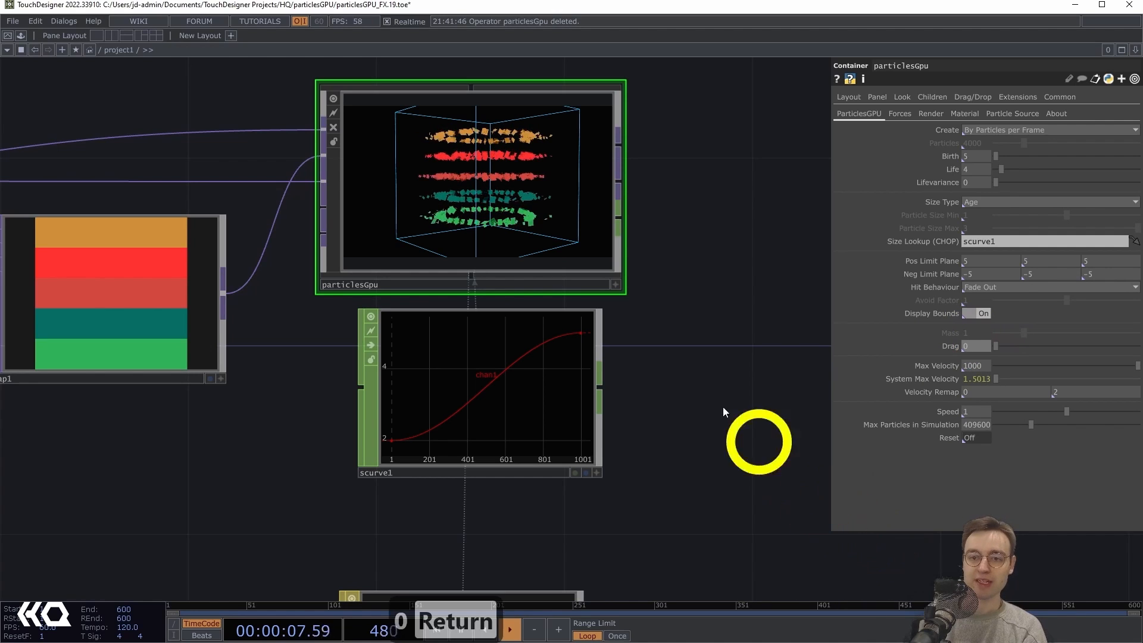
{"action": "left_click", "coordinate": [615, 284]}
{"action": "left_click_drag", "start_coordinate": [538, 161], "coordinate": [560, 240]}
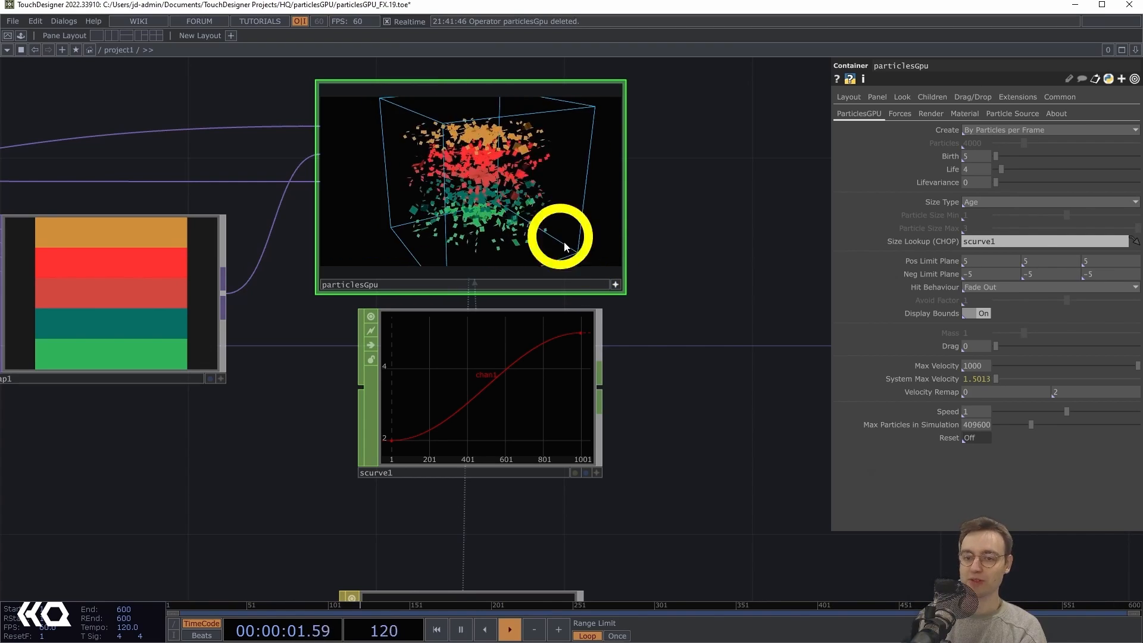
{"action": "left_click", "coordinate": [613, 285]}
Look over the particle network, from the colour chain and particlesGpu down to scurve1 and constant1
{"action": "left_click_drag", "start_coordinate": [701, 354], "coordinate": [755, 350]}
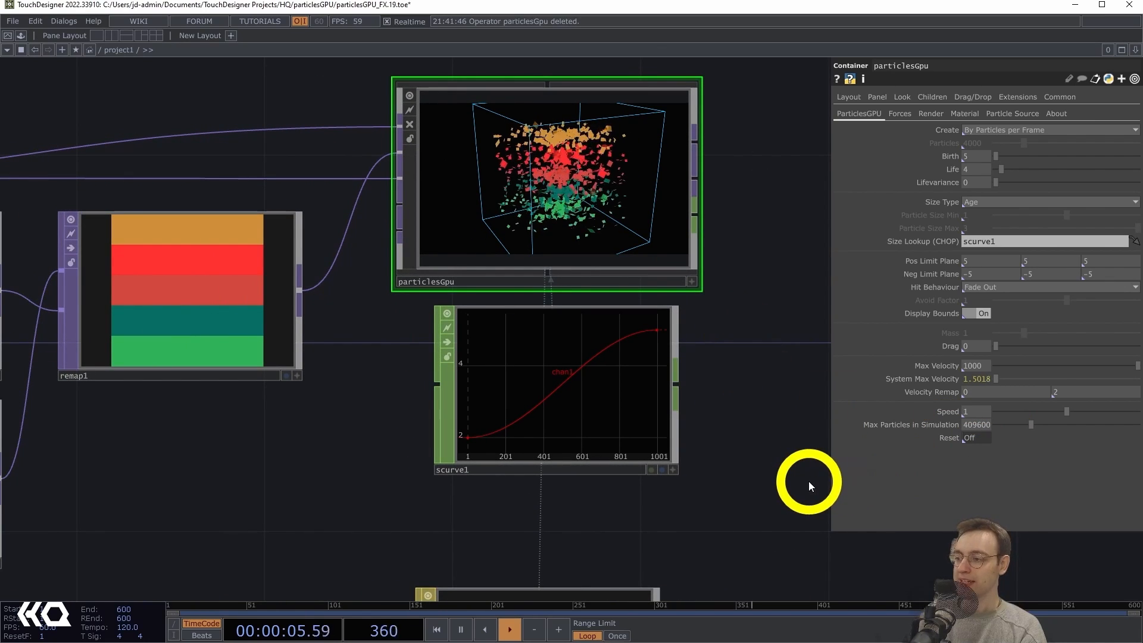
{"action": "left_click_drag", "start_coordinate": [808, 481], "coordinate": [816, 416]}
{"action": "scroll", "coordinate": [791, 424], "scroll_direction": "down", "scroll_amount": 1}
{"action": "scroll", "coordinate": [790, 423], "scroll_direction": "down", "scroll_amount": 1}
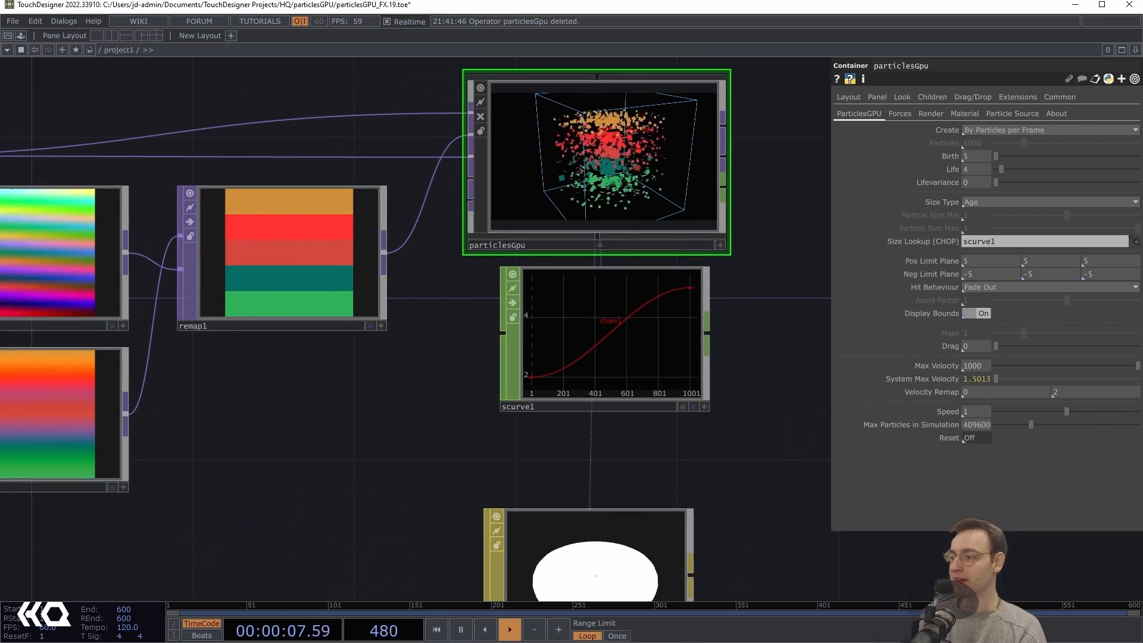
{"action": "left_click_drag", "start_coordinate": [787, 453], "coordinate": [747, 343]}
{"action": "scroll", "coordinate": [752, 408], "scroll_direction": "down", "scroll_amount": 4}
{"action": "scroll", "coordinate": [731, 381], "scroll_direction": "down", "scroll_amount": 2}
{"action": "scroll", "coordinate": [730, 376], "scroll_direction": "down", "scroll_amount": 1}
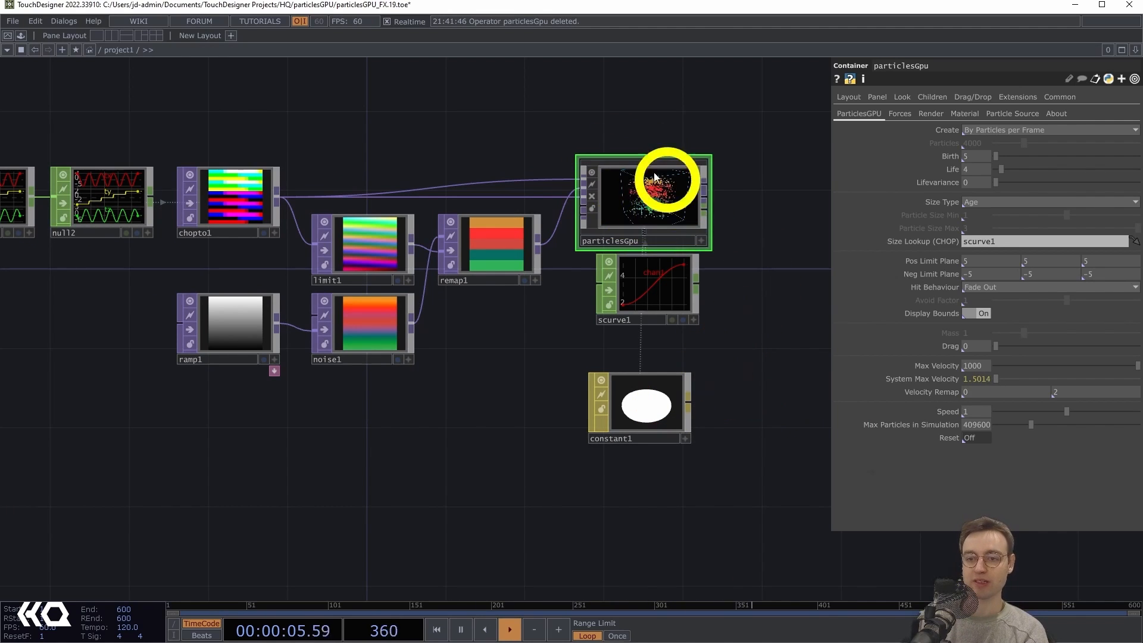
Add a Text TOP in the empty area below ramp1 and undo the accidental move of particlesGpu
{"action": "mouse_move", "coordinate": [516, 413]}
{"action": "left_mouse_down"}
{"action": "mouse_move", "coordinate": [540, 405]}
{"action": "mouse_move", "coordinate": [519, 396]}
{"action": "left_mouse_up"}
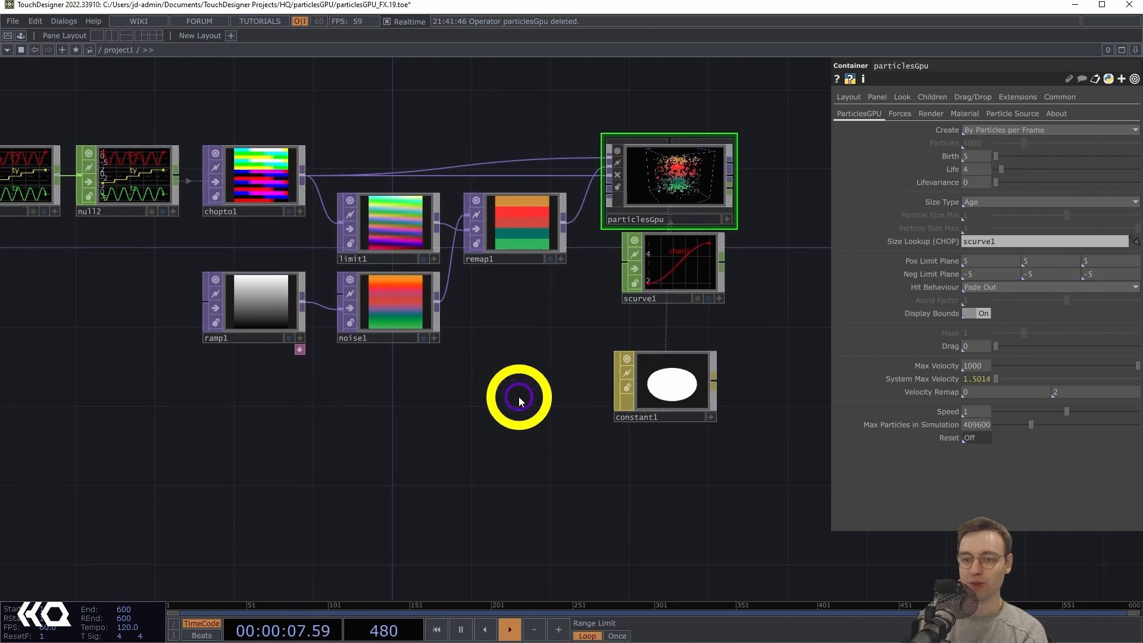
{"action": "left_click_drag", "start_coordinate": [378, 401], "coordinate": [441, 373]}
{"action": "key", "text": "Tab"}
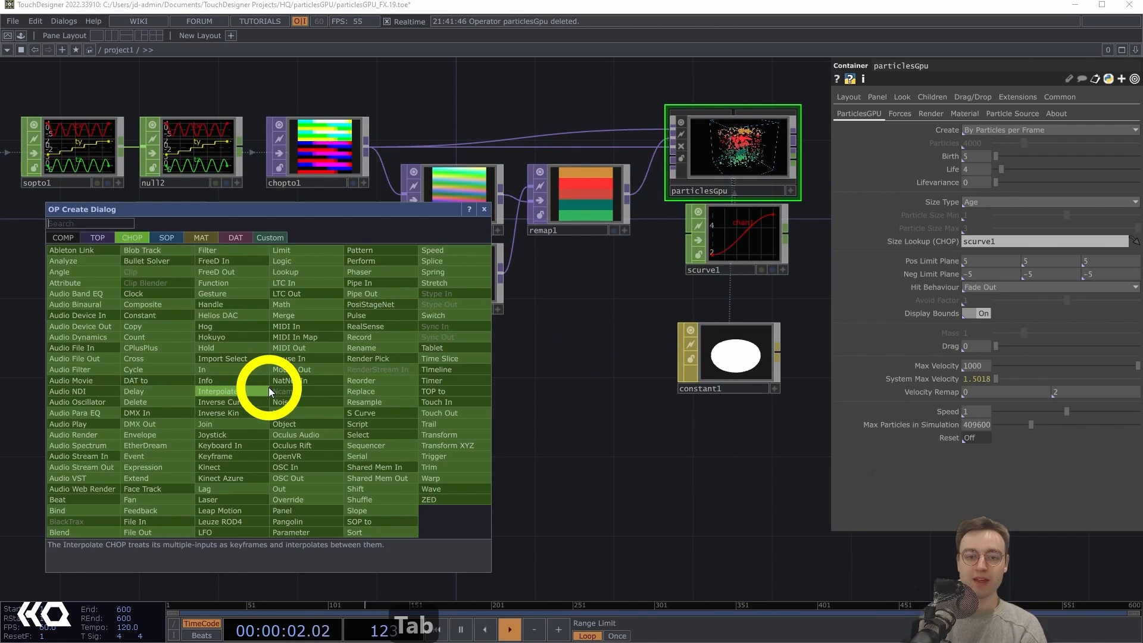
{"action": "key", "text": "shift+Tab"}
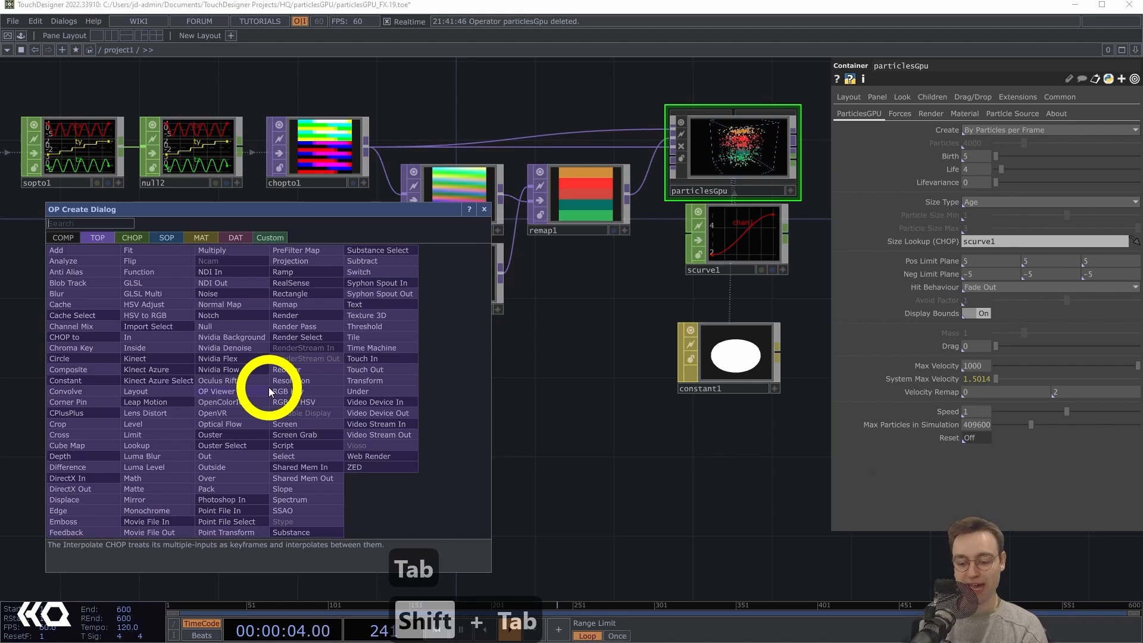
{"action": "type", "text": "text"}
{"action": "key", "text": "Return"}
{"action": "key", "text": "Escape"}
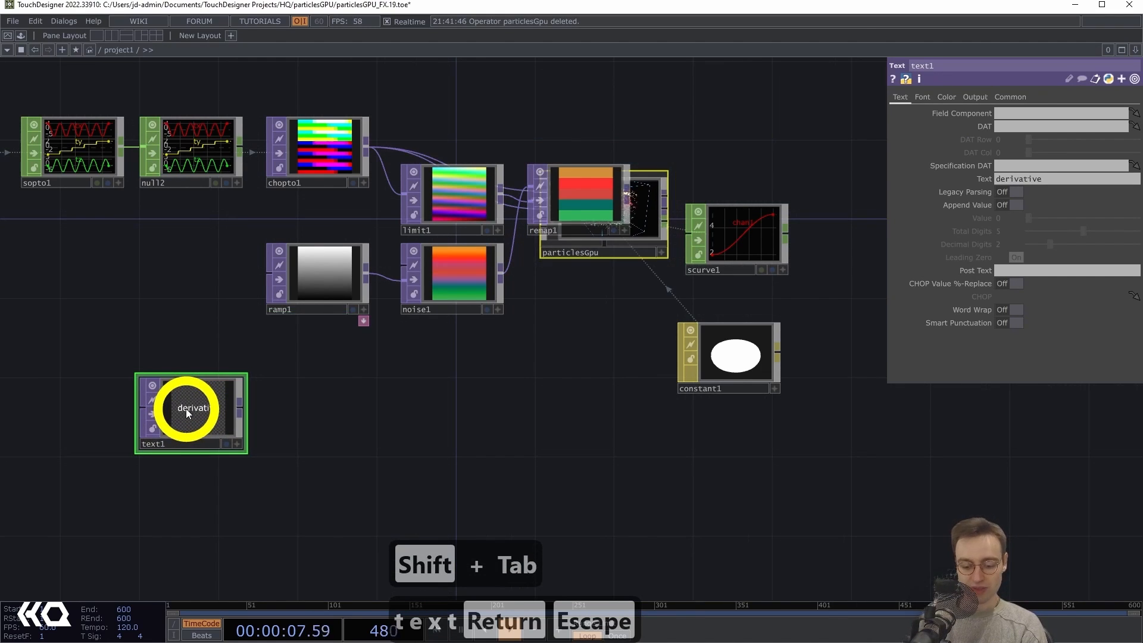
{"action": "key", "text": "ctrl+z"}
Set the Text parameter of text1 to me.time.frame and have it evaluated as a Python expression
{"action": "left_click_drag", "start_coordinate": [332, 351], "coordinate": [406, 279]}
{"action": "mouse_move", "coordinate": [232, 325]}
{"action": "left_mouse_down"}
{"action": "mouse_move", "coordinate": [275, 324]}
{"action": "mouse_move", "coordinate": [248, 317]}
{"action": "left_mouse_up"}
{"action": "scroll", "coordinate": [330, 350], "scroll_direction": "up", "scroll_amount": 1}
{"action": "scroll", "coordinate": [330, 350], "scroll_direction": "up", "scroll_amount": 2}
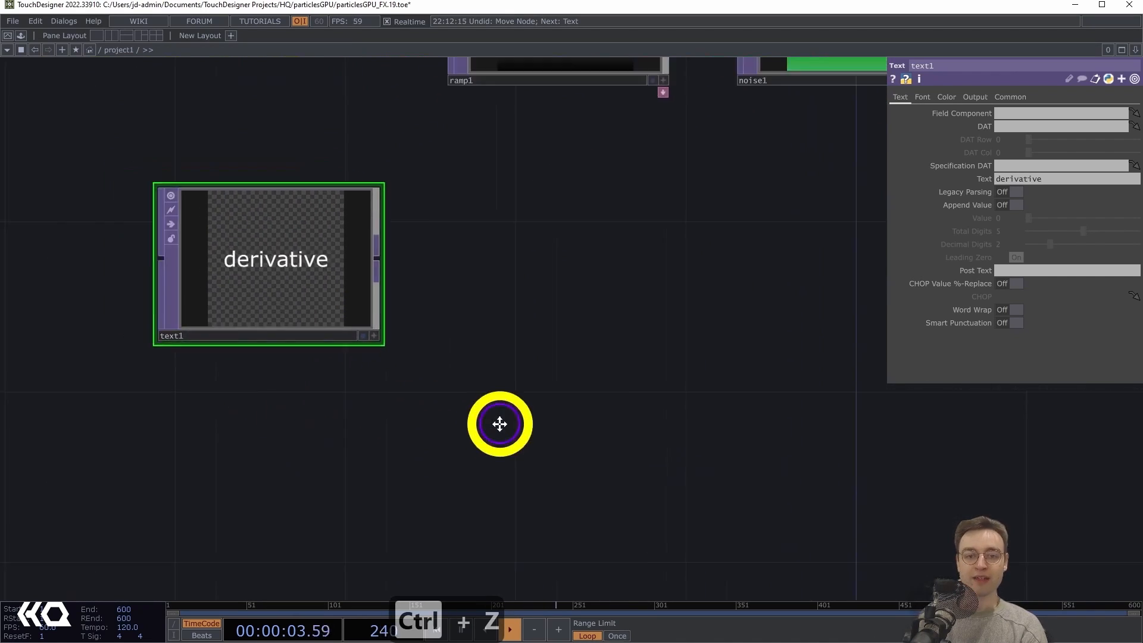
{"action": "left_click_drag", "start_coordinate": [500, 426], "coordinate": [693, 484]}
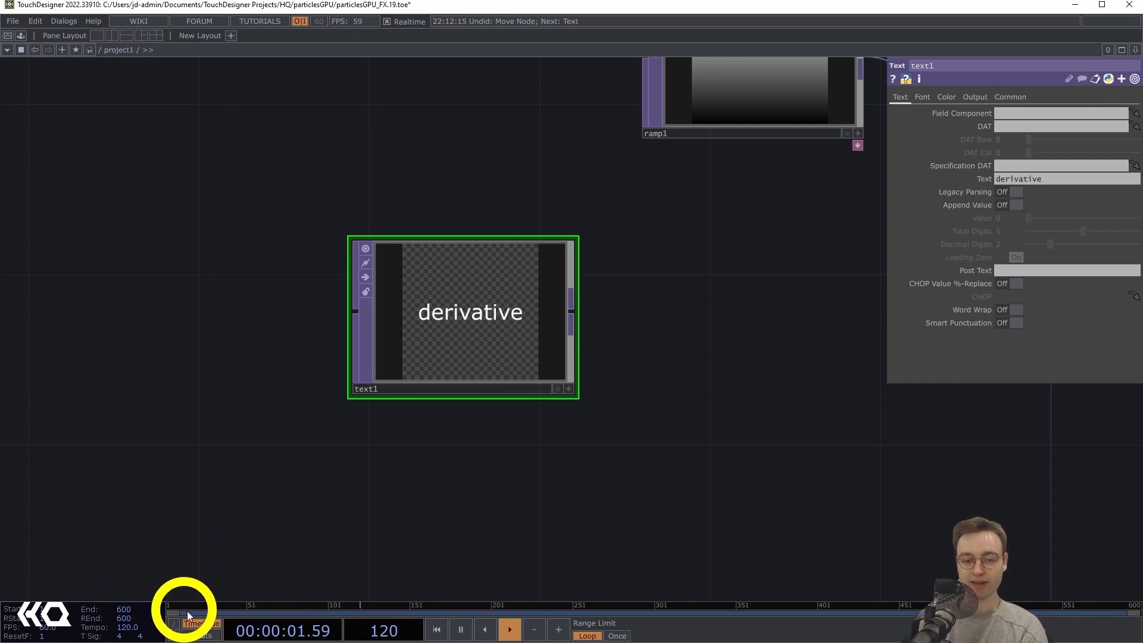
{"action": "left_click", "coordinate": [1047, 565]}
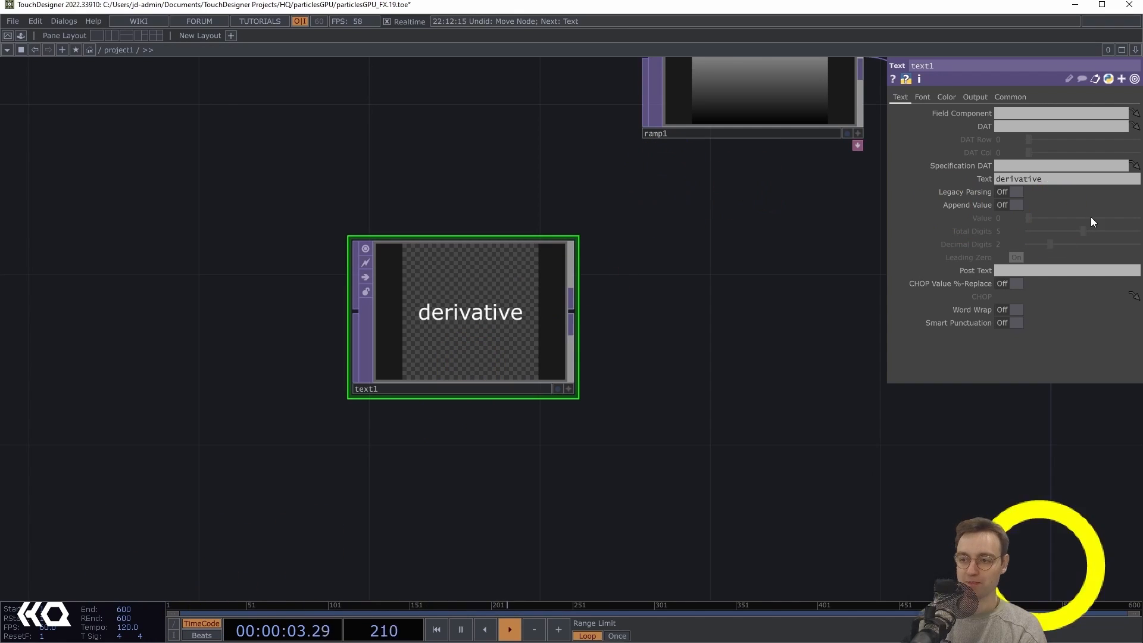
{"action": "left_click", "coordinate": [1022, 177]}
{"action": "left_click", "coordinate": [817, 416]}
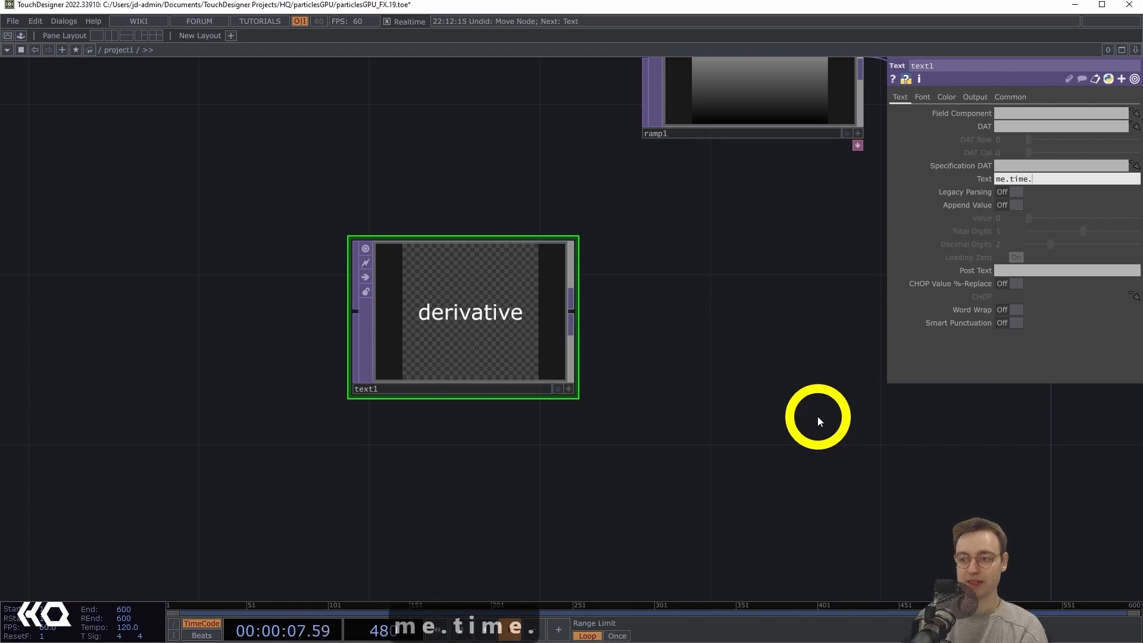
{"action": "type", "text": "rame"}
{"action": "key", "text": "Return"}
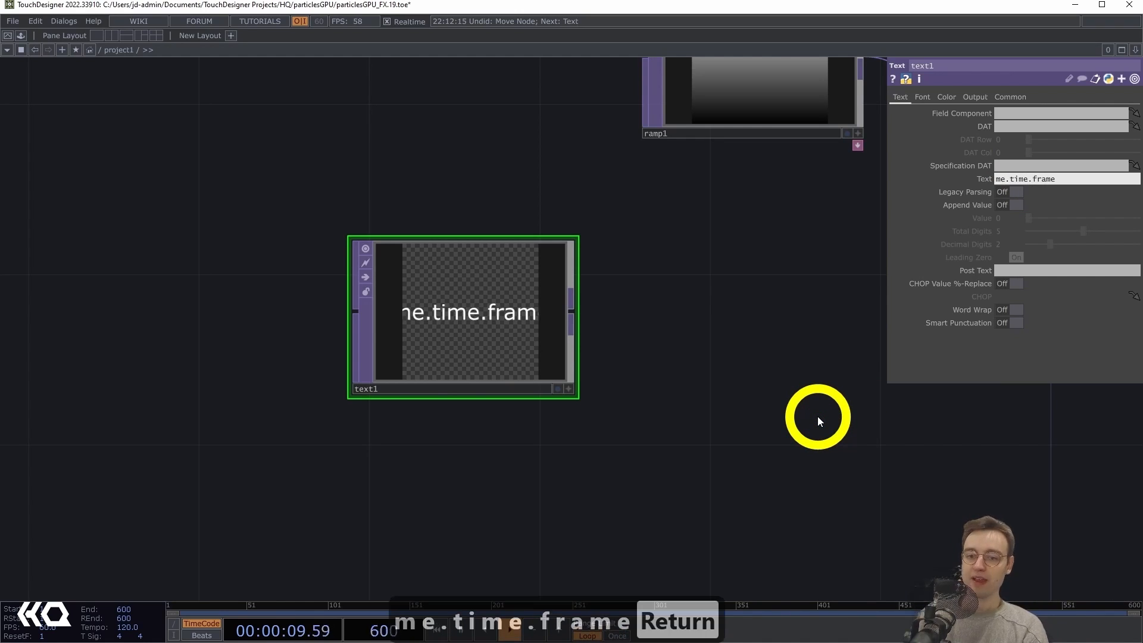
{"action": "left_click", "coordinate": [988, 178]}
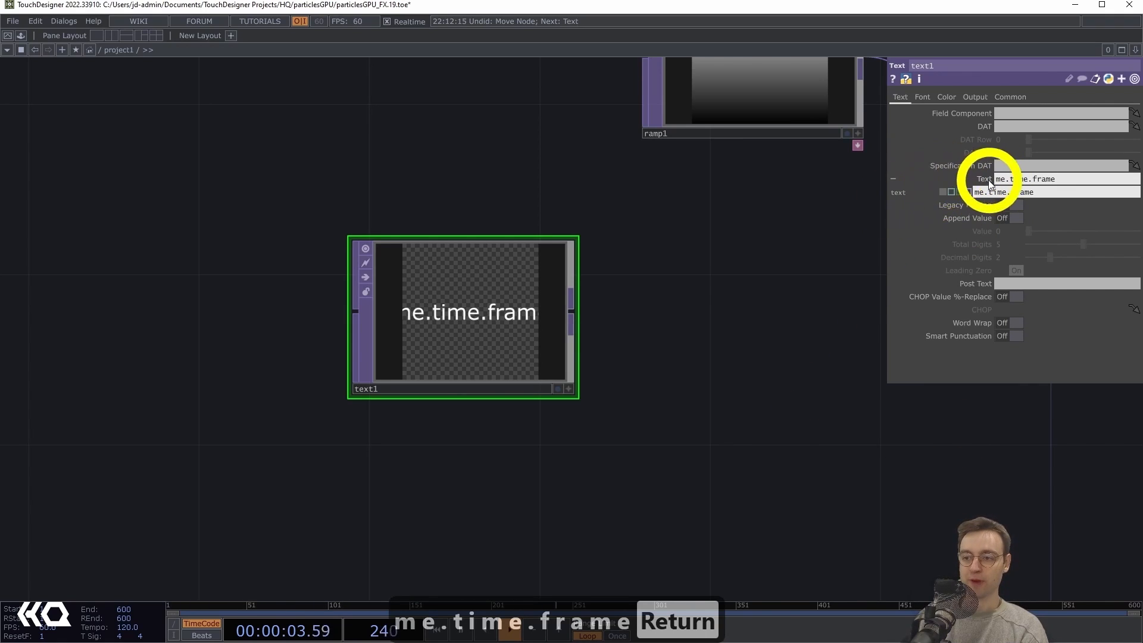
{"action": "left_click", "coordinate": [952, 191]}
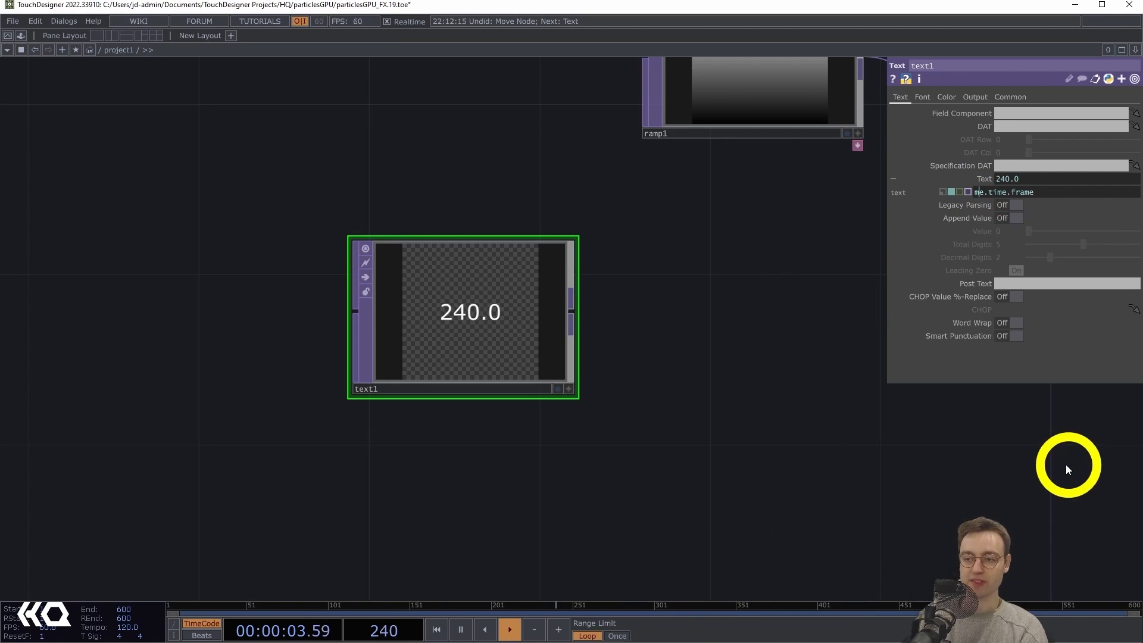
Change the Text expression of text1 to int(me.time.frame - 1)
{"action": "left_click", "coordinate": [975, 191]}
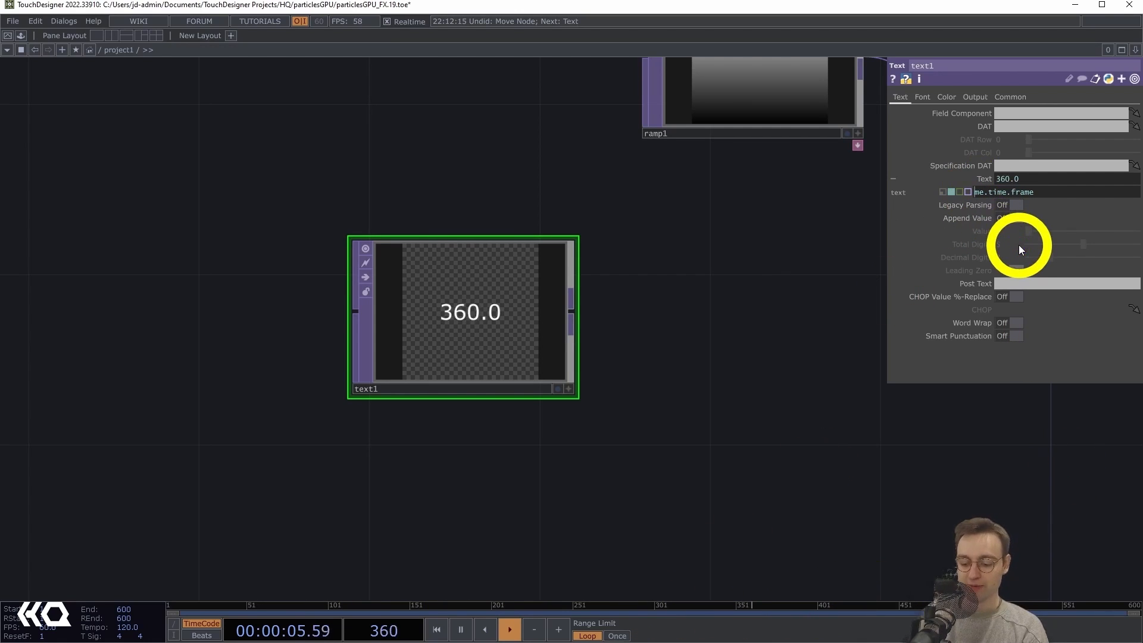
{"action": "type", "text": "int("}
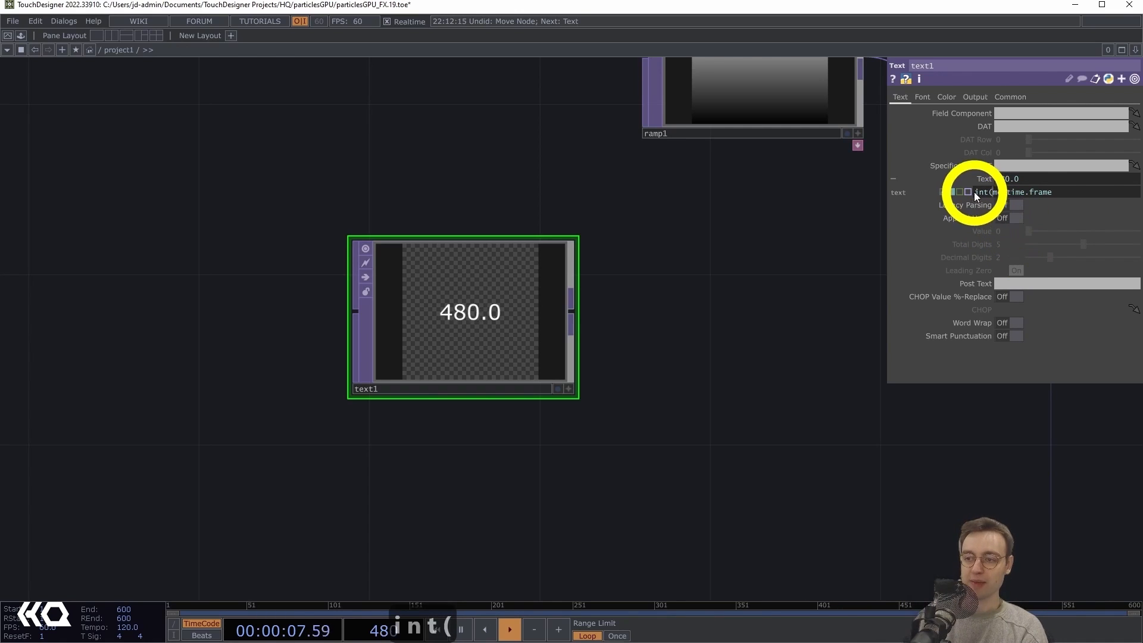
{"action": "left_click", "coordinate": [1063, 194]}
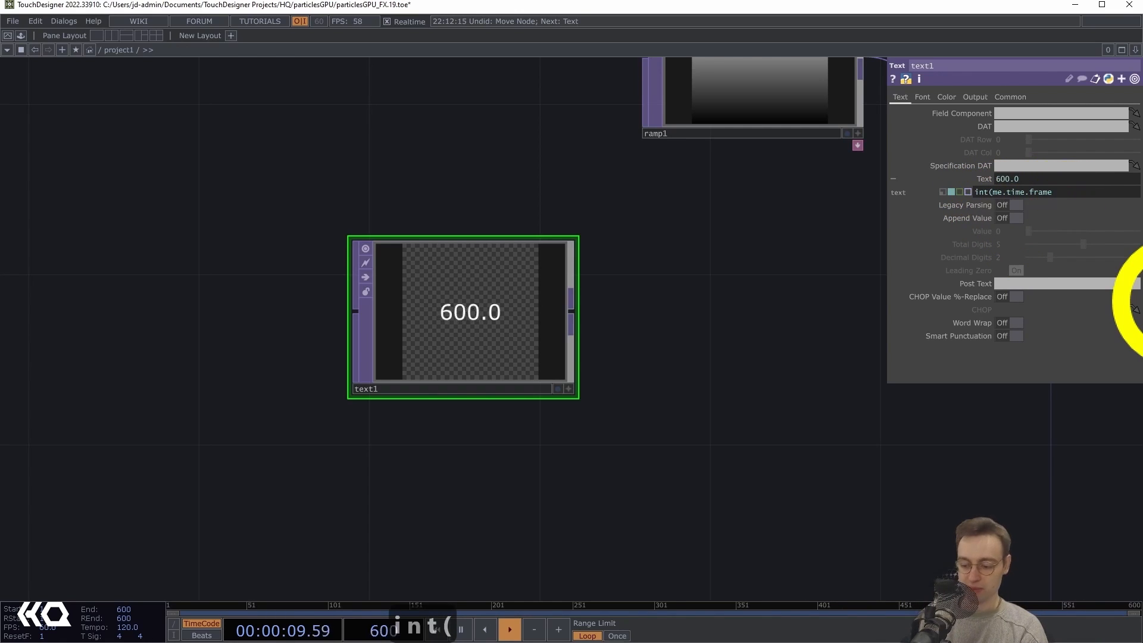
{"action": "type", "text": ")"}
{"action": "key", "text": "Left"}
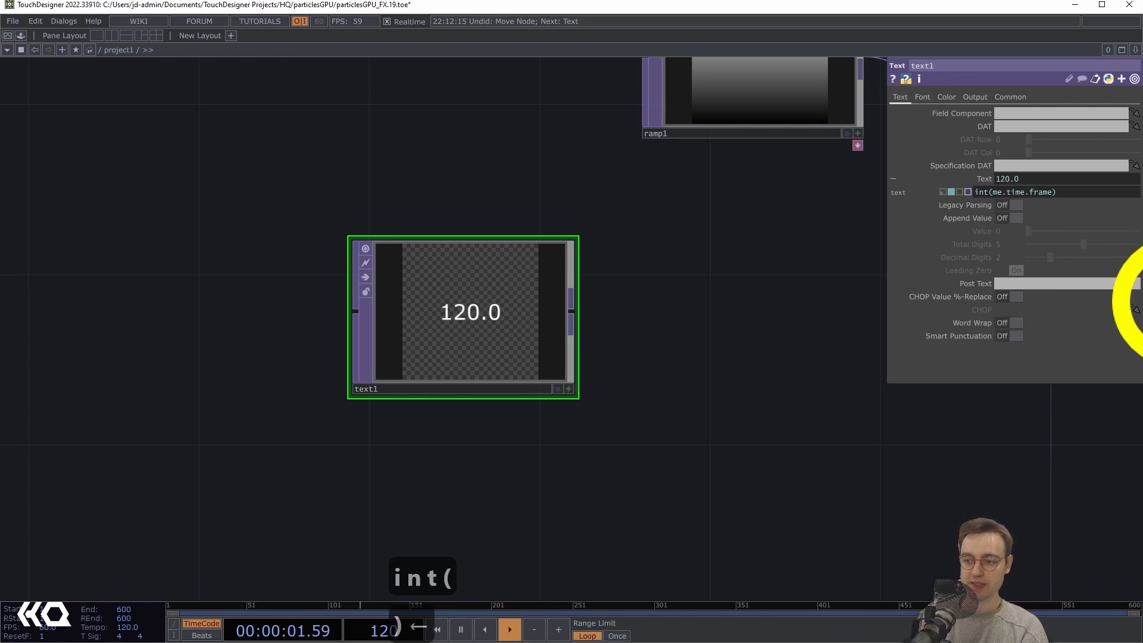
{"action": "type", "text": "- 1"}
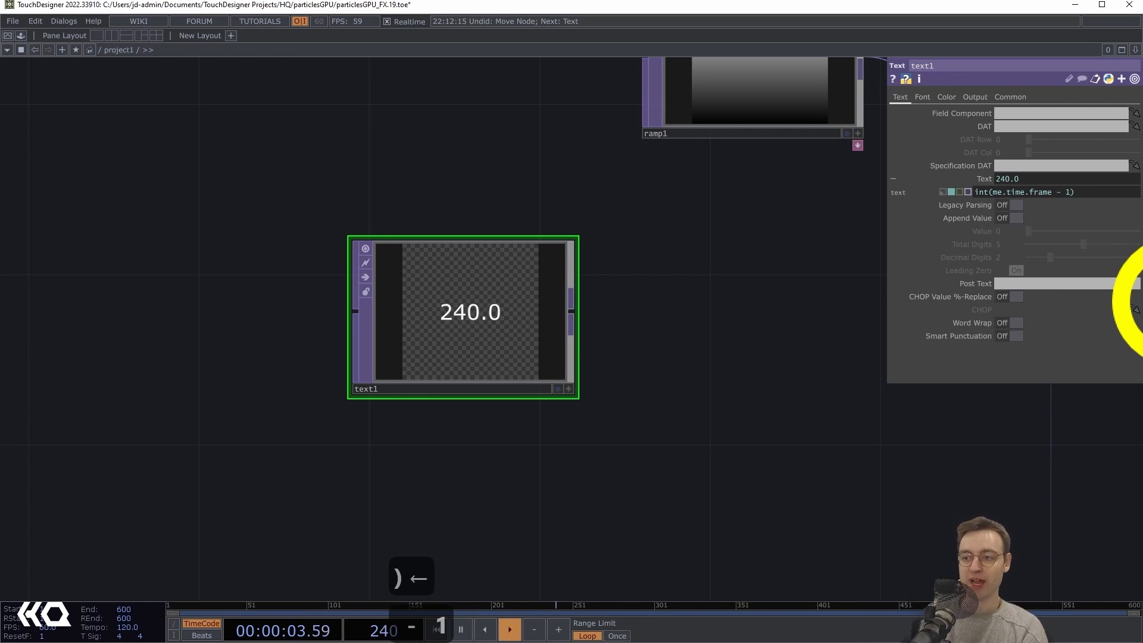
{"action": "key", "text": "Return"}
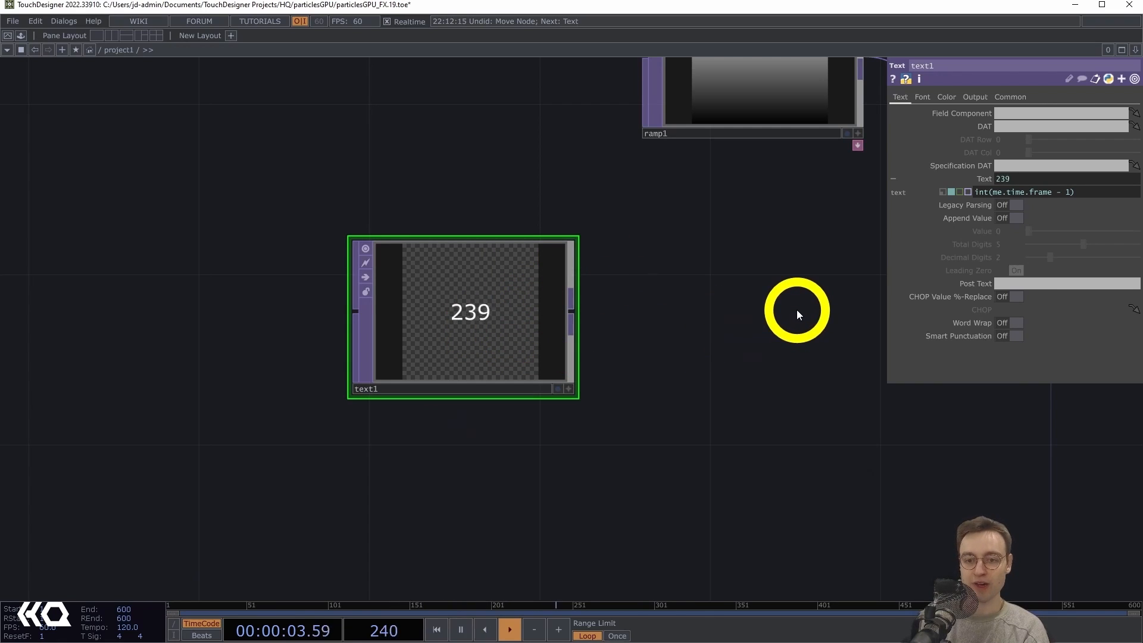
Set the font of text1 to Bahnschrift
{"action": "scroll", "coordinate": [734, 322], "scroll_direction": "down", "scroll_amount": 1}
{"action": "scroll", "coordinate": [734, 322], "scroll_direction": "down", "scroll_amount": 3}
{"action": "left_click_drag", "start_coordinate": [711, 316], "coordinate": [625, 312]}
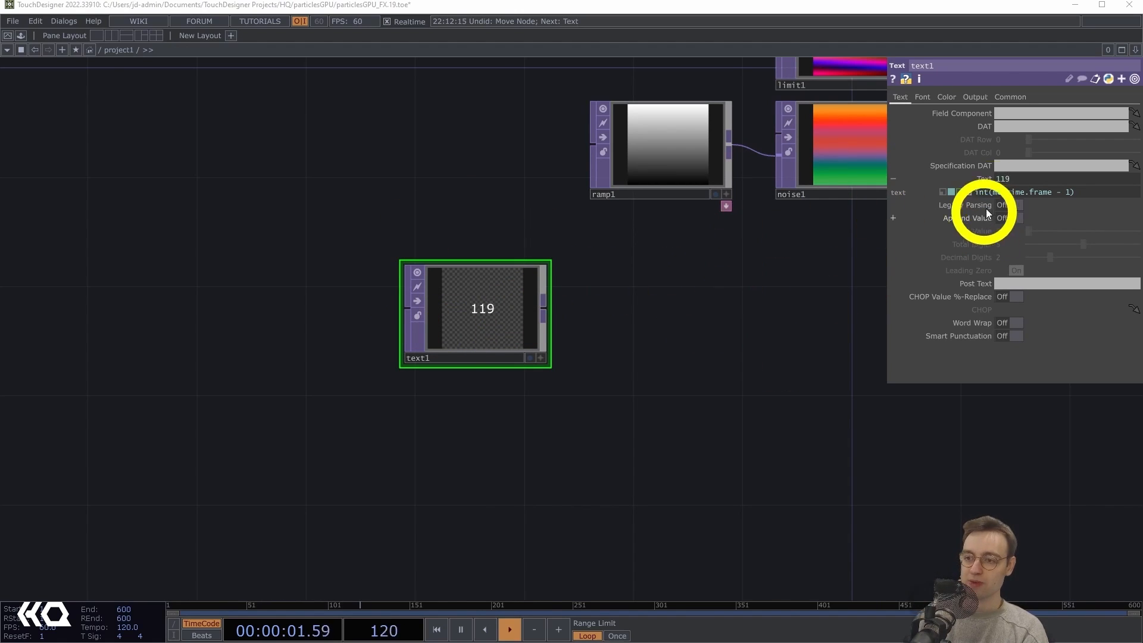
{"action": "left_click", "coordinate": [923, 99]}
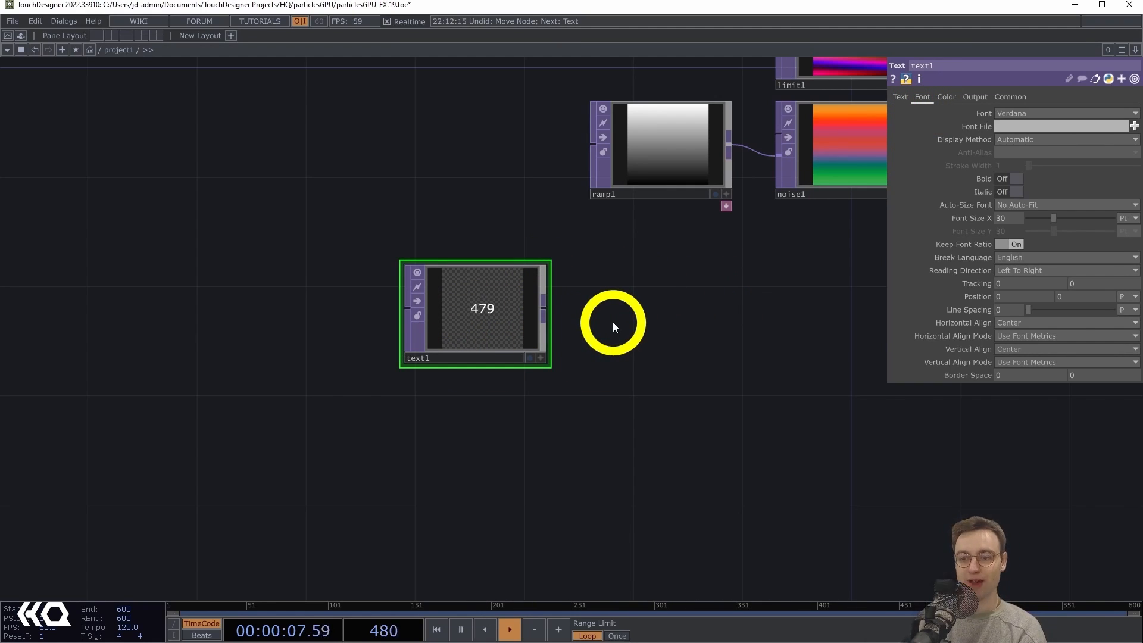
{"action": "left_click", "coordinate": [1036, 113]}
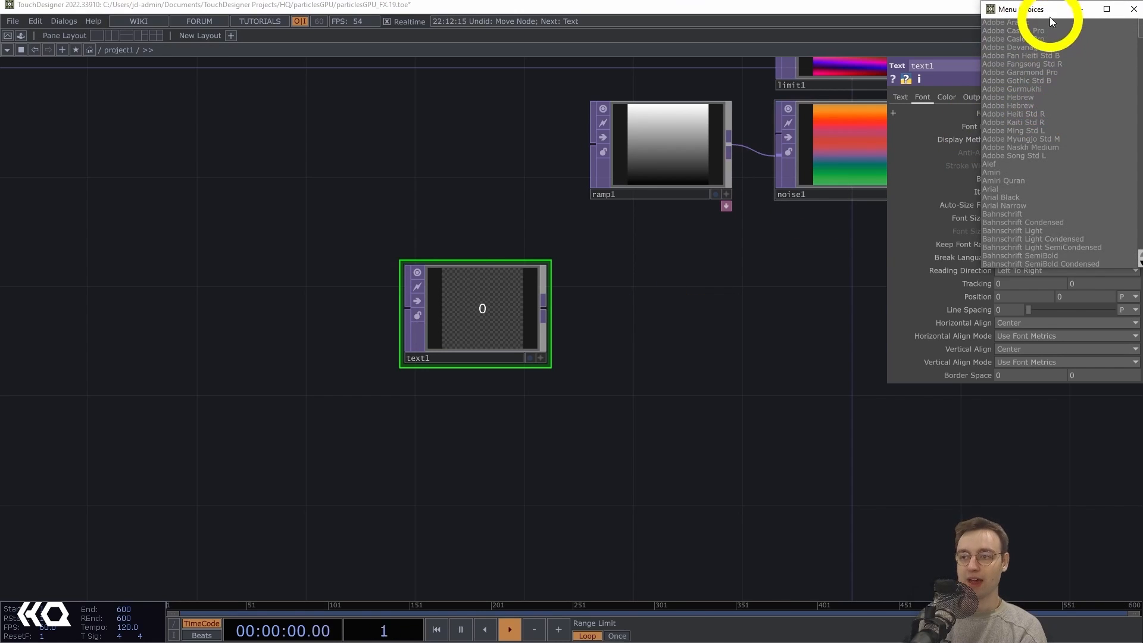
{"action": "left_click_drag", "start_coordinate": [1045, 10], "coordinate": [638, 129]}
{"action": "mouse_move", "coordinate": [743, 149]}
{"action": "left_mouse_down"}
{"action": "mouse_move", "coordinate": [739, 179]}
{"action": "mouse_move", "coordinate": [742, 159]}
{"action": "left_mouse_up"}
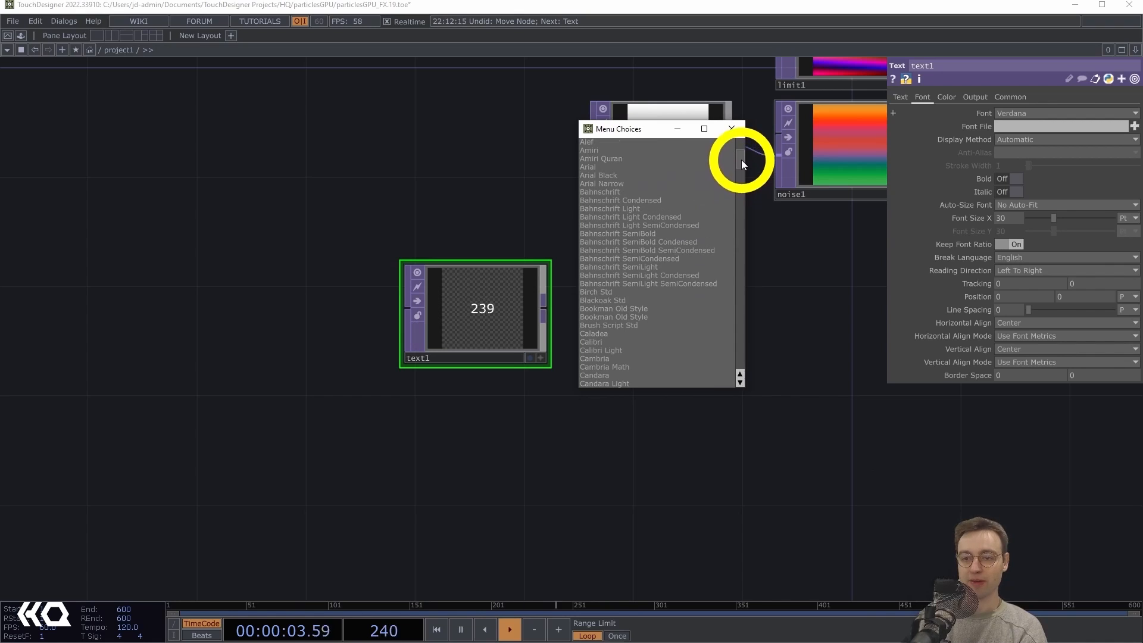
{"action": "left_click", "coordinate": [598, 192]}
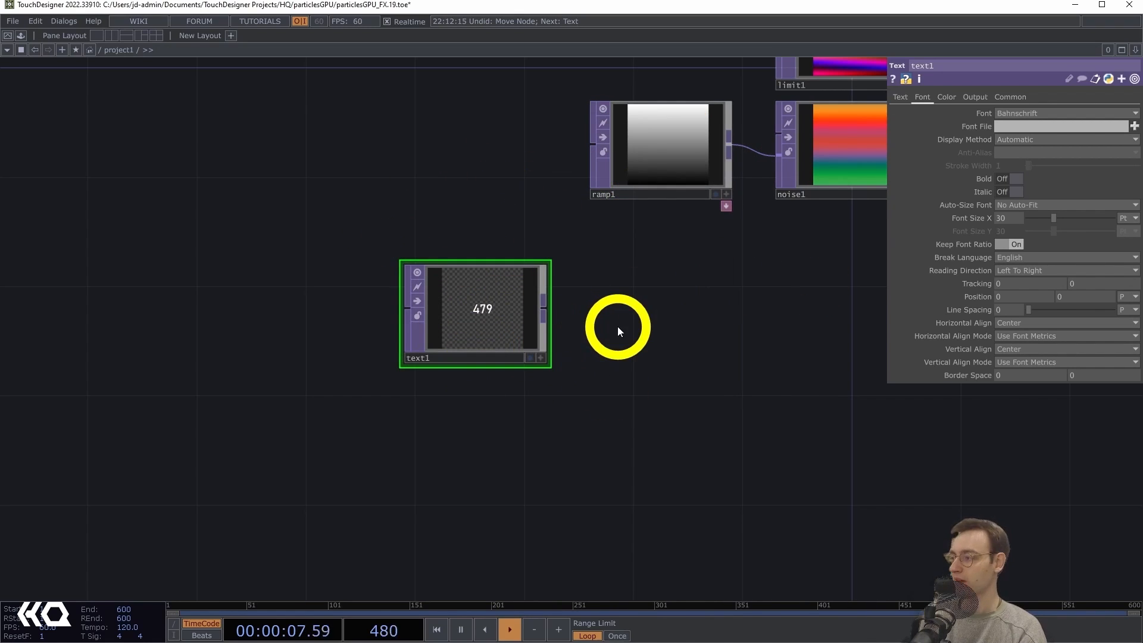
Switch the font size unit of text1 to Fraction and set Font Size X to 0.75
{"action": "left_click_drag", "start_coordinate": [625, 327], "coordinate": [629, 322]}
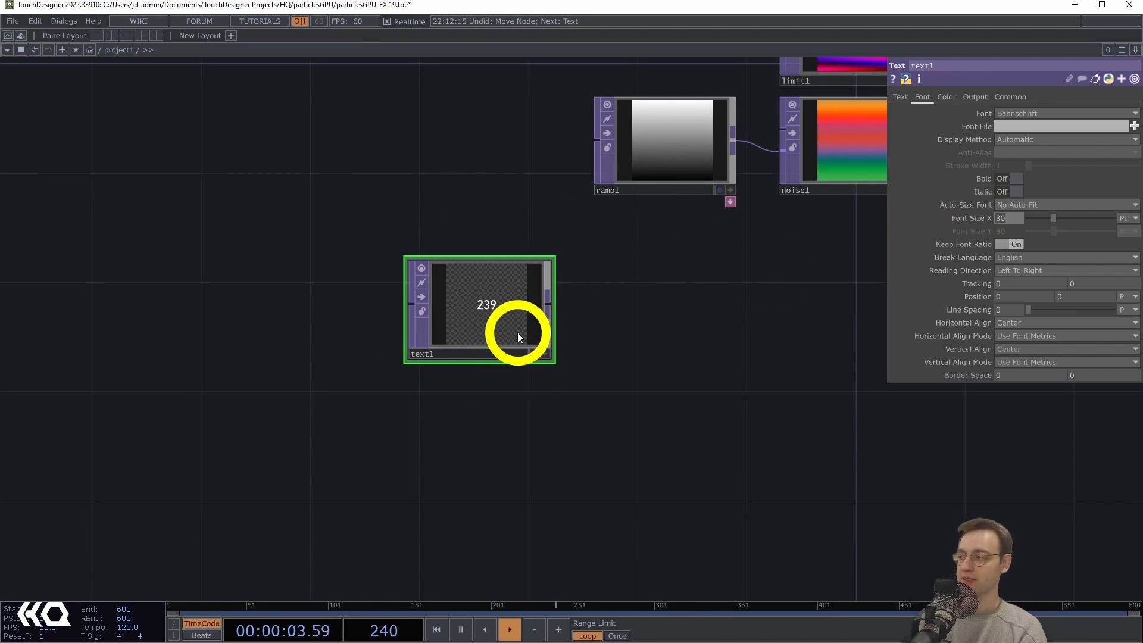
{"action": "scroll", "coordinate": [514, 384], "scroll_direction": "up", "scroll_amount": 4}
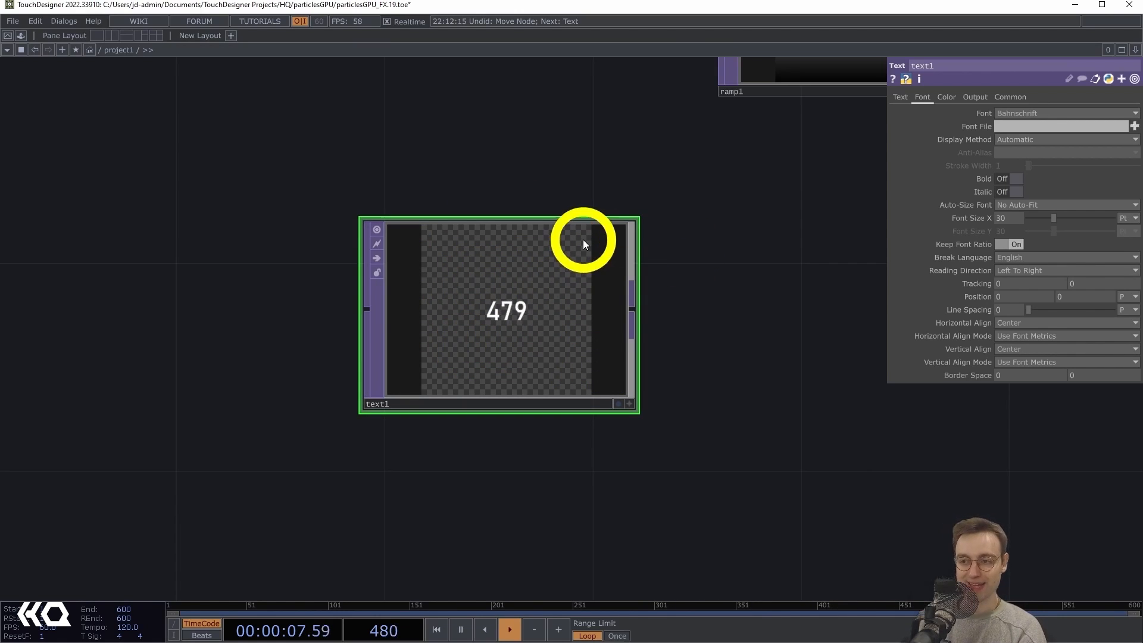
{"action": "left_click_drag", "start_coordinate": [769, 311], "coordinate": [736, 296]}
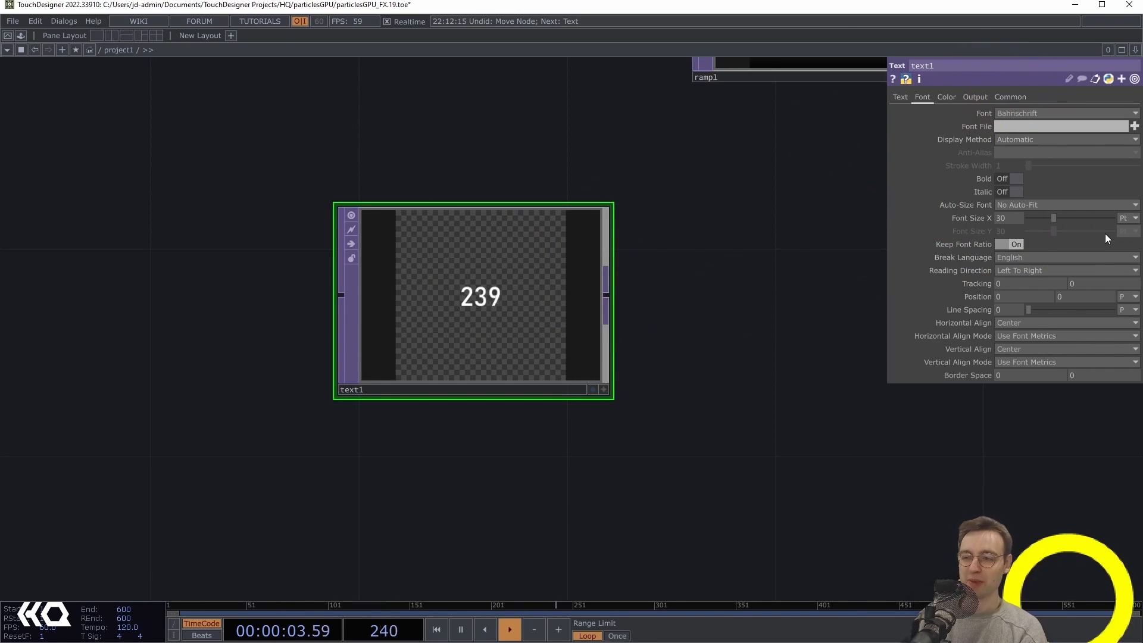
{"action": "left_click", "coordinate": [1126, 219]}
{"action": "left_click", "coordinate": [1075, 216]}
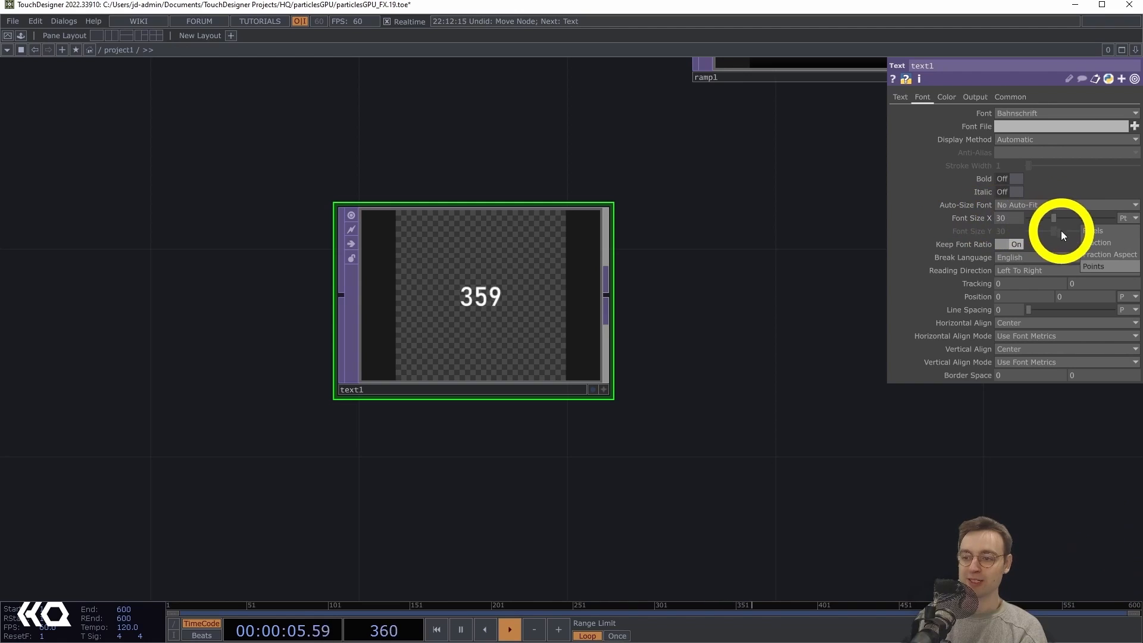
{"action": "left_click", "coordinate": [1094, 243]}
{"action": "left_click", "coordinate": [1006, 220]}
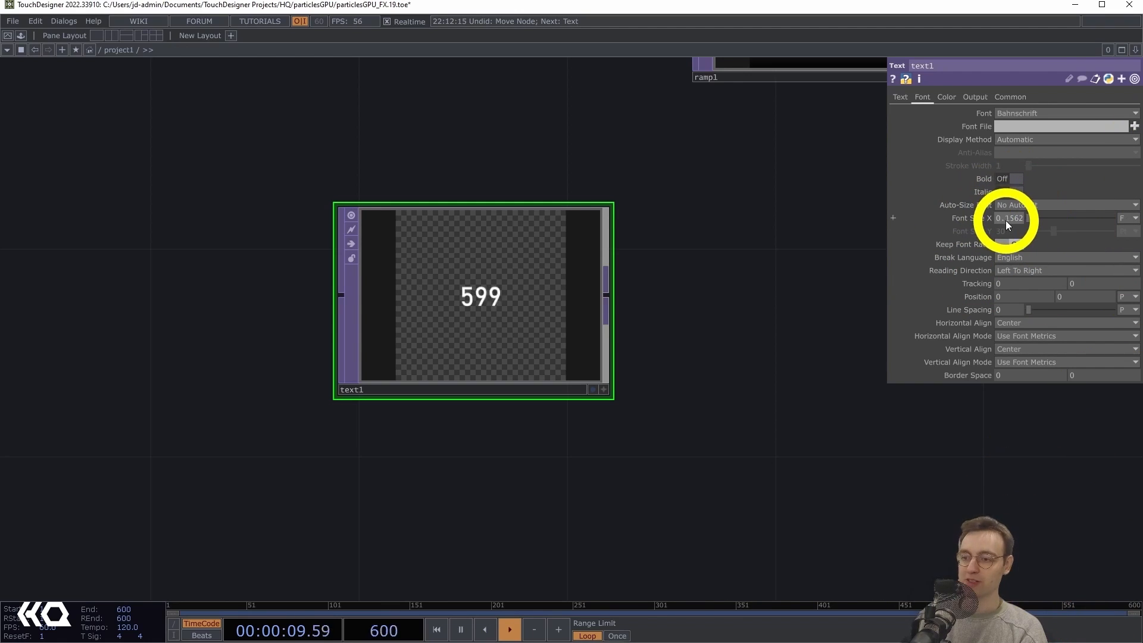
{"action": "type", "text": "0.75"}
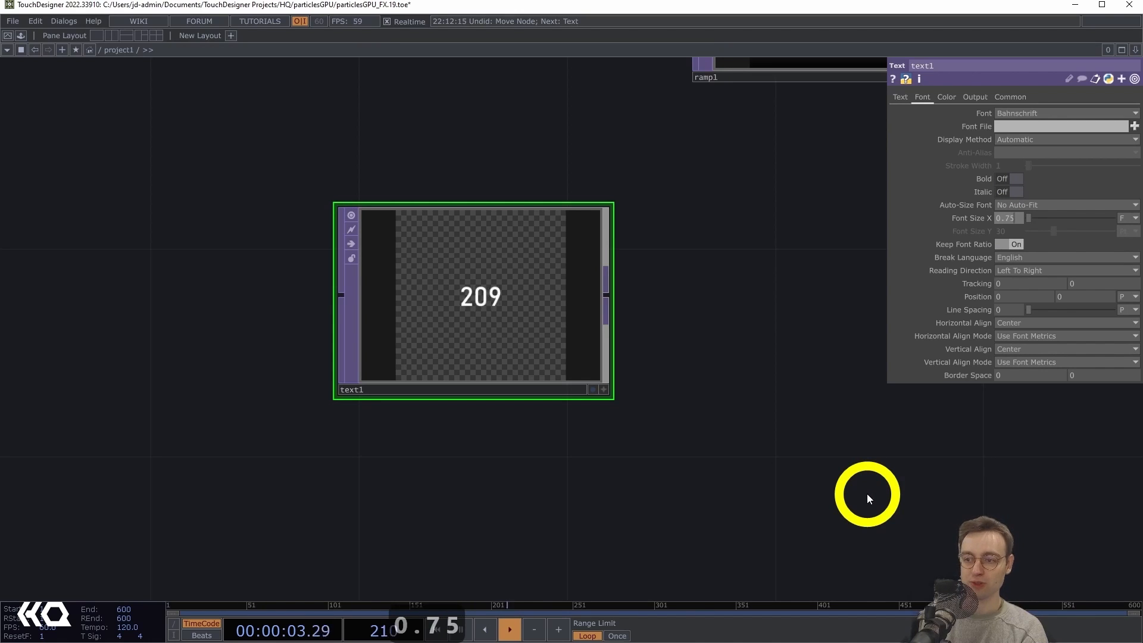
{"action": "key", "text": "Return"}
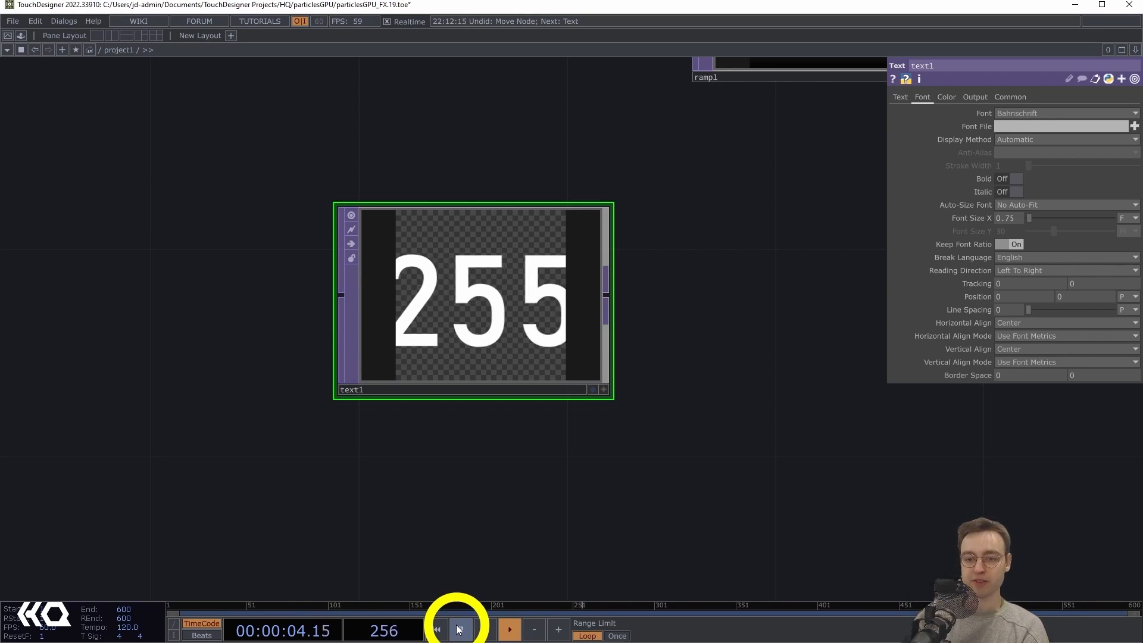
Pause the timeline to check the text1 number at frames 33 and 94, and resume playback
{"action": "left_click", "coordinate": [459, 628]}
{"action": "left_click", "coordinate": [219, 602]}
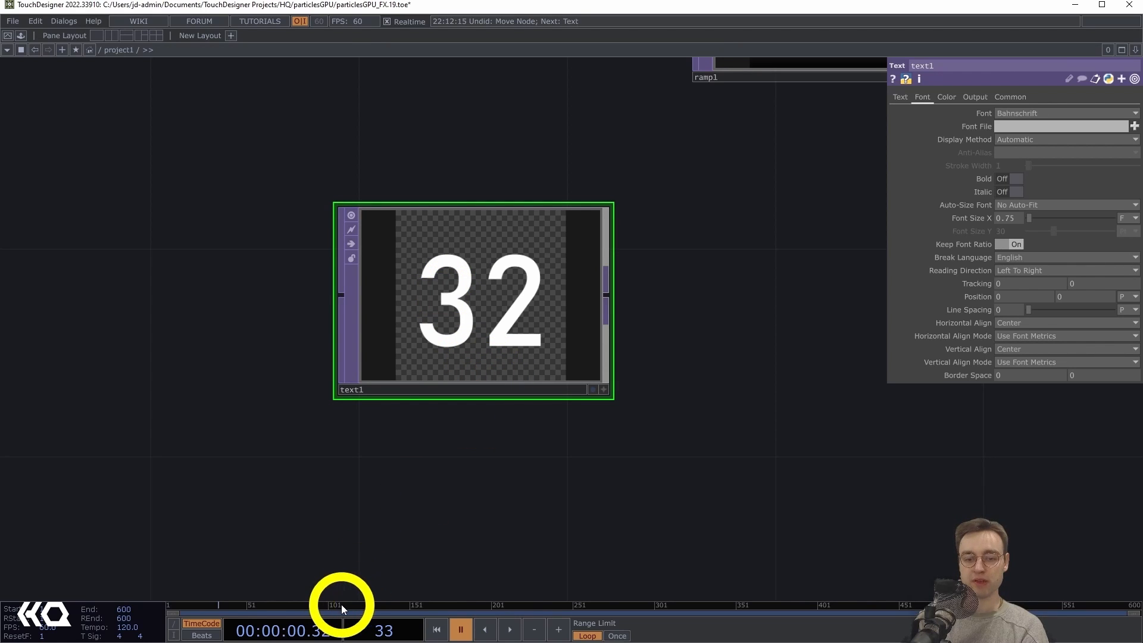
{"action": "left_click", "coordinate": [305, 606]}
{"action": "left_click", "coordinate": [320, 605]}
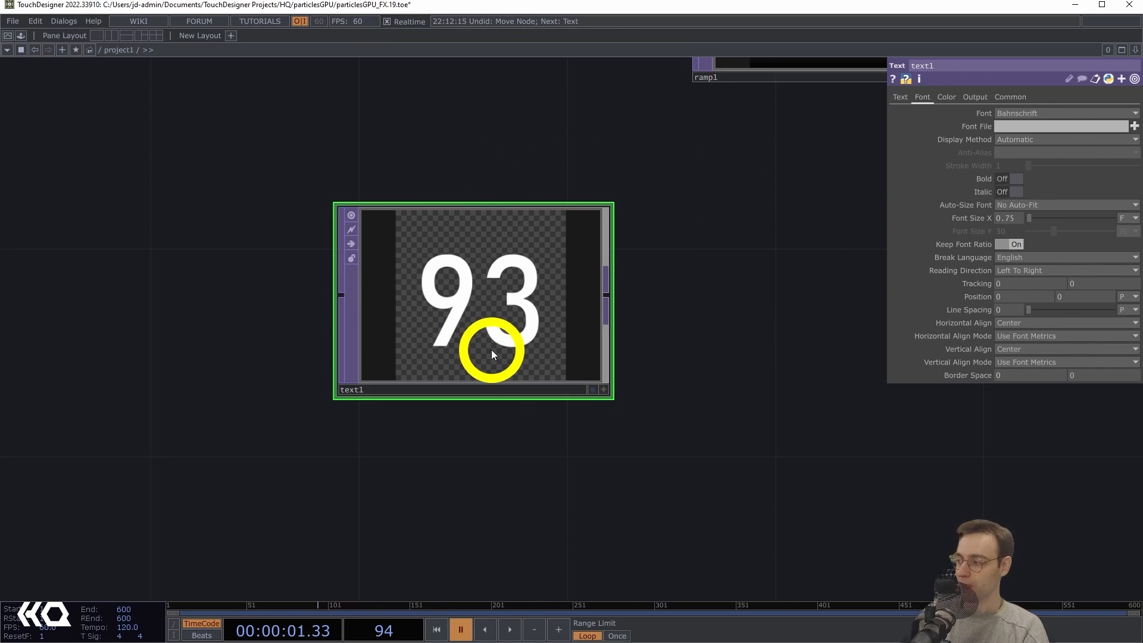
{"action": "key", "text": "space"}
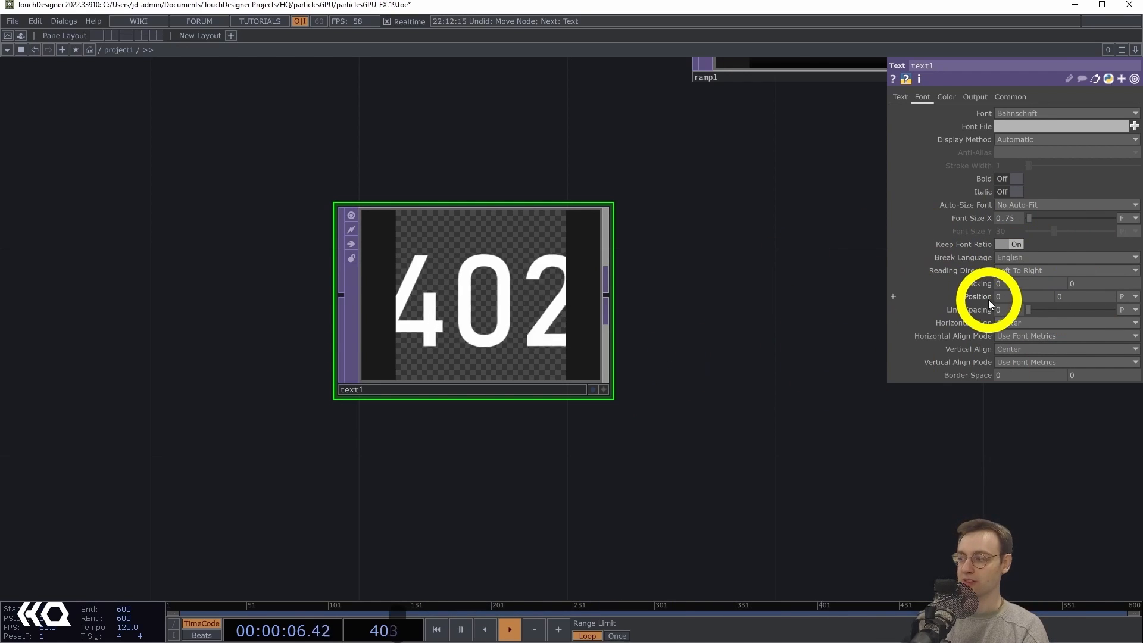
Set the Vertical Align Mode of text1 to Use Text Bounding Box and its resolution to 512 x 512
{"action": "left_click", "coordinate": [1018, 364]}
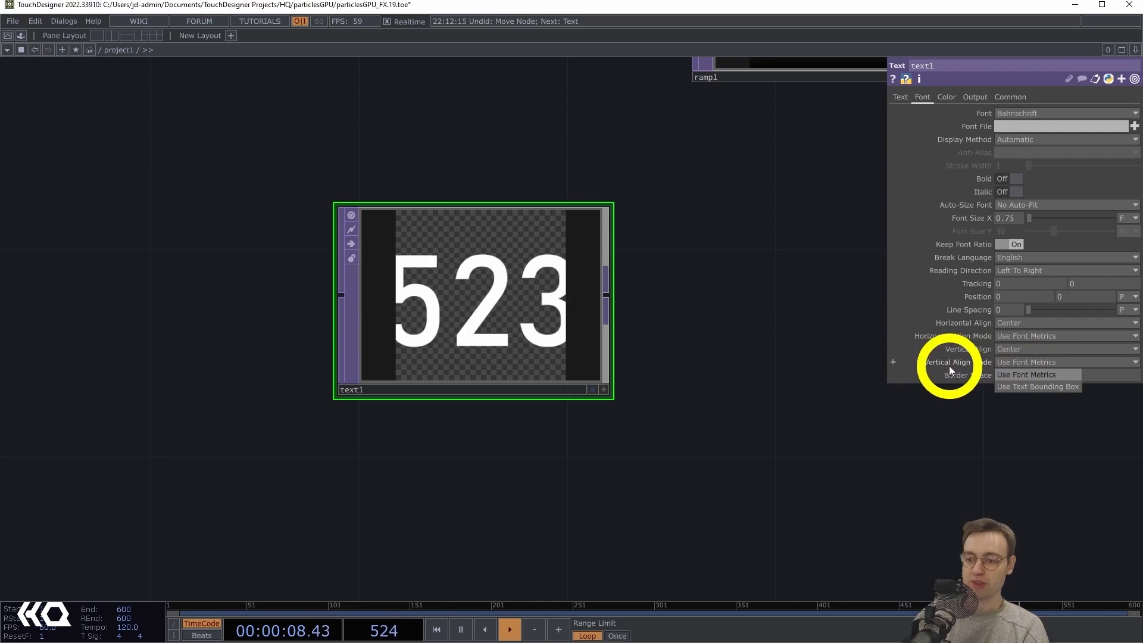
{"action": "left_click", "coordinate": [1036, 387]}
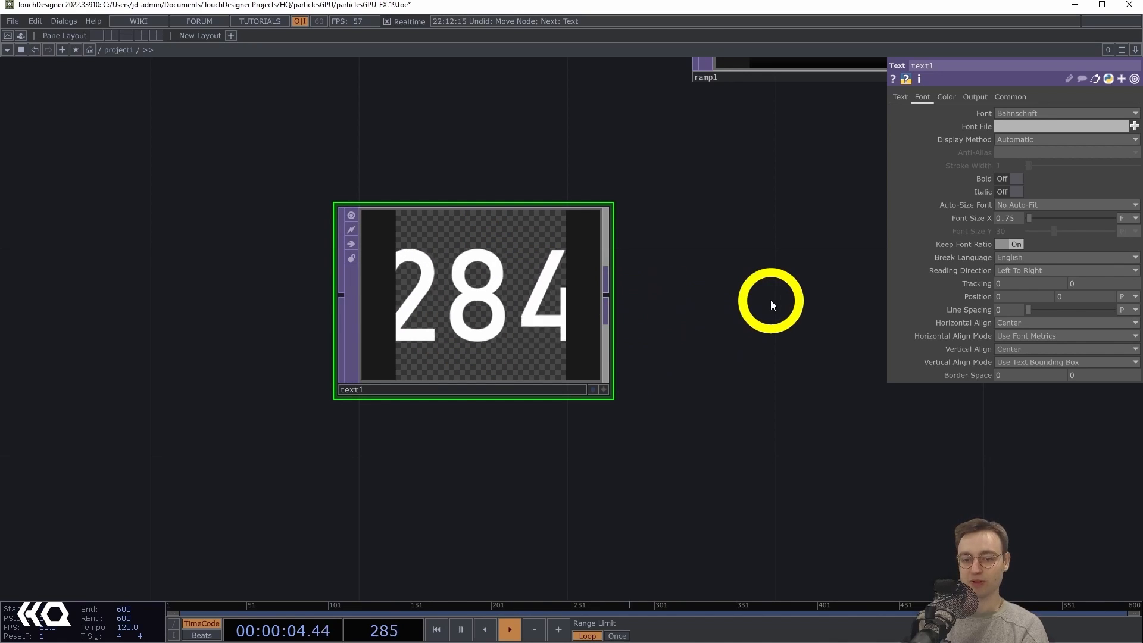
{"action": "left_click", "coordinate": [1009, 96]}
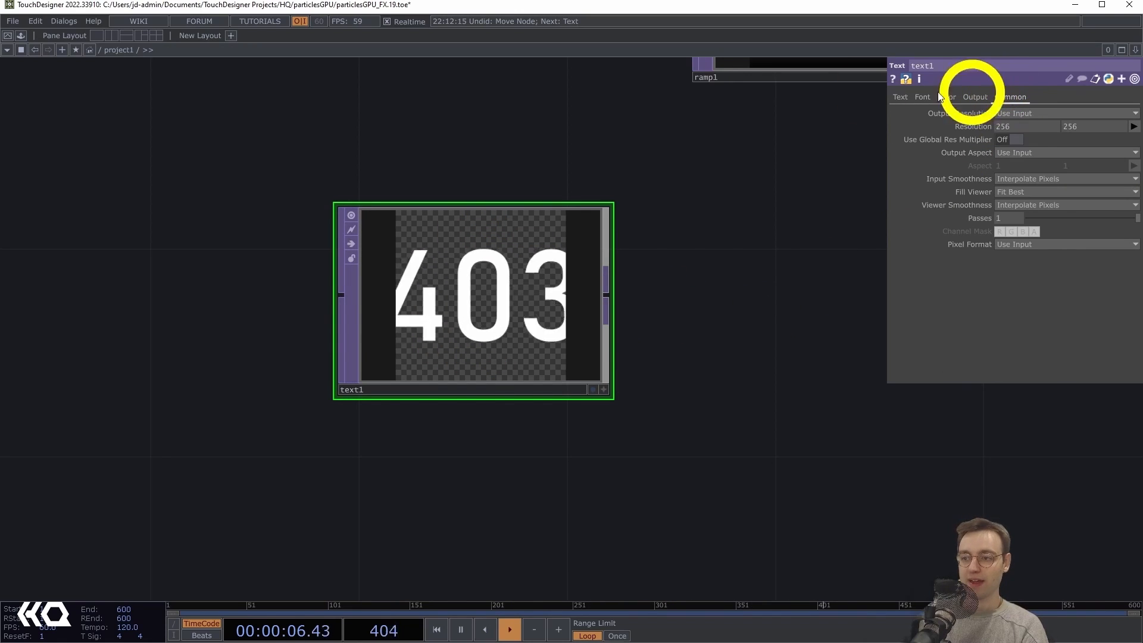
{"action": "left_click", "coordinate": [1133, 128]}
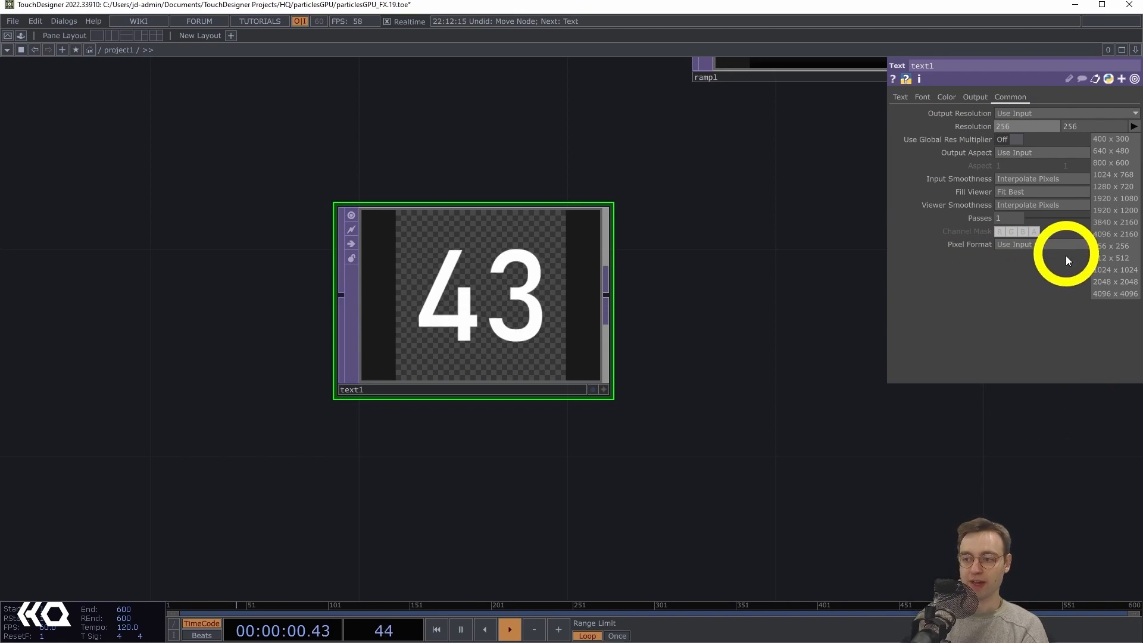
{"action": "left_click", "coordinate": [1113, 254]}
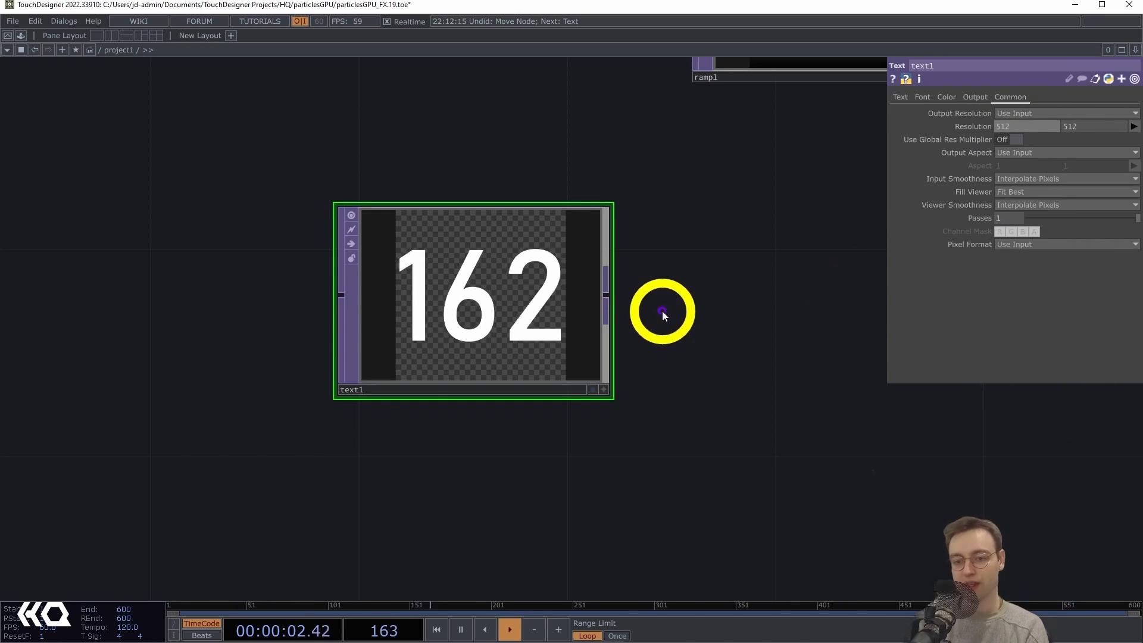
Add a Rectangle TOP connected to the output of text1
{"action": "left_click_drag", "start_coordinate": [675, 302], "coordinate": [603, 289]}
{"action": "scroll", "coordinate": [649, 289], "scroll_direction": "down", "scroll_amount": 3}
{"action": "left_click_drag", "start_coordinate": [619, 249], "coordinate": [528, 241]}
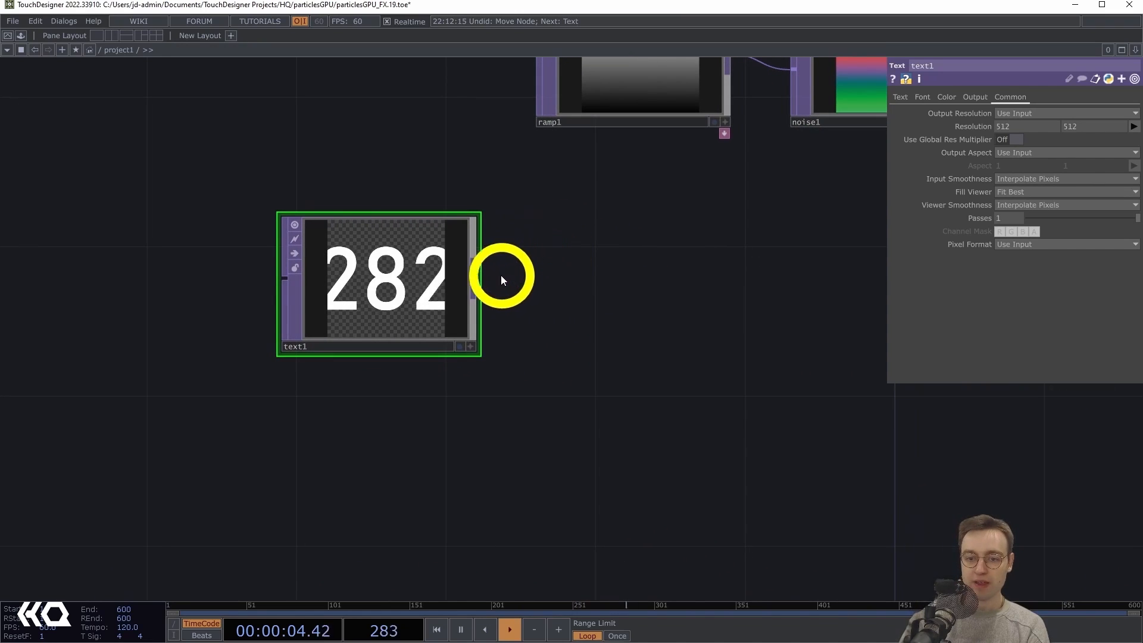
{"action": "right_click", "coordinate": [483, 278]}
{"action": "right_click", "coordinate": [476, 276]}
{"action": "right_click", "coordinate": [476, 276]}
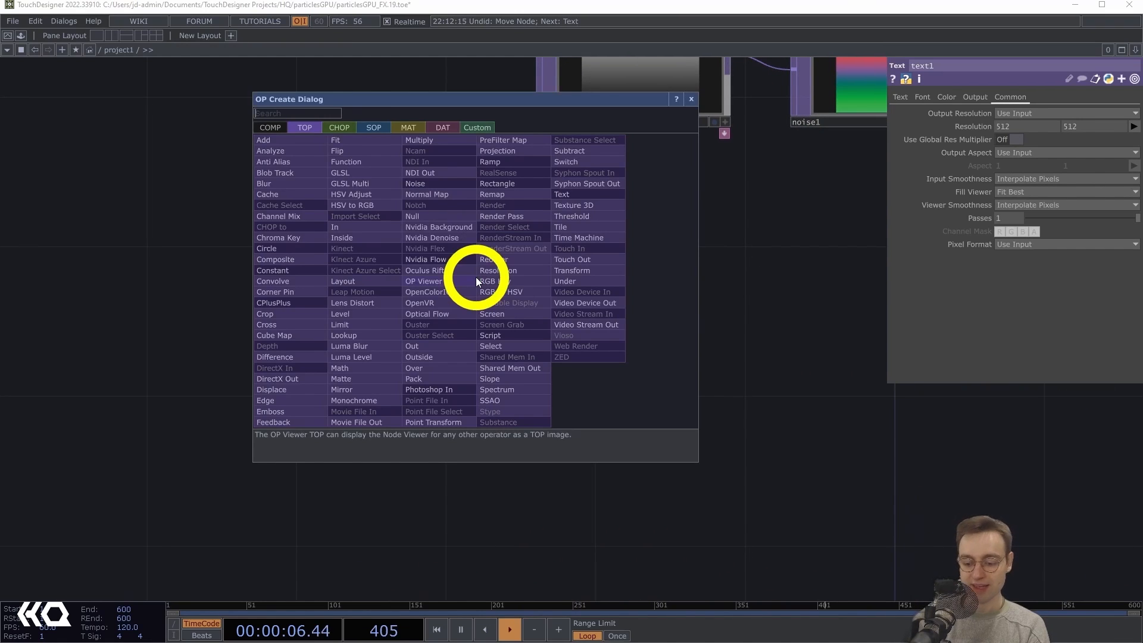
{"action": "type", "text": "tr"}
{"action": "key", "text": "BackSpace"}
{"action": "key", "text": "BackSpace"}
{"action": "key", "text": "Print"}
{"action": "key", "text": "BackSpace"}
{"action": "type", "text": "rect"}
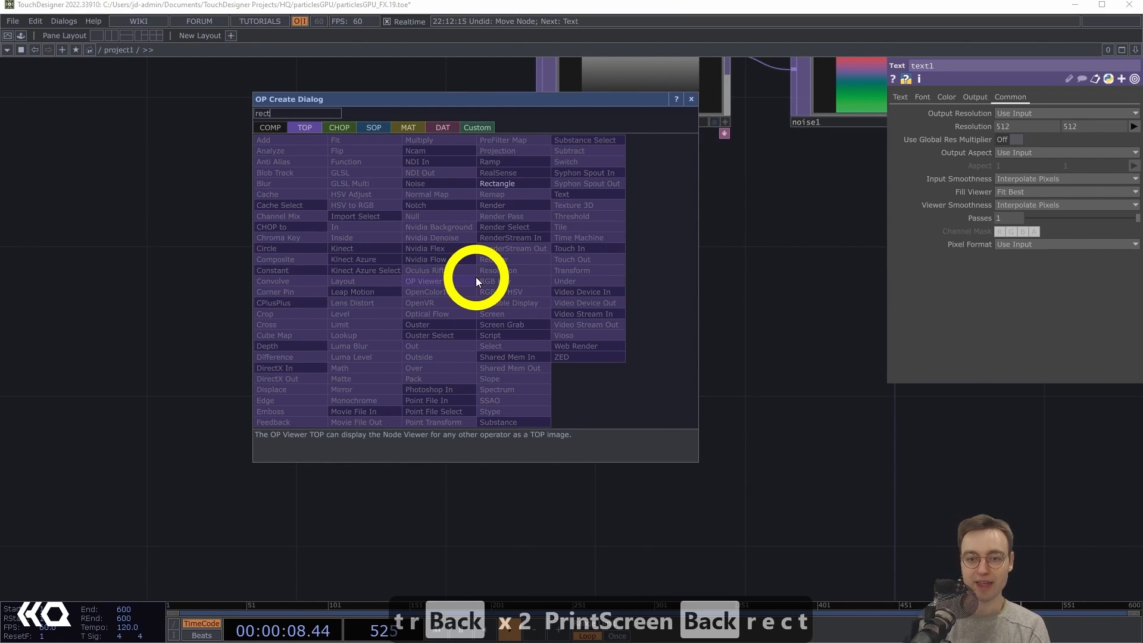
{"action": "left_click", "coordinate": [513, 183]}
{"action": "left_click", "coordinate": [603, 274]}
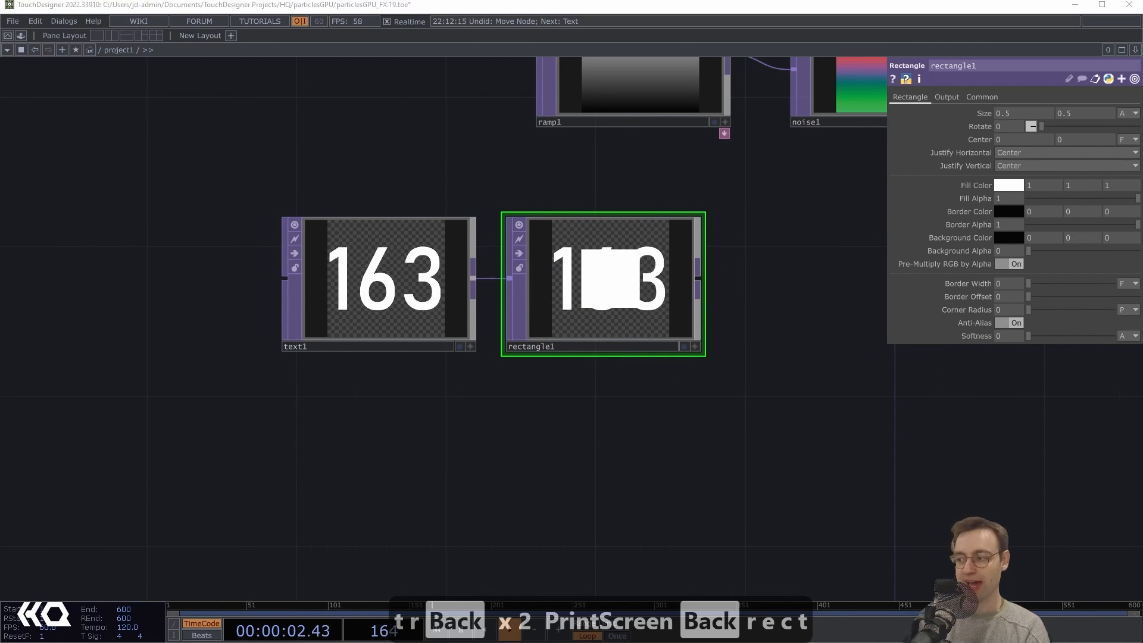
Set rectangle1's Size to 0.9 by 0.9, Fill Alpha to 0 and Border Width to 0.05
{"action": "scroll", "coordinate": [748, 375], "scroll_direction": "up", "scroll_amount": 3}
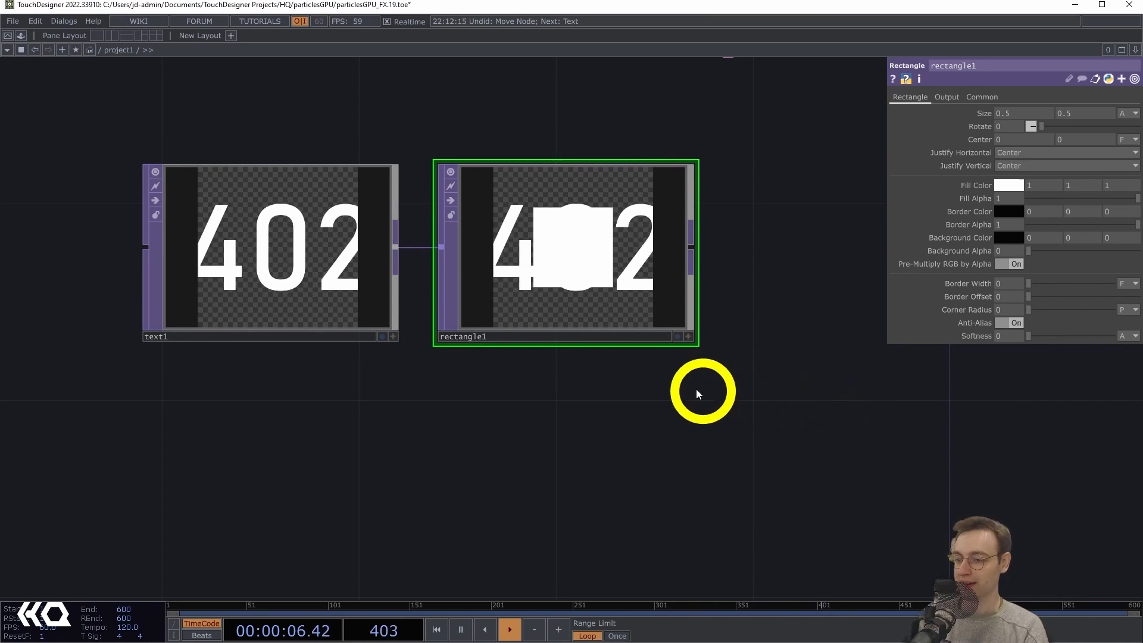
{"action": "left_click_drag", "start_coordinate": [762, 263], "coordinate": [707, 279]}
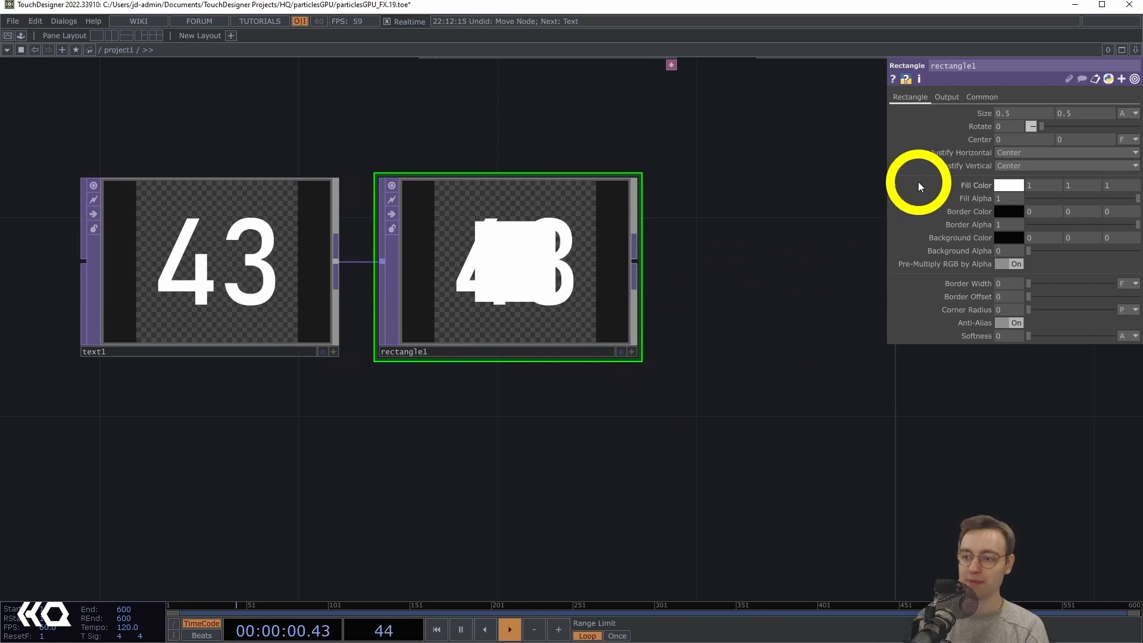
{"action": "middle_click_drag", "start_coordinate": [988, 110], "coordinate": [1070, 119]}
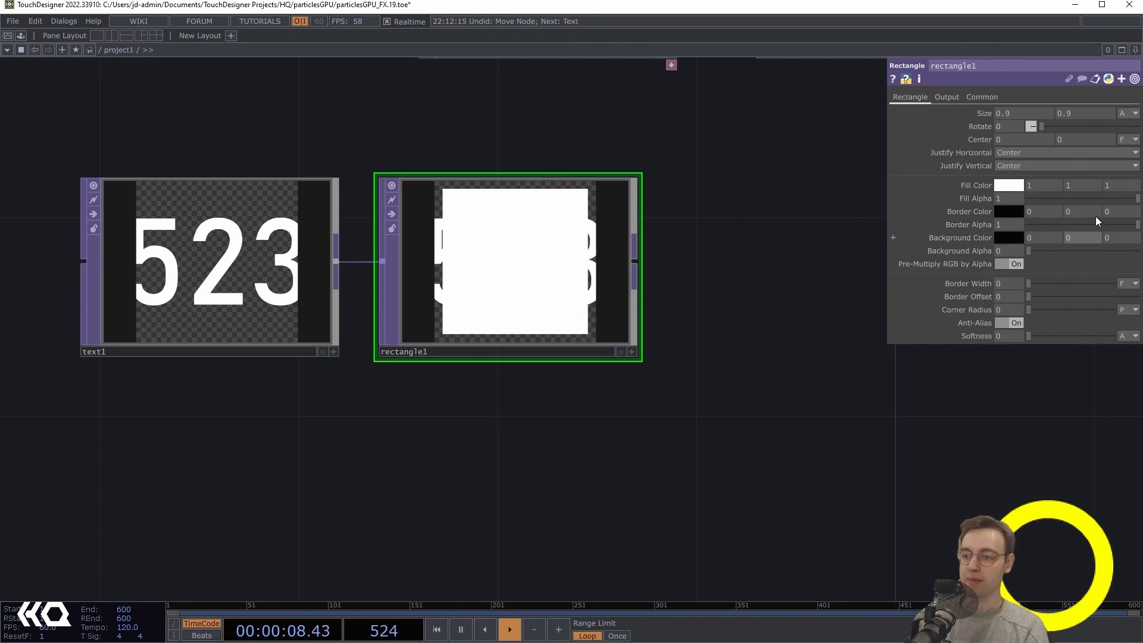
{"action": "left_click_drag", "start_coordinate": [1112, 198], "coordinate": [1012, 282]}
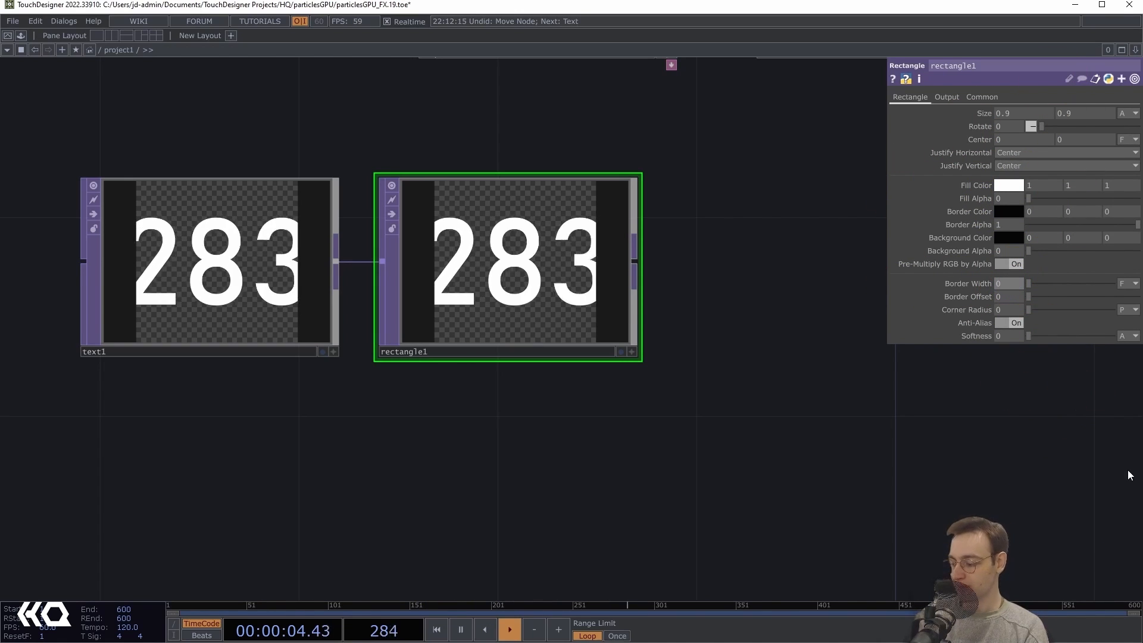
{"action": "key", "text": "Return"}
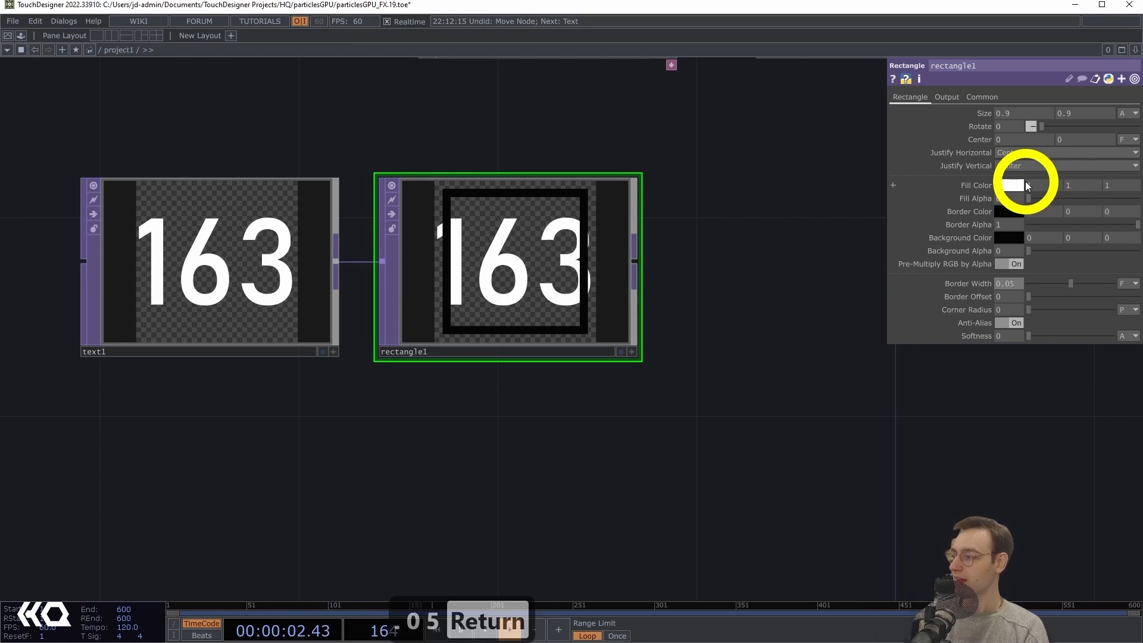
Set the Border Color of rectangle1 to a grey of 0.6, 0.6, 0.6
{"action": "left_click", "coordinate": [1014, 212]}
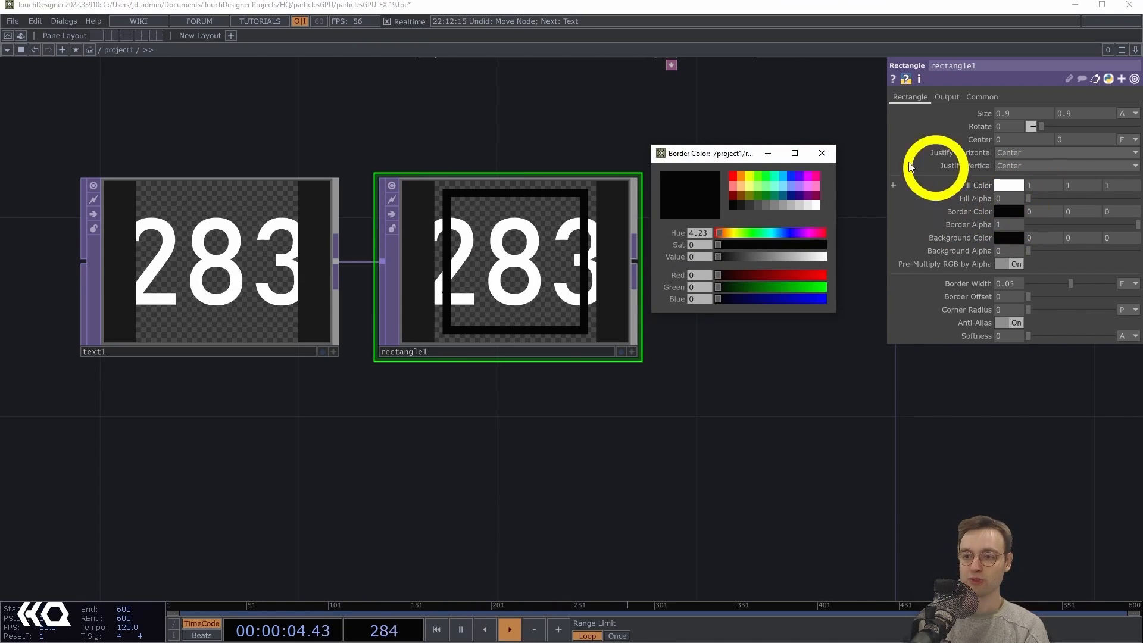
{"action": "left_click", "coordinate": [789, 205]}
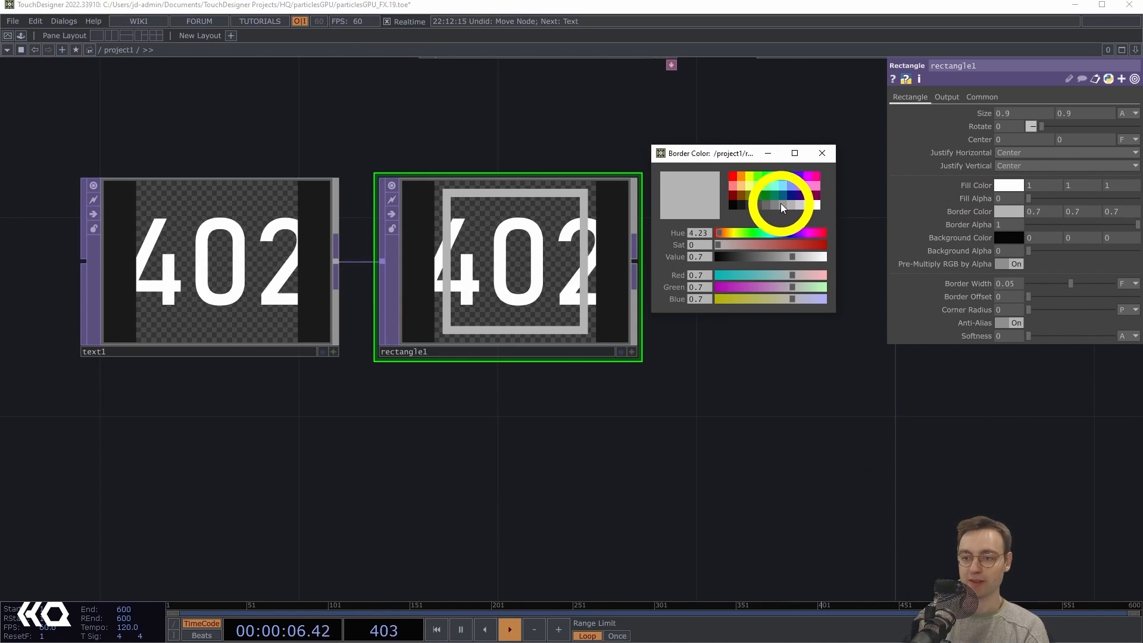
{"action": "left_click", "coordinate": [780, 204]}
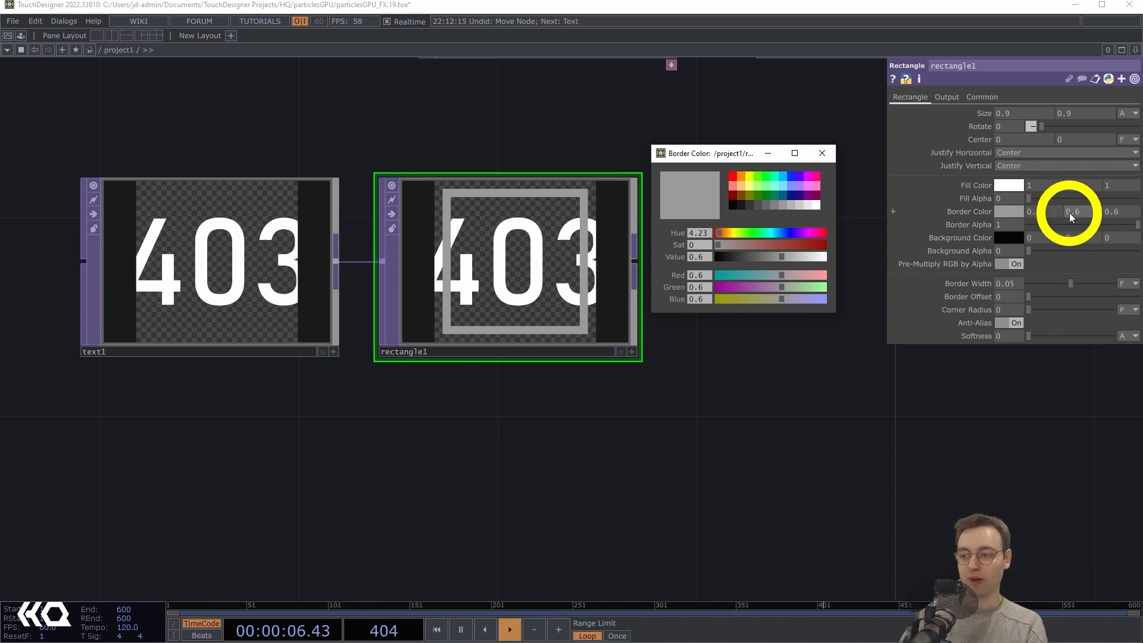
{"action": "left_click", "coordinate": [825, 157]}
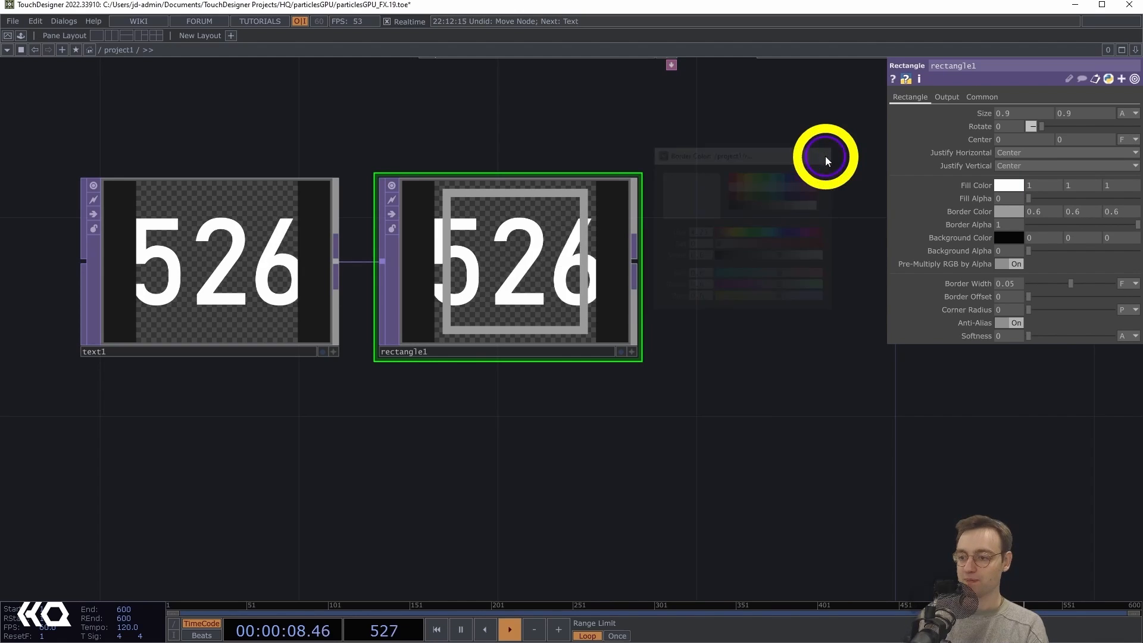
Add a Texture 3D TOP after rectangle1 and turn on its Pre Fill
{"action": "left_click_drag", "start_coordinate": [705, 234], "coordinate": [708, 179]}
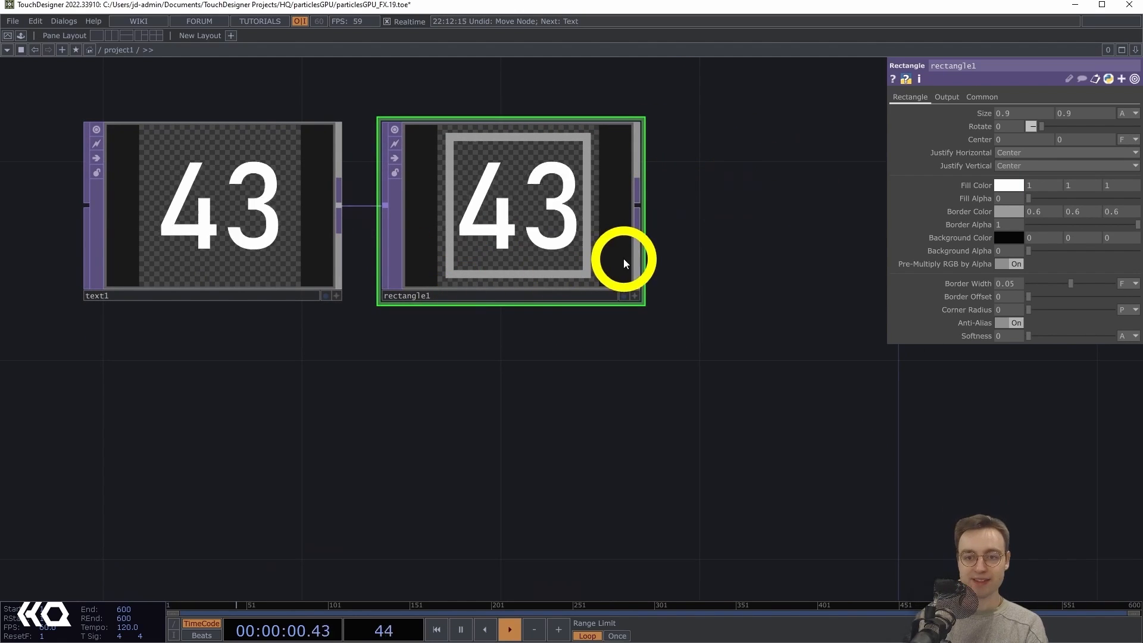
{"action": "left_click_drag", "start_coordinate": [657, 240], "coordinate": [573, 240]}
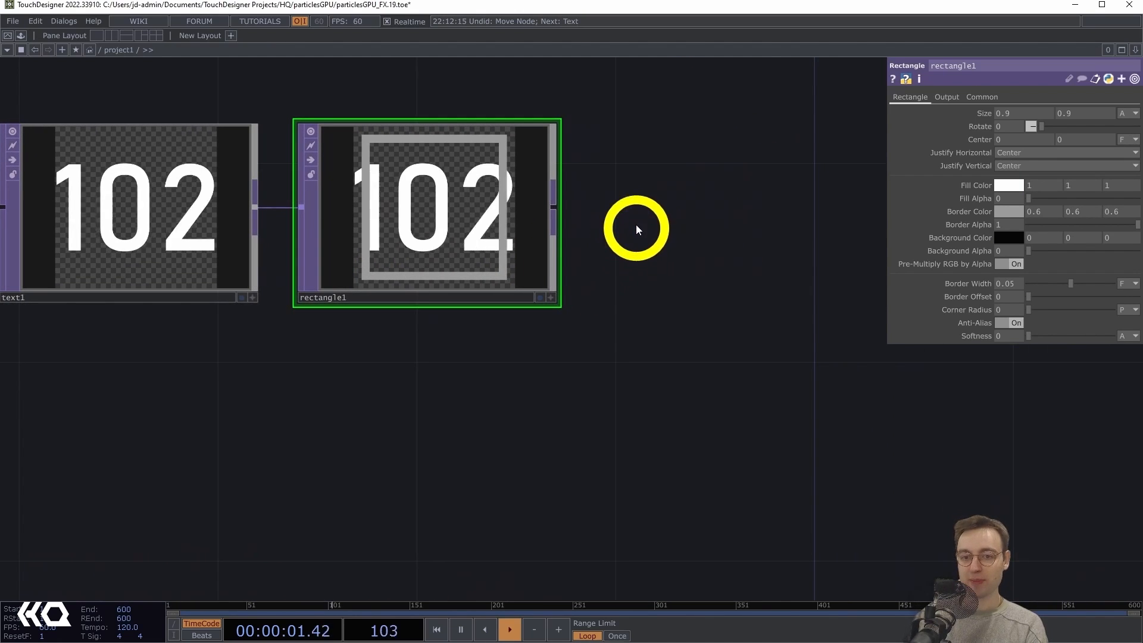
{"action": "right_click", "coordinate": [558, 203]}
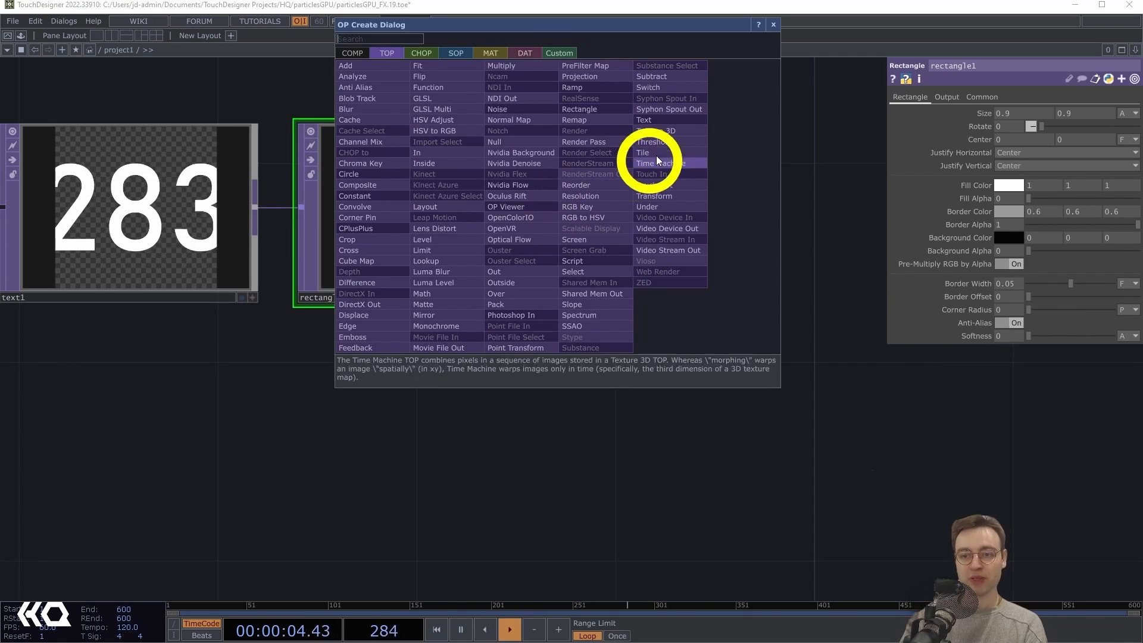
{"action": "left_click", "coordinate": [670, 132]}
{"action": "left_click", "coordinate": [741, 210]}
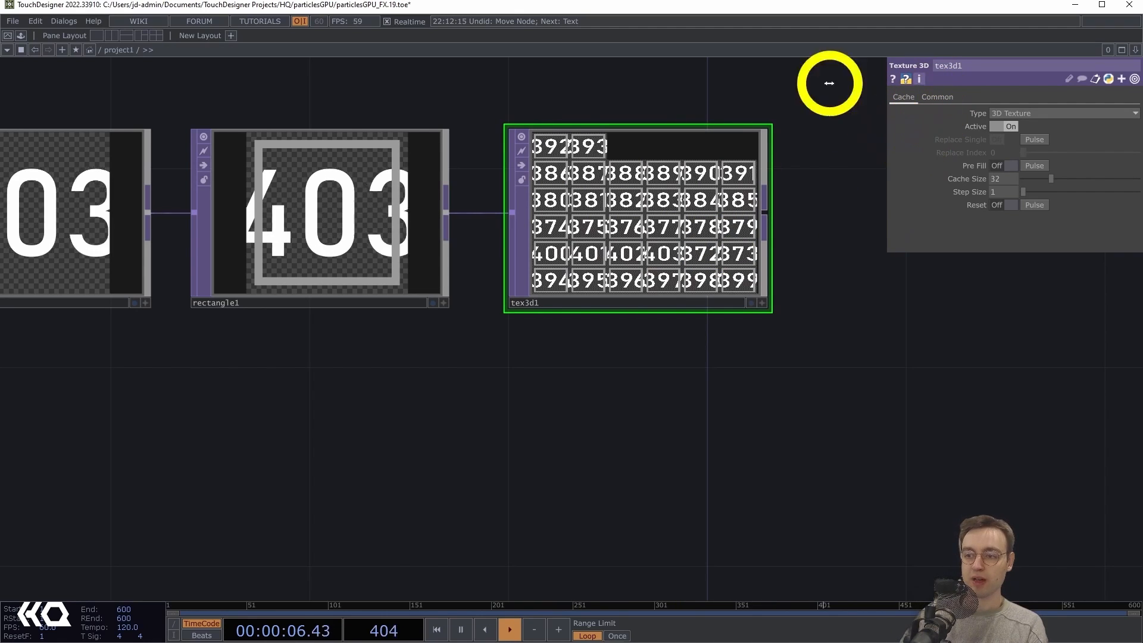
{"action": "left_click", "coordinate": [1002, 164]}
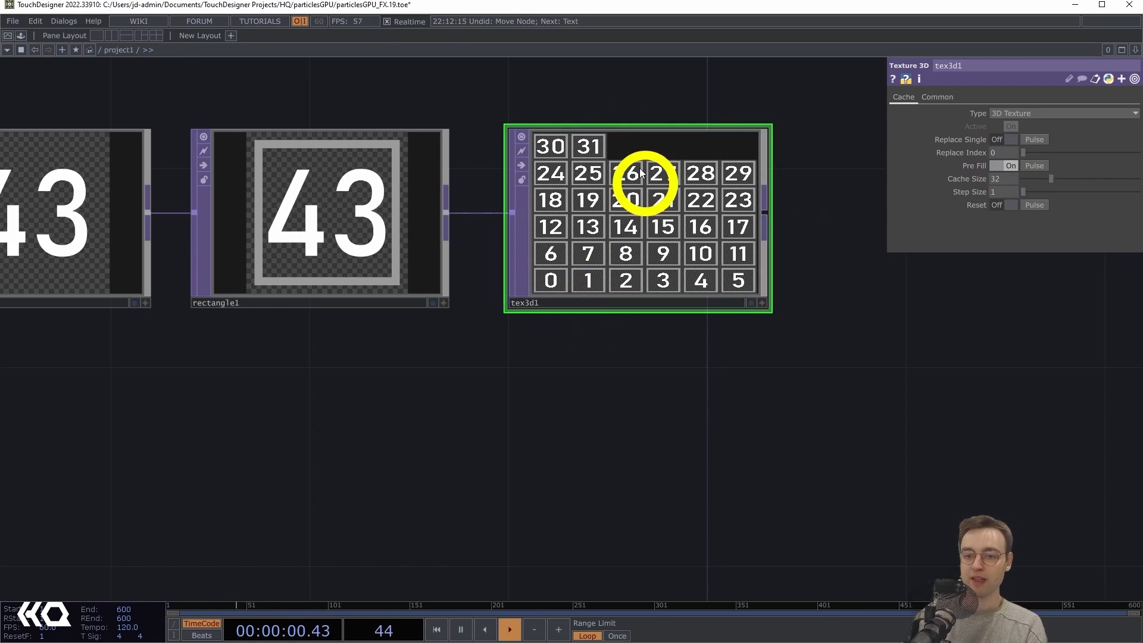
Set the Cache Size of tex3d1 to 100 and pulse Pre Fill to refill the cache
{"action": "left_click_drag", "start_coordinate": [566, 407], "coordinate": [696, 410]}
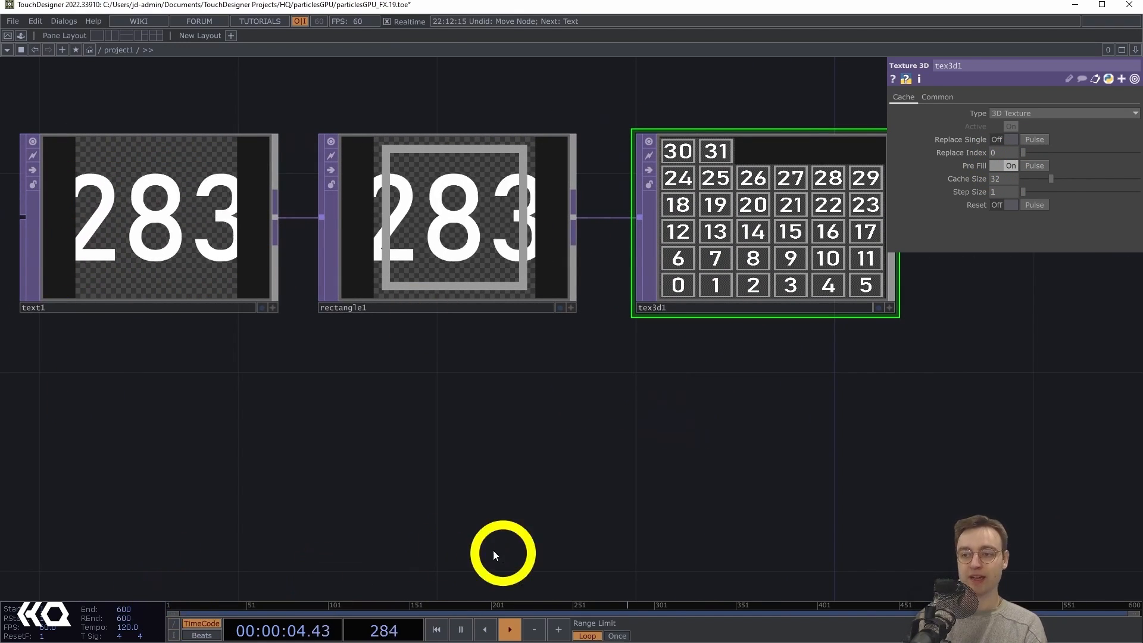
{"action": "left_click_drag", "start_coordinate": [525, 524], "coordinate": [422, 506]}
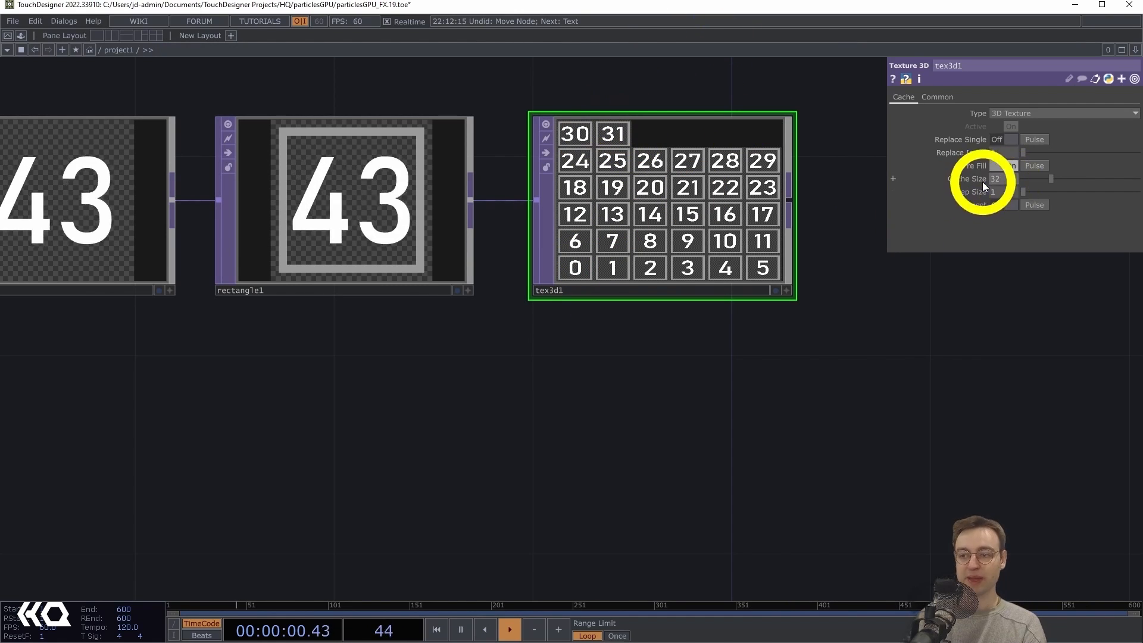
{"action": "left_click", "coordinate": [1005, 178]}
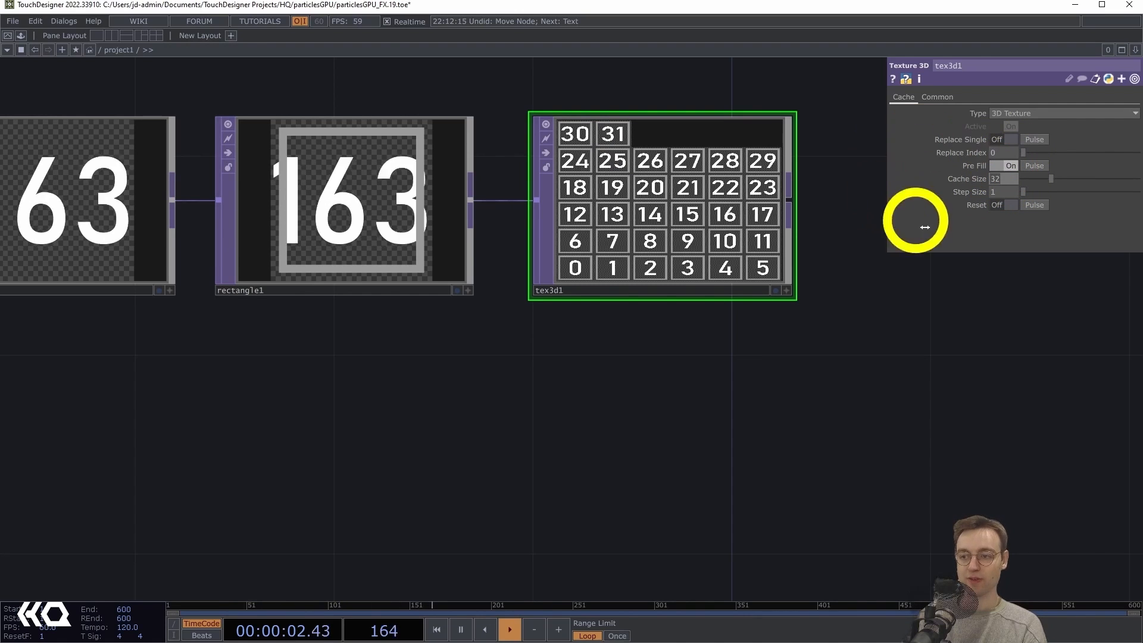
{"action": "type", "text": "100"}
{"action": "key", "text": "Return"}
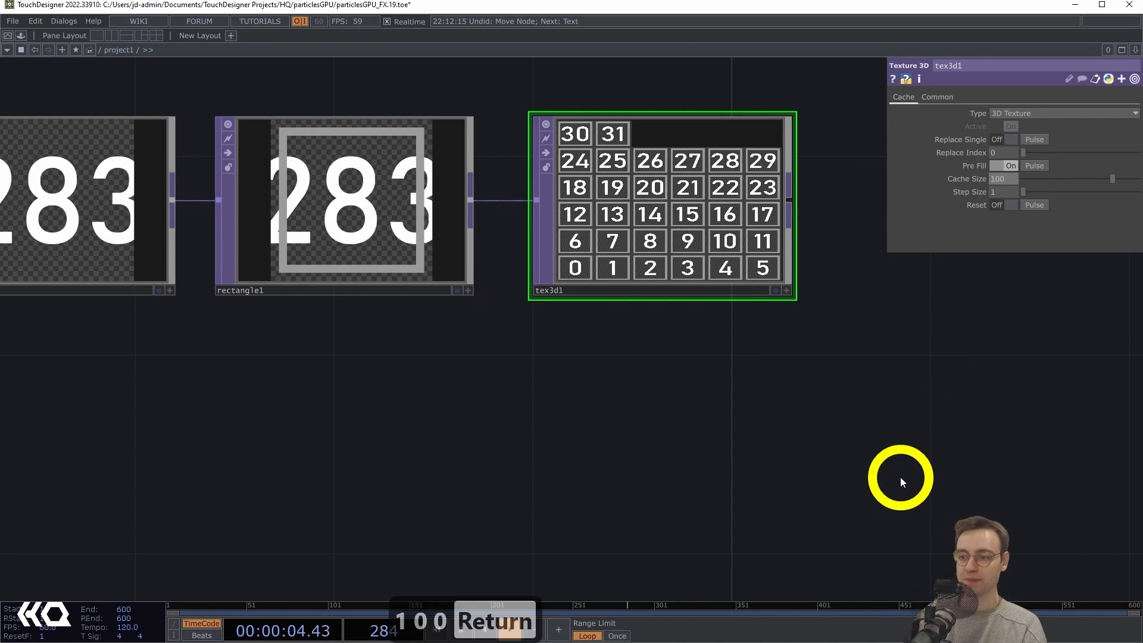
{"action": "left_click", "coordinate": [1034, 166]}
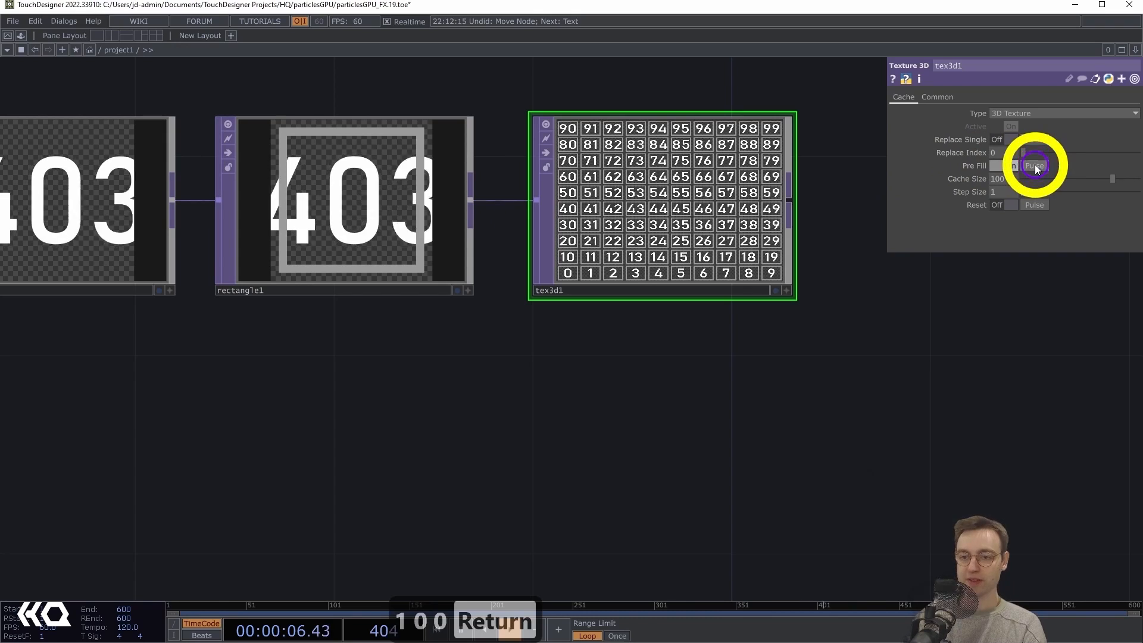
Change the Type of tex3d1 to 2D Texture Array and pulse Pre Fill again
{"action": "left_click_drag", "start_coordinate": [825, 295], "coordinate": [690, 336]}
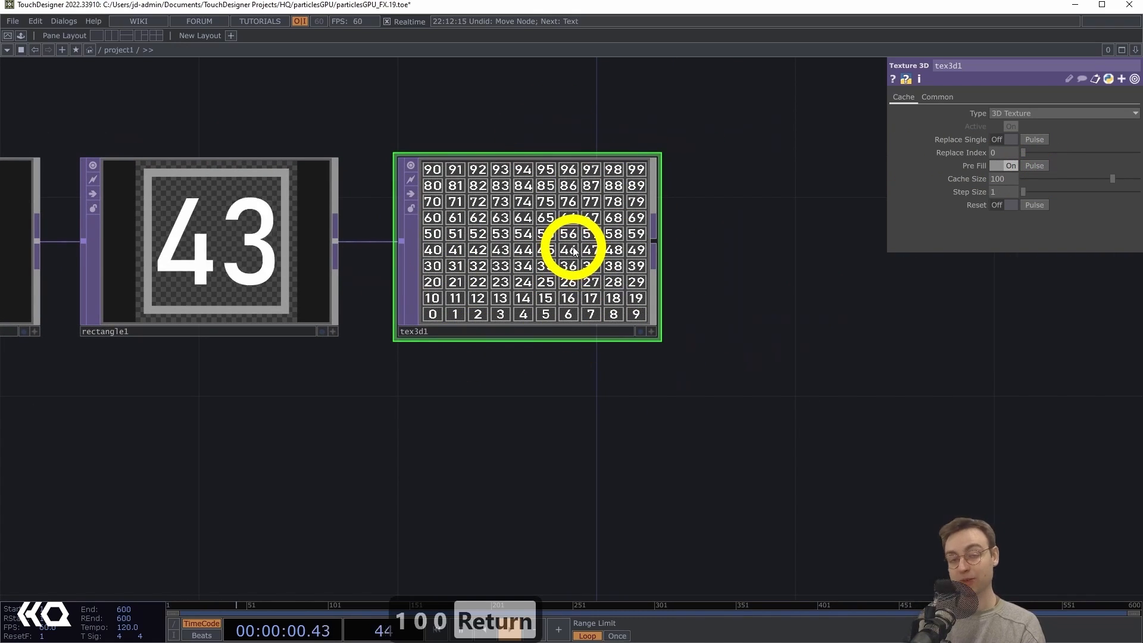
{"action": "left_click_drag", "start_coordinate": [771, 317], "coordinate": [680, 325]}
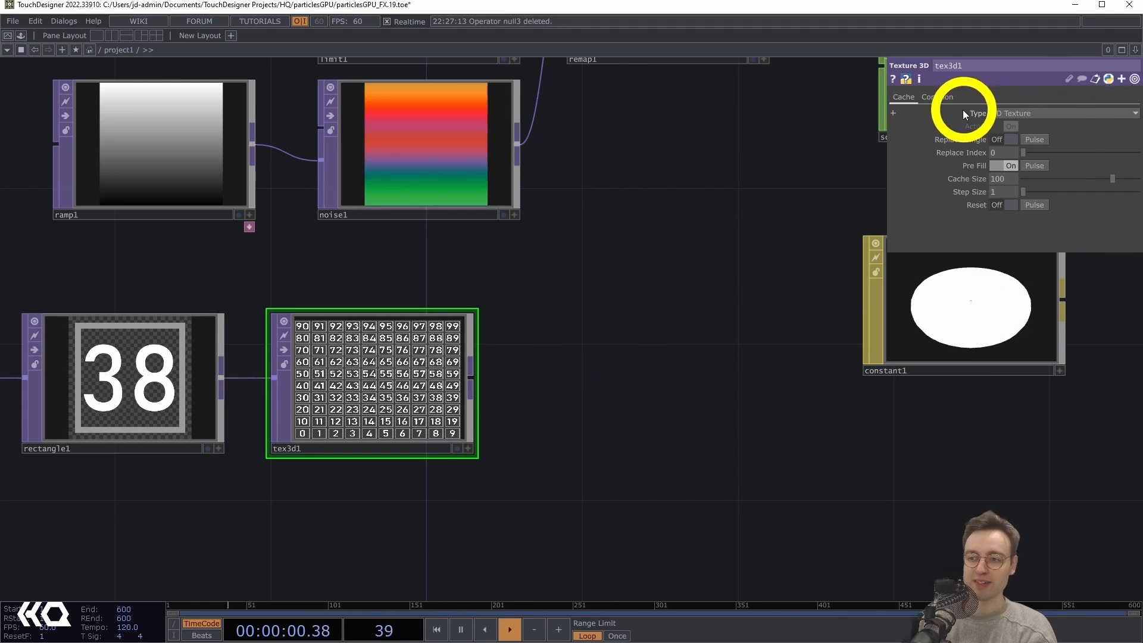
{"action": "left_click", "coordinate": [1057, 112]}
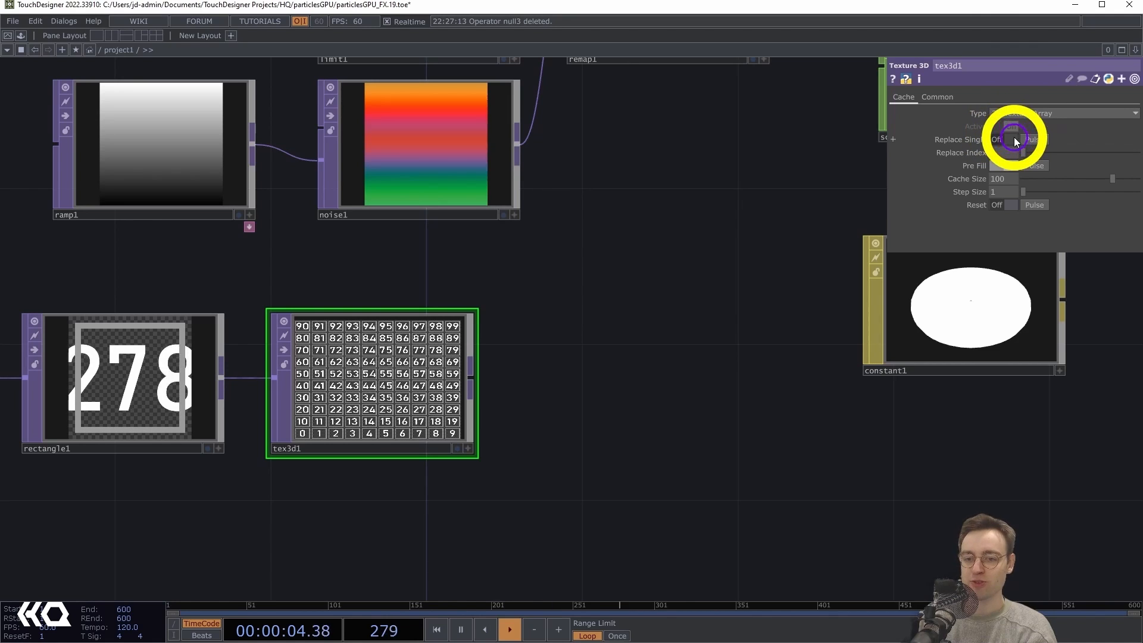
{"action": "left_click", "coordinate": [1013, 138]}
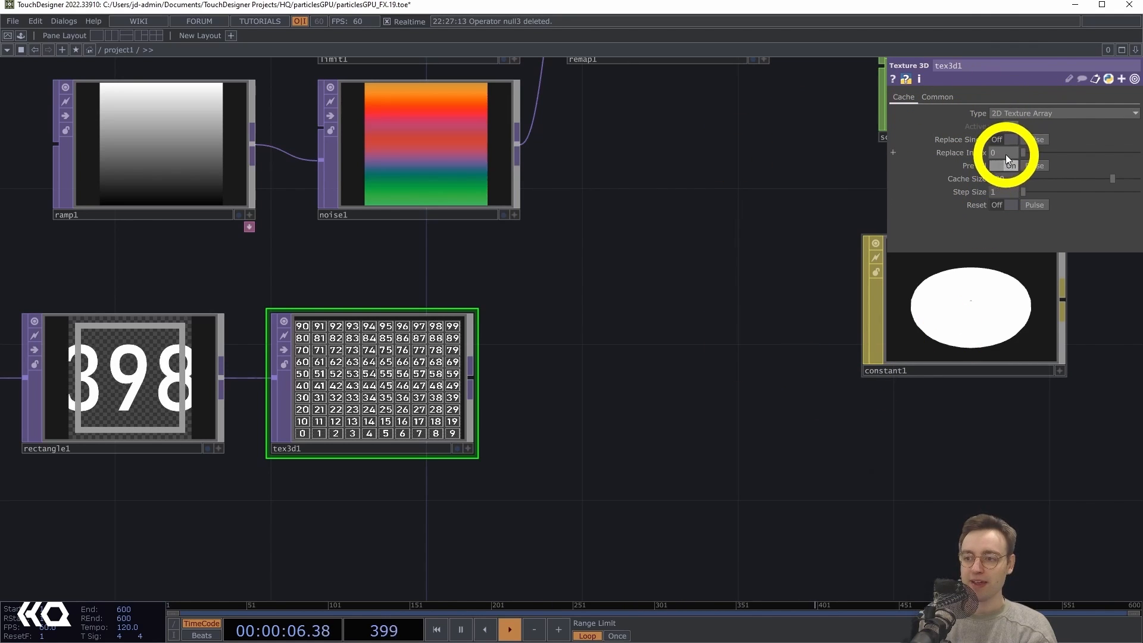
{"action": "left_click", "coordinate": [1044, 165]}
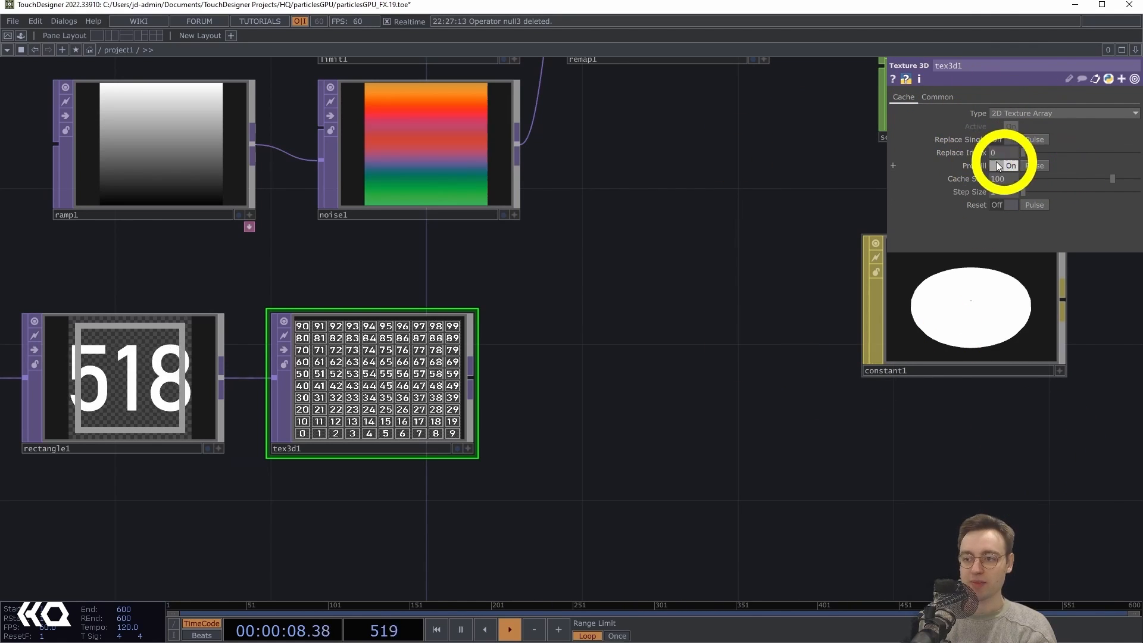
{"action": "left_click_drag", "start_coordinate": [620, 397], "coordinate": [612, 370]}
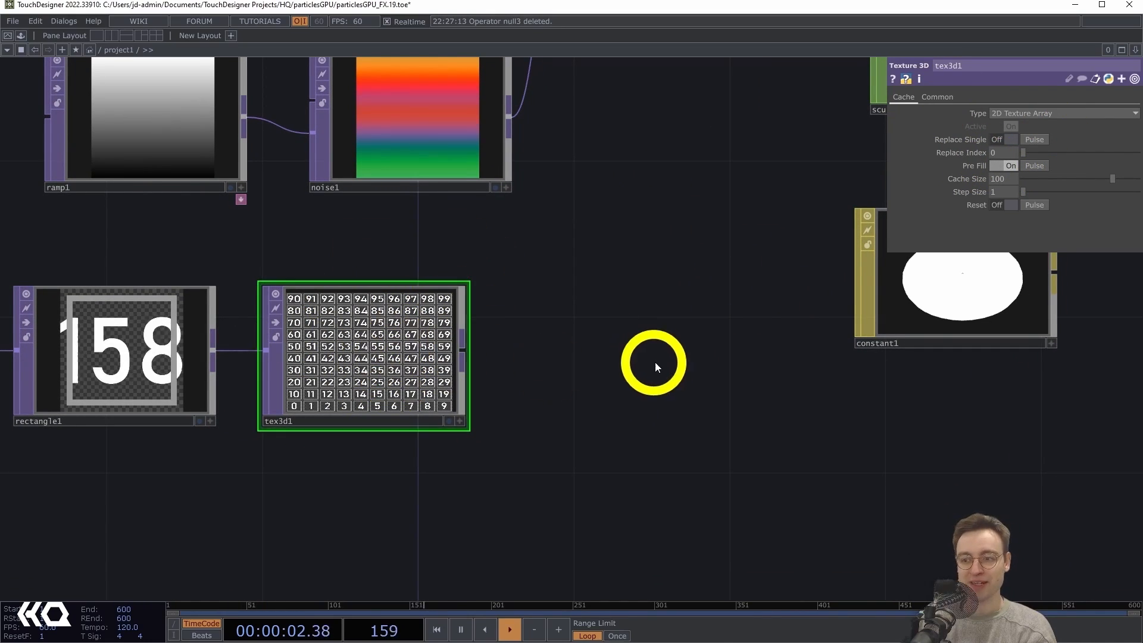
{"action": "scroll", "coordinate": [653, 363], "scroll_direction": "down", "scroll_amount": 1}
{"action": "scroll", "coordinate": [627, 378], "scroll_direction": "up", "scroll_amount": 1}
{"action": "left_click_drag", "start_coordinate": [623, 375], "coordinate": [539, 370]}
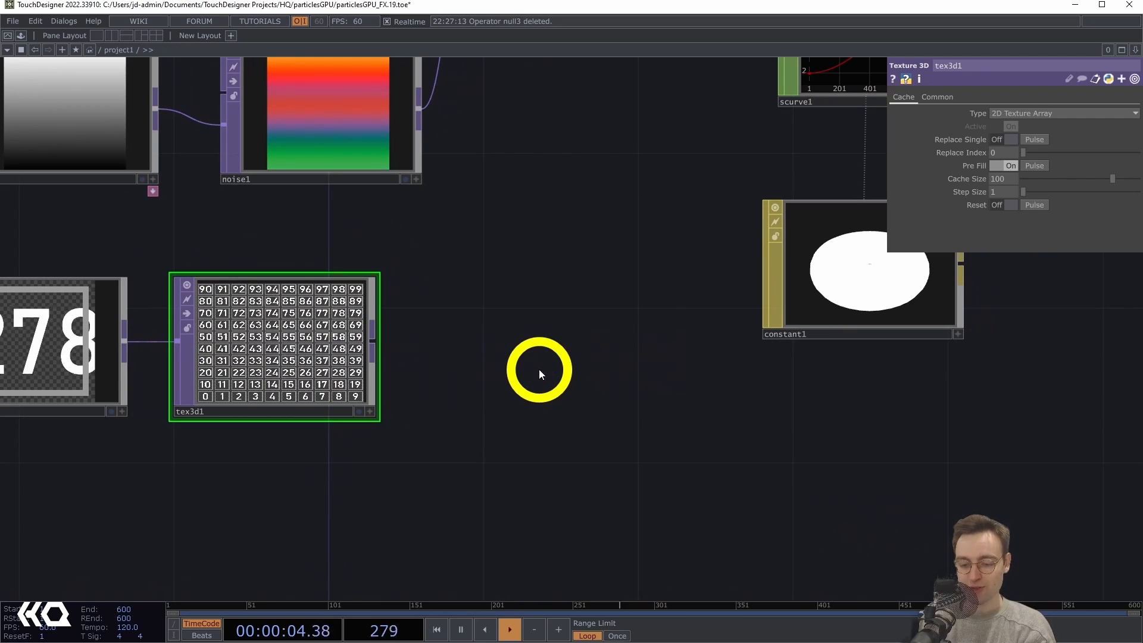
Add a Null TOP after tex3d1 and assign it as the Color Map of constant1
{"action": "key", "text": "alt+n"}
{"action": "left_click", "coordinate": [537, 345]}
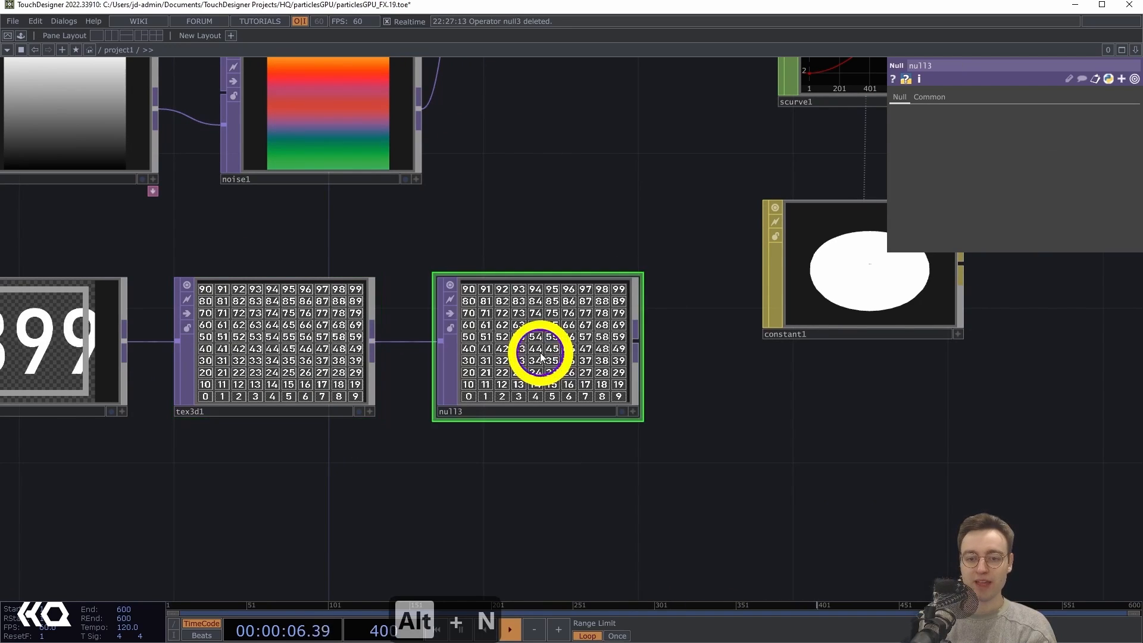
{"action": "scroll", "coordinate": [710, 355], "scroll_direction": "down", "scroll_amount": 2}
{"action": "left_click_drag", "start_coordinate": [667, 358], "coordinate": [444, 335]}
{"action": "left_click", "coordinate": [639, 253]}
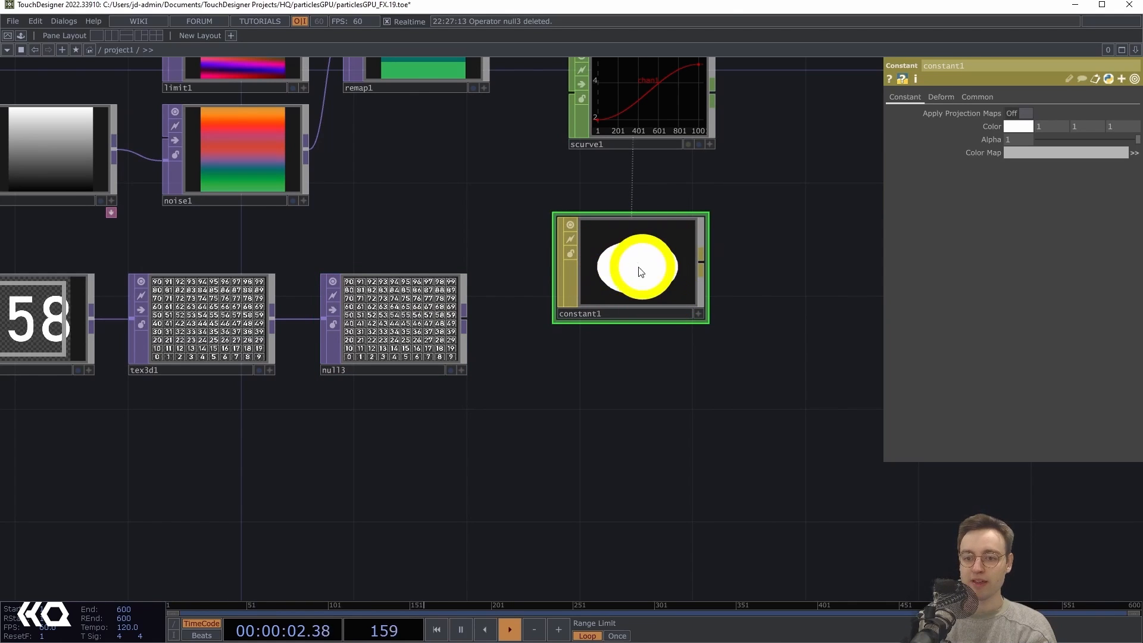
{"action": "left_click_drag", "start_coordinate": [437, 316], "coordinate": [1007, 154]}
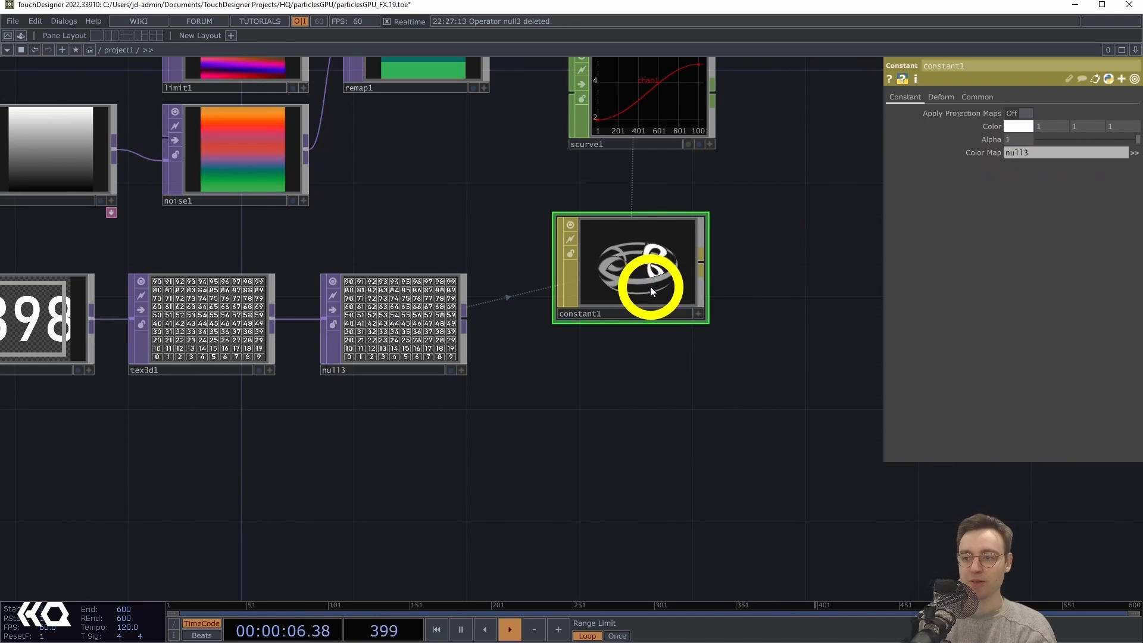
Check the Blending (Transparency) and Discard Pixels Based on Alpha settings of constant1
{"action": "left_click", "coordinate": [976, 99]}
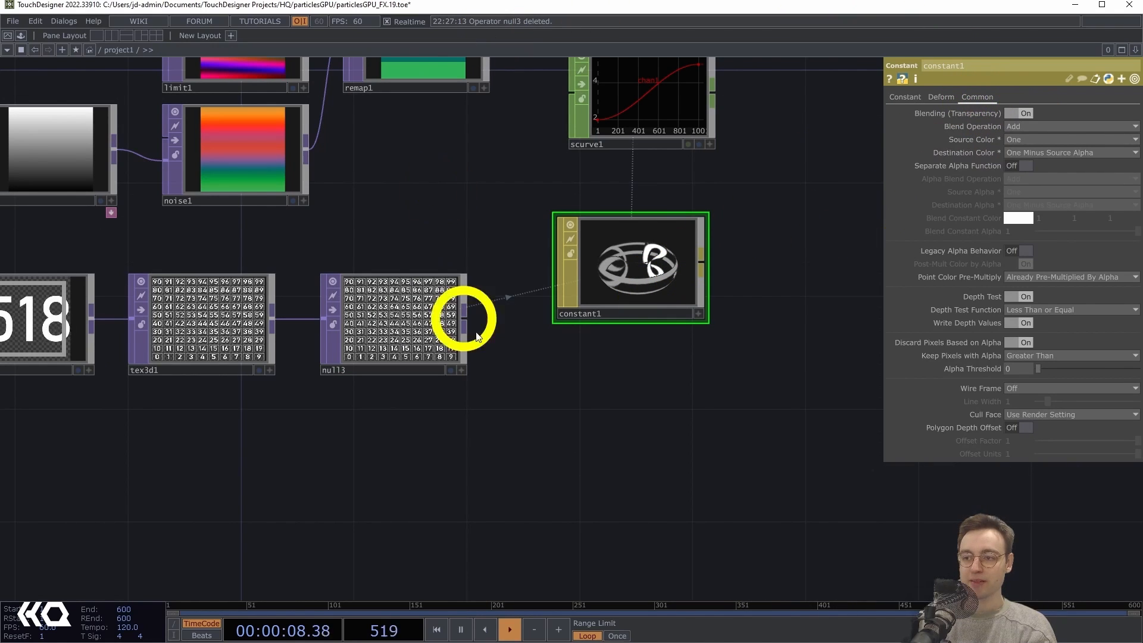
{"action": "left_click", "coordinate": [1021, 114]}
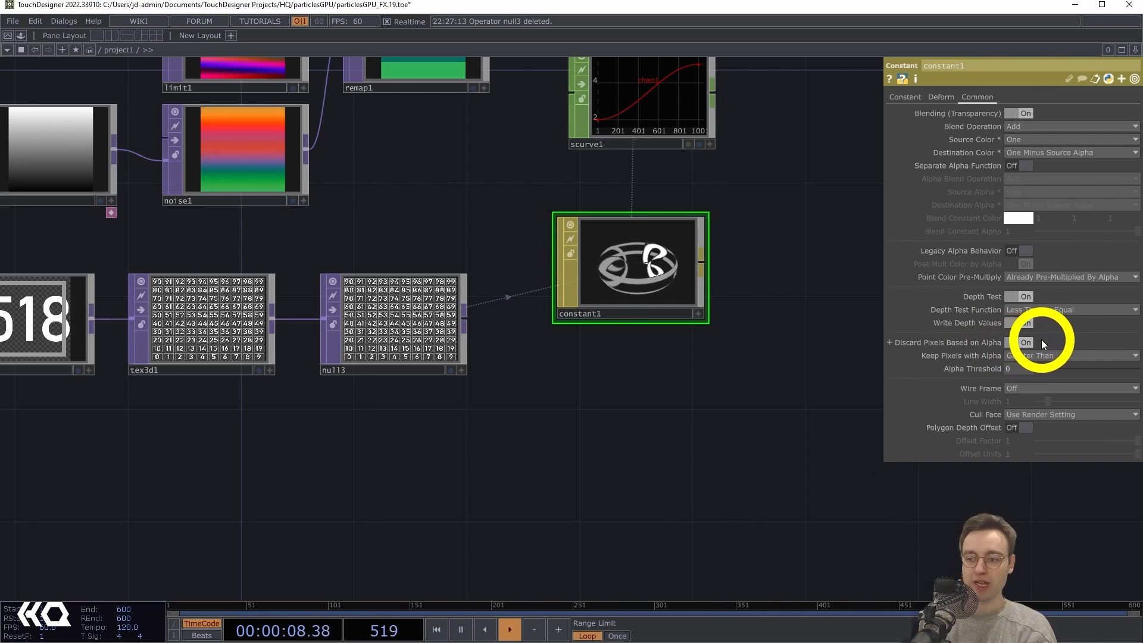
View particlesGpu in a maximized window, examine the number-textured particles from several angles, and close the view
{"action": "left_click_drag", "start_coordinate": [774, 342], "coordinate": [741, 485]}
{"action": "left_click_drag", "start_coordinate": [793, 341], "coordinate": [762, 477]}
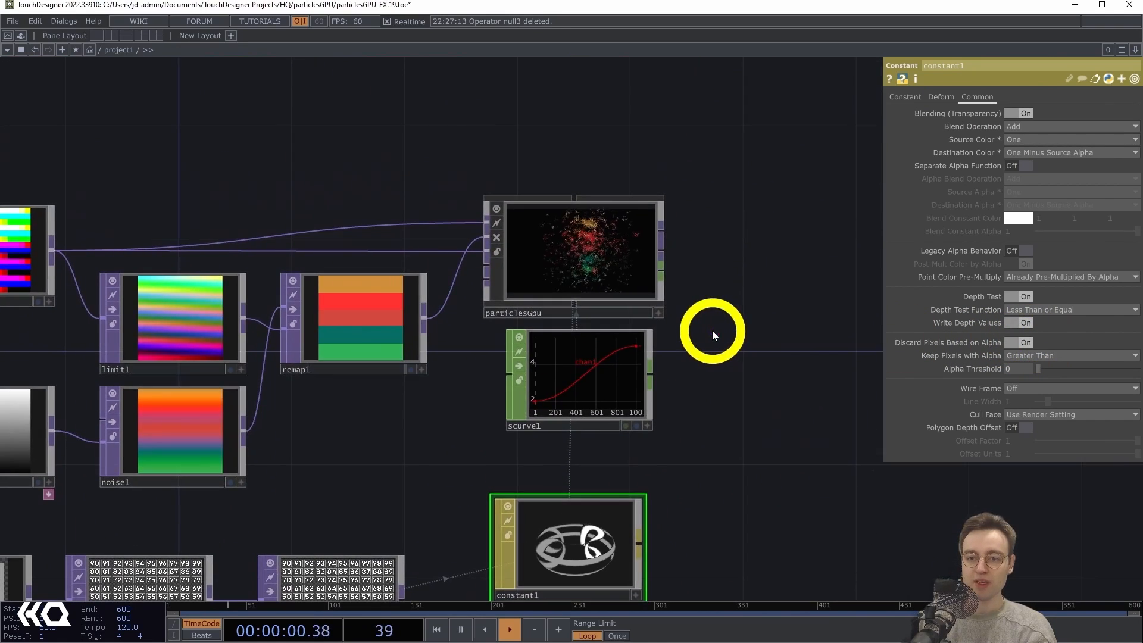
{"action": "left_click", "coordinate": [568, 264]}
{"action": "right_click", "coordinate": [563, 234]}
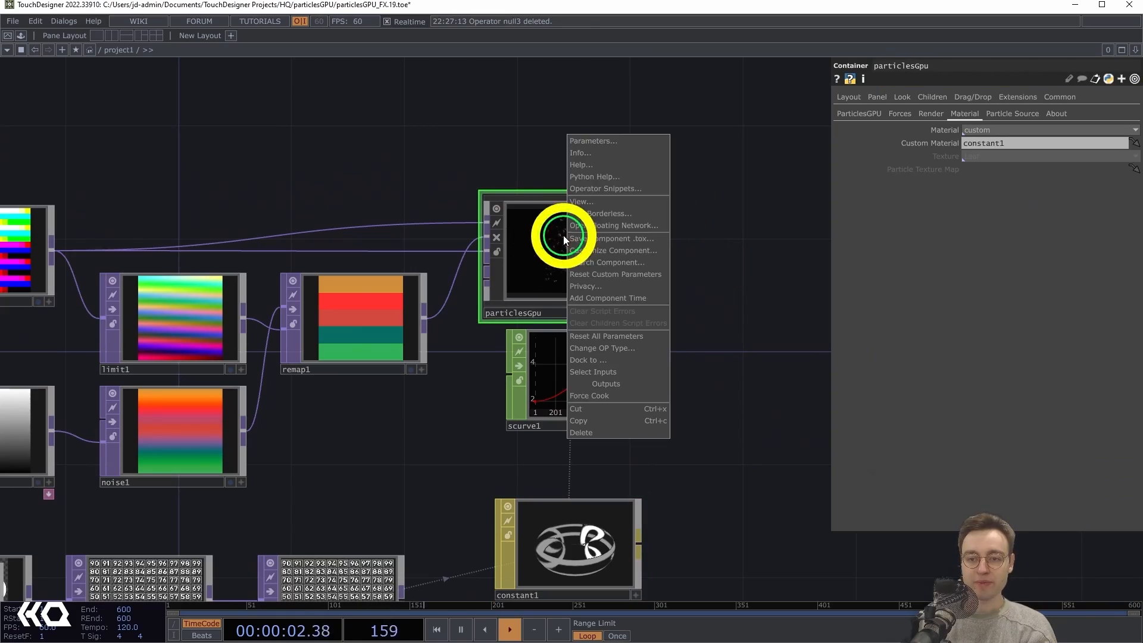
{"action": "left_click", "coordinate": [594, 202]}
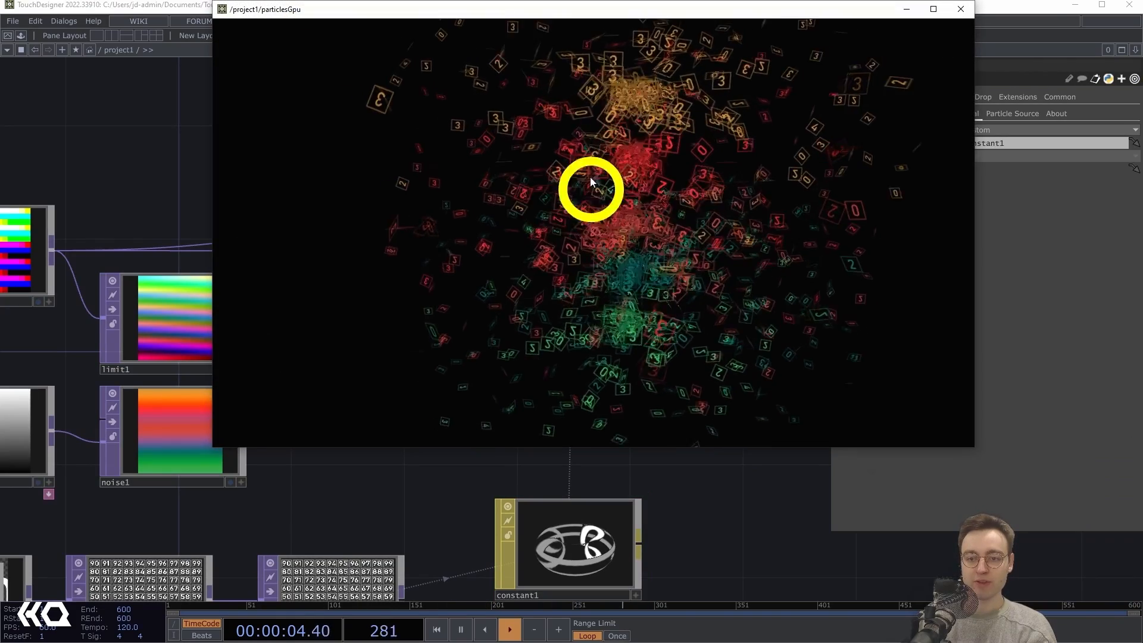
{"action": "double_click", "coordinate": [564, 5]}
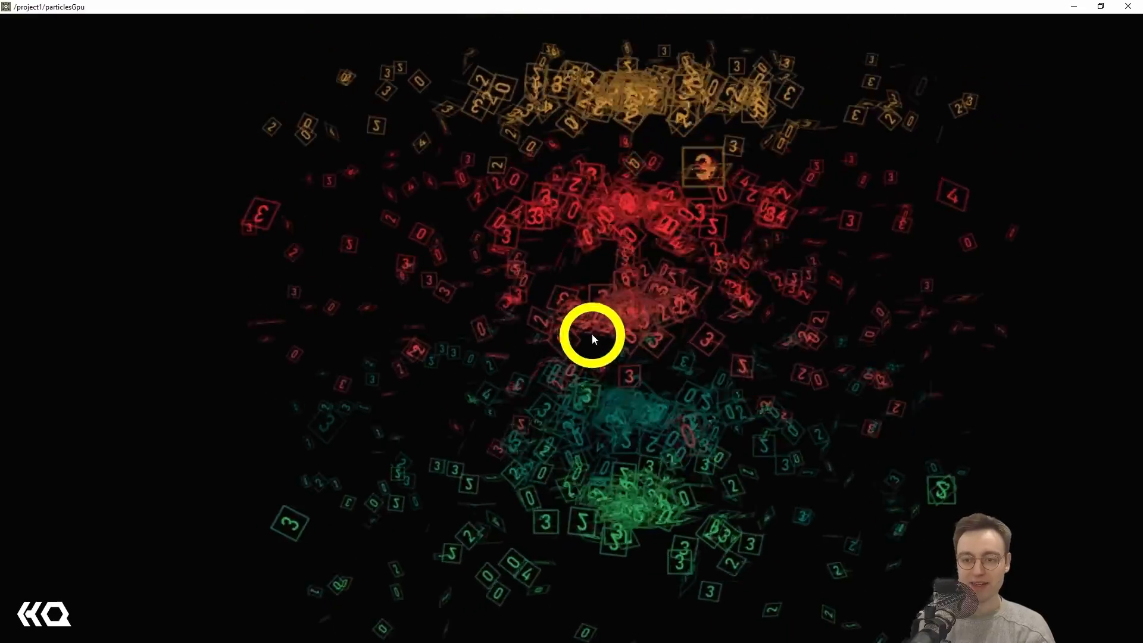
{"action": "right_click_drag", "start_coordinate": [630, 288], "coordinate": [601, 216]}
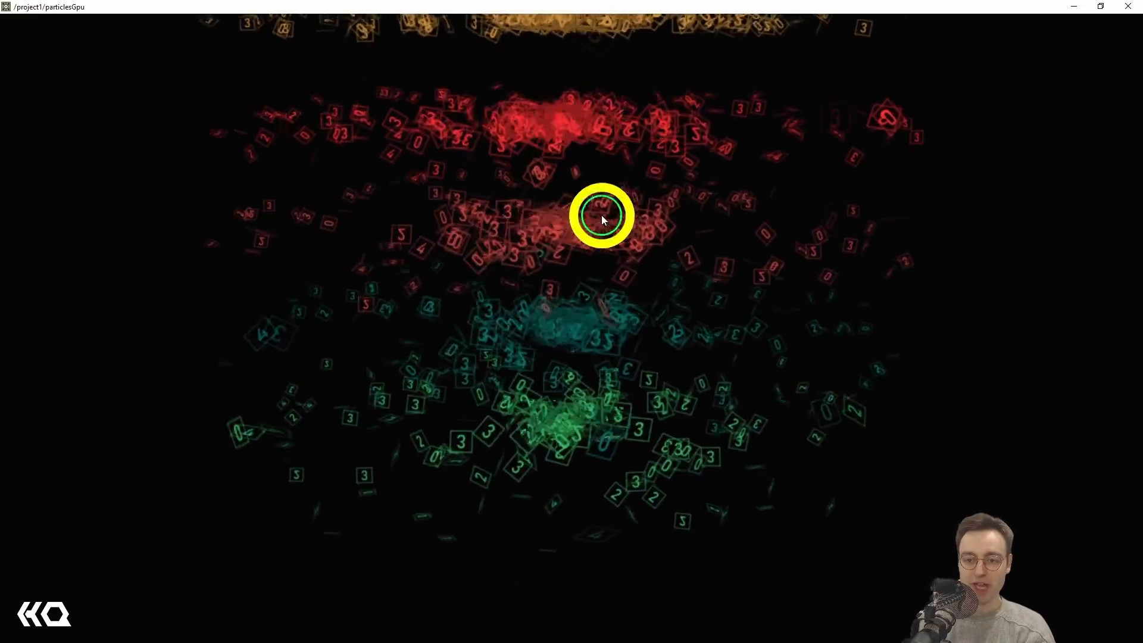
{"action": "left_click_drag", "start_coordinate": [601, 215], "coordinate": [621, 316]}
{"action": "right_click_drag", "start_coordinate": [622, 258], "coordinate": [648, 337]}
{"action": "left_click_drag", "start_coordinate": [648, 338], "coordinate": [670, 250]}
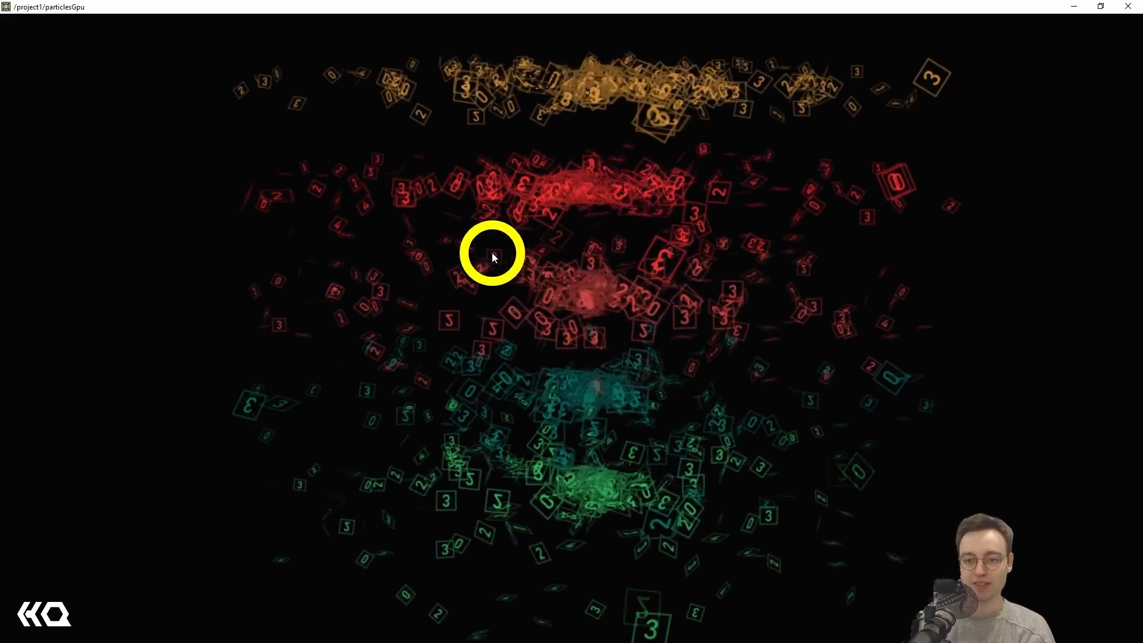
{"action": "key", "text": "Escape"}
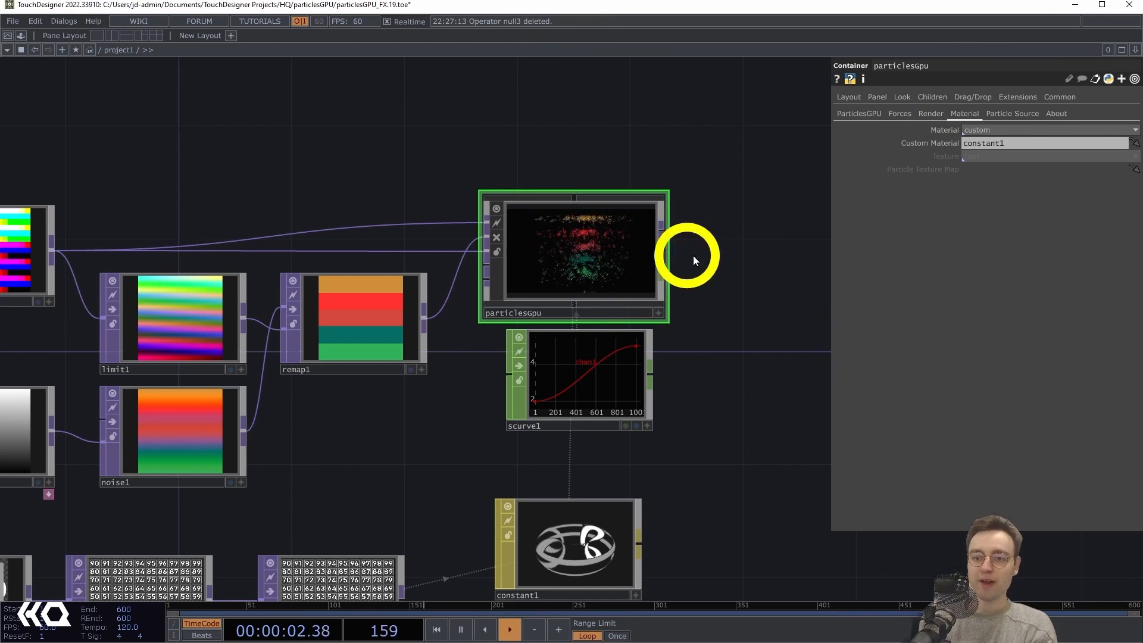
Enable particlesGpu's Particle Texture Map by temporarily setting Material to Constant, choosing Custom as the Texture, and returning Material to custom
{"action": "left_click_drag", "start_coordinate": [735, 276], "coordinate": [714, 242]}
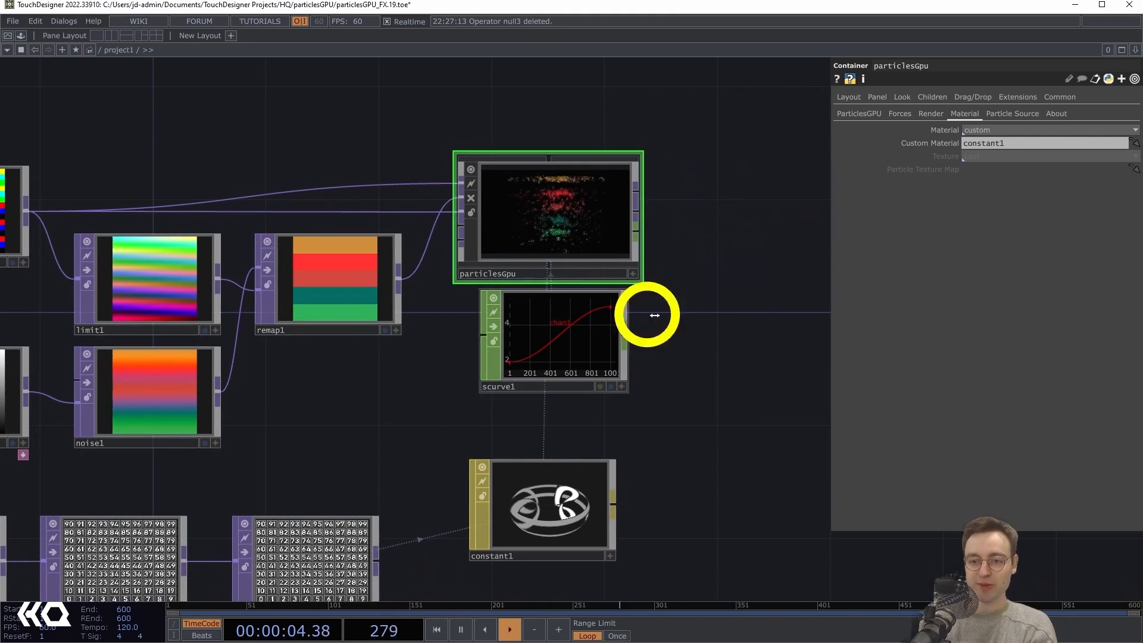
{"action": "left_click_drag", "start_coordinate": [717, 324], "coordinate": [736, 291]}
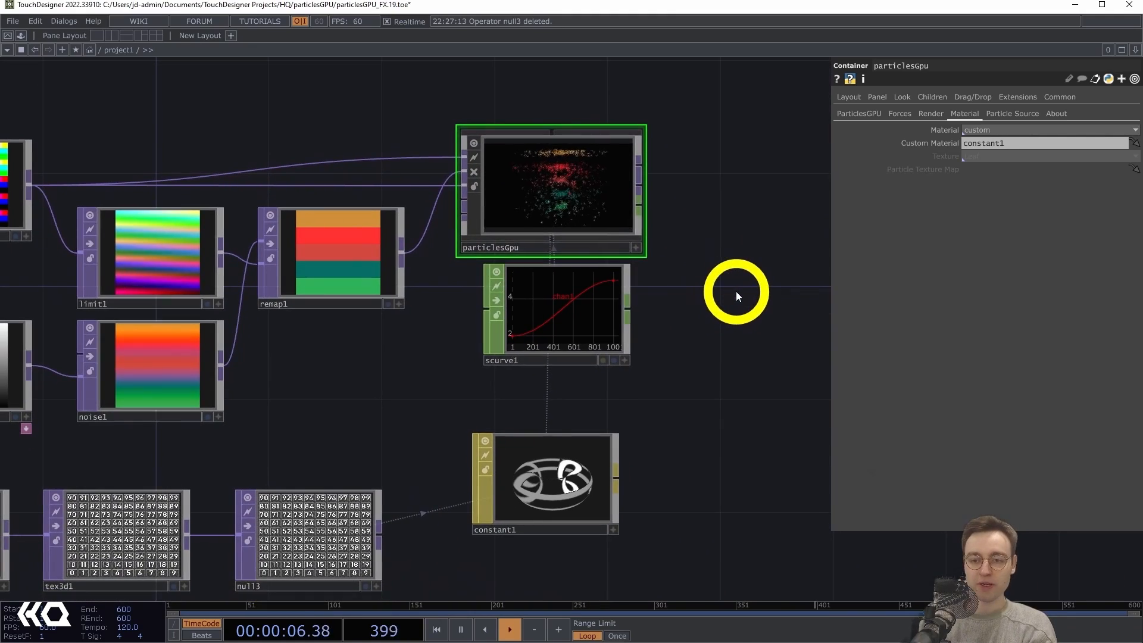
{"action": "scroll", "coordinate": [736, 291], "scroll_direction": "down", "scroll_amount": 1}
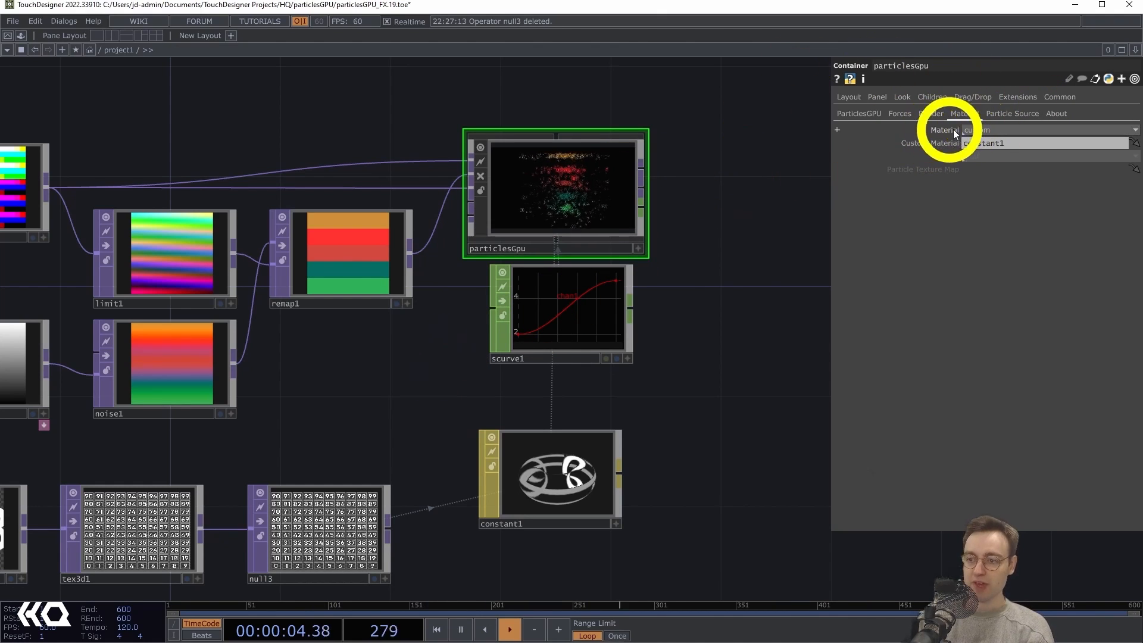
{"action": "left_click", "coordinate": [998, 128]}
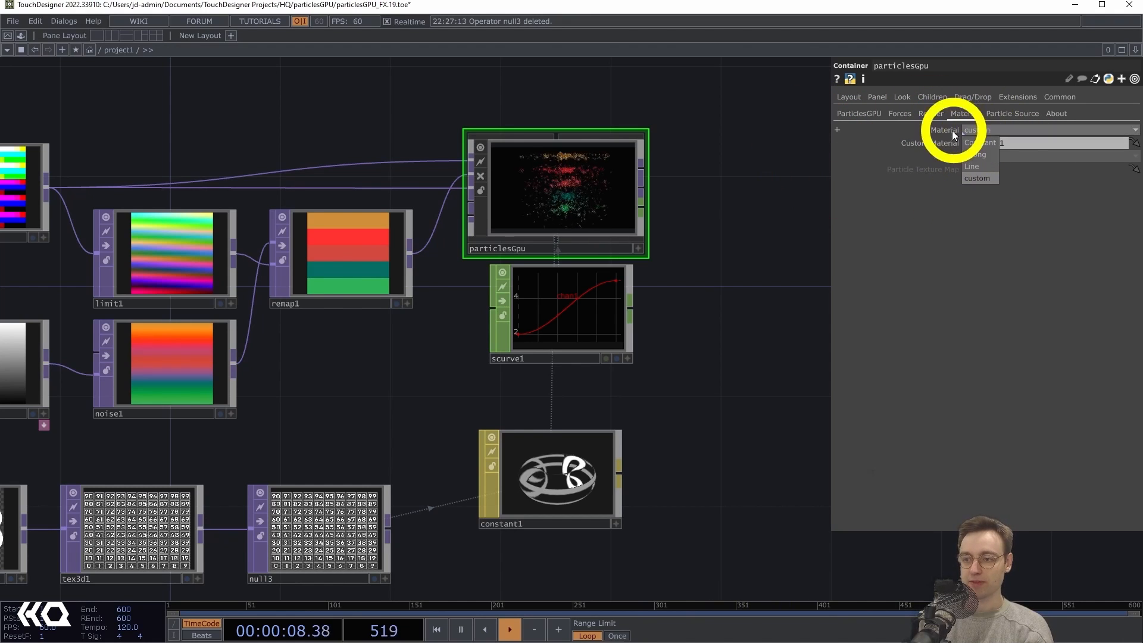
{"action": "left_click", "coordinate": [979, 143]}
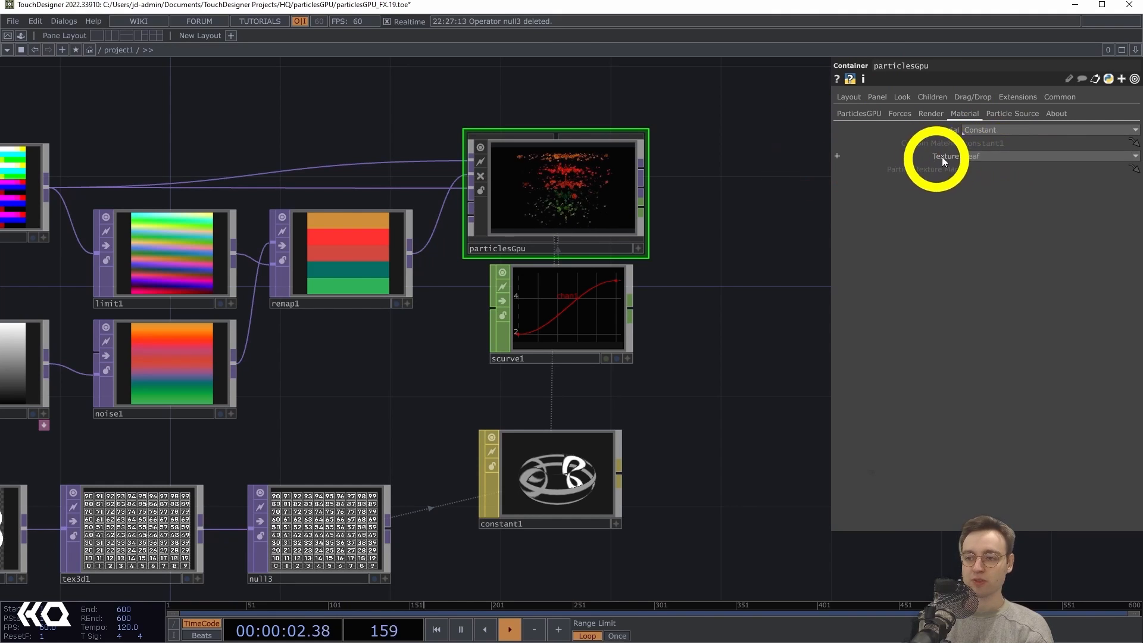
{"action": "left_click", "coordinate": [983, 156]}
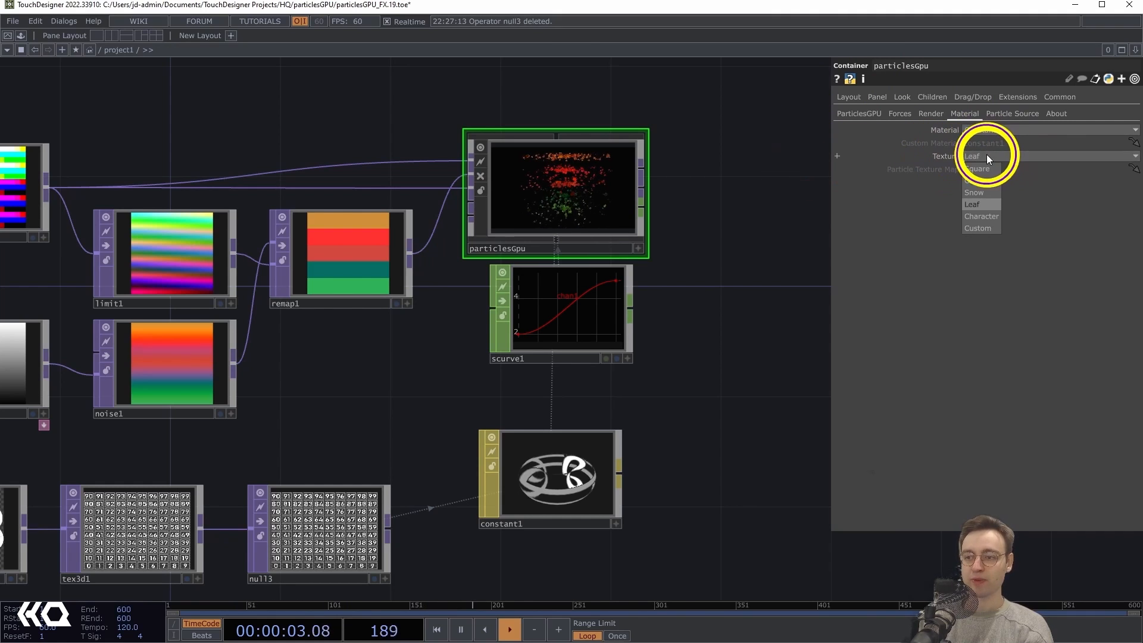
{"action": "left_click", "coordinate": [976, 228]}
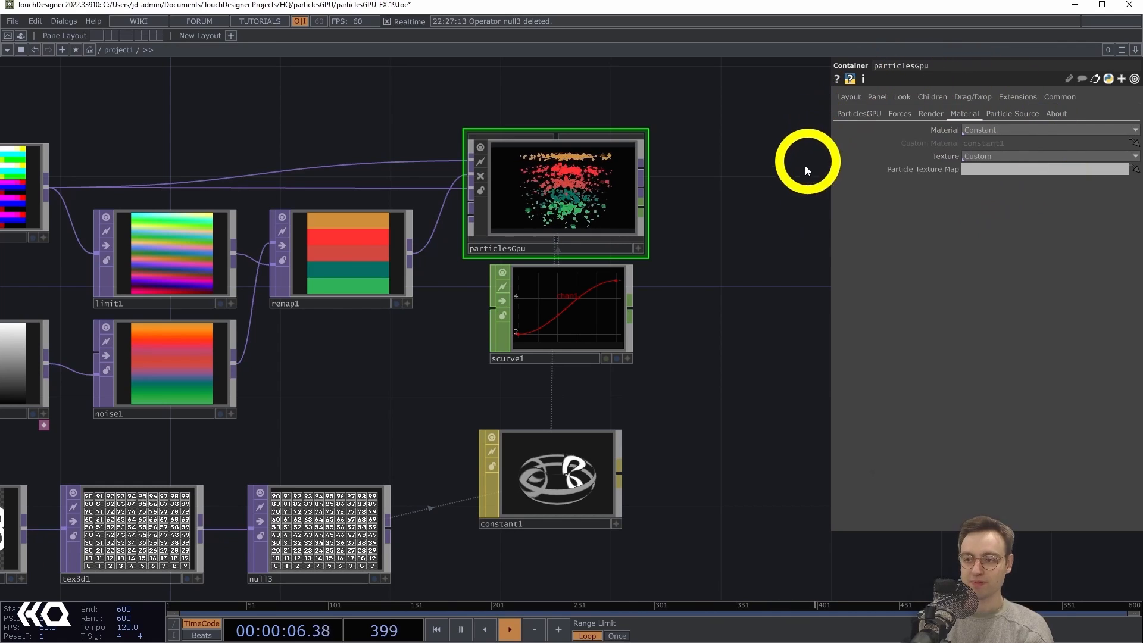
{"action": "left_click", "coordinate": [983, 130]}
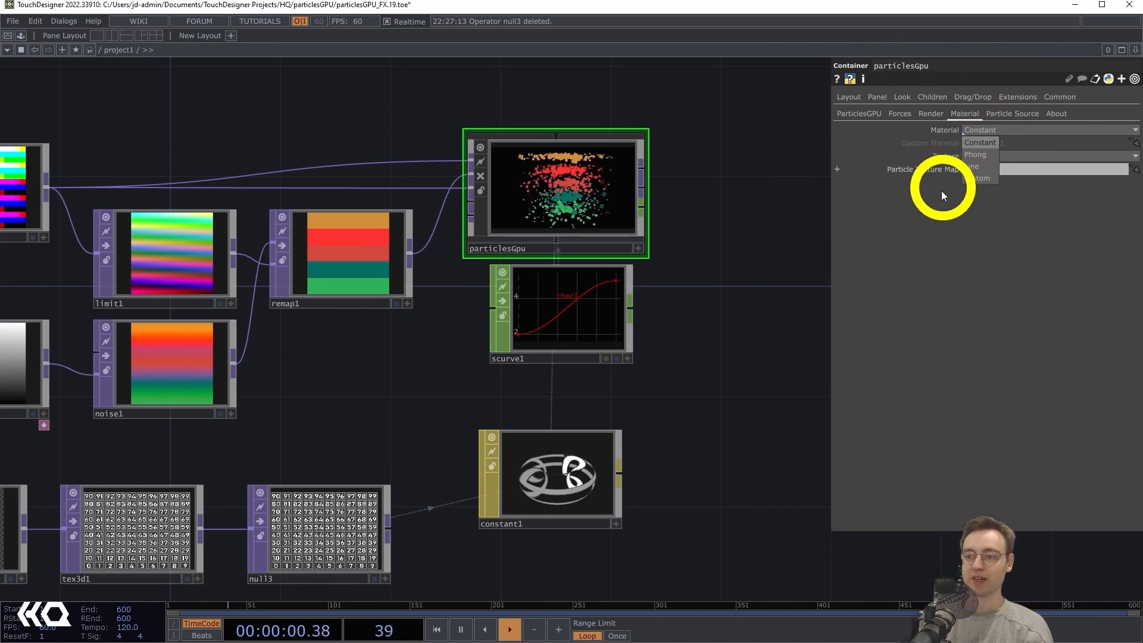
{"action": "left_click", "coordinate": [981, 179]}
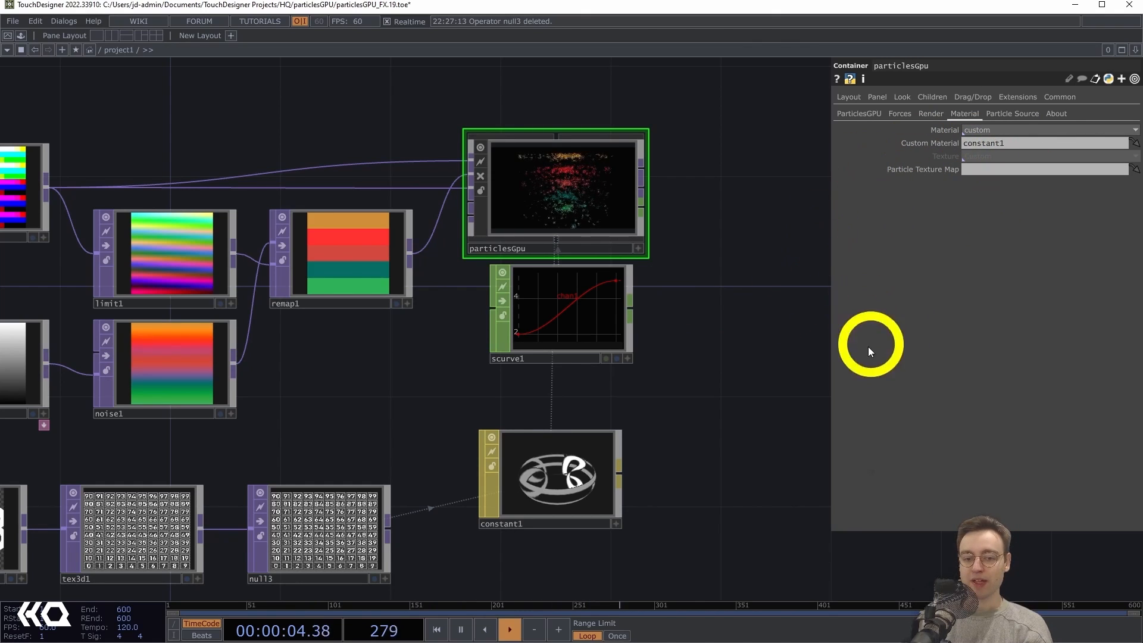
Assign the null3 TOP as the Particle Texture Map of particlesGpu
{"action": "left_click_drag", "start_coordinate": [745, 390], "coordinate": [773, 357]}
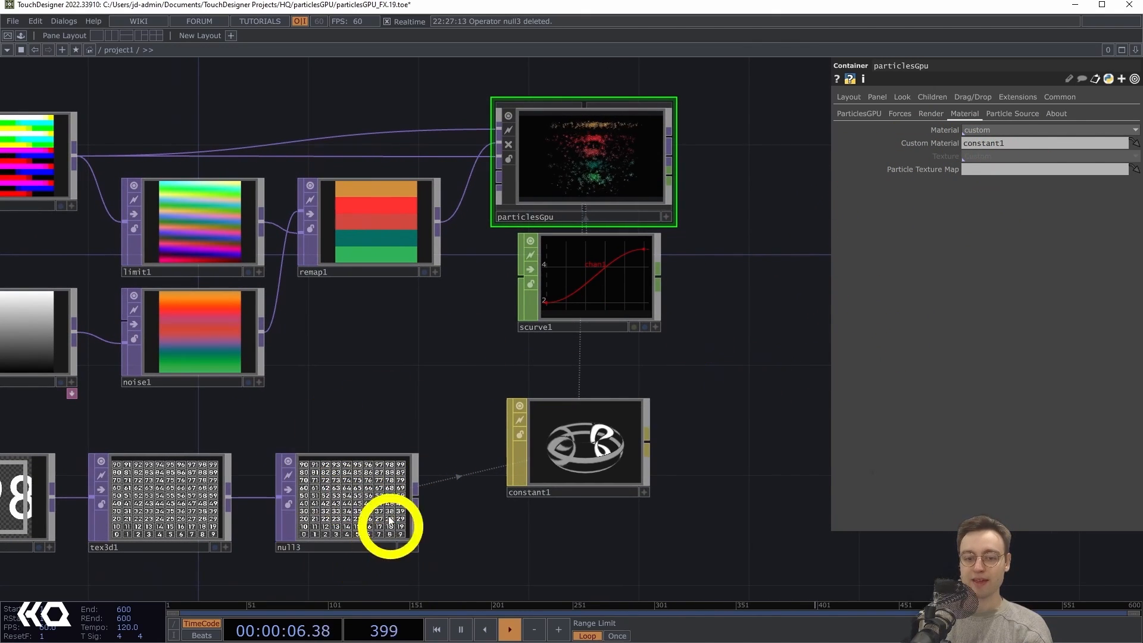
{"action": "left_click", "coordinate": [345, 499]}
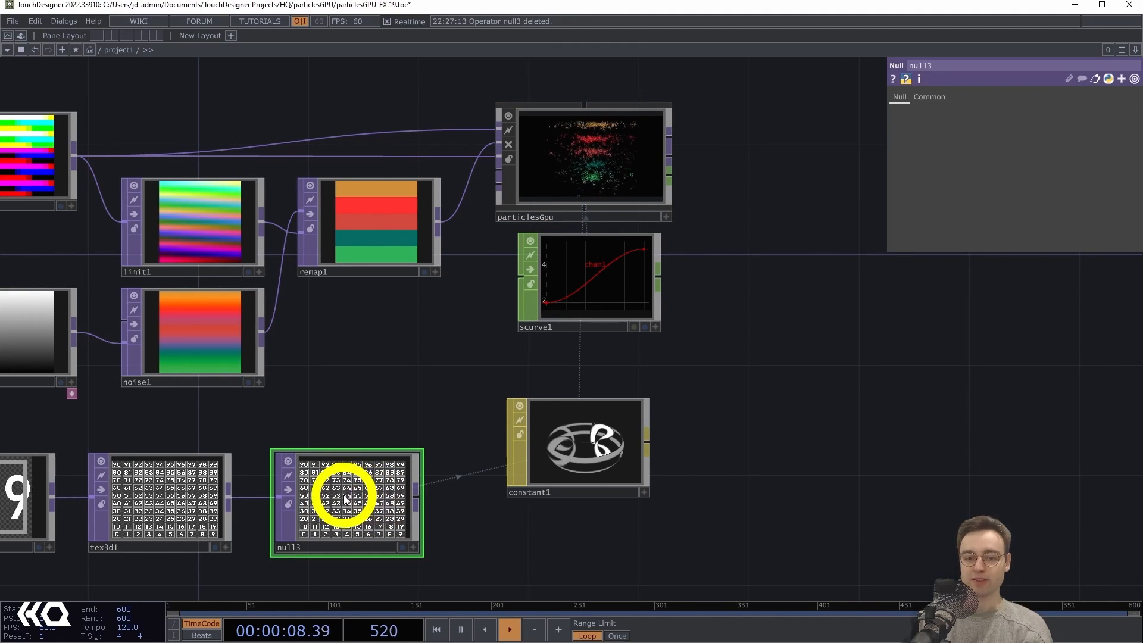
{"action": "left_click", "coordinate": [564, 203]}
{"action": "left_click_drag", "start_coordinate": [365, 479], "coordinate": [994, 169]}
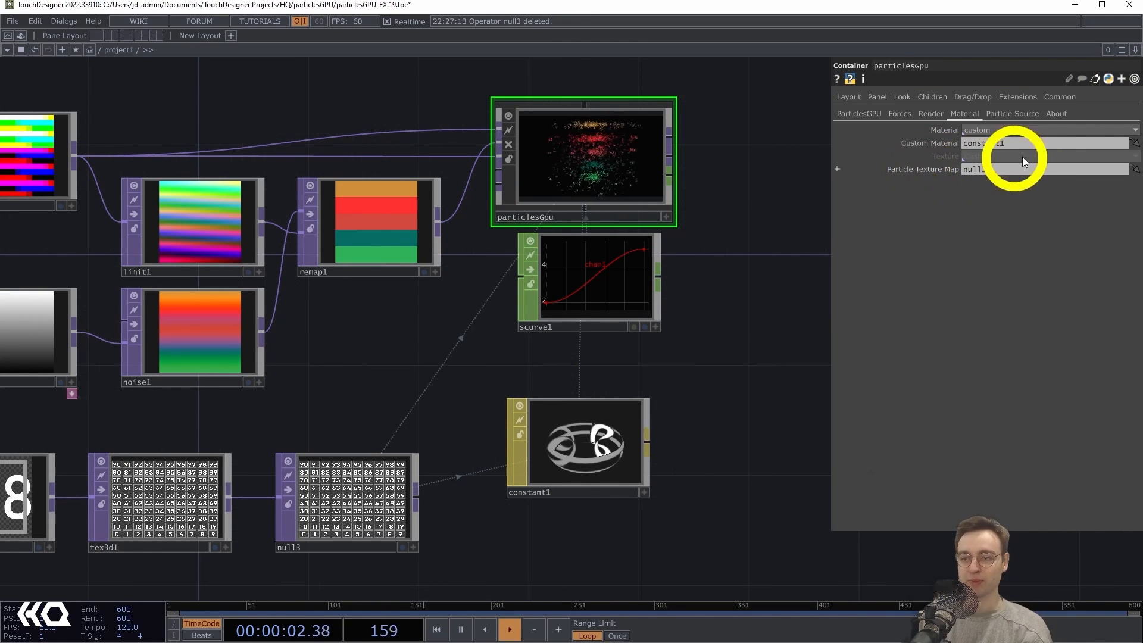
View particlesGpu in a maximized window again to examine the numbers on the particles, and close the view
{"action": "right_click", "coordinate": [629, 138]}
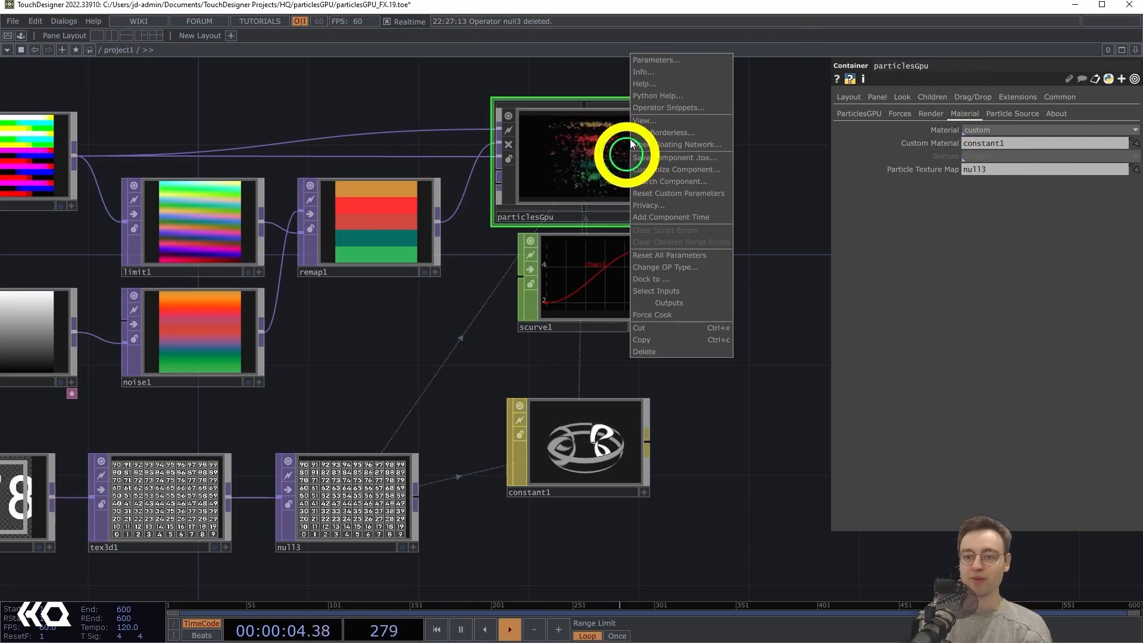
{"action": "left_click", "coordinate": [633, 120]}
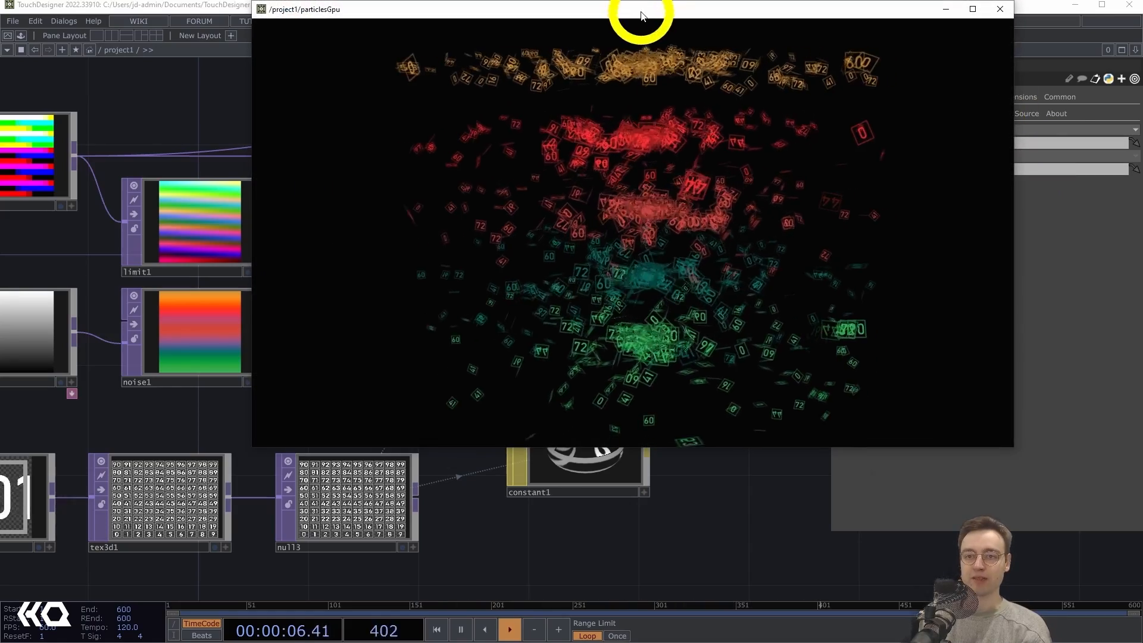
{"action": "double_click", "coordinate": [642, 9]}
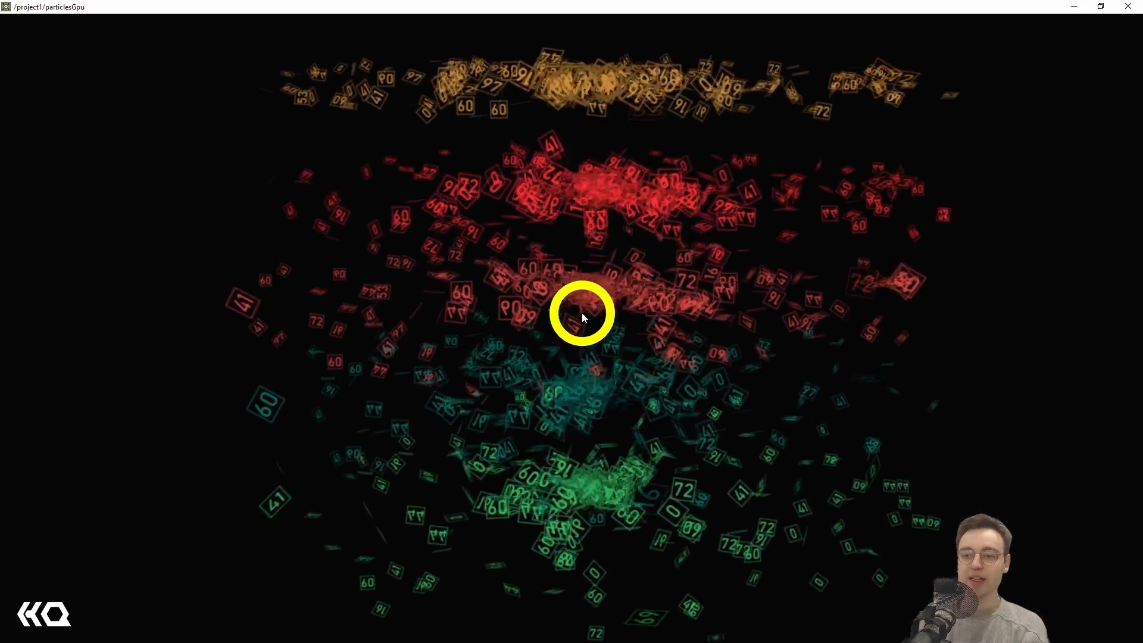
{"action": "left_click_drag", "start_coordinate": [583, 313], "coordinate": [556, 359]}
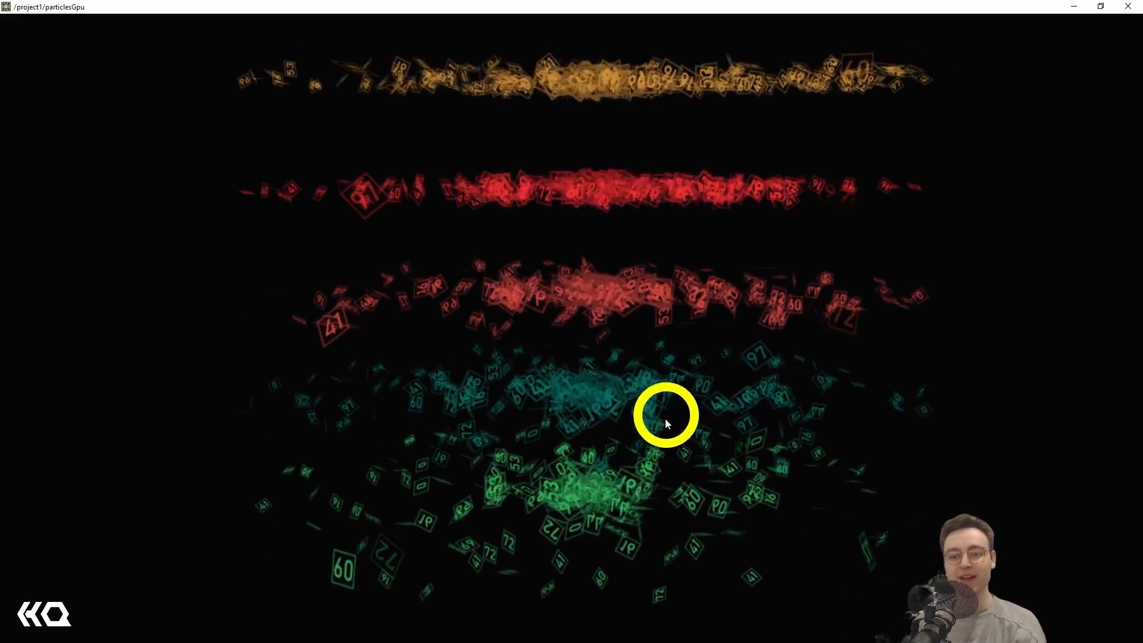
{"action": "key", "text": "Escape"}
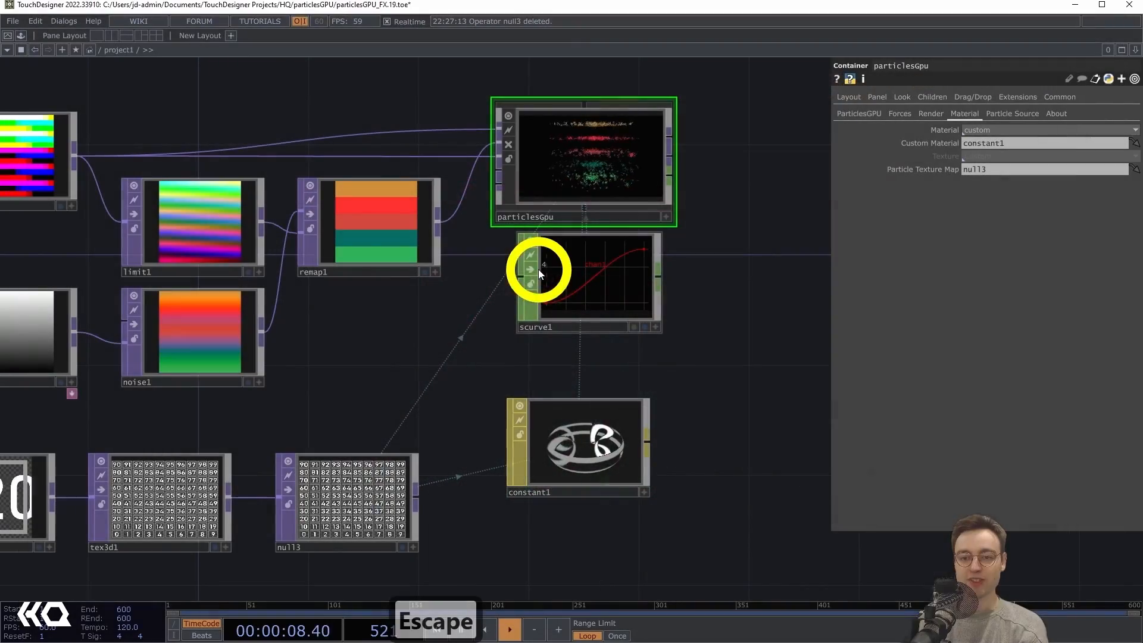
Review the network from circle1 to particlesGpu, including the number texture chain from text1 to null3 and its link to constant1
{"action": "scroll", "coordinate": [738, 306], "scroll_direction": "down", "scroll_amount": 3}
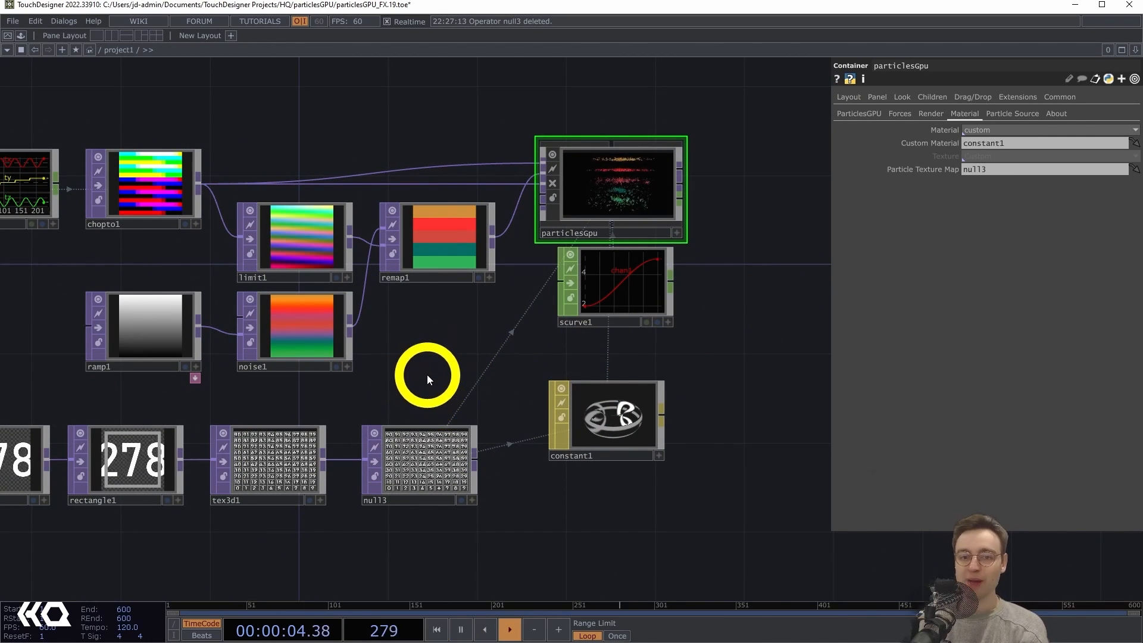
{"action": "left_click_drag", "start_coordinate": [453, 382], "coordinate": [544, 398]}
{"action": "scroll", "coordinate": [547, 398], "scroll_direction": "down", "scroll_amount": 3}
{"action": "left_click_drag", "start_coordinate": [130, 356], "coordinate": [395, 370]}
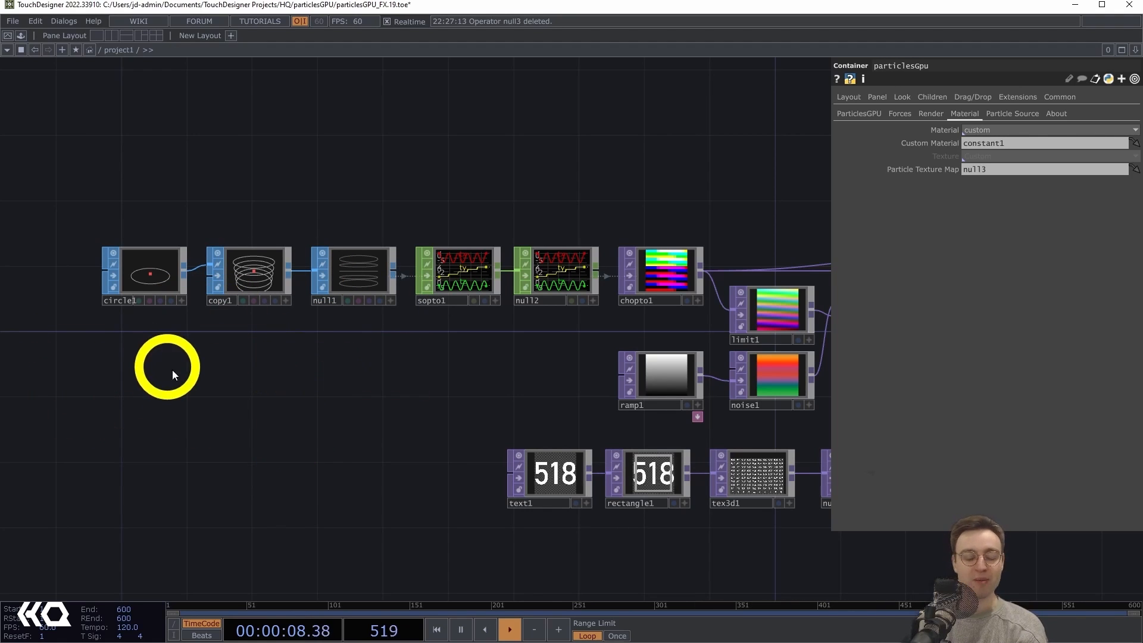
{"action": "left_click_drag", "start_coordinate": [202, 424], "coordinate": [54, 416]}
{"action": "left_click_drag", "start_coordinate": [234, 385], "coordinate": [66, 396]}
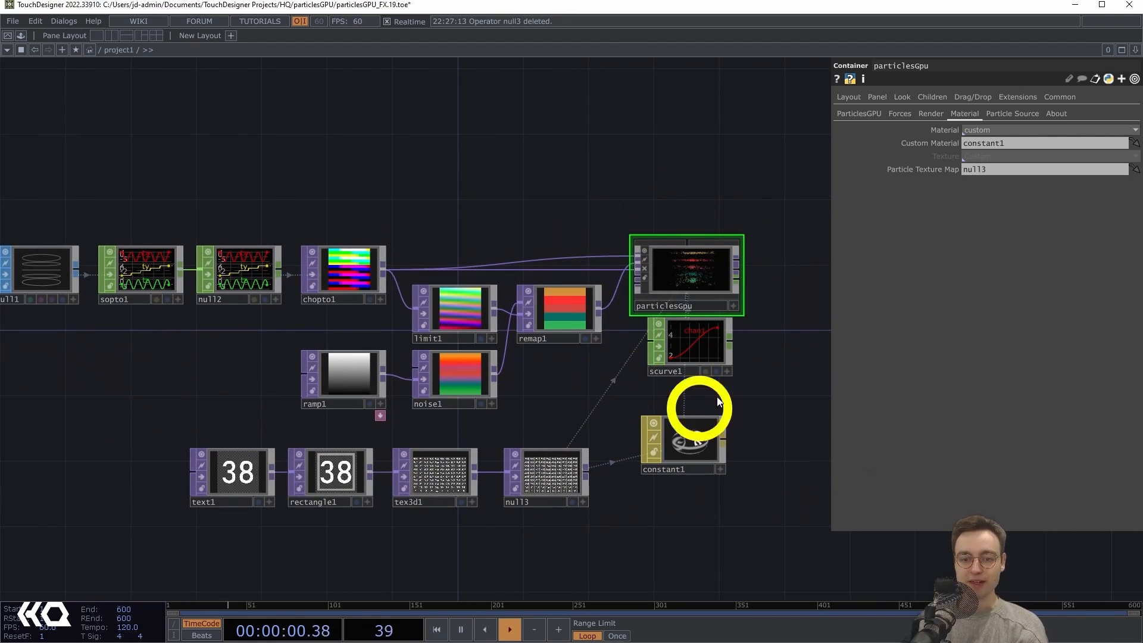
{"action": "left_click_drag", "start_coordinate": [782, 386], "coordinate": [747, 390]}
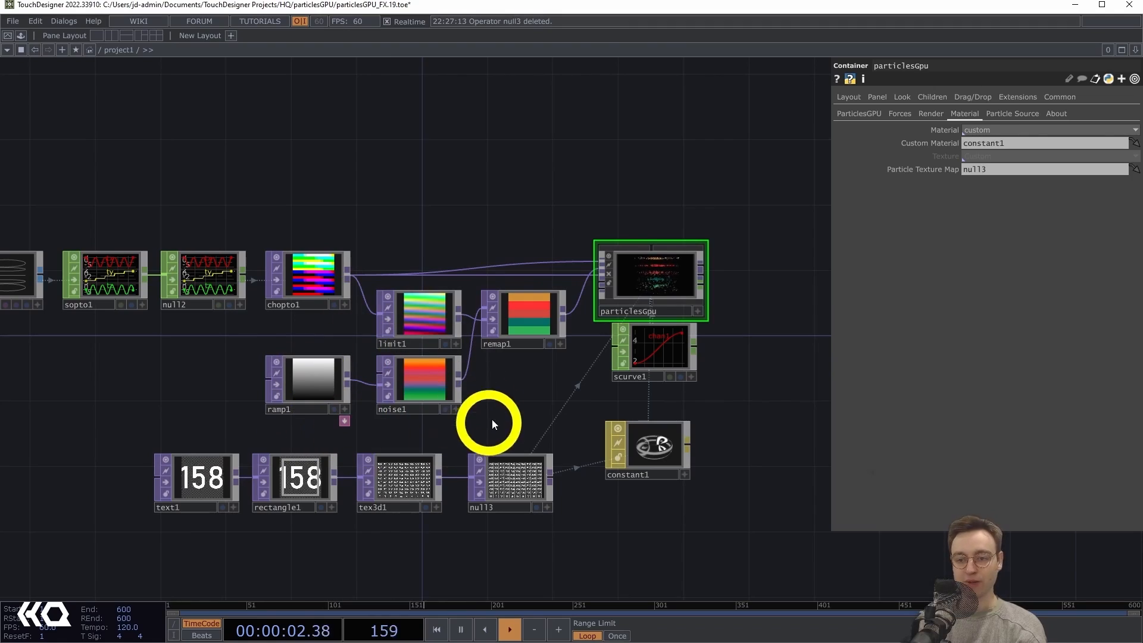
{"action": "left_click_drag", "start_coordinate": [469, 384], "coordinate": [418, 347]}
{"action": "scroll", "coordinate": [367, 512], "scroll_direction": "up", "scroll_amount": 3}
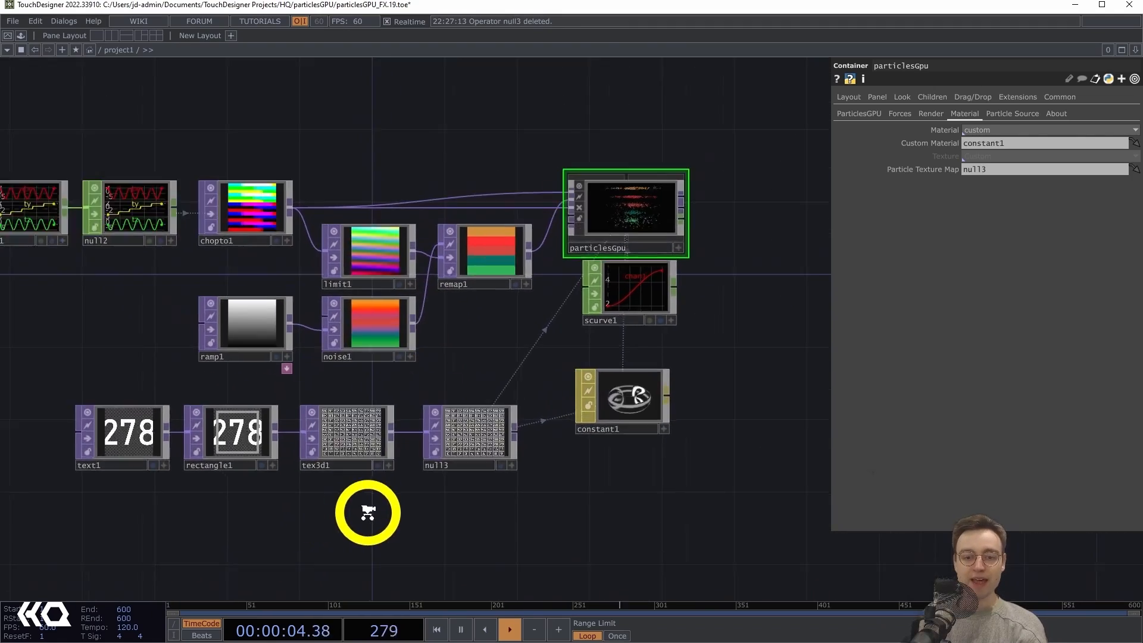
{"action": "left_click_drag", "start_coordinate": [407, 507], "coordinate": [520, 498]}
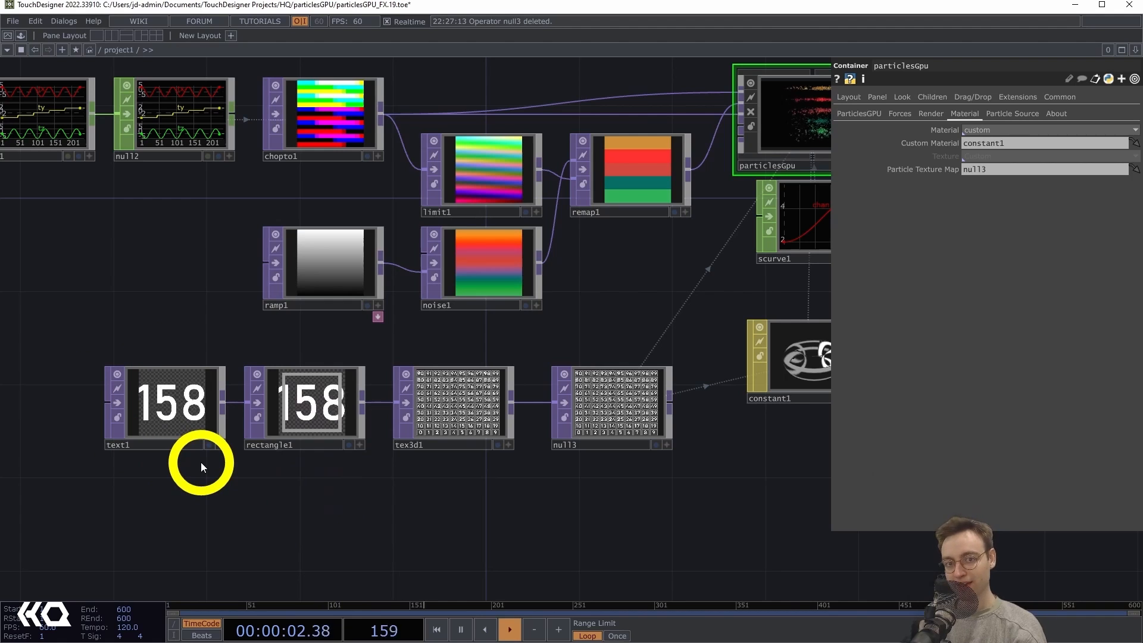
{"action": "left_click_drag", "start_coordinate": [283, 512], "coordinate": [292, 503]}
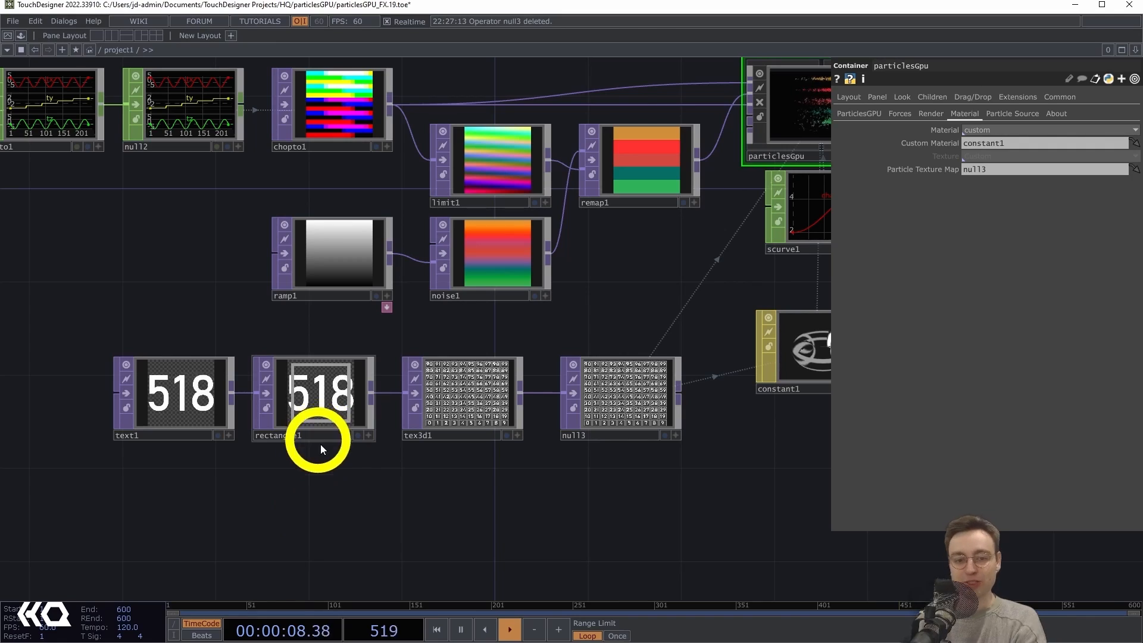
{"action": "left_click_drag", "start_coordinate": [417, 521], "coordinate": [299, 489]}
{"action": "left_click_drag", "start_coordinate": [481, 488], "coordinate": [424, 506]}
{"action": "left_click_drag", "start_coordinate": [537, 462], "coordinate": [589, 526]}
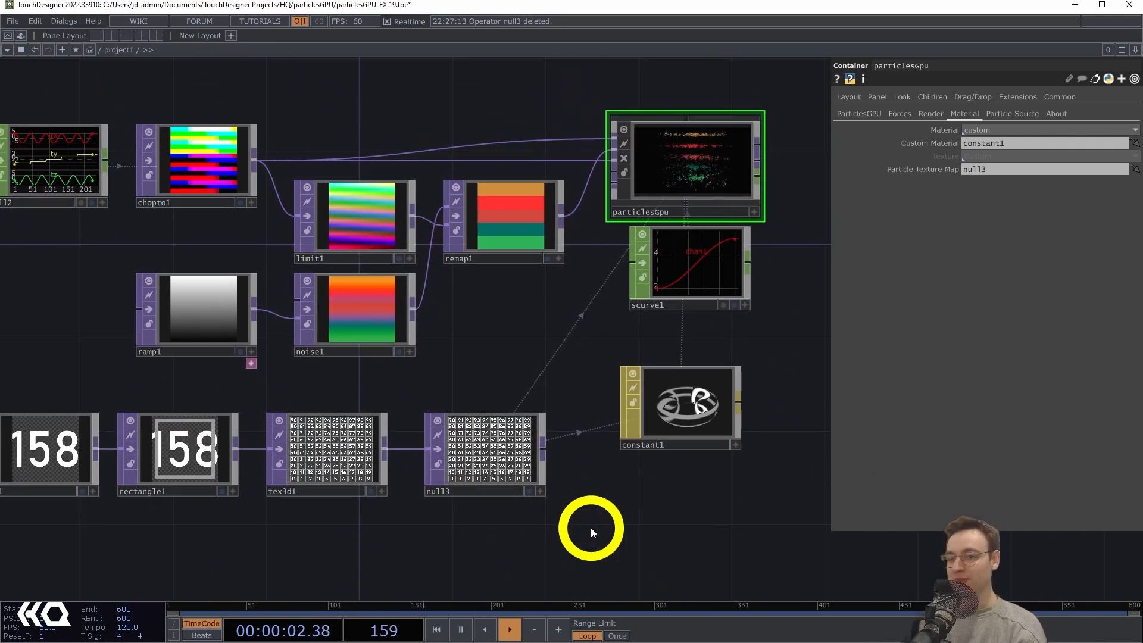